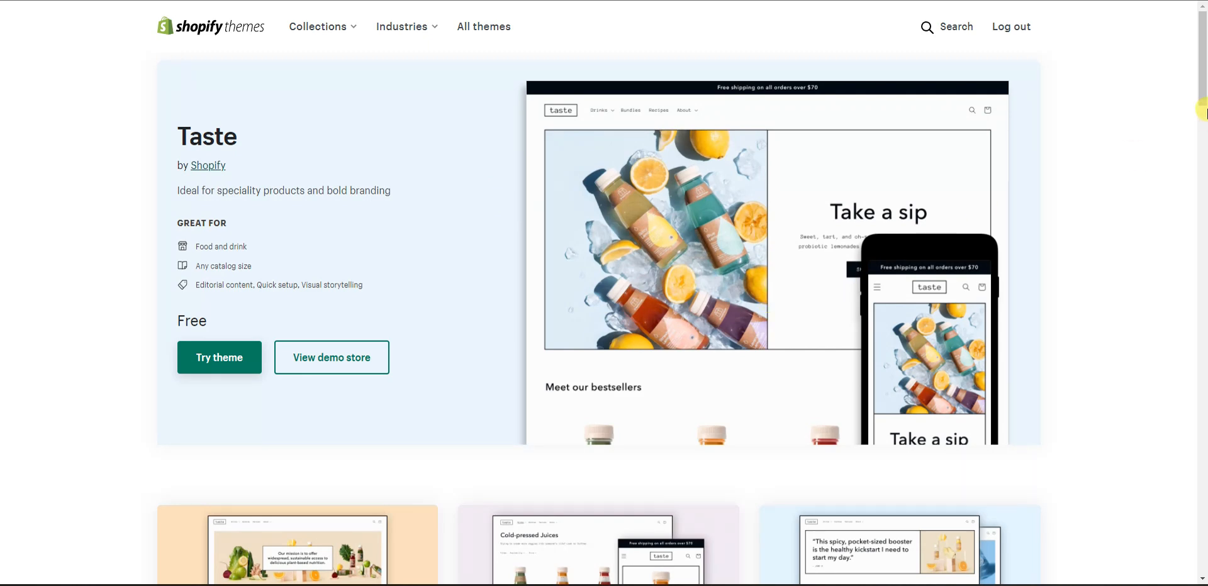
Step: Open the Taste theme's full-page demo store preview and scroll down through it
click(357, 354)
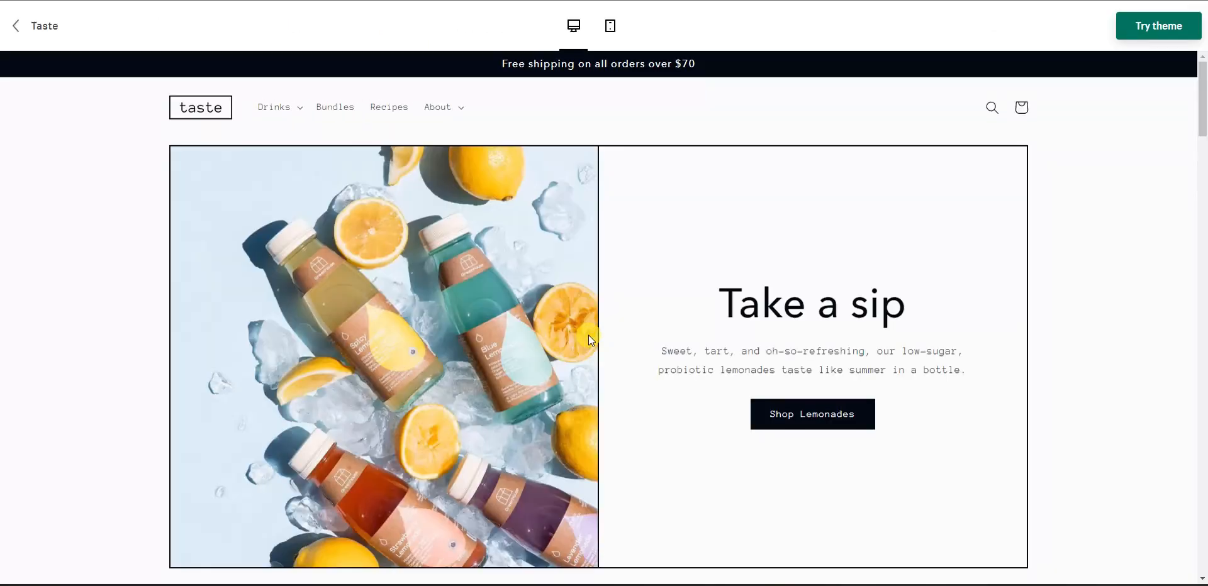
drag(1201, 110, 1203, 383)
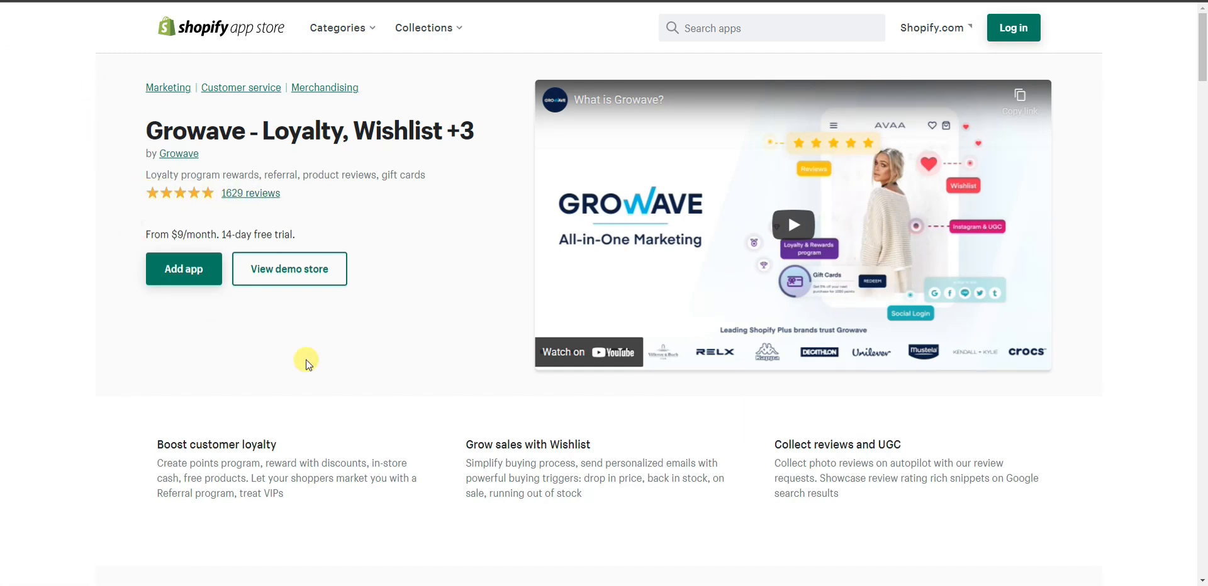
Step: Scroll down the Growave - Loyalty, Wishlist +3 app listing
scroll(267, 363, down, 2)
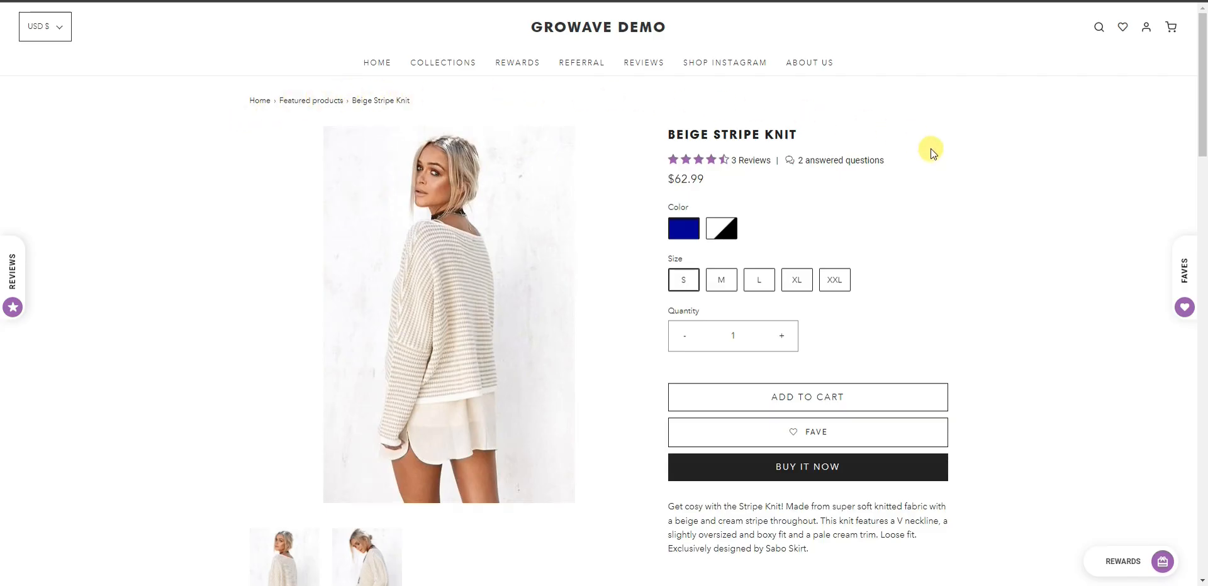
Step: Fave the Beige Stripe Knit and close the wishlist drawer
click(809, 433)
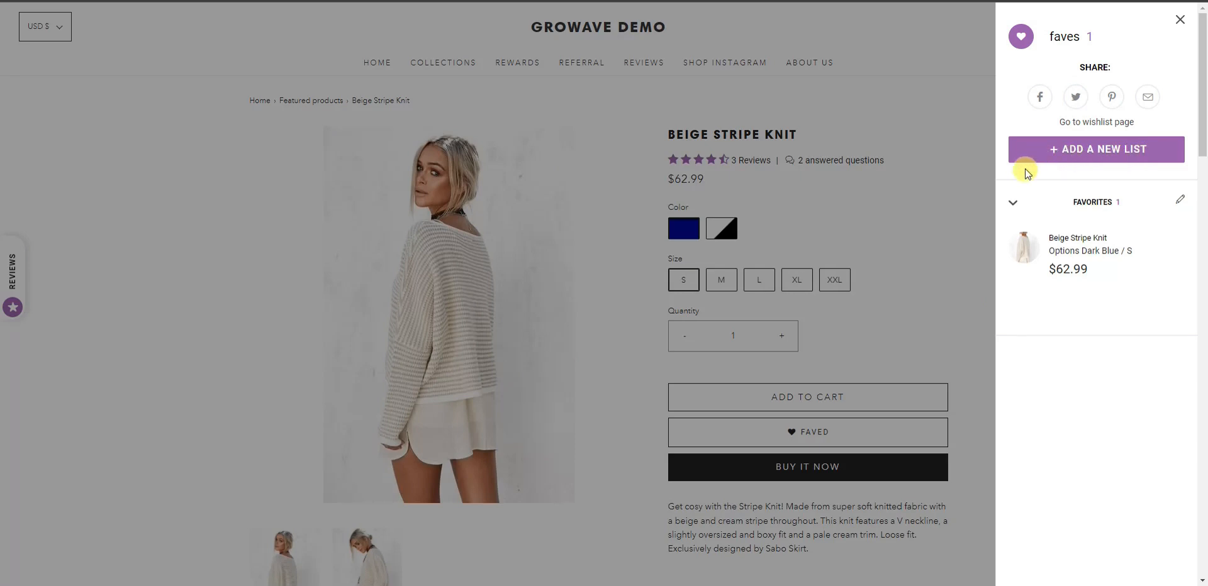
click(997, 208)
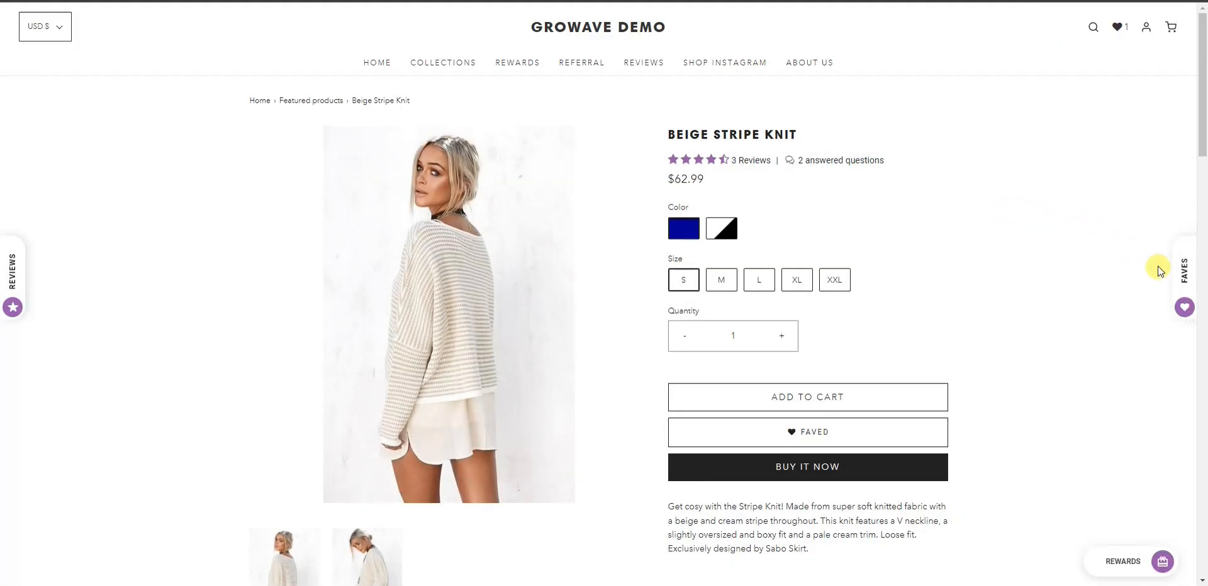
click(1178, 264)
click(992, 229)
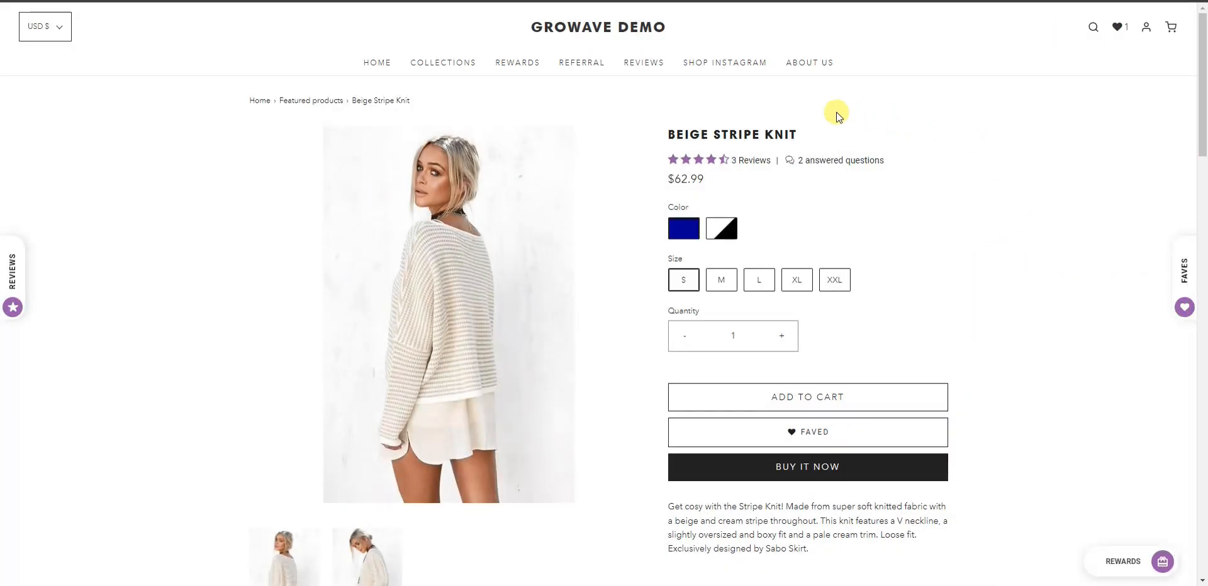
Step: Open the store's left-edge Reviews panel, scroll the reviews, and close it
click(13, 270)
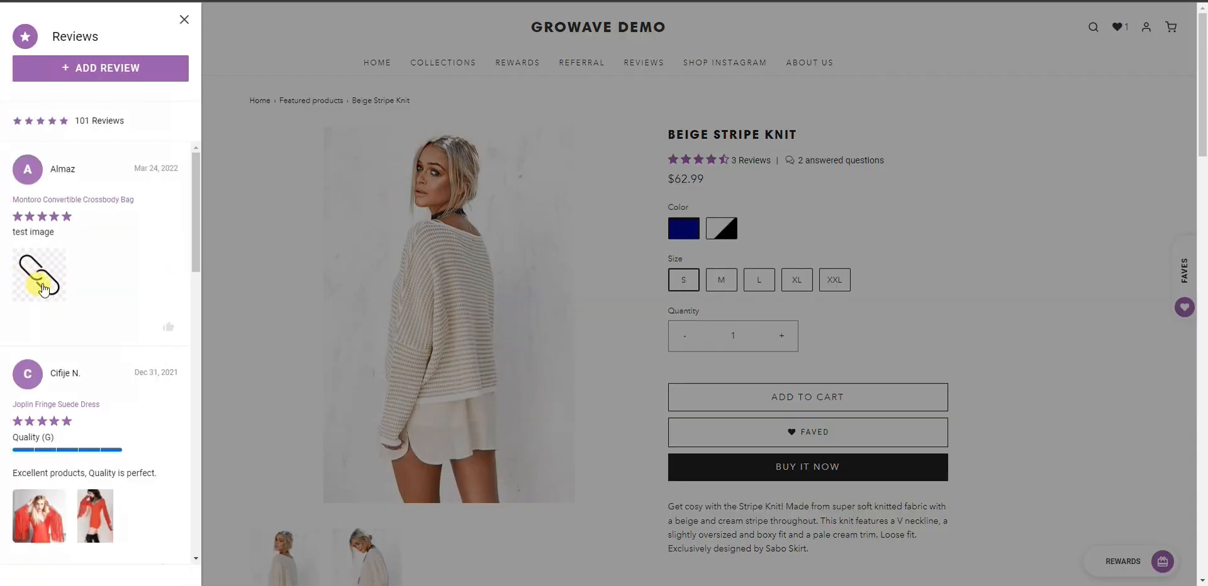
click(203, 182)
click(12, 271)
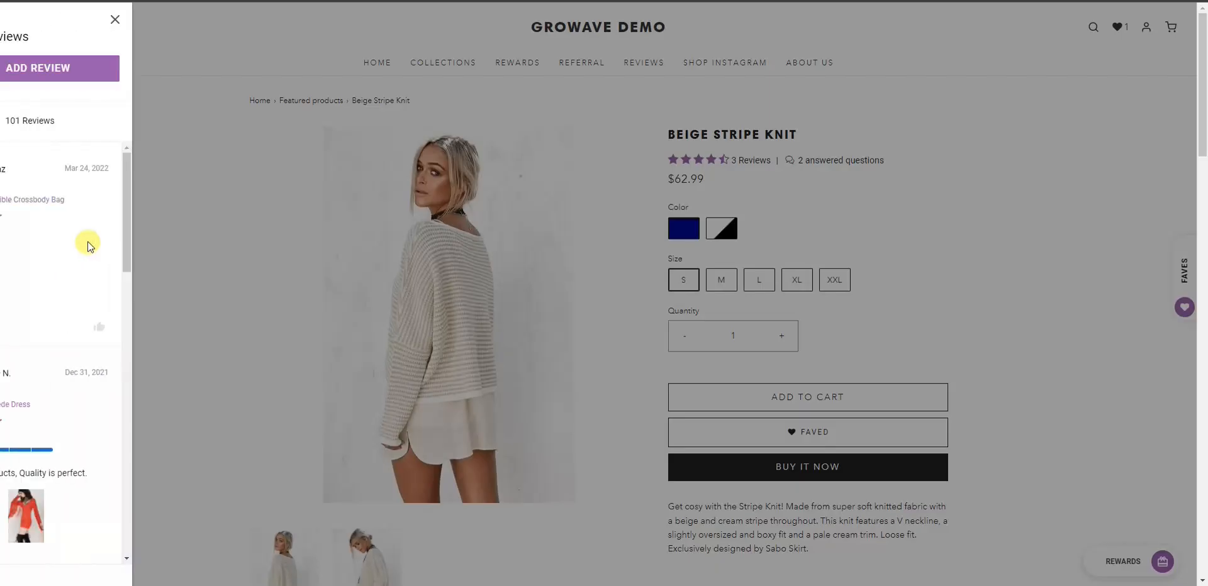
mouse_move(195, 195)
mouse_down()
mouse_move(170, 323)
mouse_move(168, 494)
mouse_move(194, 269)
mouse_move(189, 183)
mouse_up()
click(226, 170)
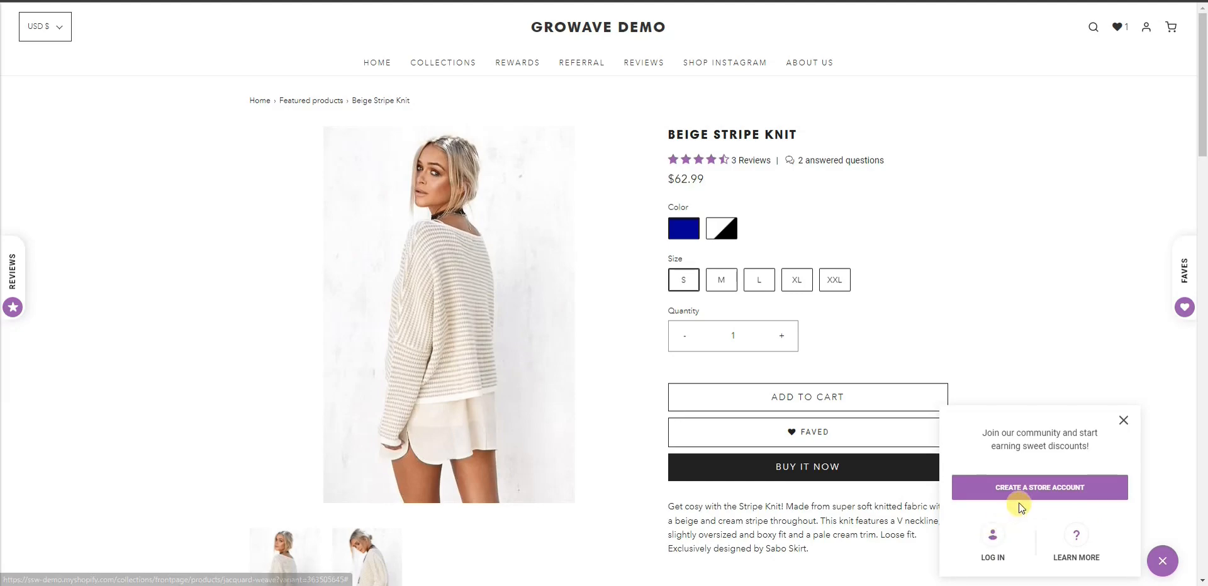
Step: Try the LOG IN and Sign up forms, close the modal, and scroll to Customer Reviews
click(997, 532)
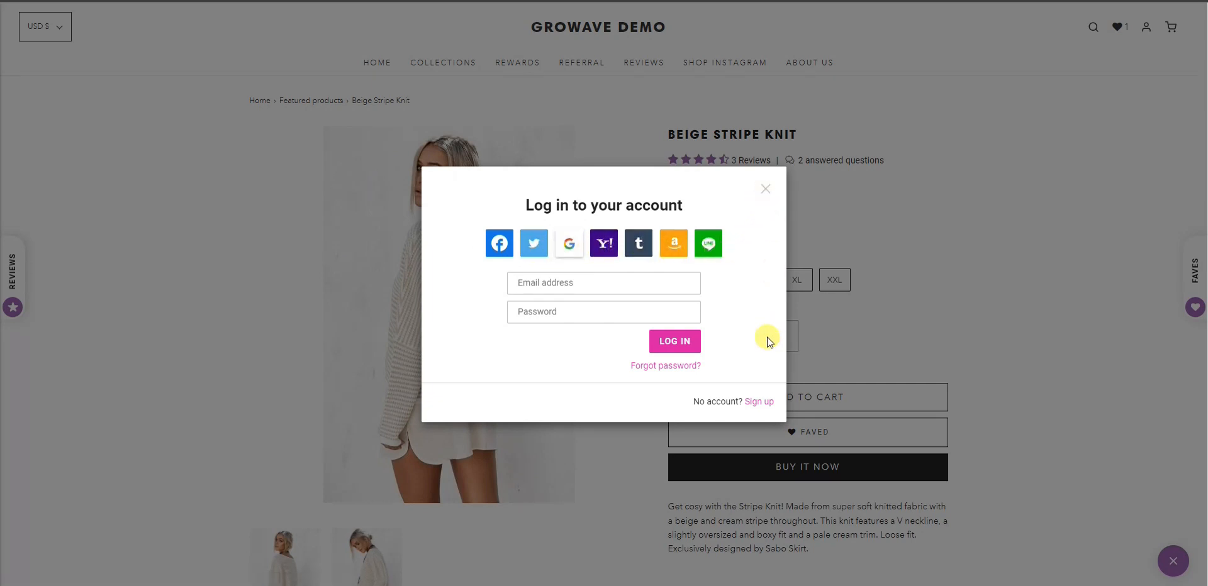
click(758, 400)
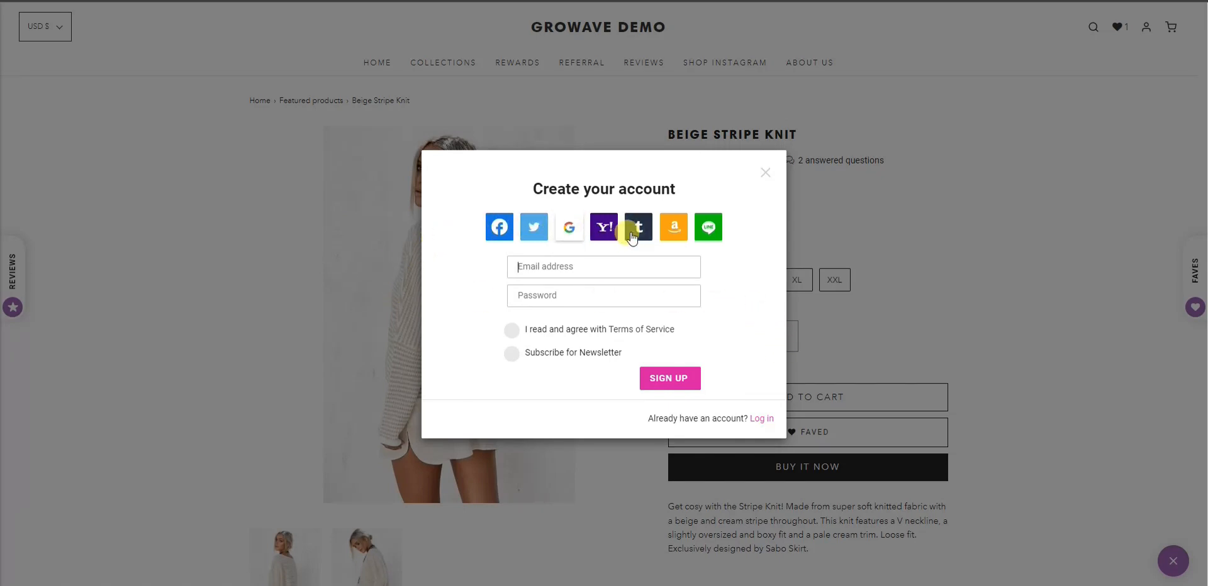
click(765, 172)
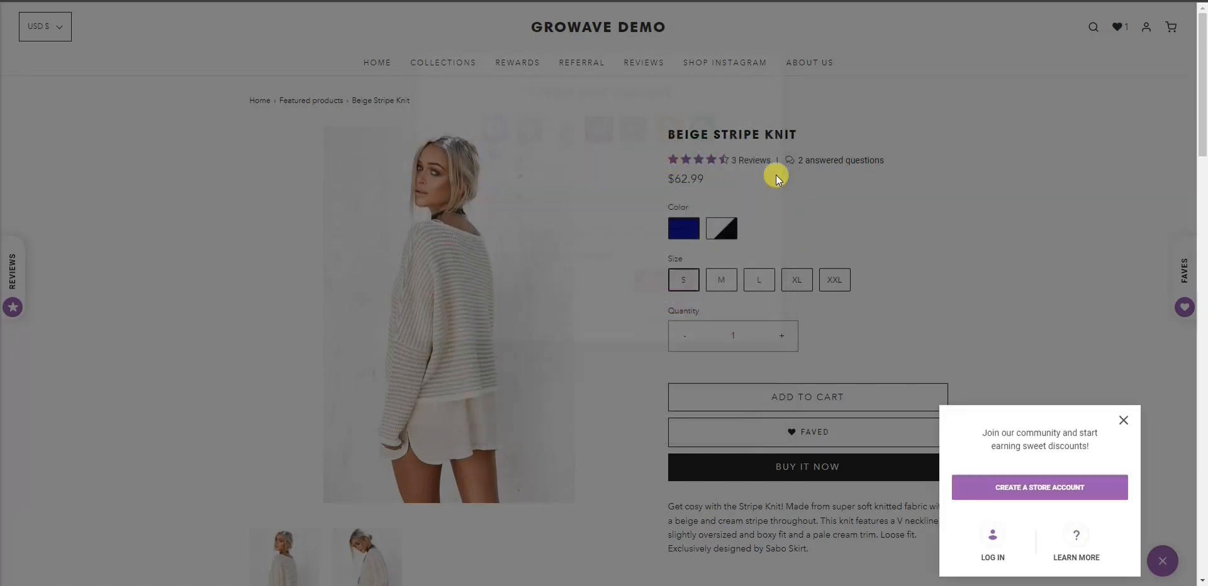
drag(1202, 101, 1203, 503)
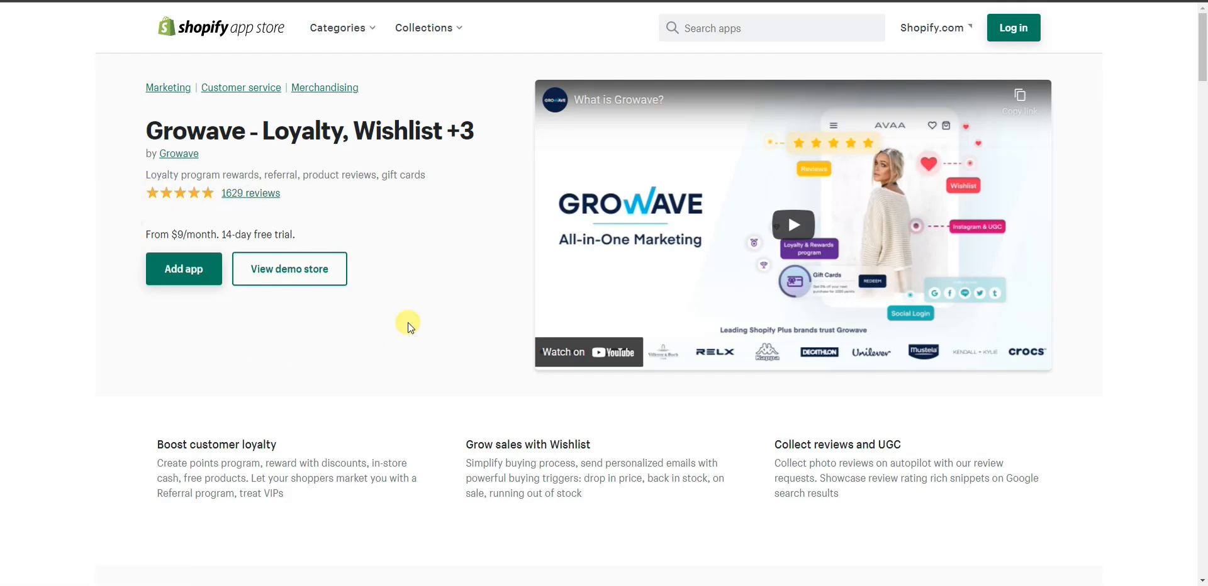
Step: Scroll the description and highlight the line of brand names that trust Growave
scroll(432, 312, down, 15)
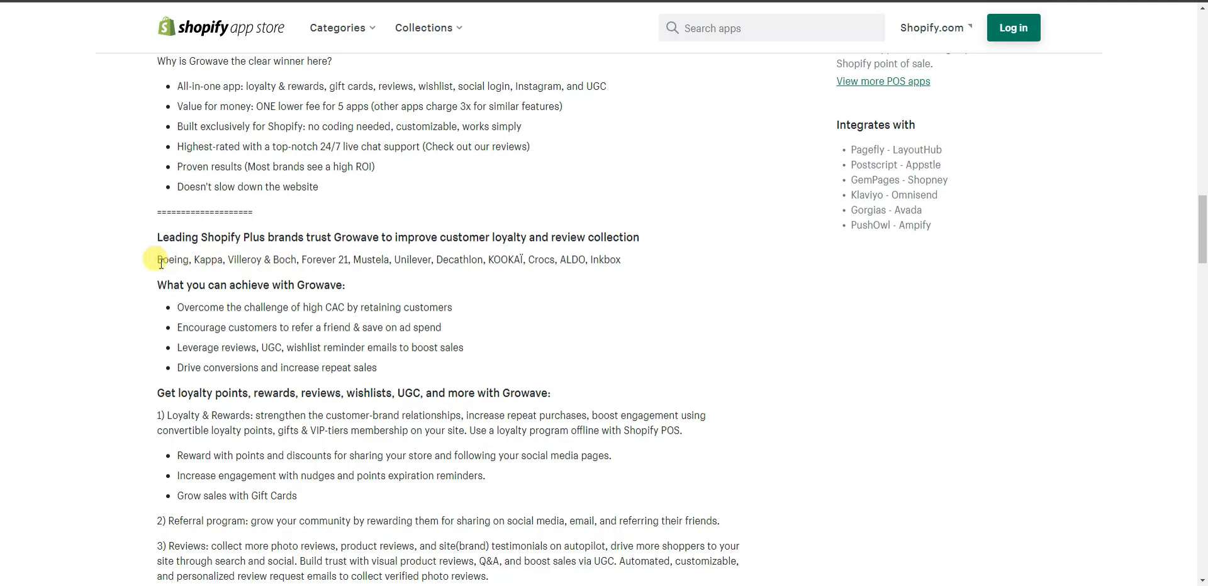
drag(173, 256, 635, 269)
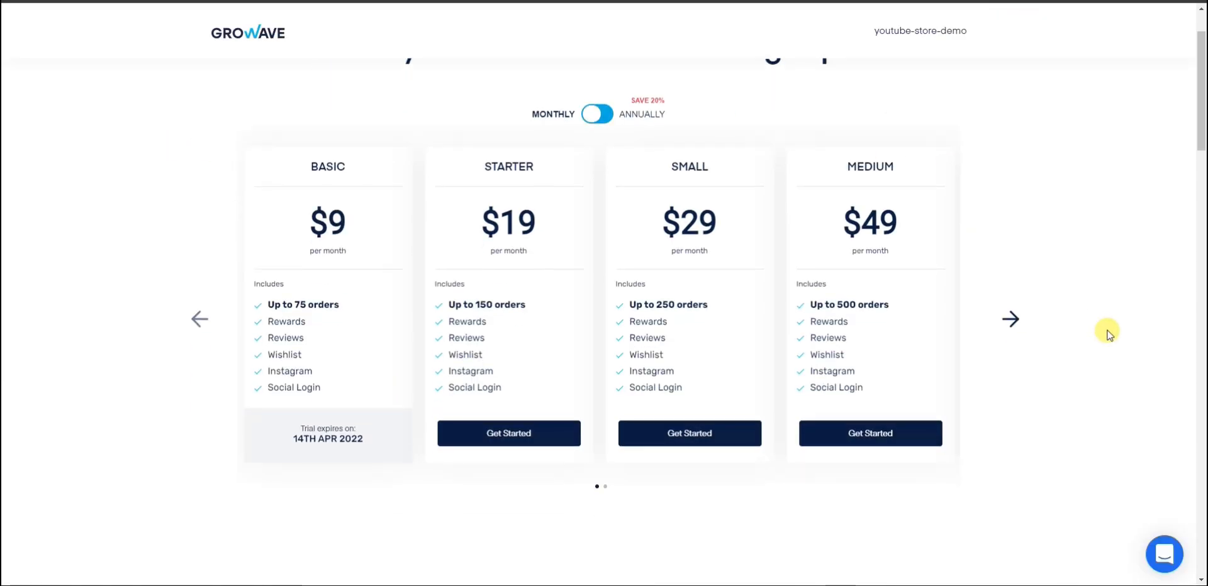
click(1011, 319)
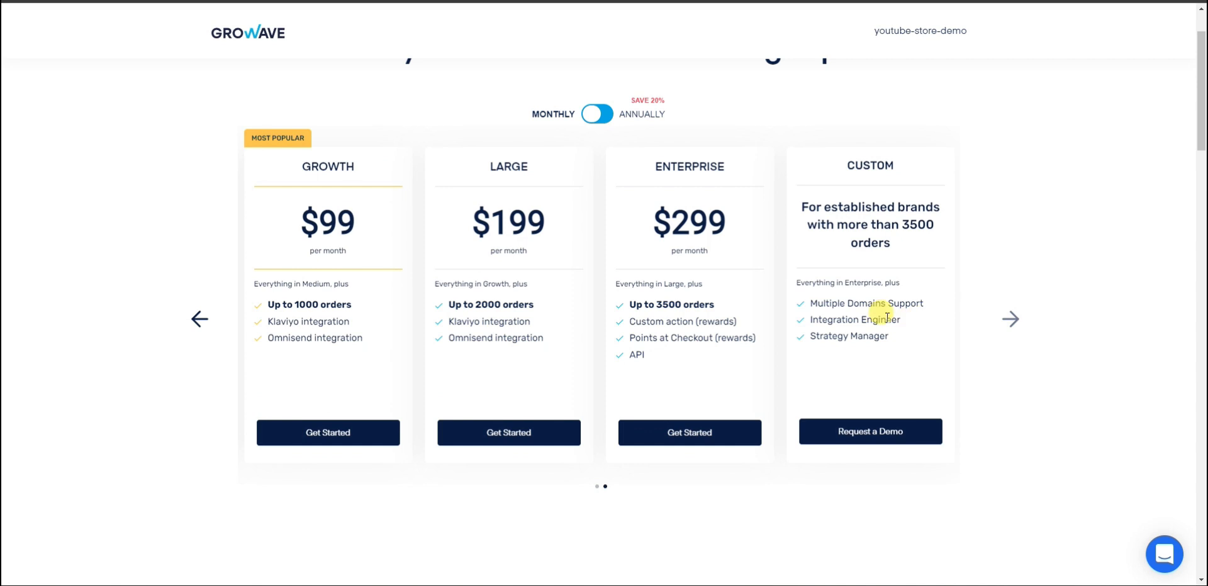
click(196, 319)
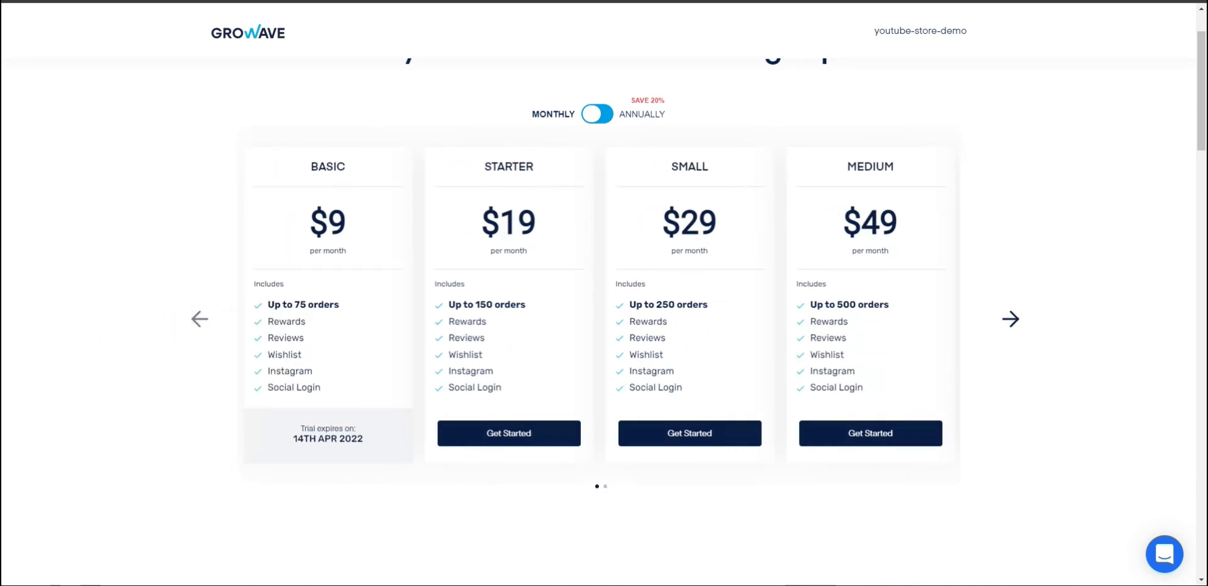
scroll(270, 153, up, 1)
scroll(1103, 329, down, 1)
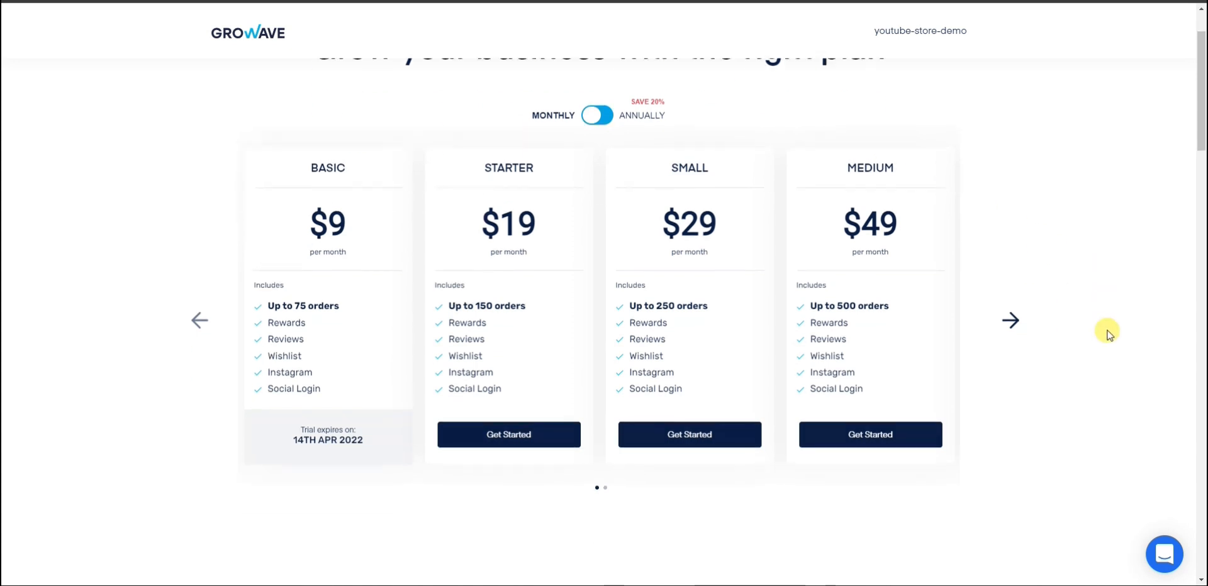
click(1010, 320)
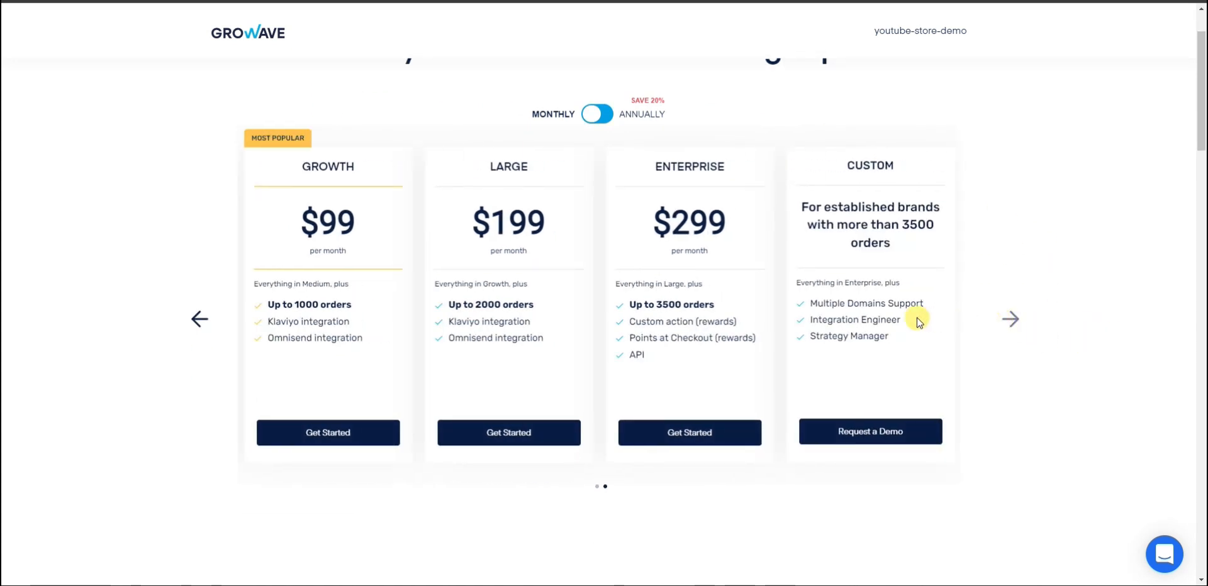
click(195, 320)
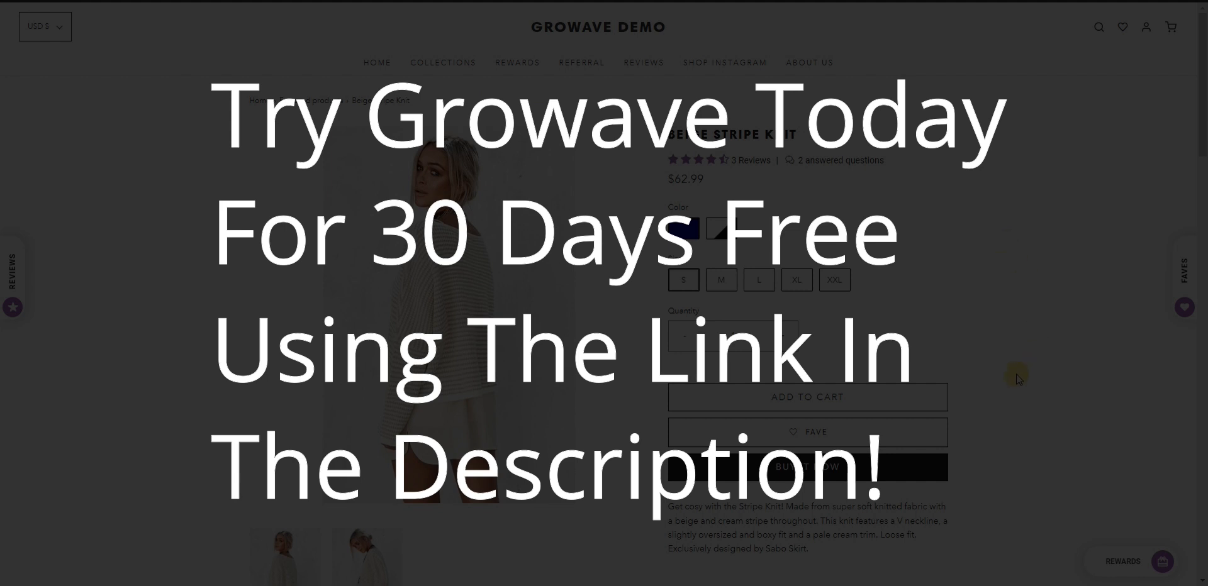
Step: Fave the Beige Stripe Knit from its product page
click(791, 434)
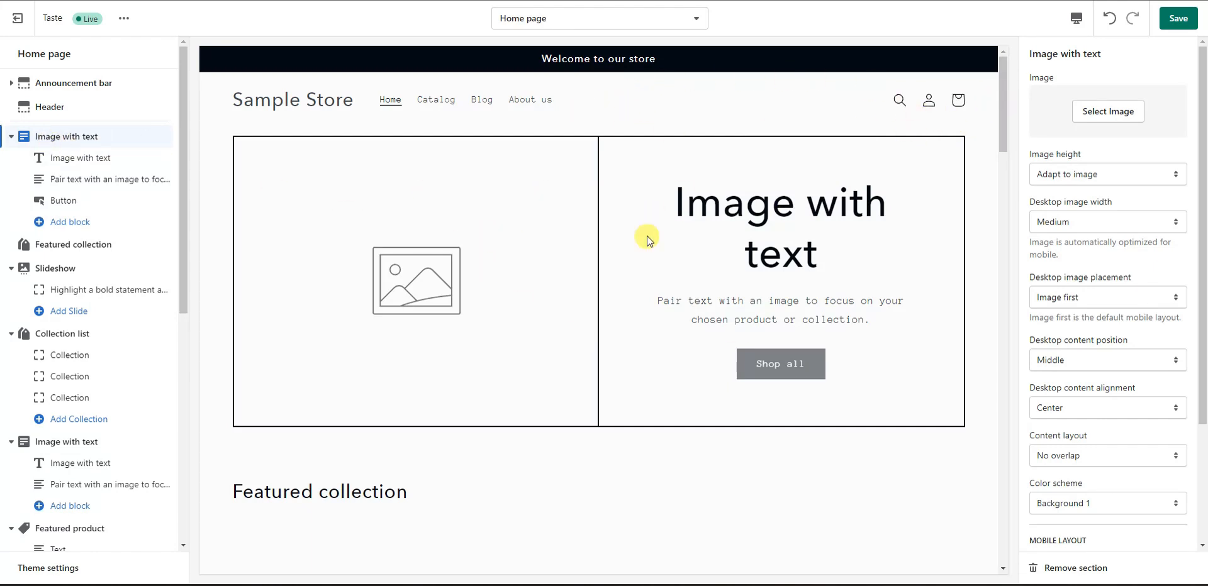
scroll(601, 275, down, 6)
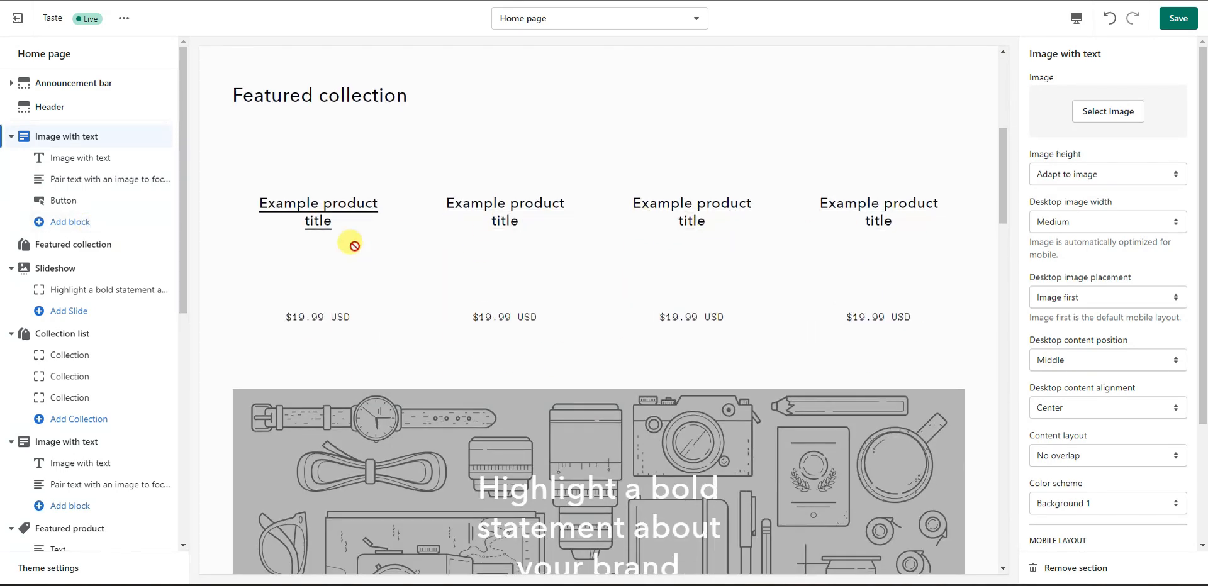
scroll(412, 272, down, 1)
scroll(412, 270, down, 4)
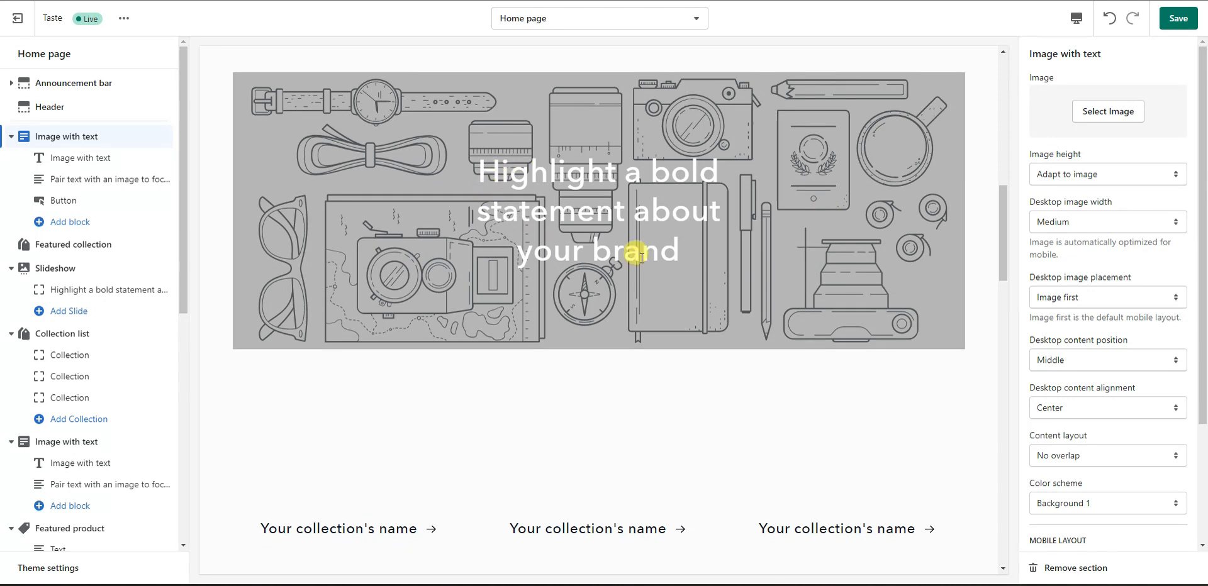
scroll(715, 233, down, 4)
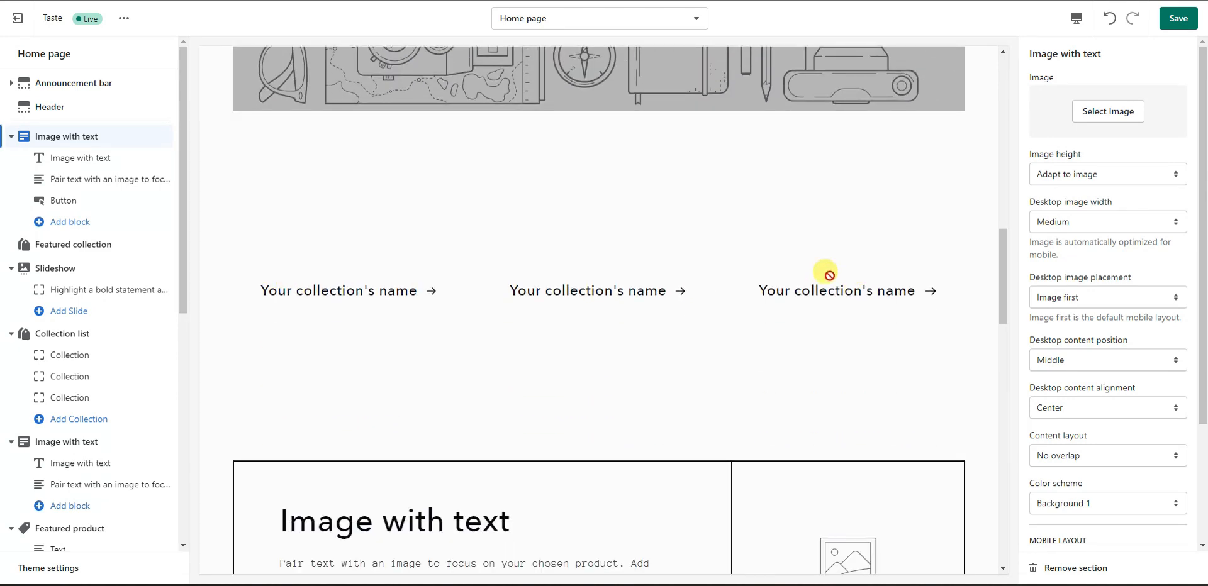
scroll(568, 307, down, 4)
scroll(696, 278, down, 5)
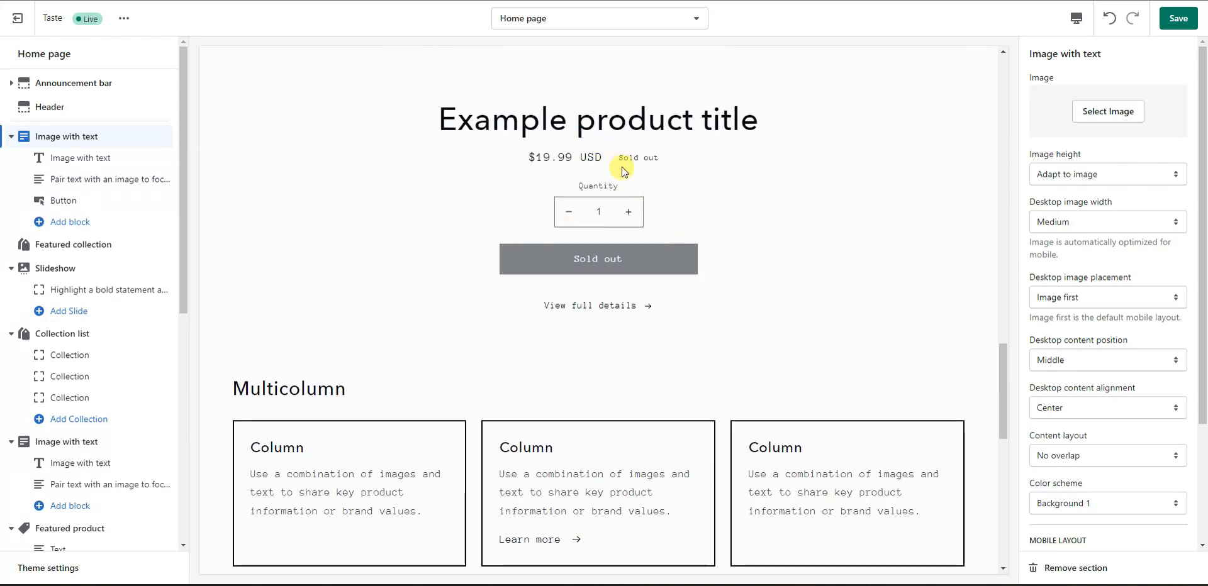
scroll(629, 189, down, 5)
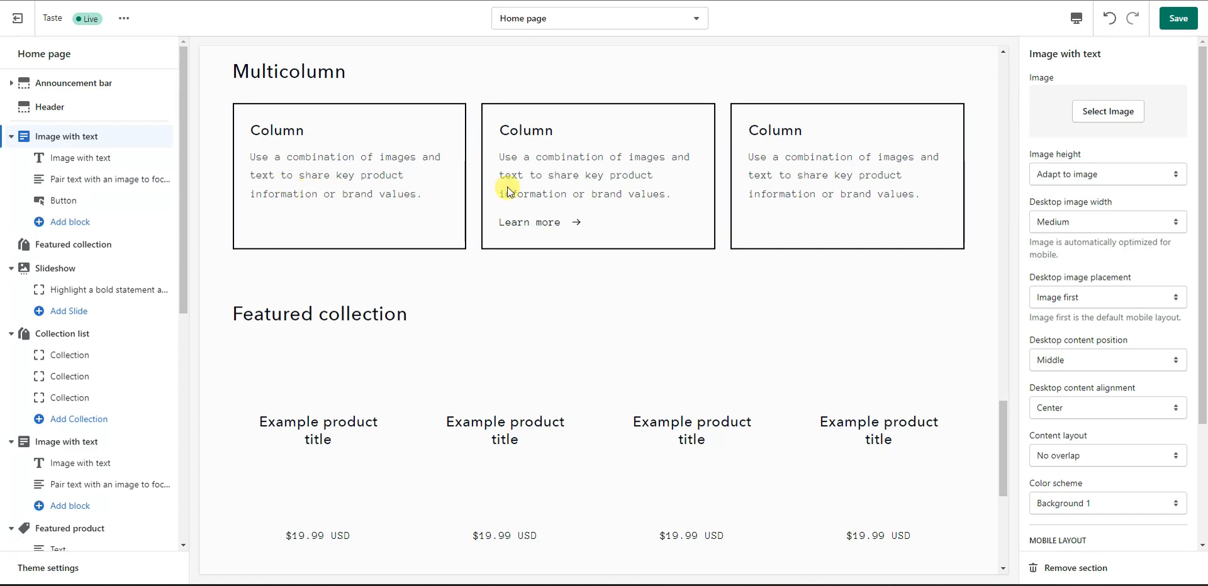
scroll(780, 207, down, 4)
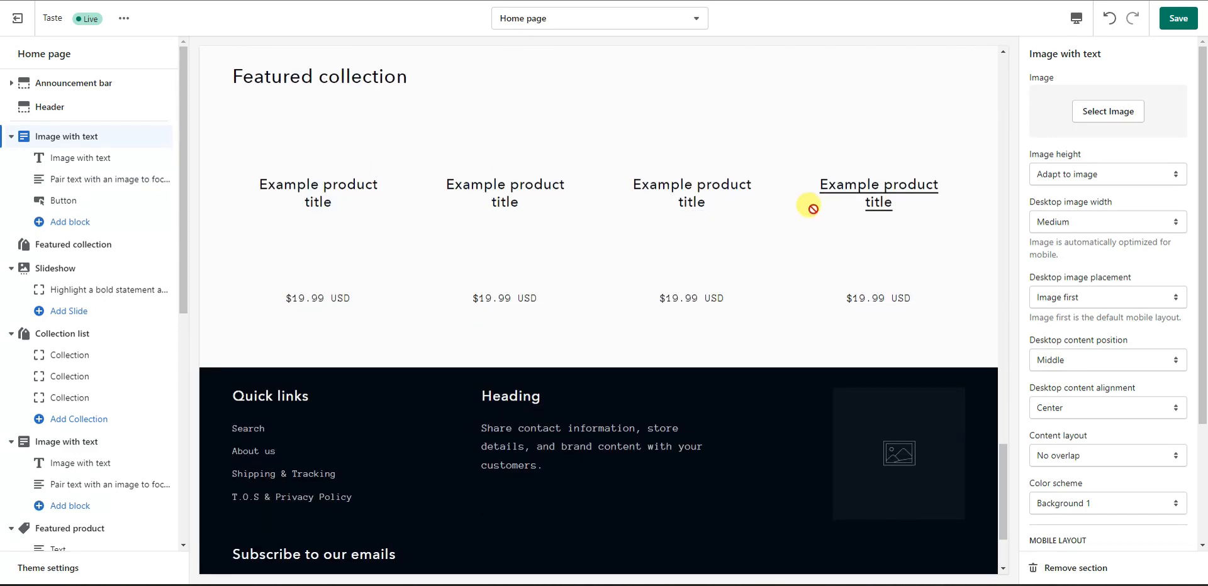
scroll(808, 205, down, 2)
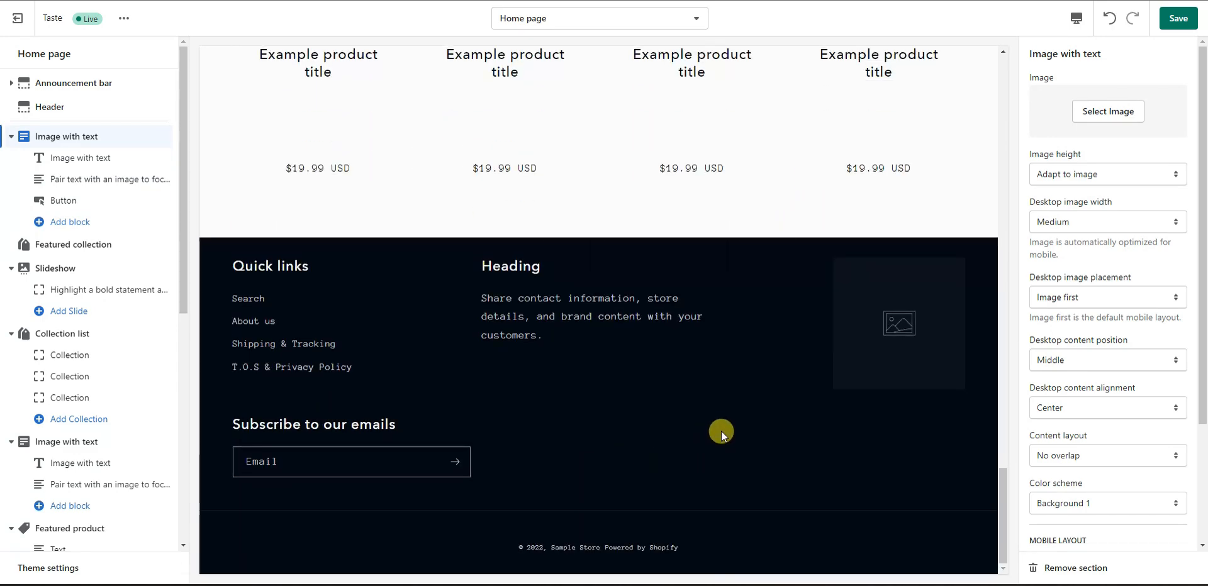
scroll(721, 431, up, 10)
scroll(711, 391, up, 10)
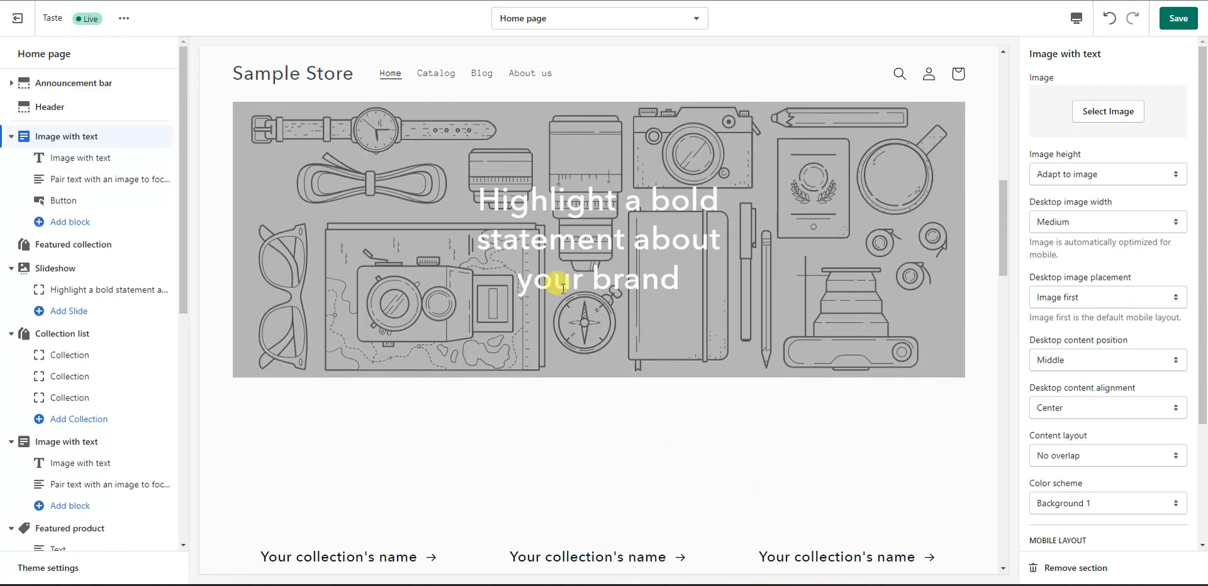
scroll(573, 316, up, 3)
scroll(590, 327, up, 8)
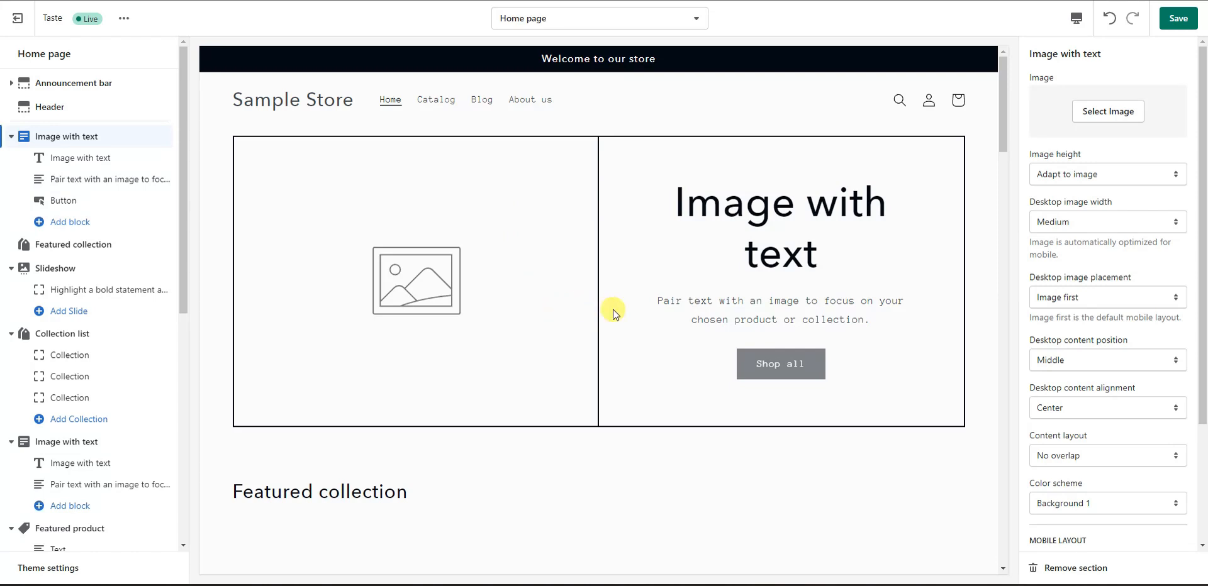
scroll(642, 313, down, 3)
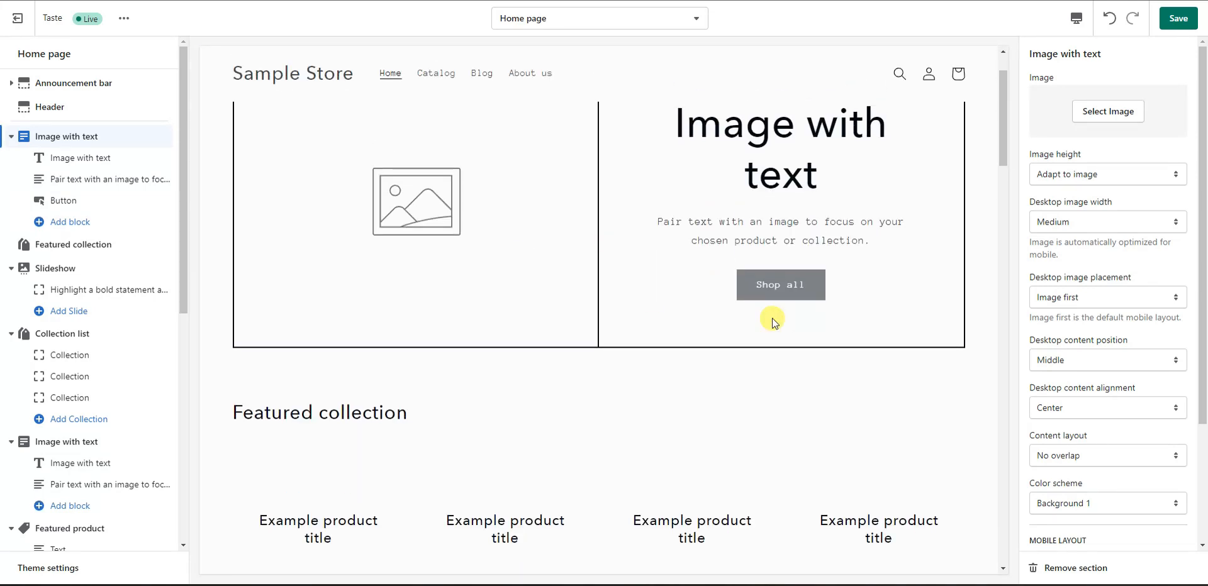
scroll(682, 321, up, 2)
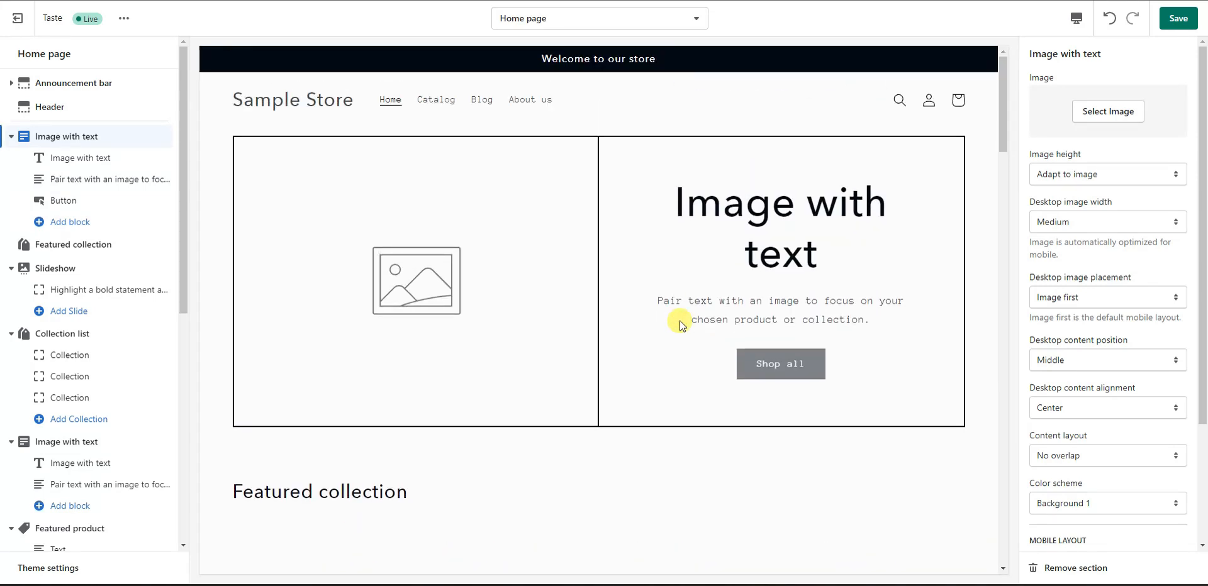
scroll(679, 324, down, 4)
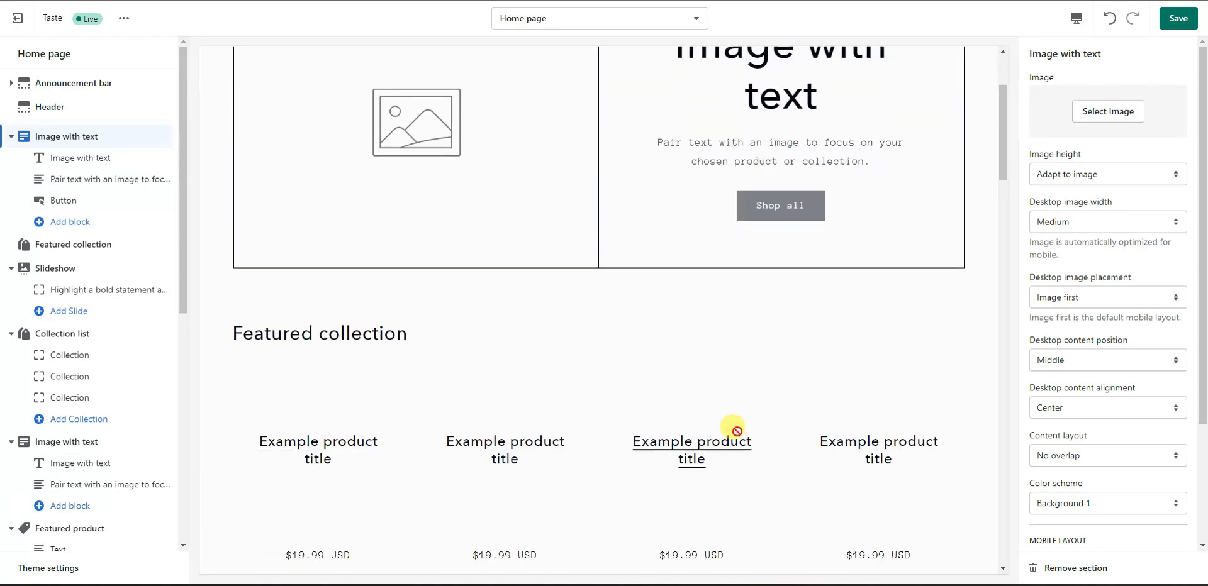
scroll(674, 310, up, 4)
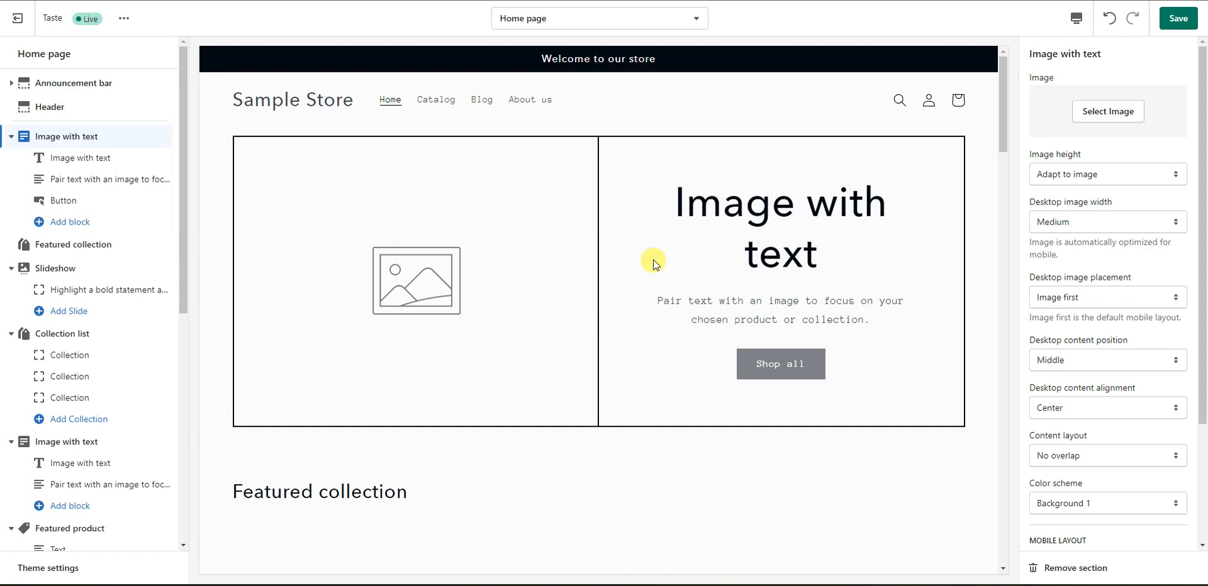
scroll(680, 288, down, 2)
scroll(689, 289, up, 2)
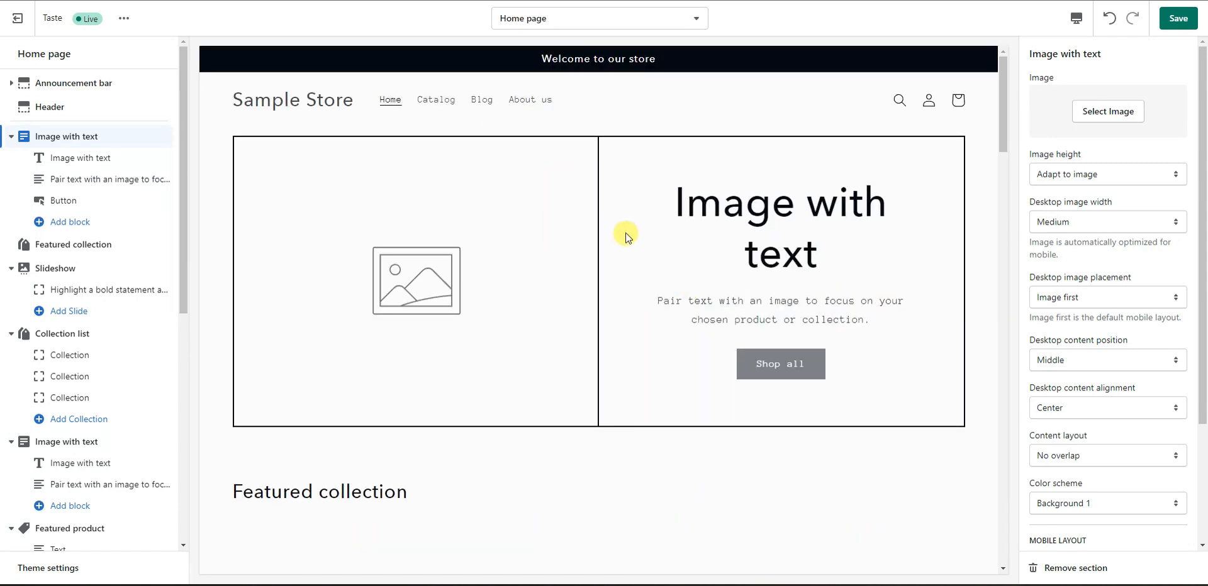
scroll(661, 264, down, 1)
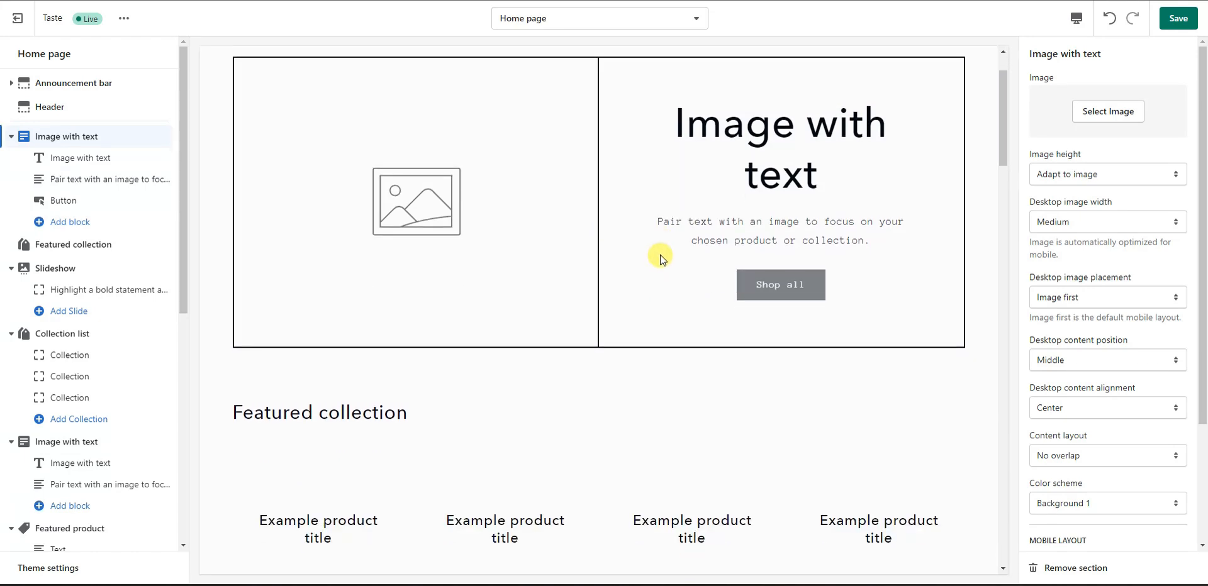
scroll(664, 251, up, 1)
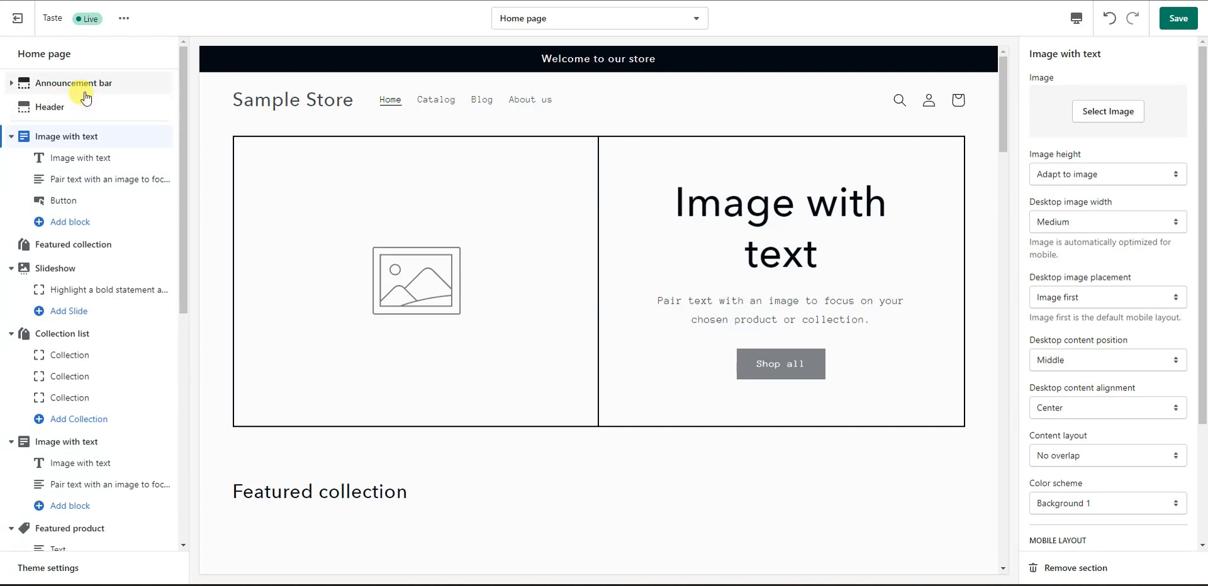
Step: Replace the Welcome to our store announcement text with '50% Off All Orders This Weekend'
click(119, 83)
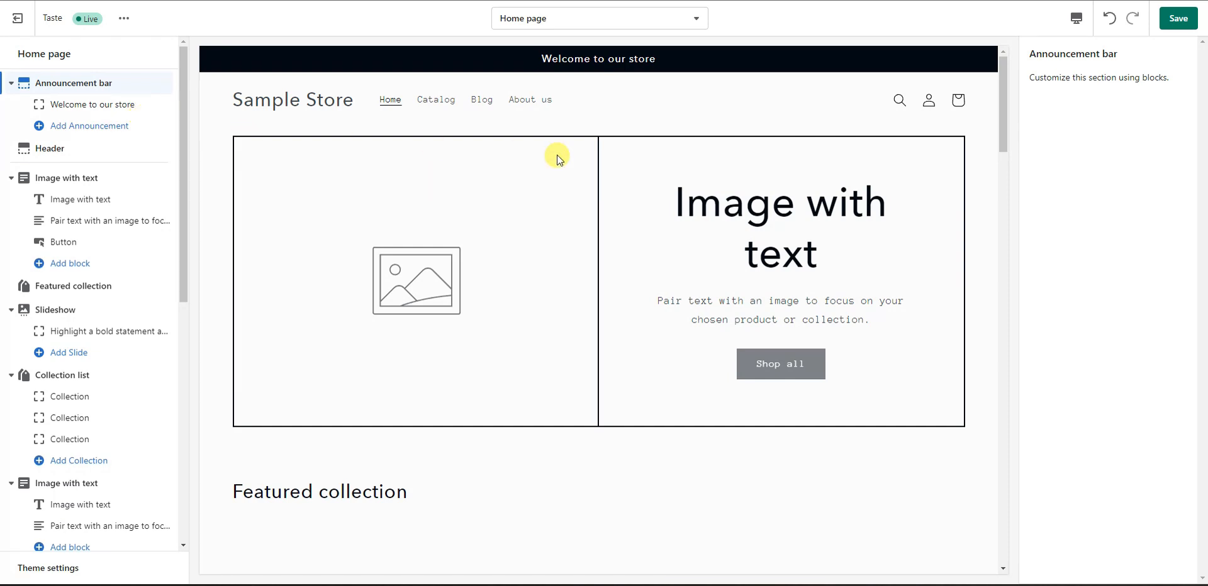
click(93, 105)
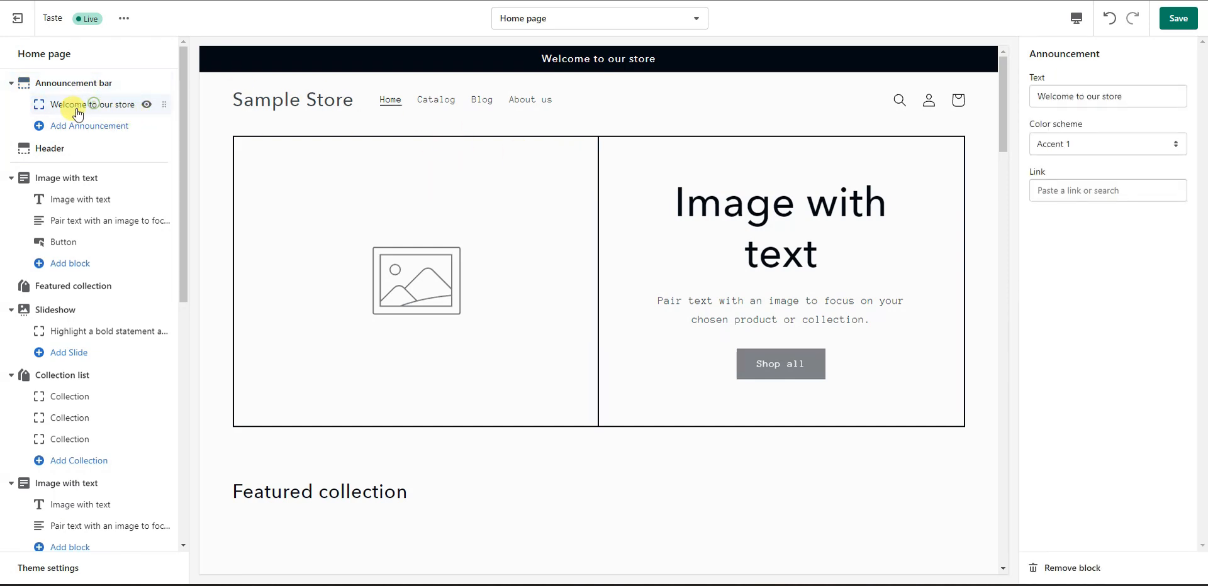
triple_click(1131, 99)
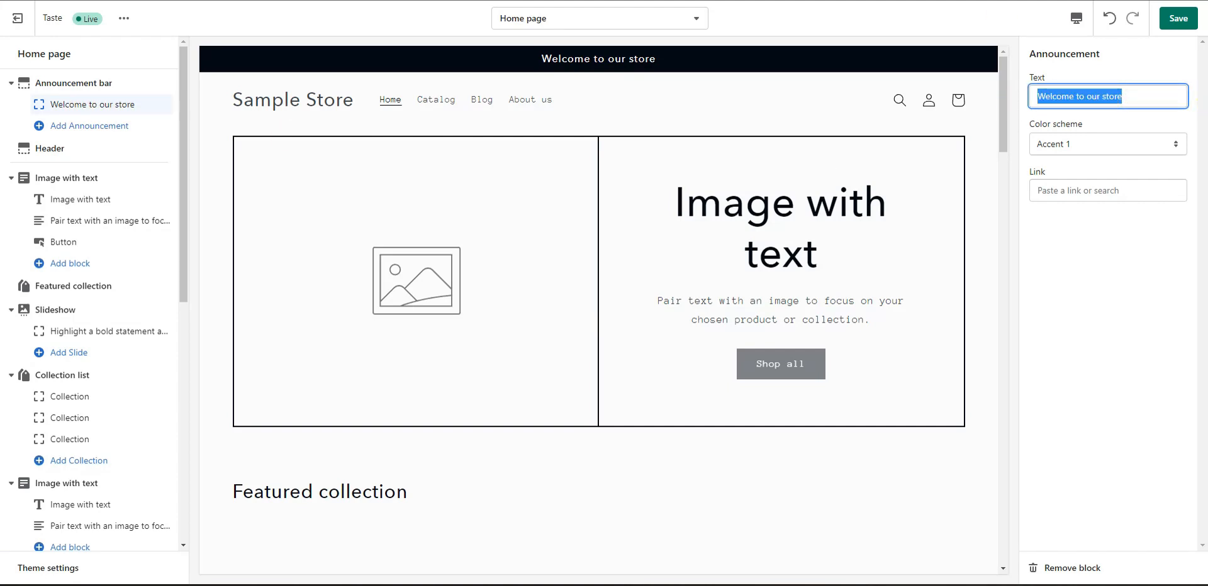
key(alt+Tab)
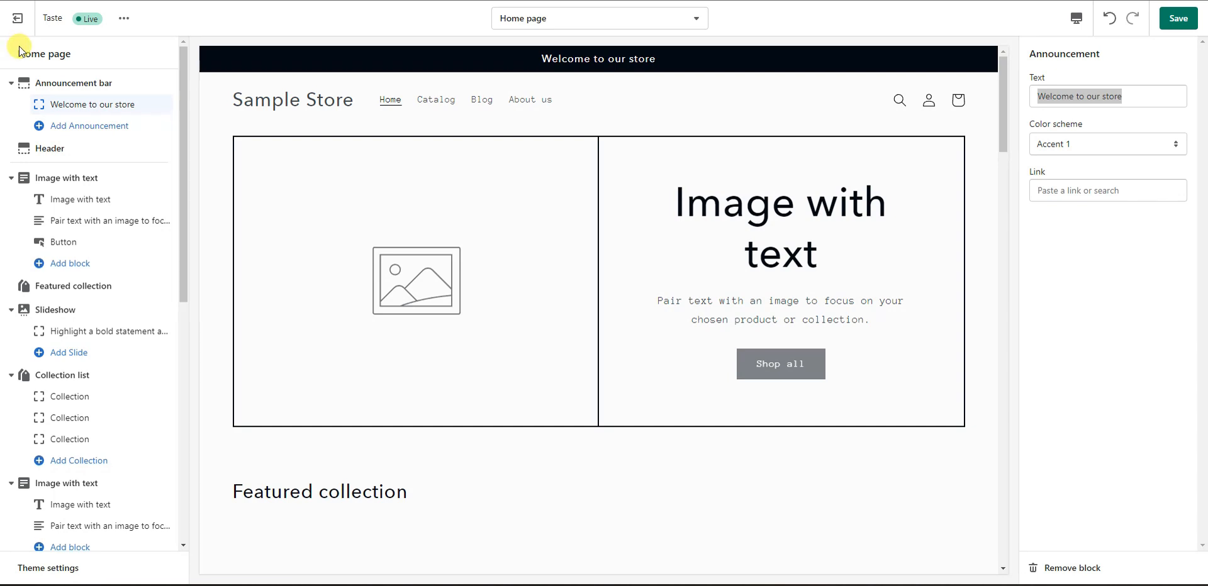
drag(1113, 96, 1033, 96)
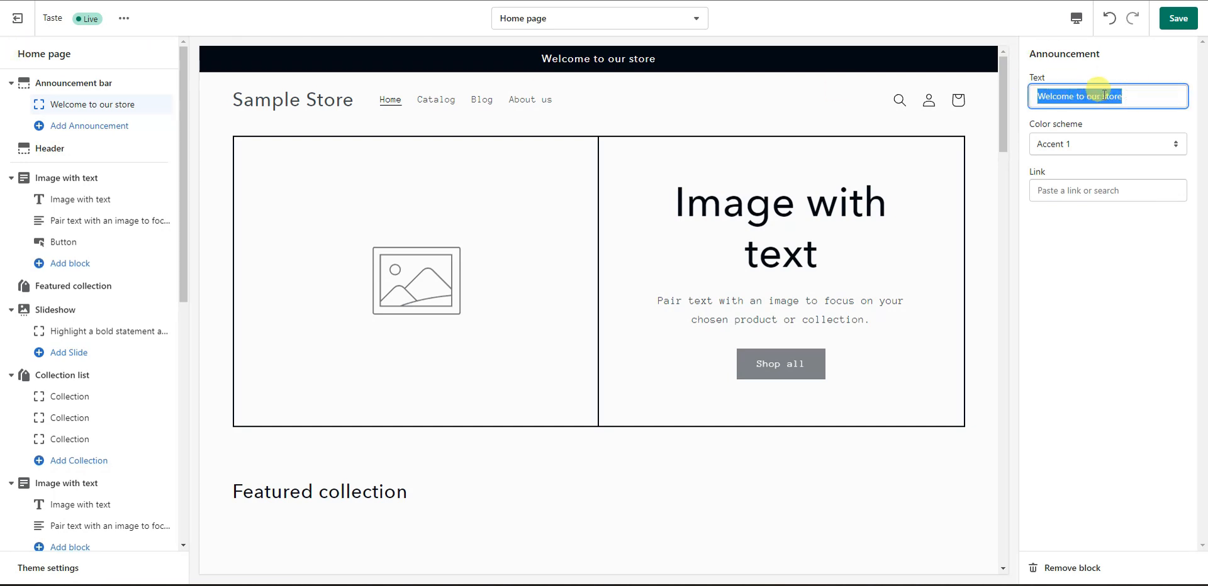
text(50% Off All Orders This Weekend)
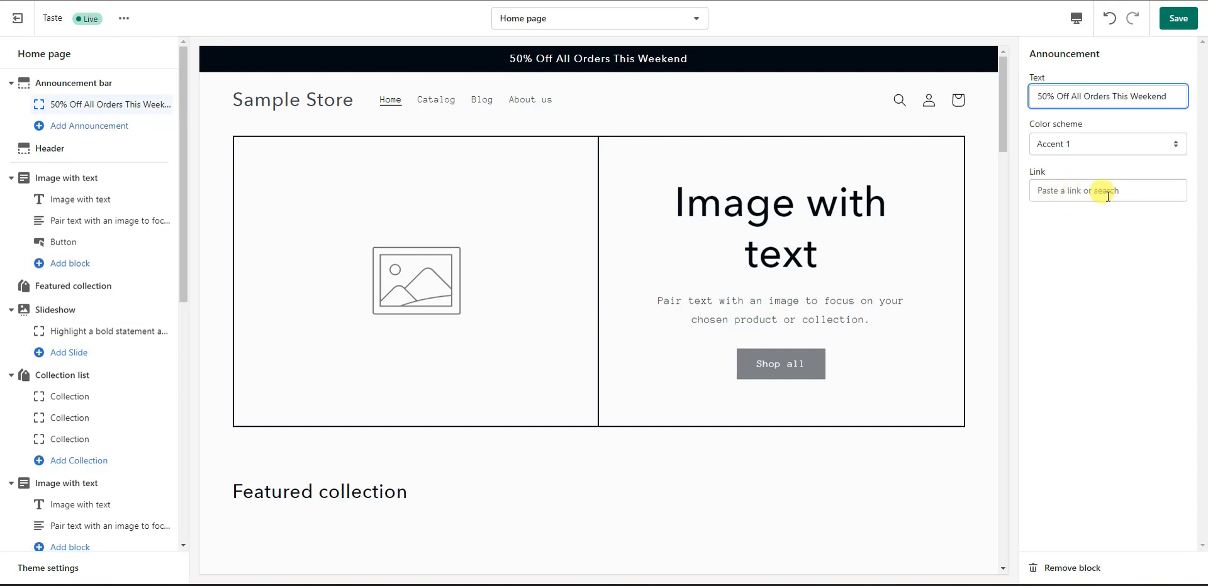
Step: Leave the announcement link empty and colour scheme Accent 1, then save the theme
click(1097, 192)
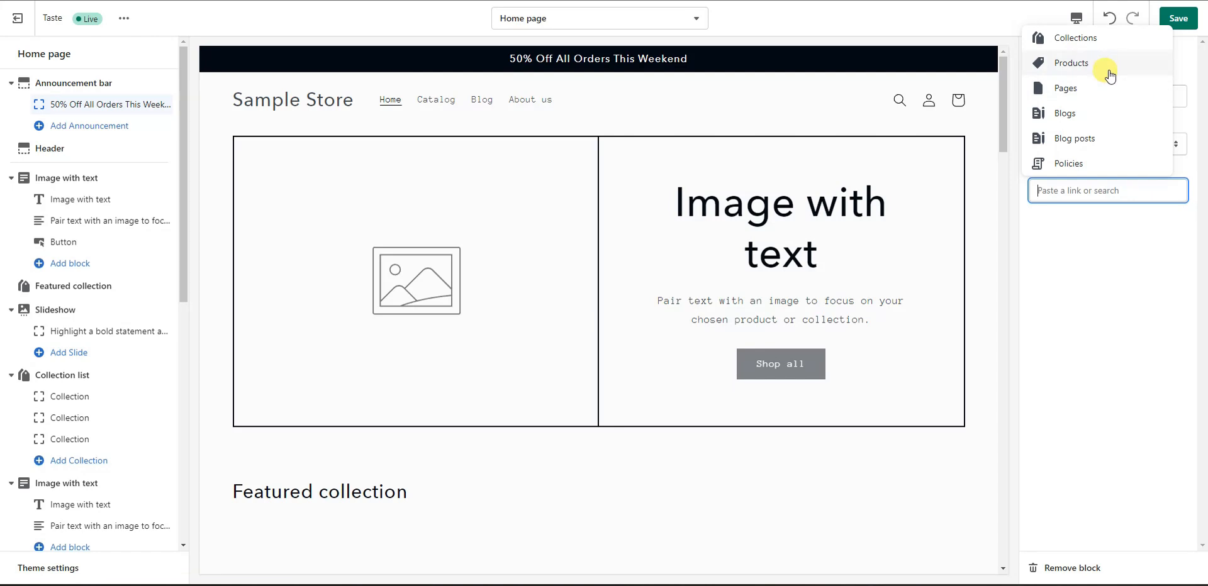
click(1108, 231)
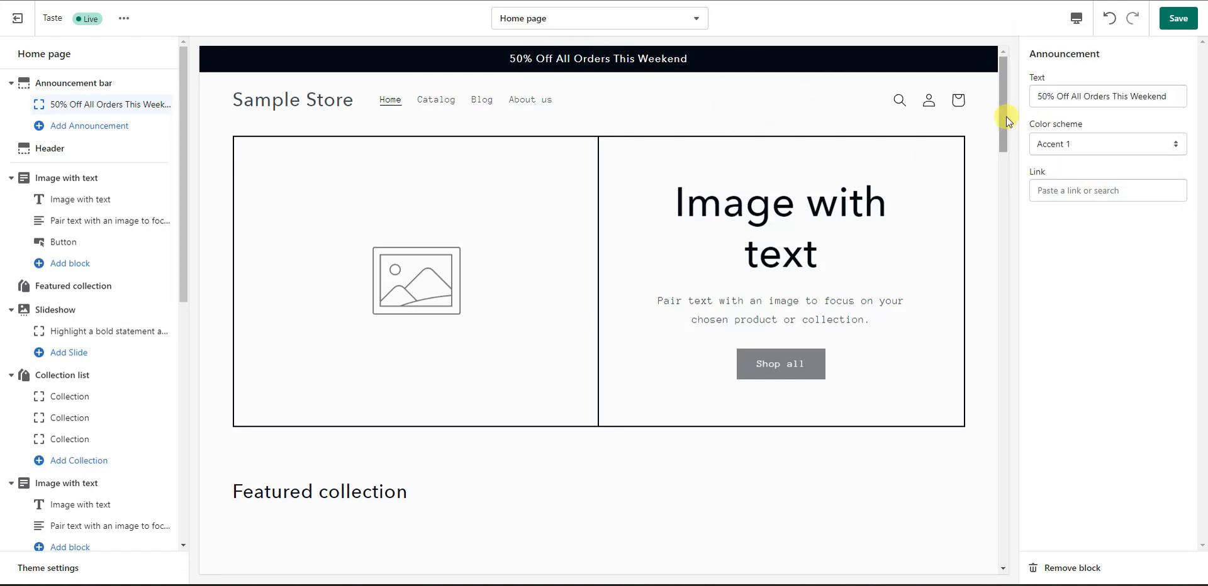
click(1105, 149)
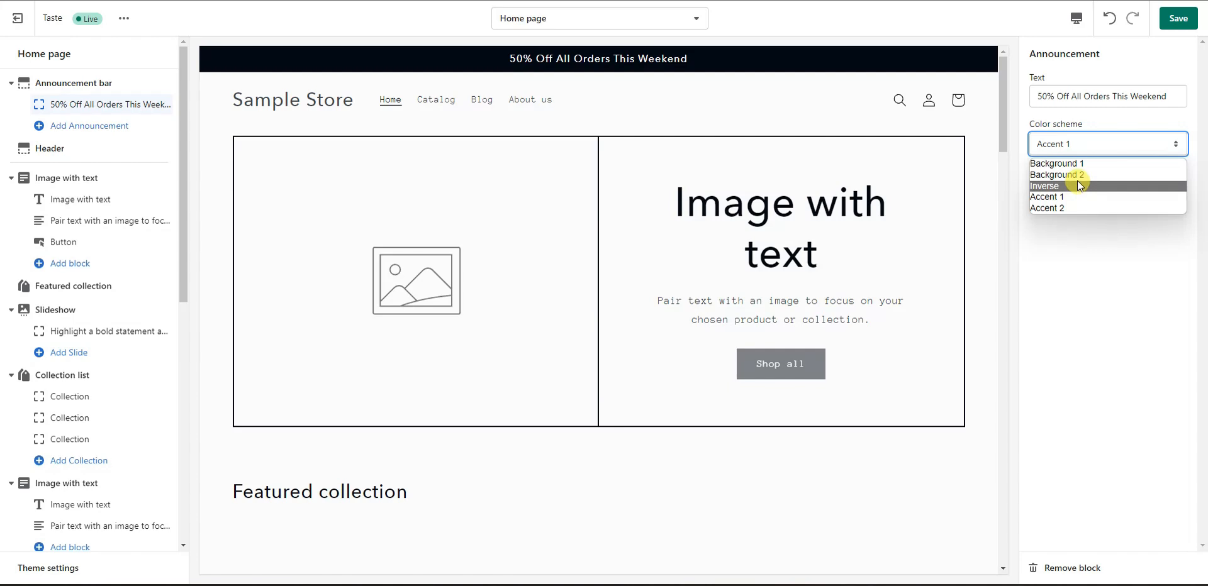
click(1111, 245)
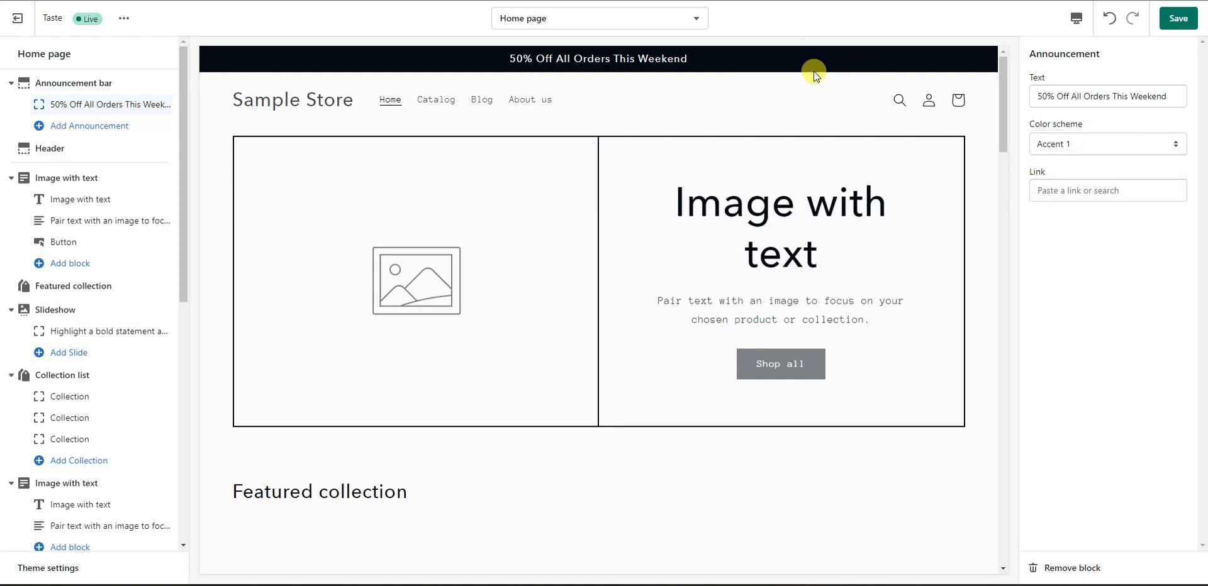
click(1096, 146)
click(1116, 315)
click(1179, 18)
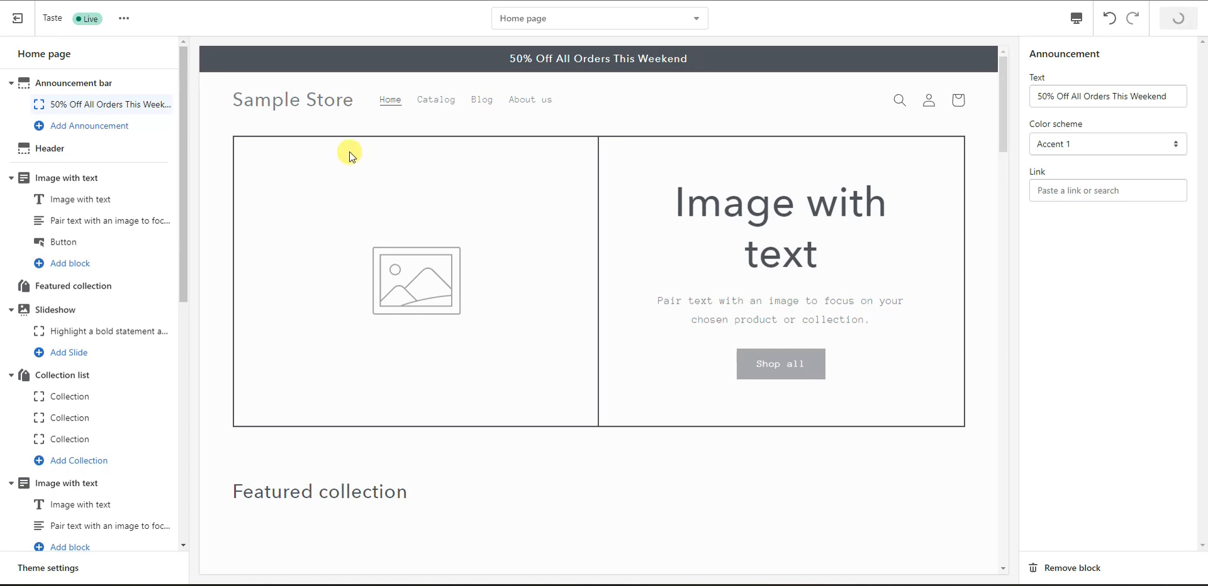
click(76, 155)
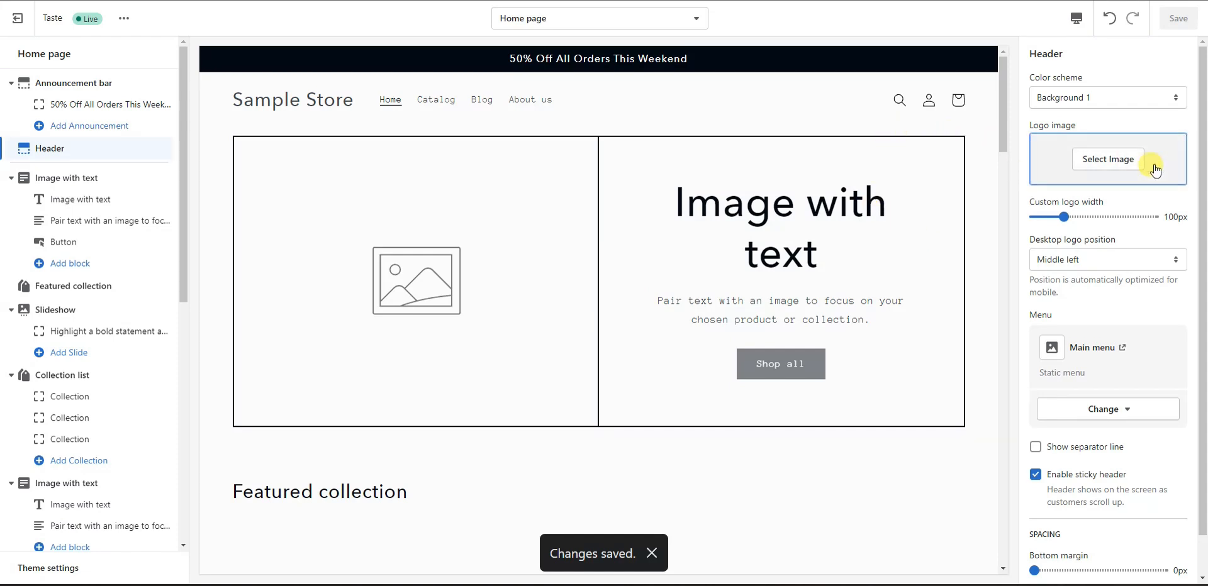
Step: Set the header's Logo image to the Zee's Candies image
click(1113, 164)
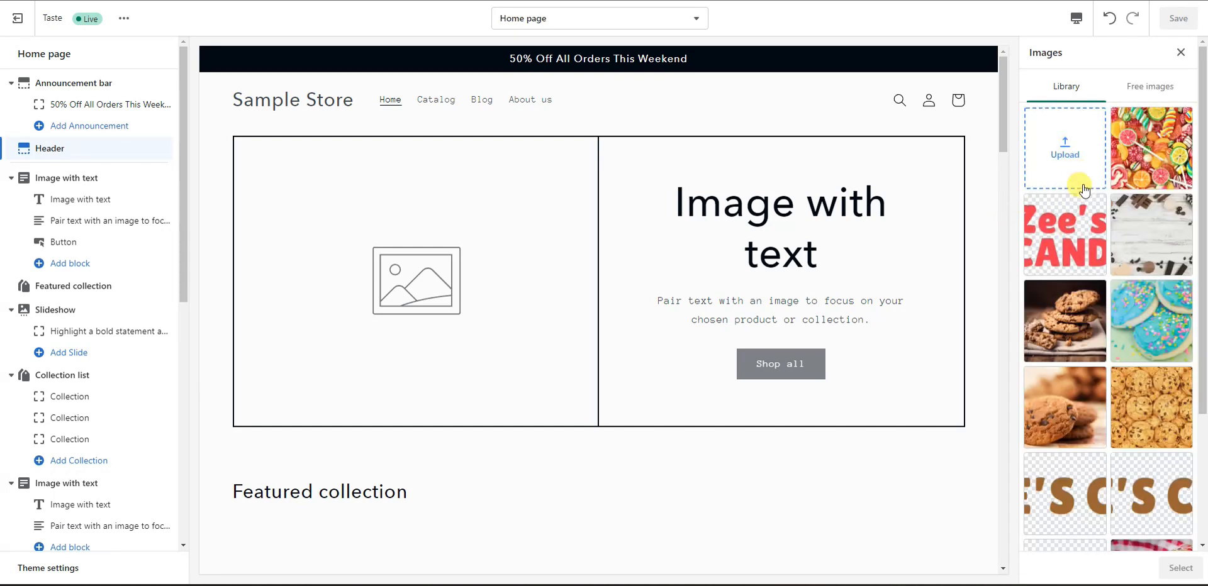
click(1077, 242)
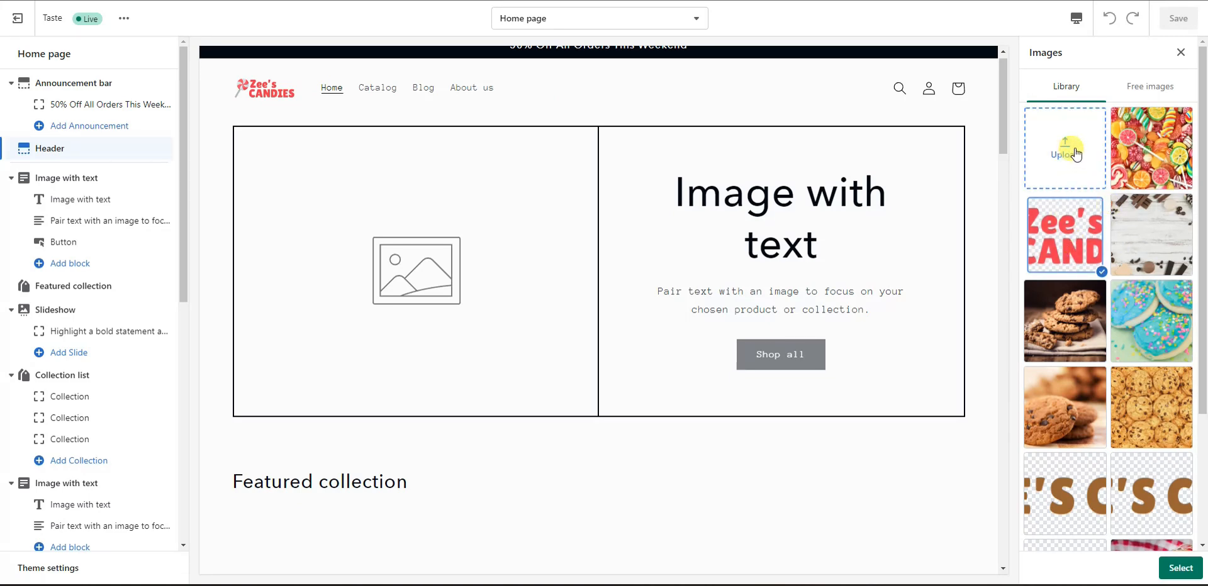
click(1181, 568)
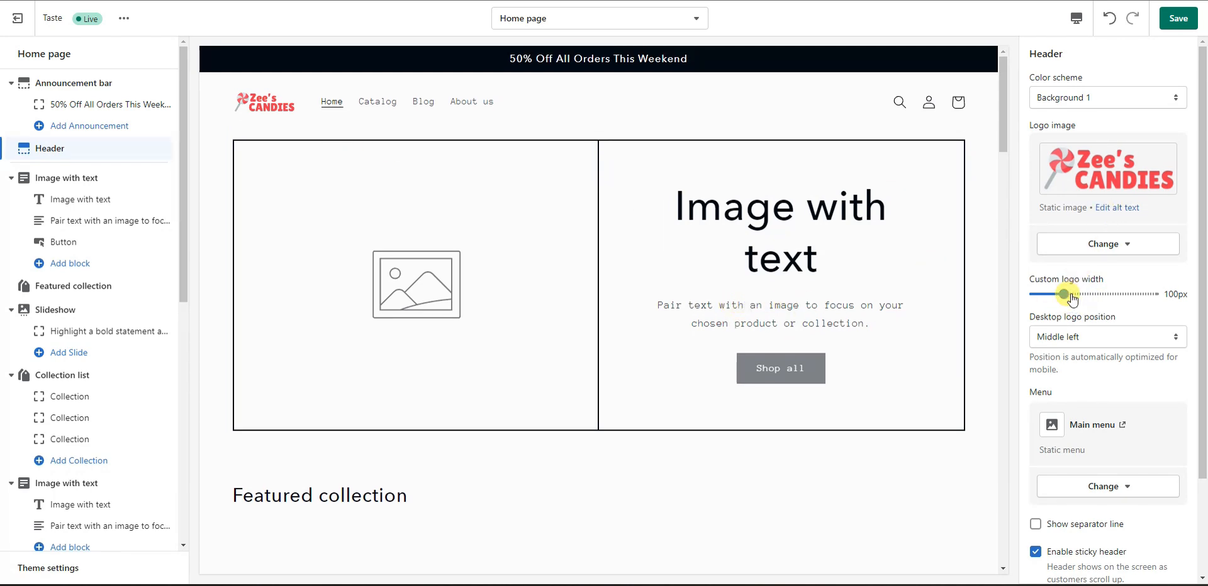
Step: Set logo width to 200px and, after trying Top left and Top center, position it Middle left
drag(1070, 292, 1160, 298)
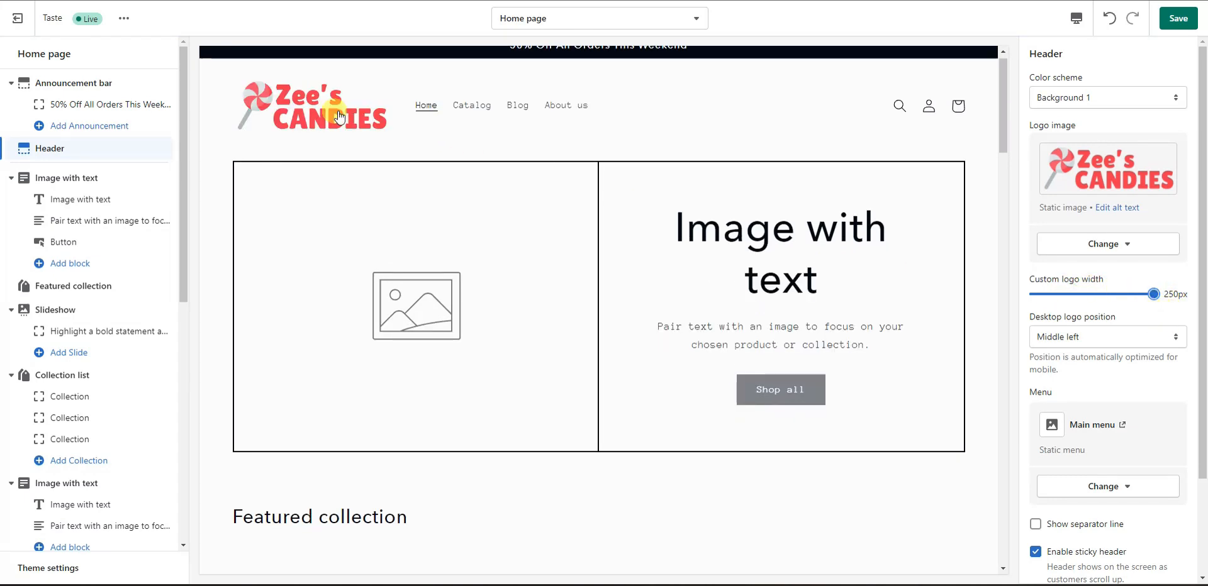
drag(1155, 294, 1134, 293)
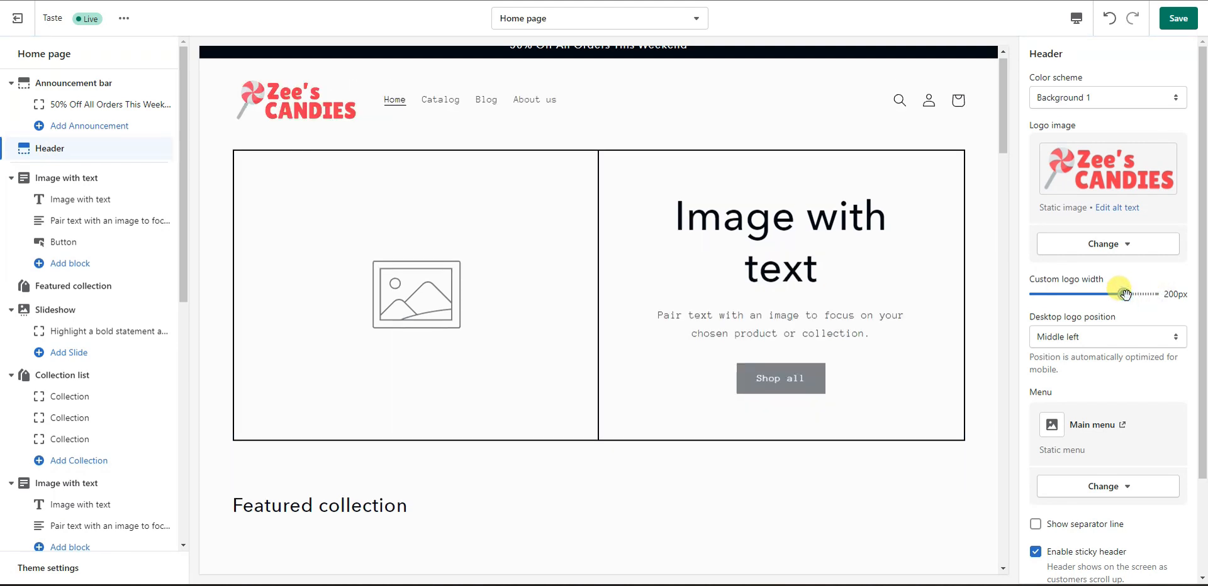
click(1106, 344)
click(1107, 365)
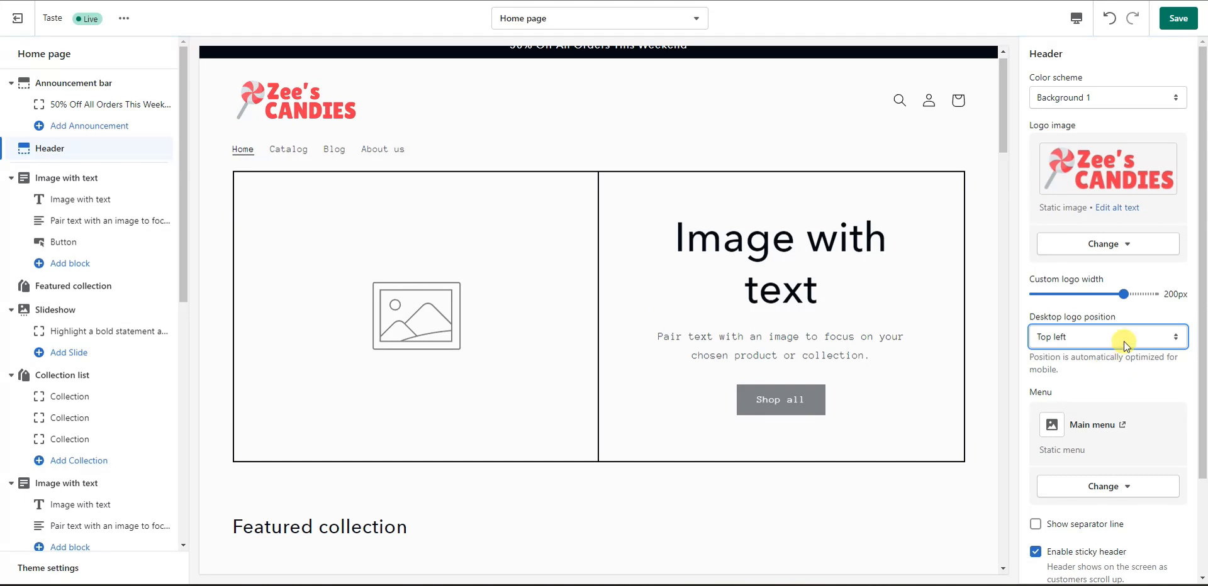
click(1124, 339)
click(1115, 374)
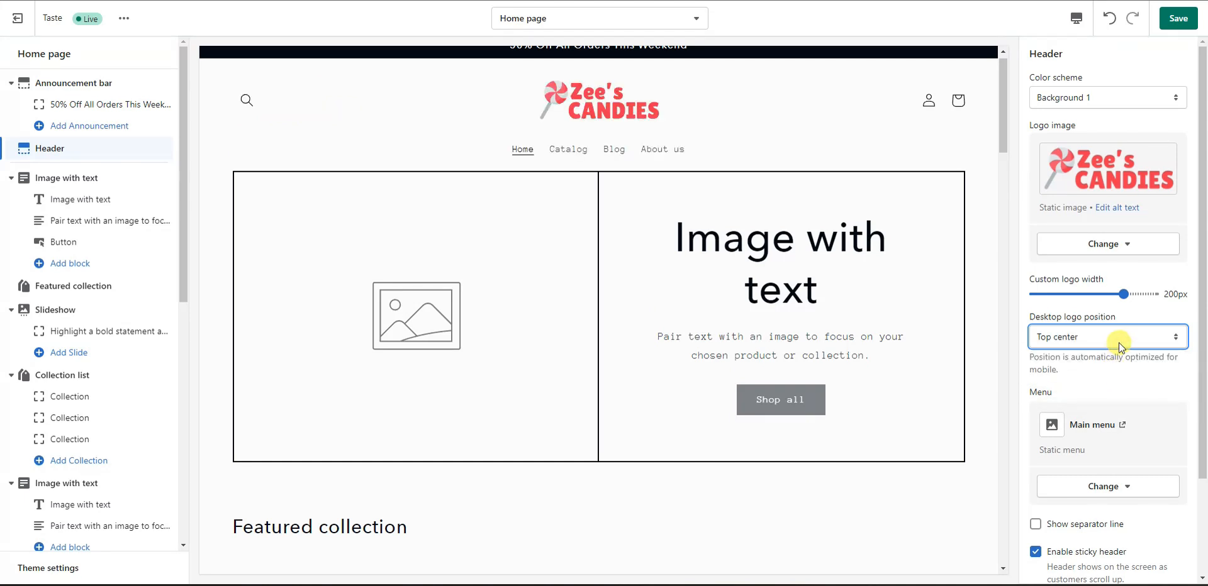
click(1121, 338)
click(1112, 354)
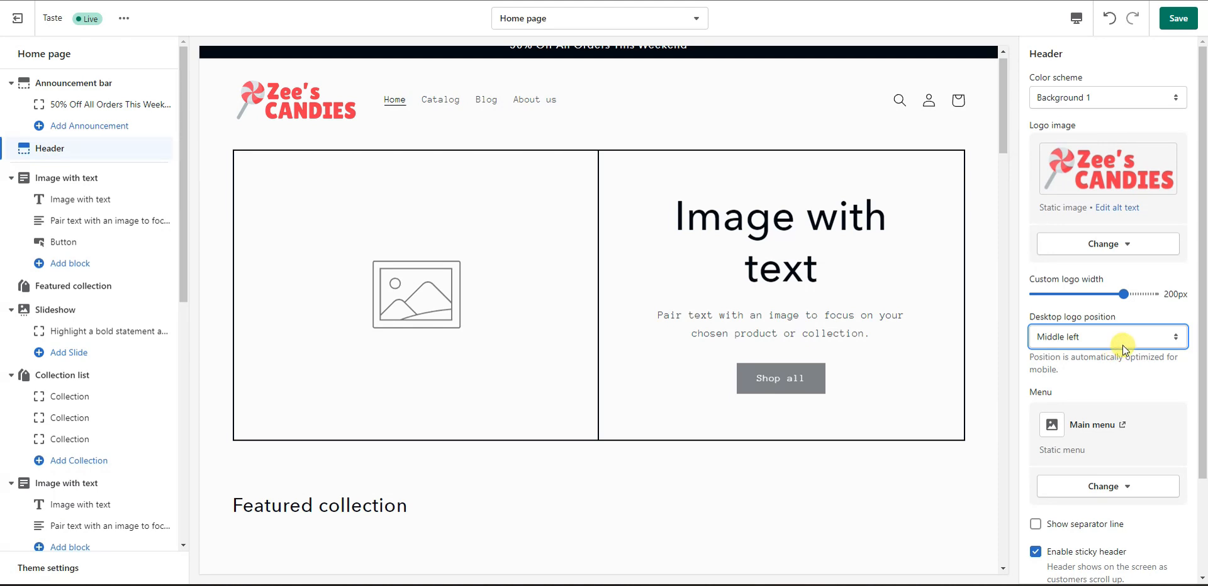
Step: Review the Select menu list, keep Main menu as navigation, and save the header changes
scroll(1123, 340, down, 2)
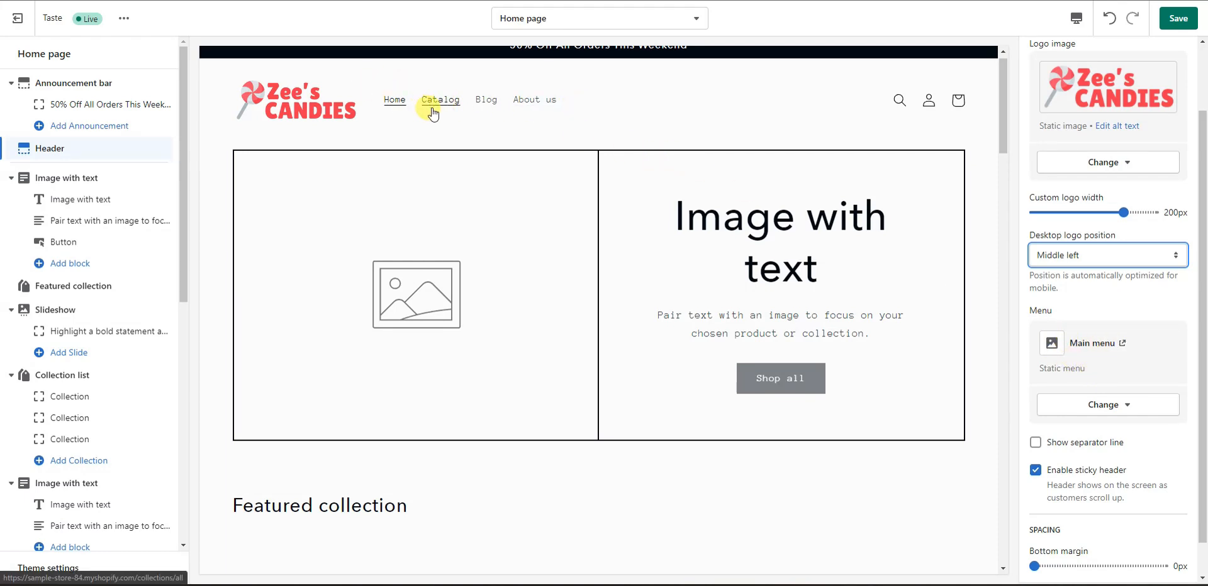
click(1130, 408)
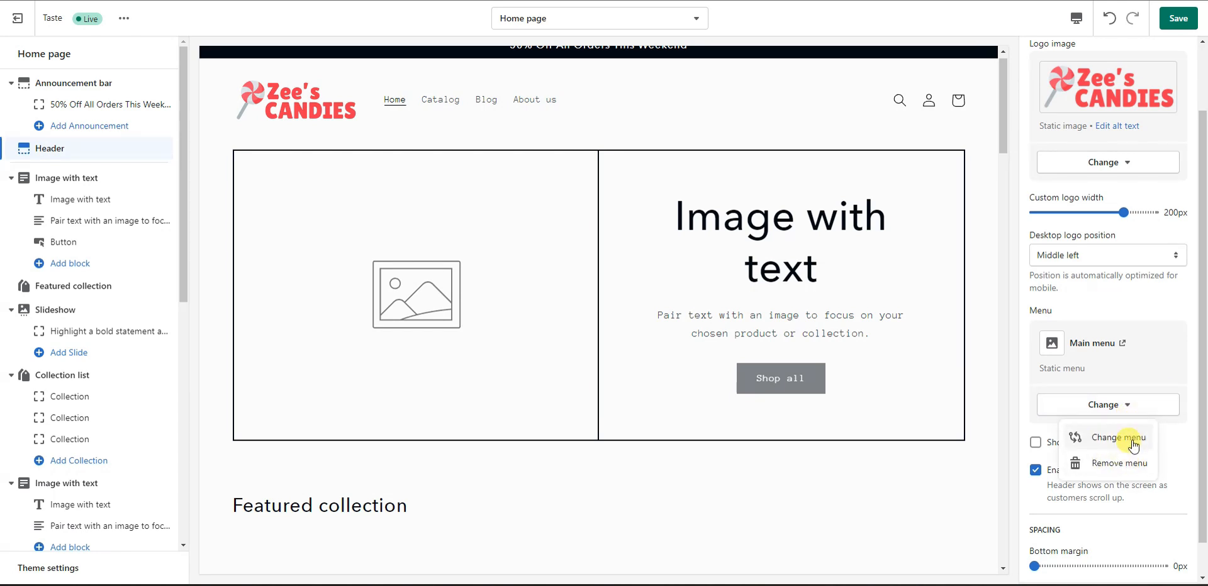
click(1133, 443)
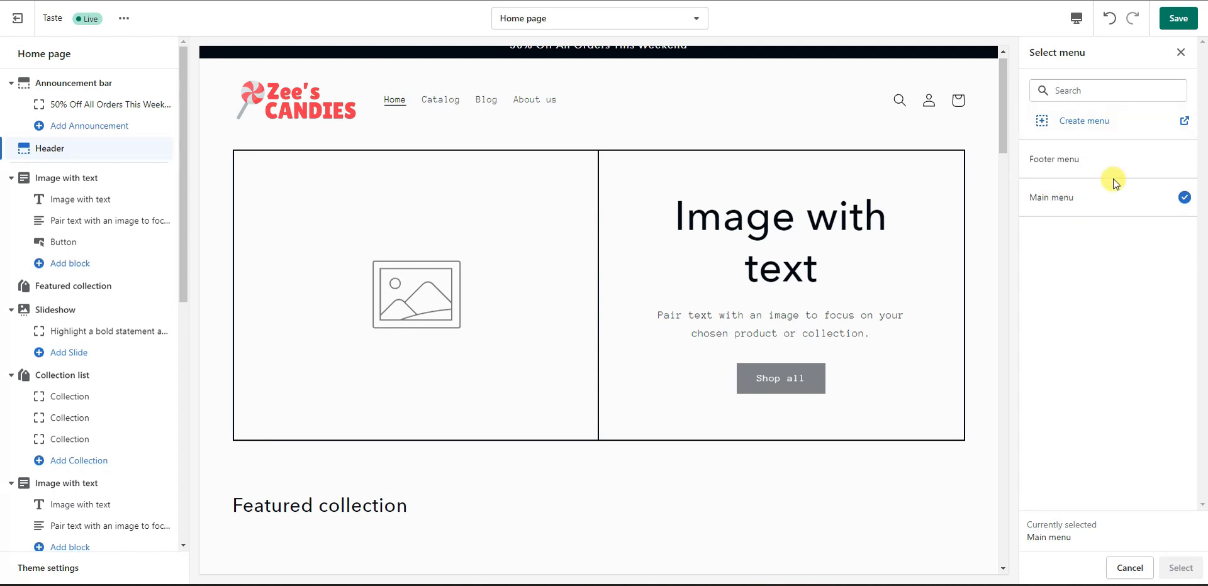
click(1169, 32)
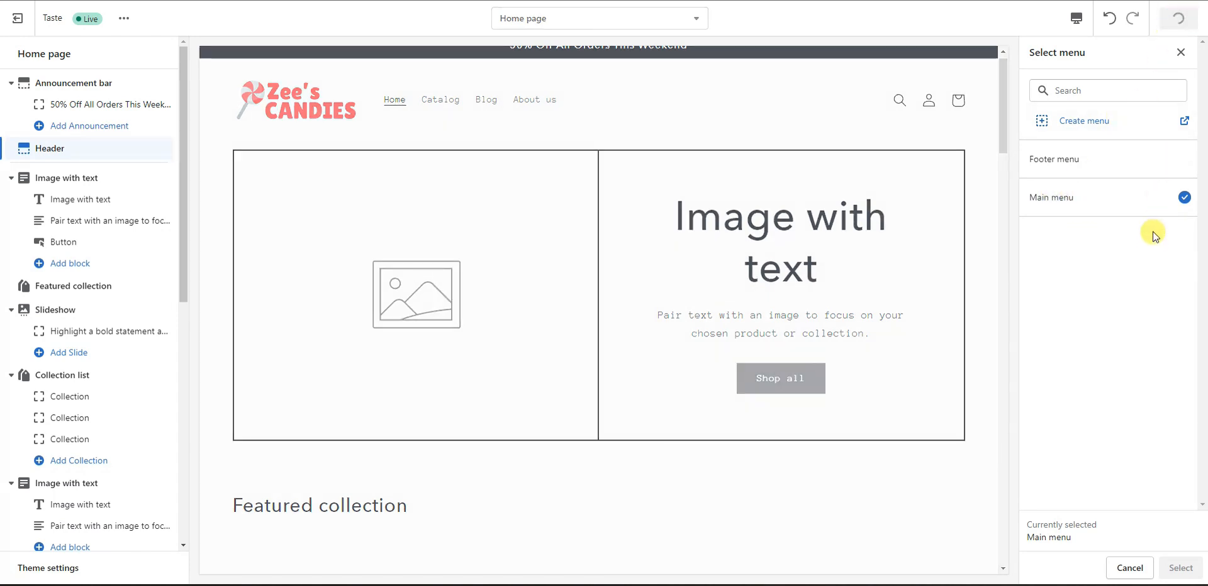
click(1181, 53)
scroll(1133, 398, down, 1)
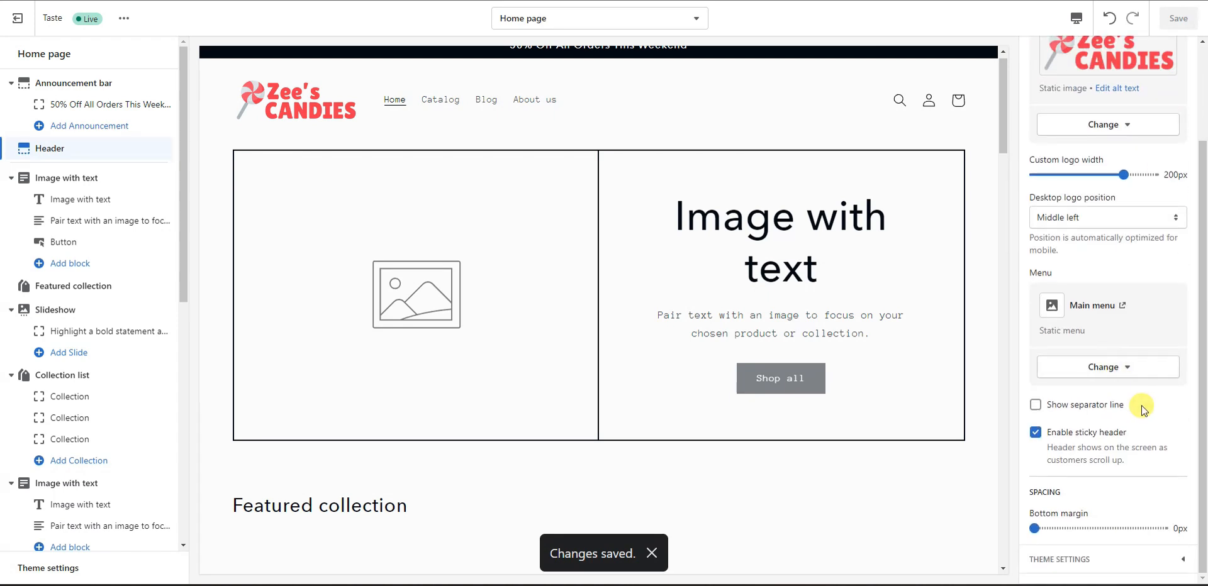
click(1084, 406)
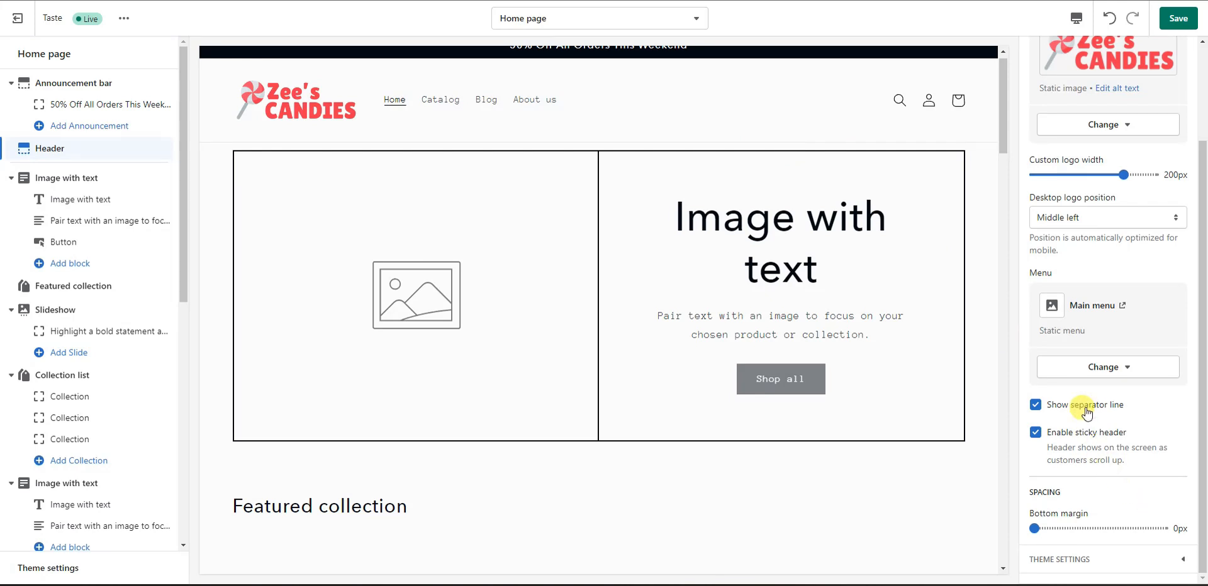
click(1085, 406)
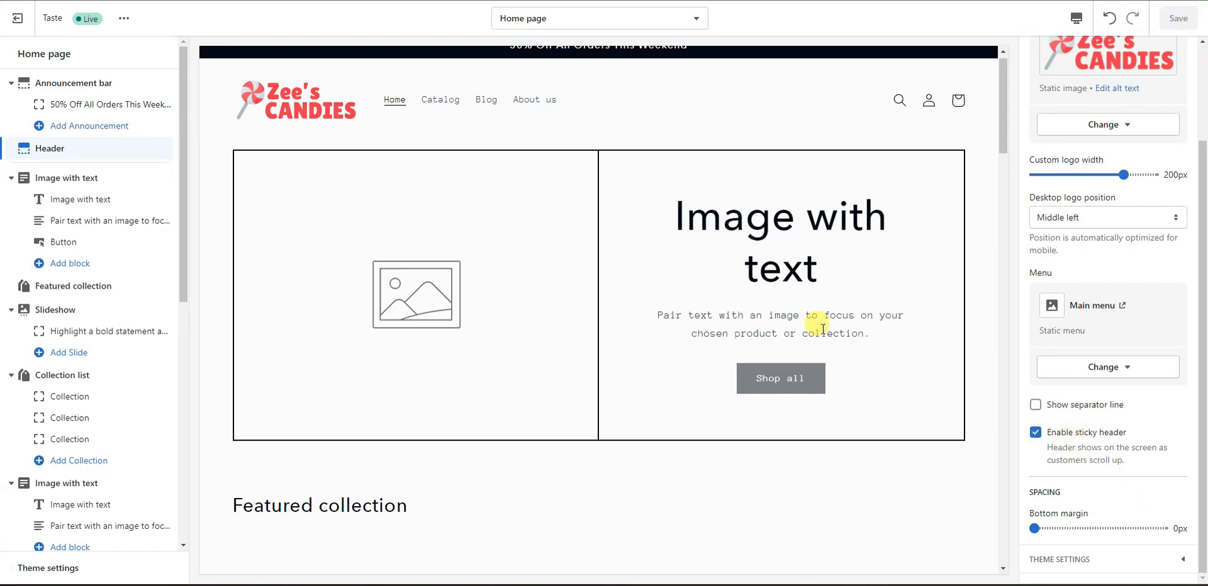
scroll(823, 329, down, 2)
scroll(833, 336, up, 2)
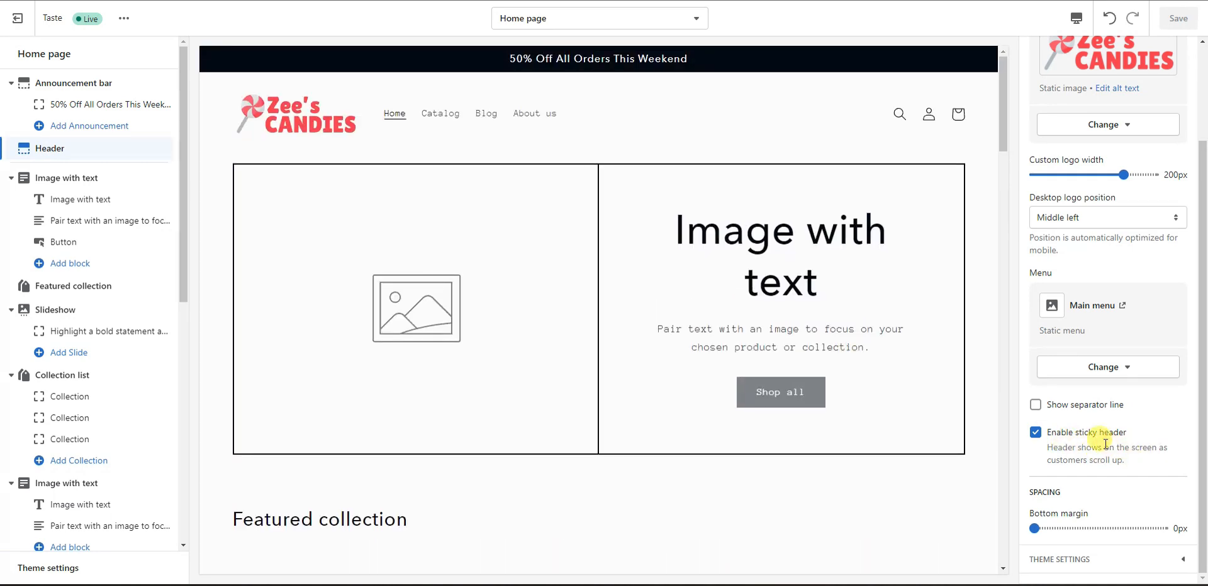
scroll(899, 465, down, 4)
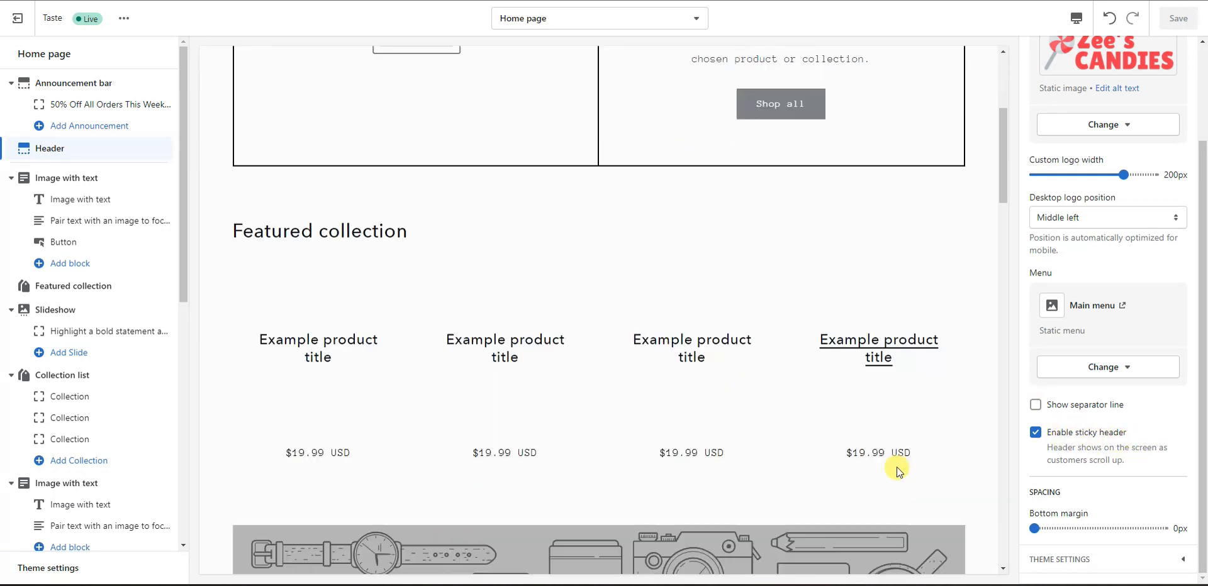
scroll(896, 467, up, 3)
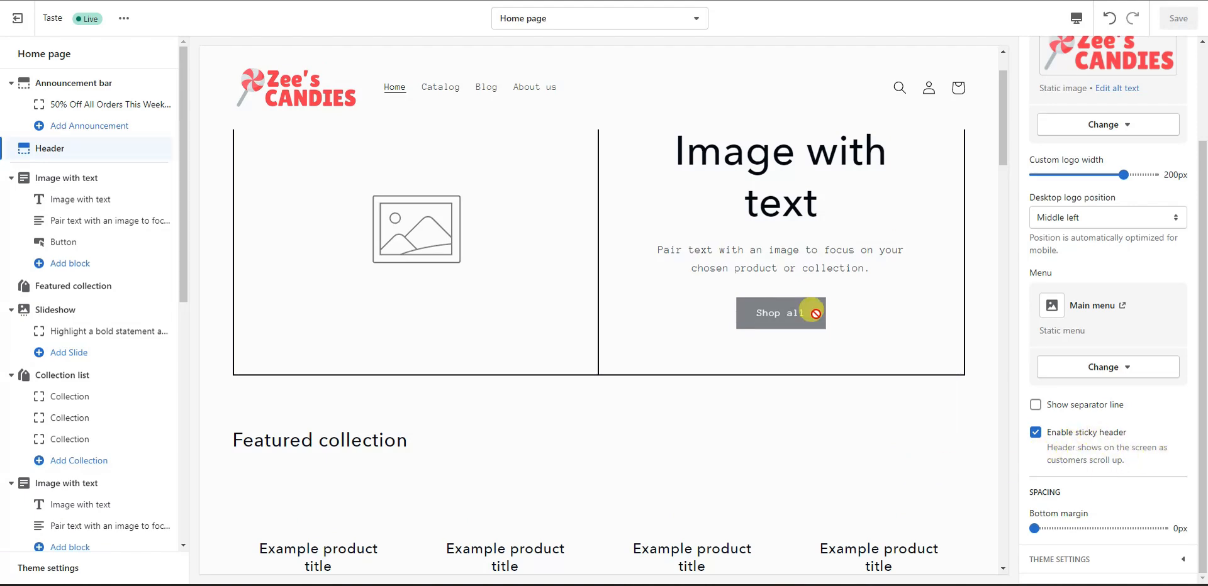
scroll(818, 318, up, 1)
scroll(844, 377, down, 10)
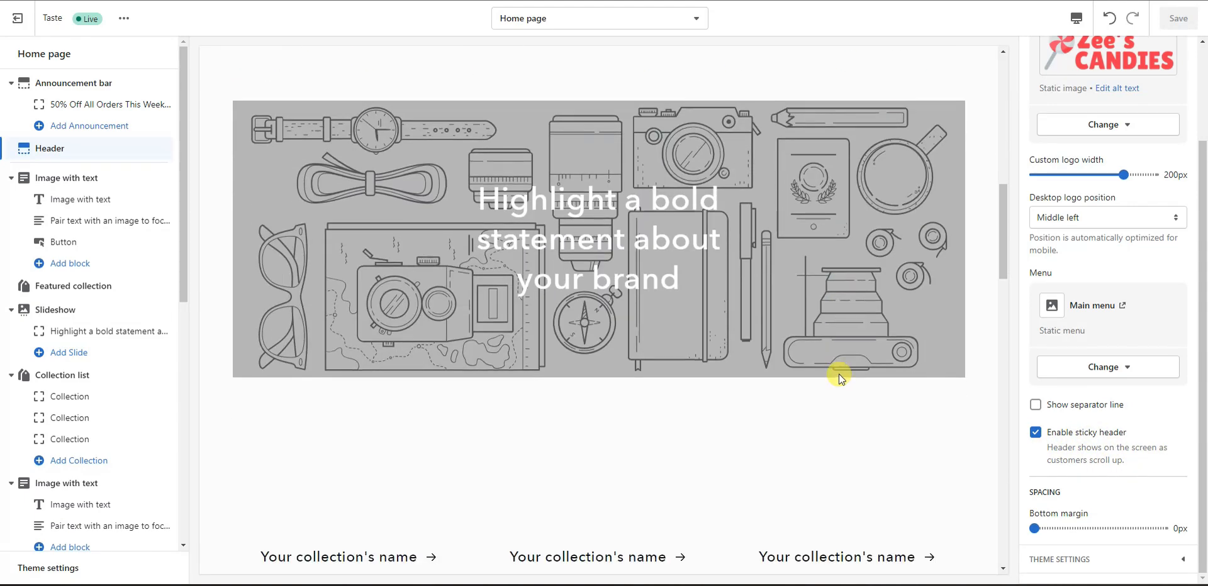
scroll(839, 374, up, 6)
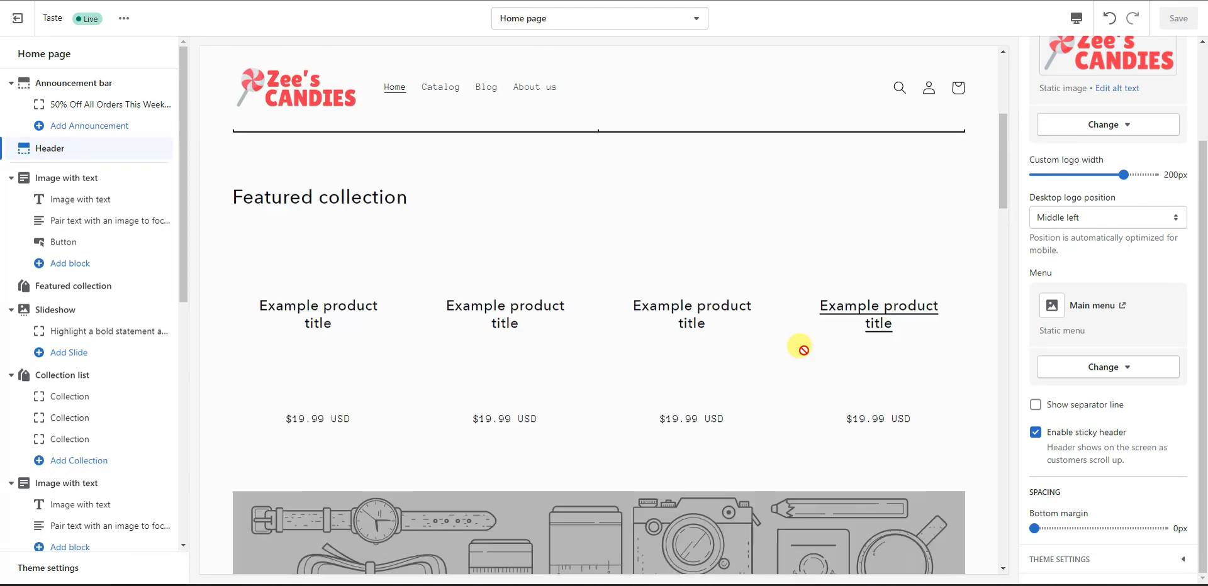
scroll(843, 365, up, 5)
click(1035, 433)
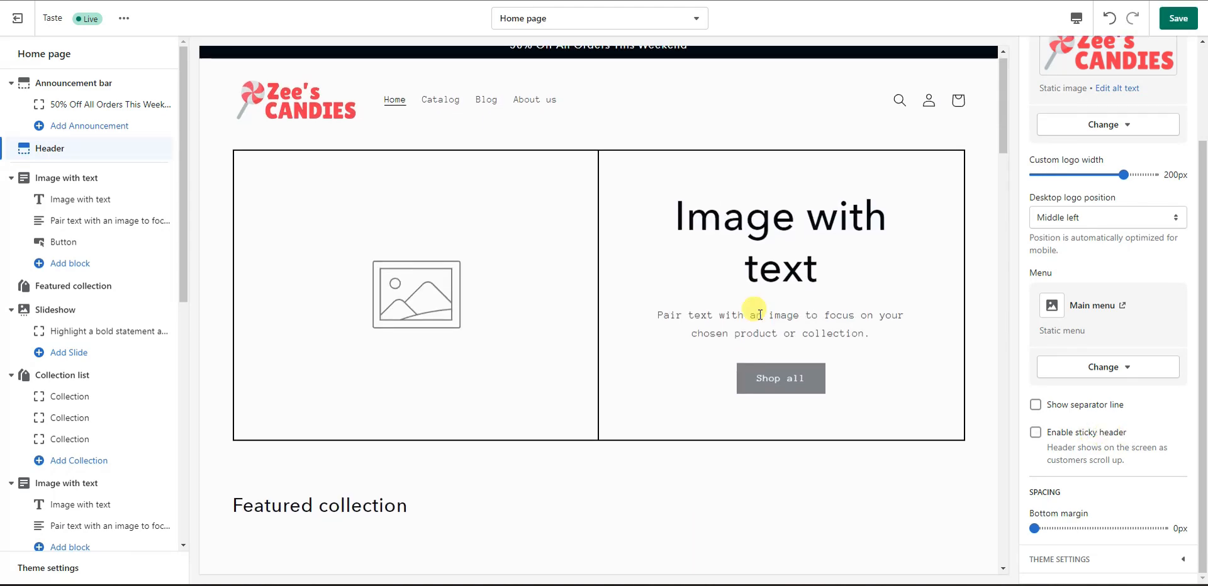
scroll(774, 346, down, 8)
scroll(730, 302, up, 6)
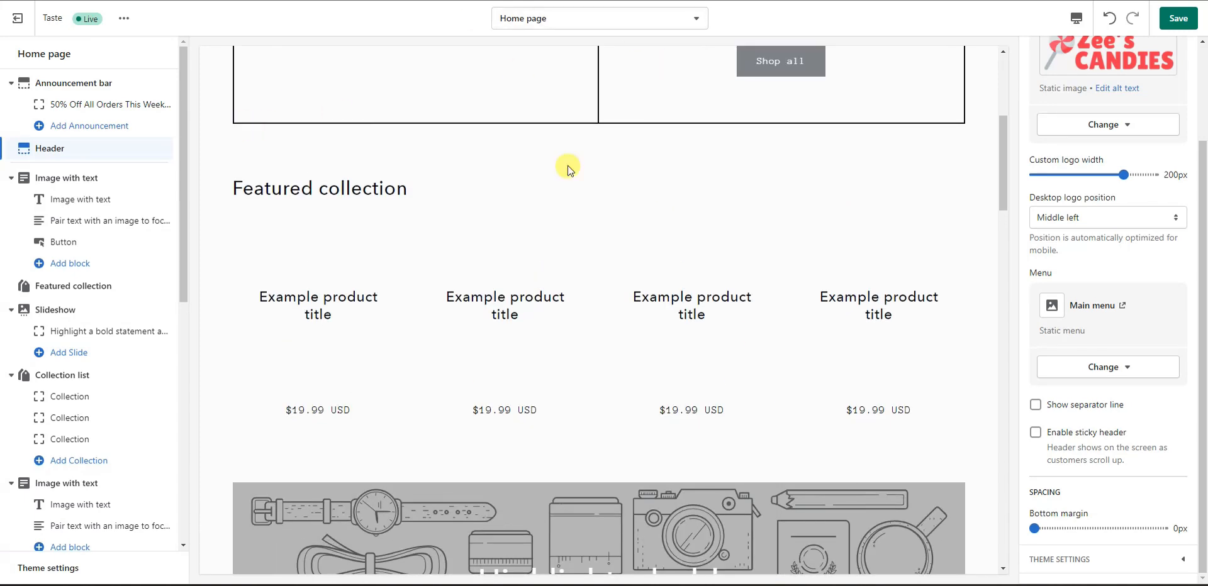
scroll(774, 537, up, 5)
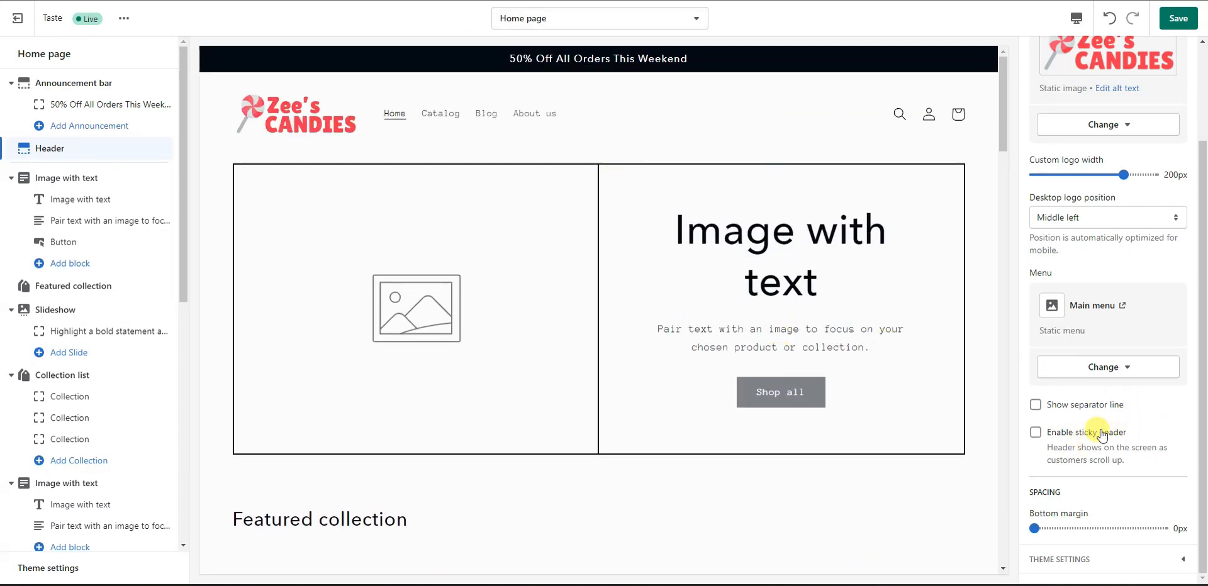
click(1035, 432)
scroll(908, 468, down, 15)
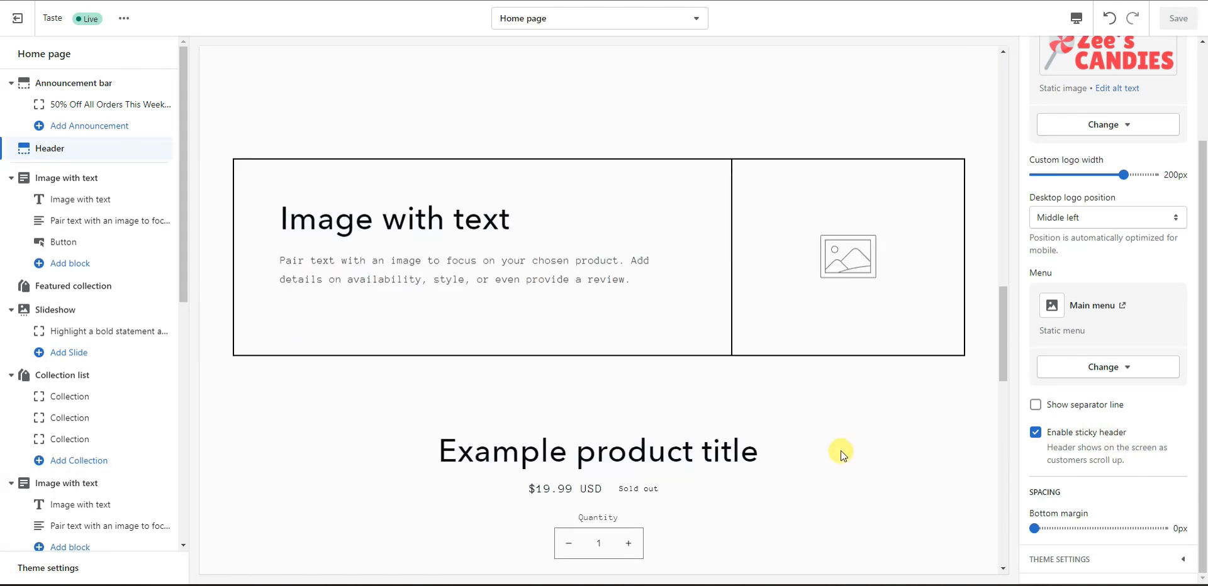
scroll(840, 450, up, 4)
drag(1000, 314, 1017, 112)
scroll(1142, 390, up, 2)
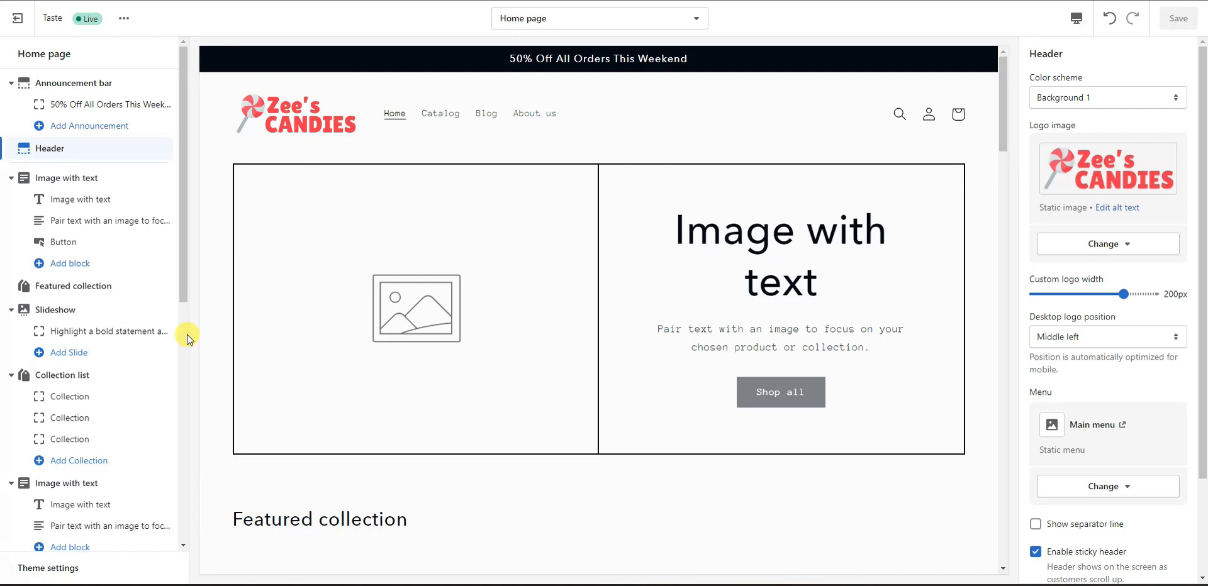
Step: Open Theme settings and expand COLORS, showing Solid button label #FCFCFC and Accent 1 #020912
click(56, 568)
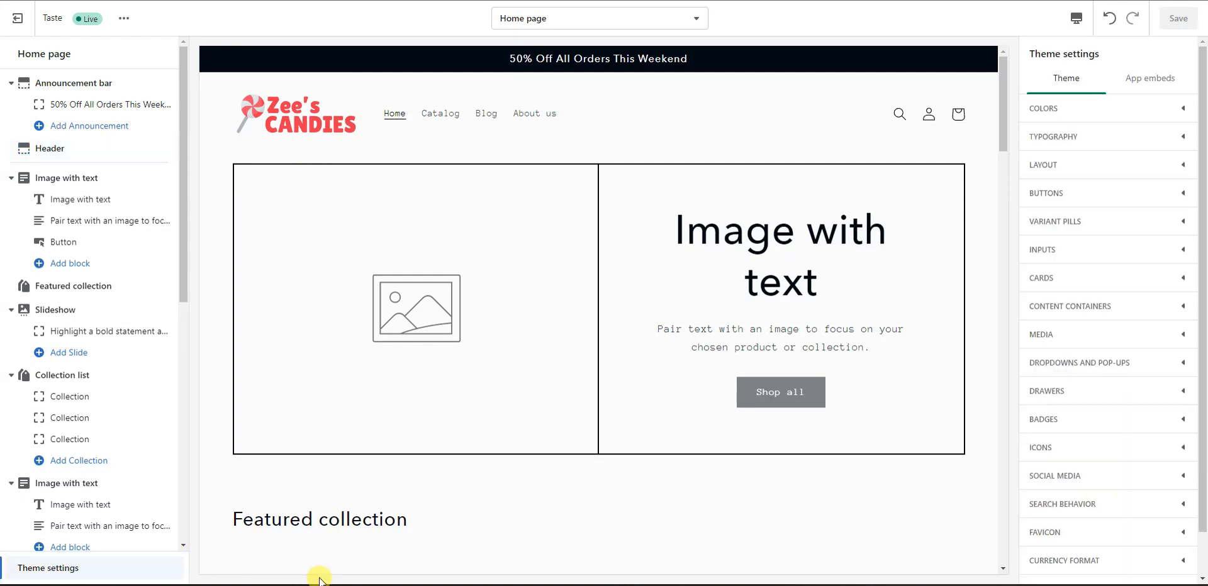
click(1165, 111)
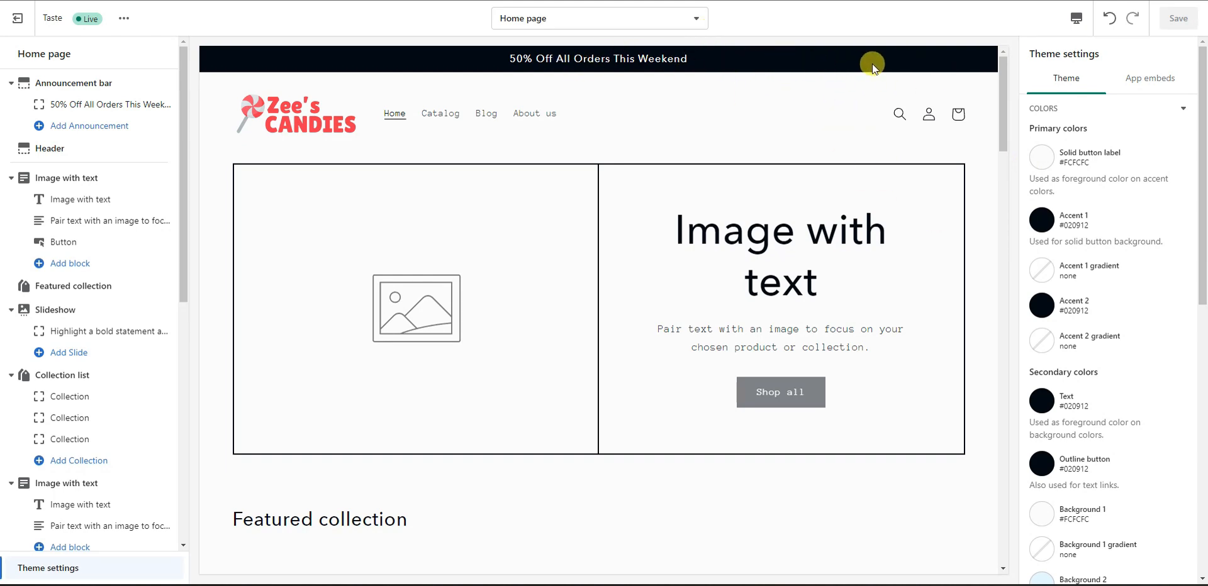
Step: Open the Accent 1 picker and sample the logo's red #ee374b on imagecolorpicker.com, selecting its hex
click(1042, 222)
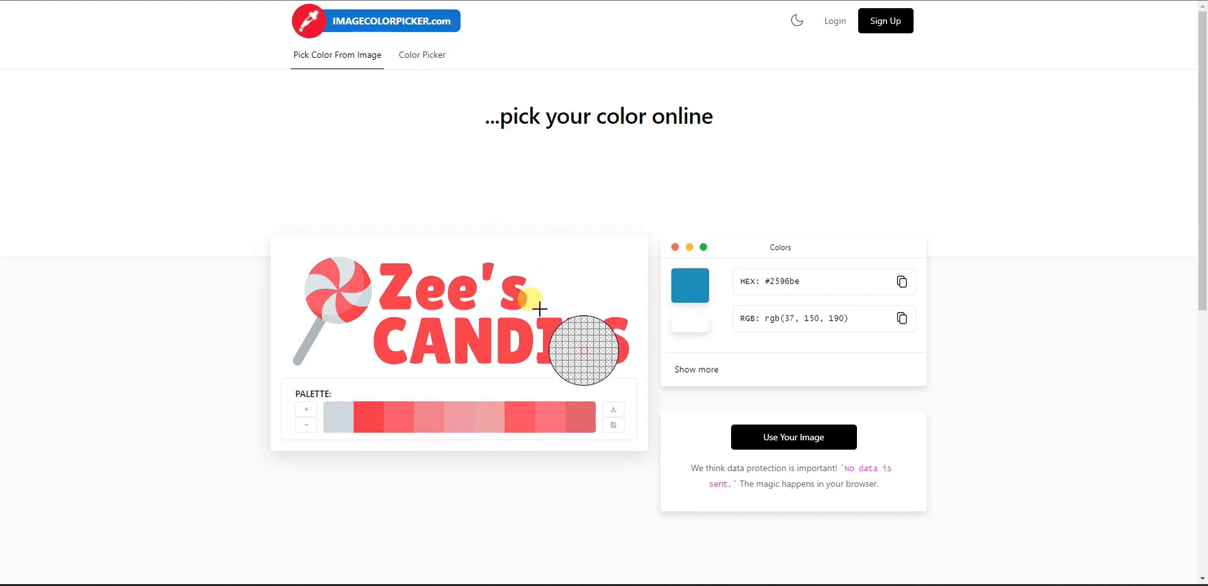
click(353, 296)
click(356, 307)
click(514, 335)
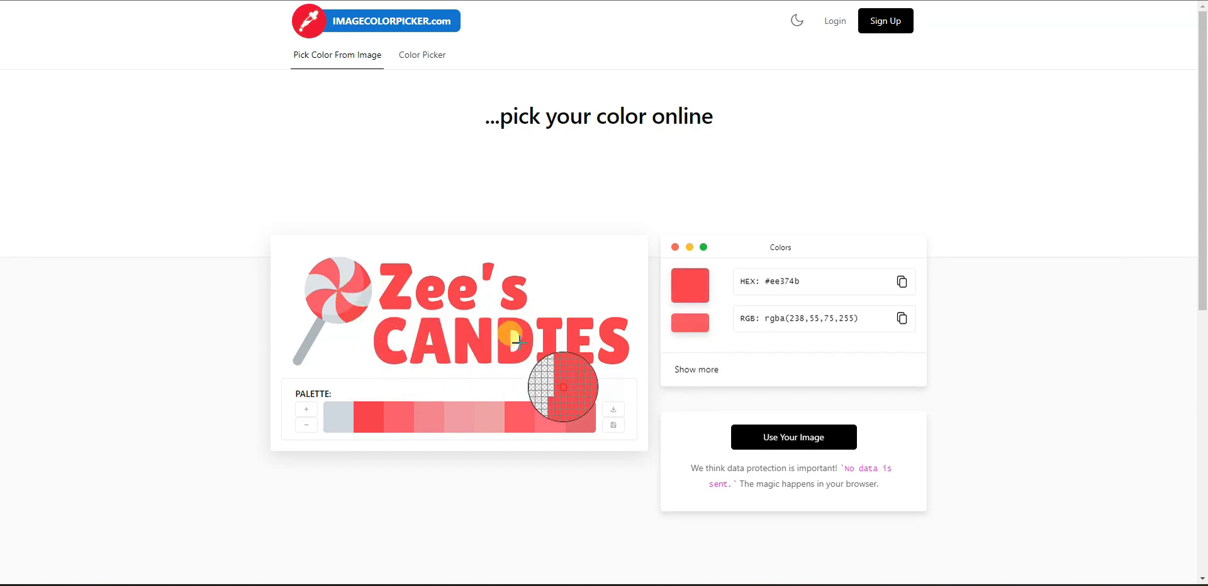
drag(769, 282, 809, 287)
key(ctrl+c)
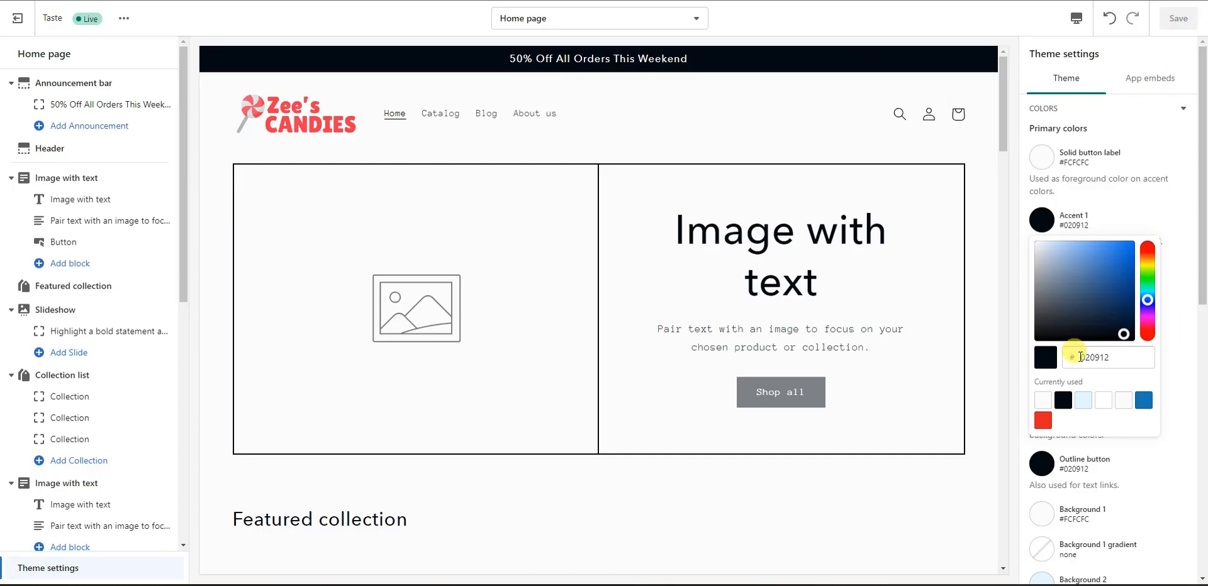
Step: Paste ee374b into Accent 1, save the theme, and collapse COLORS
drag(1123, 357, 1090, 359)
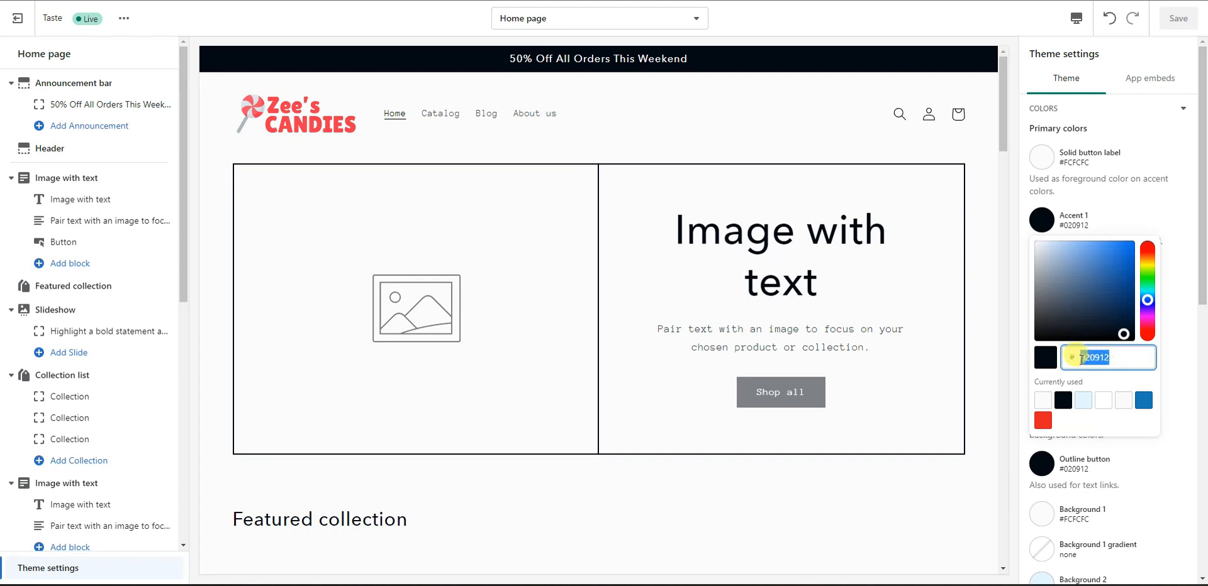
key(ctrl+v)
click(1173, 326)
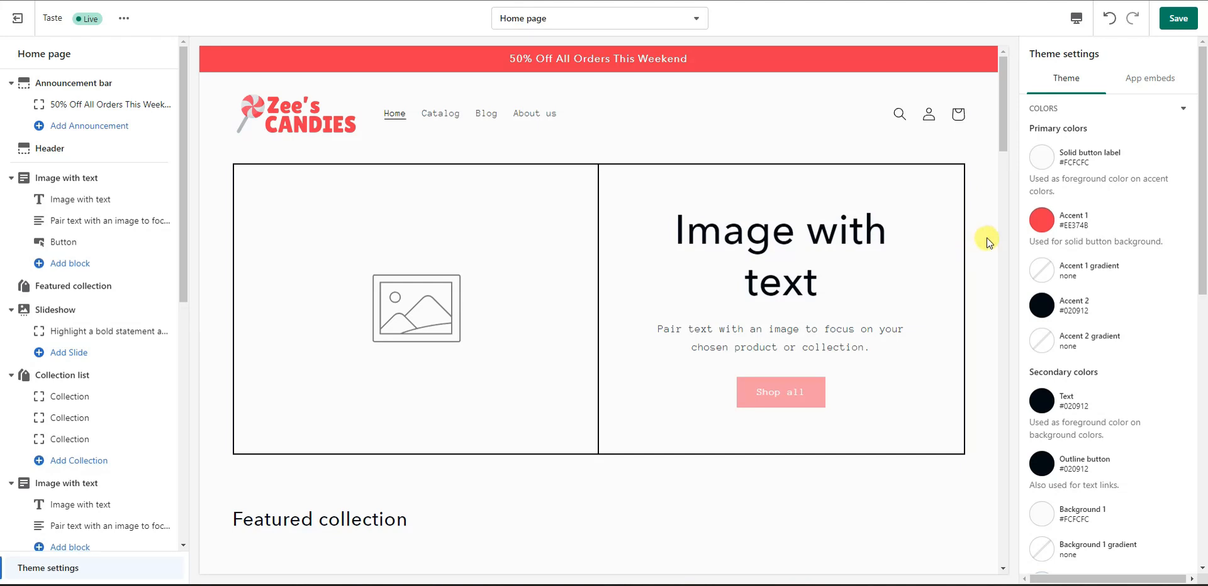
scroll(1129, 264, down, 2)
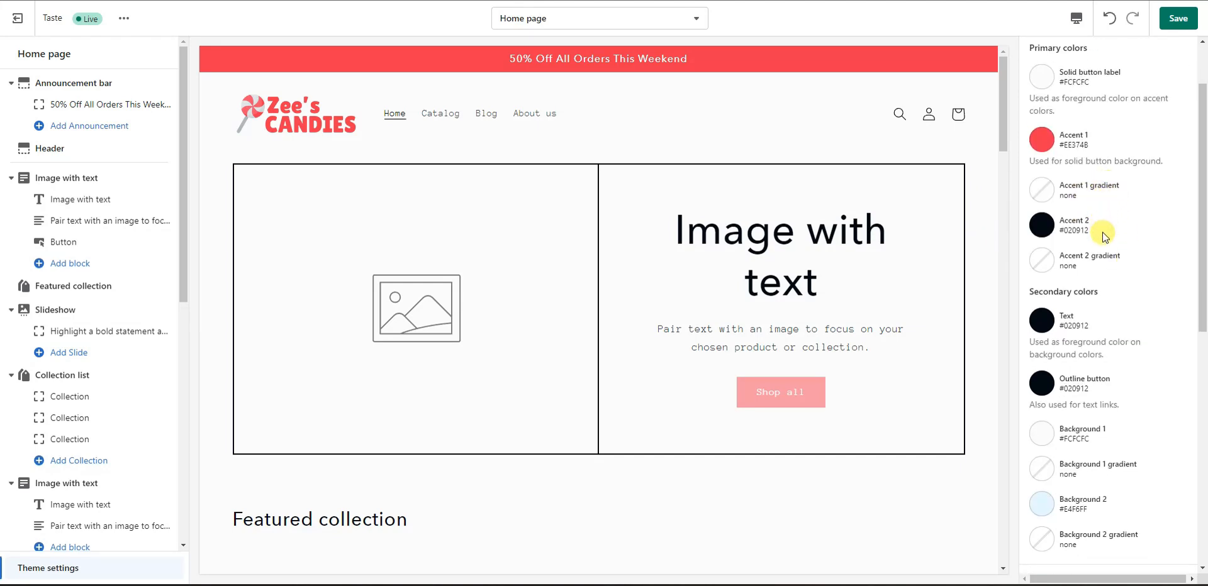
scroll(1112, 328, up, 1)
scroll(1113, 328, up, 1)
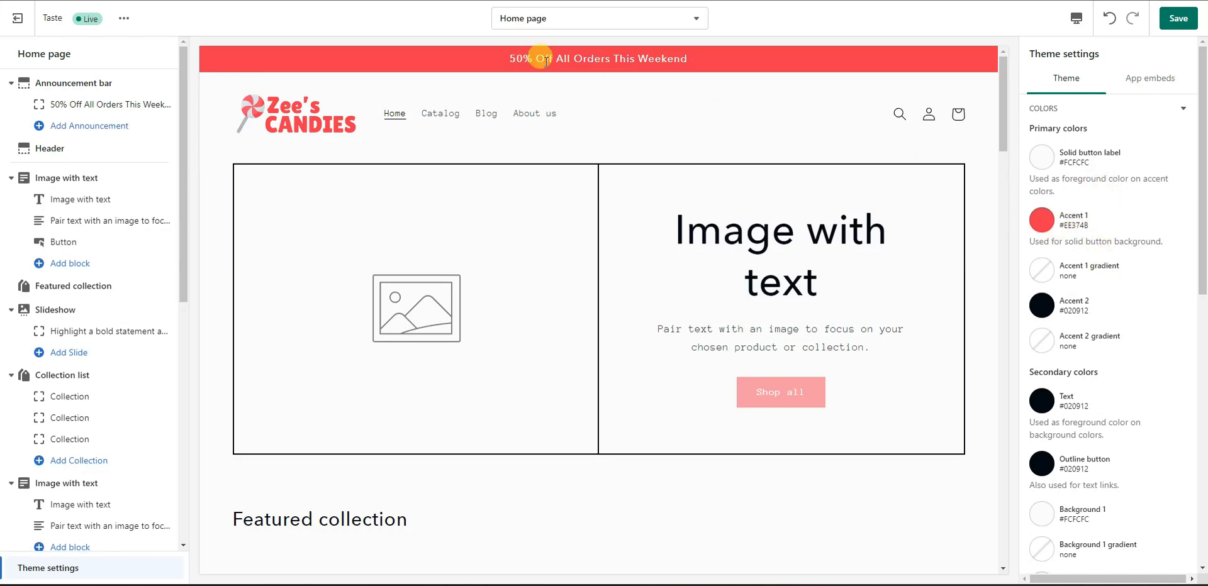
scroll(594, 408, down, 2)
scroll(594, 406, up, 2)
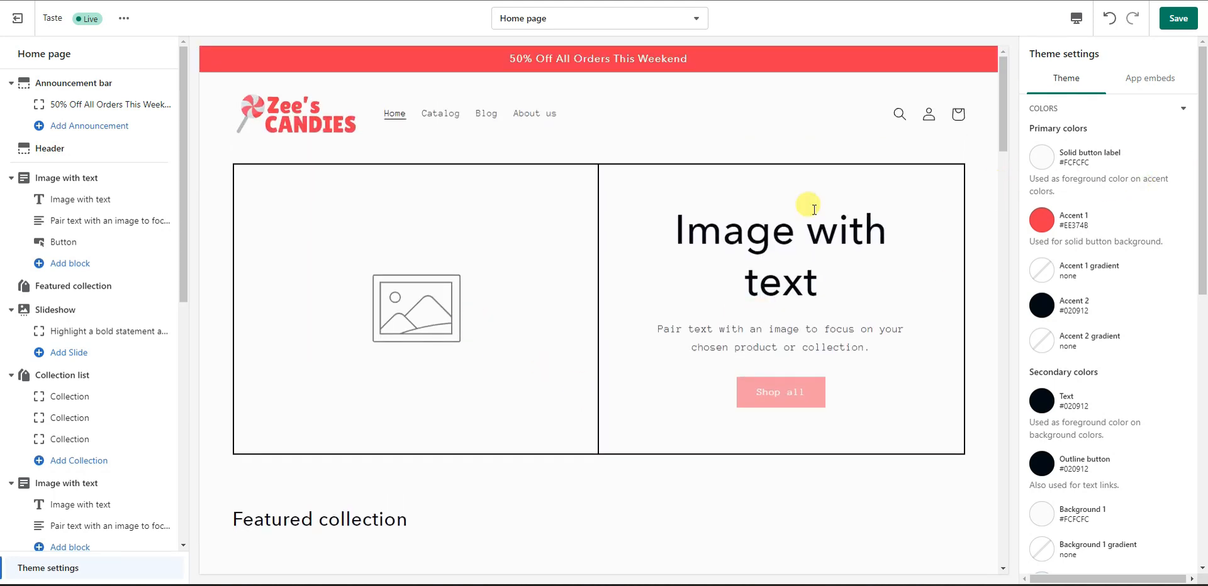
scroll(1145, 340, down, 3)
scroll(1141, 331, up, 3)
click(1178, 18)
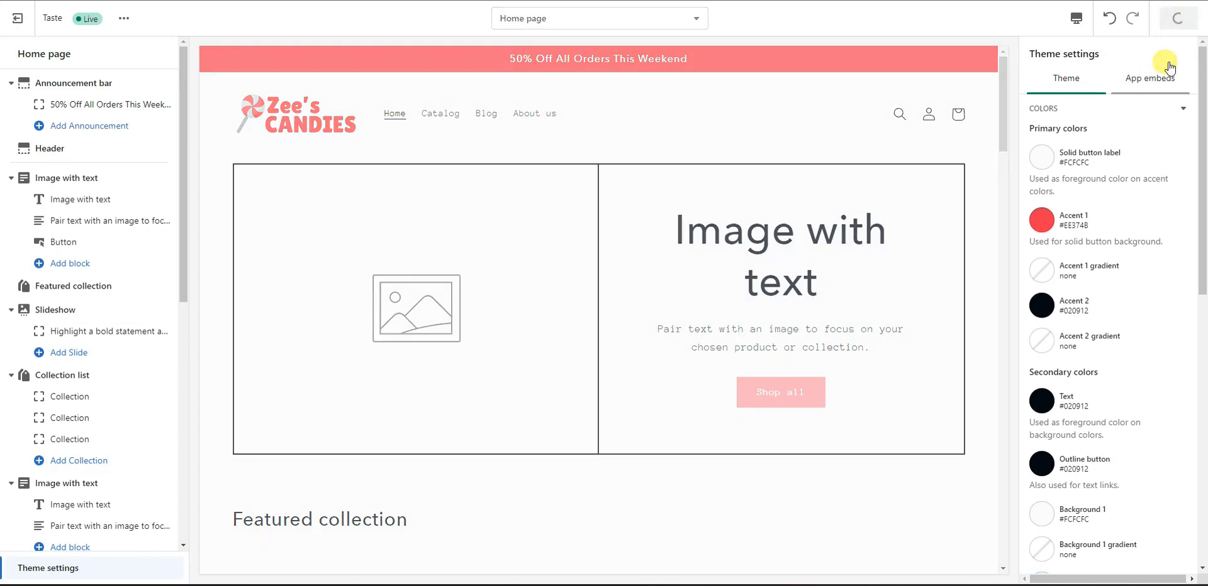
click(1181, 108)
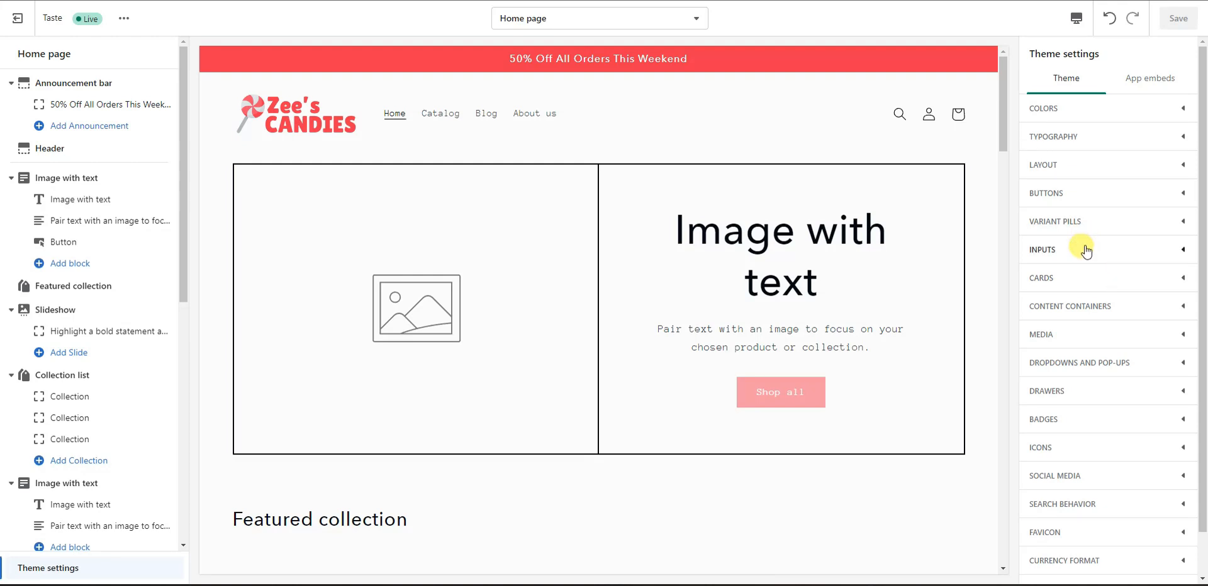
Step: Expand Typography and check the Avenir Next Medium headings (125%) and Anonymous Pro body (105%)
click(1153, 143)
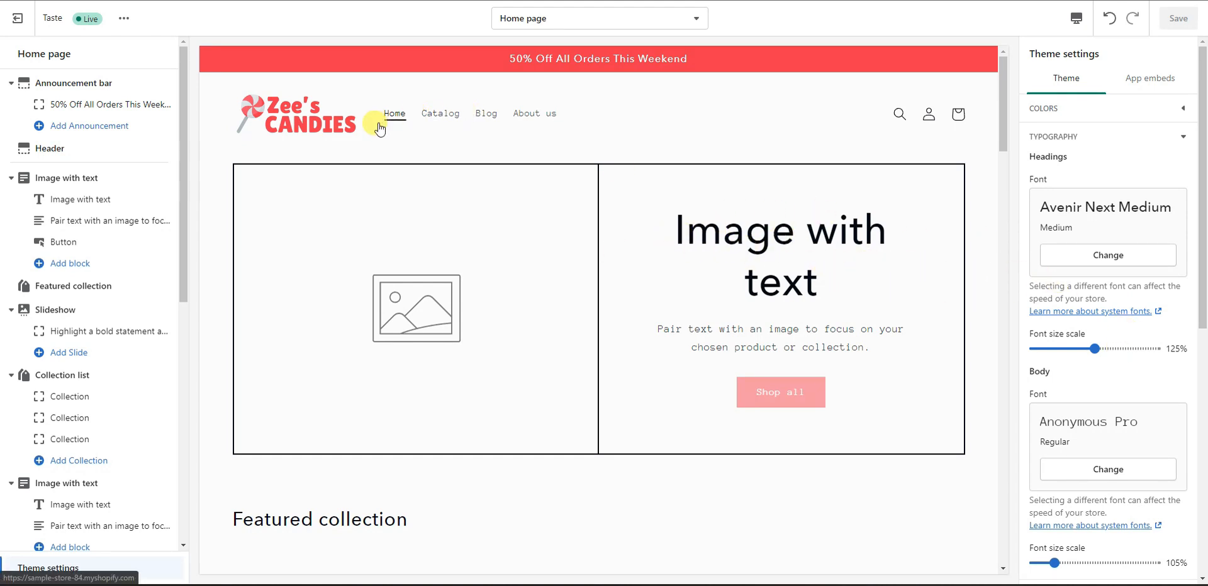
scroll(779, 340, down, 5)
scroll(818, 338, up, 5)
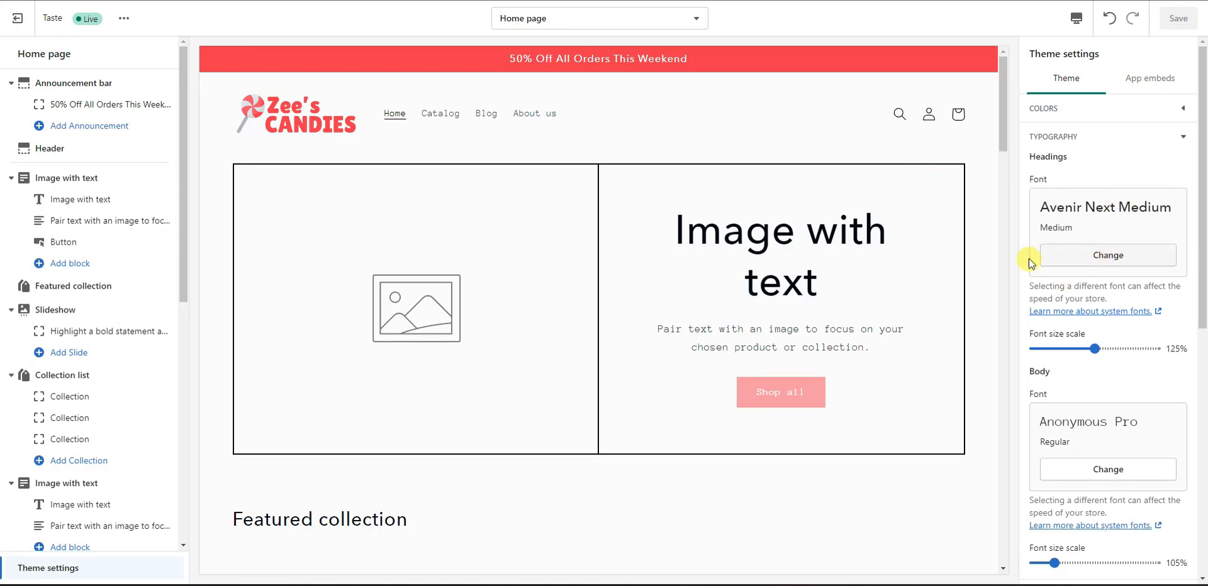
drag(672, 224, 873, 274)
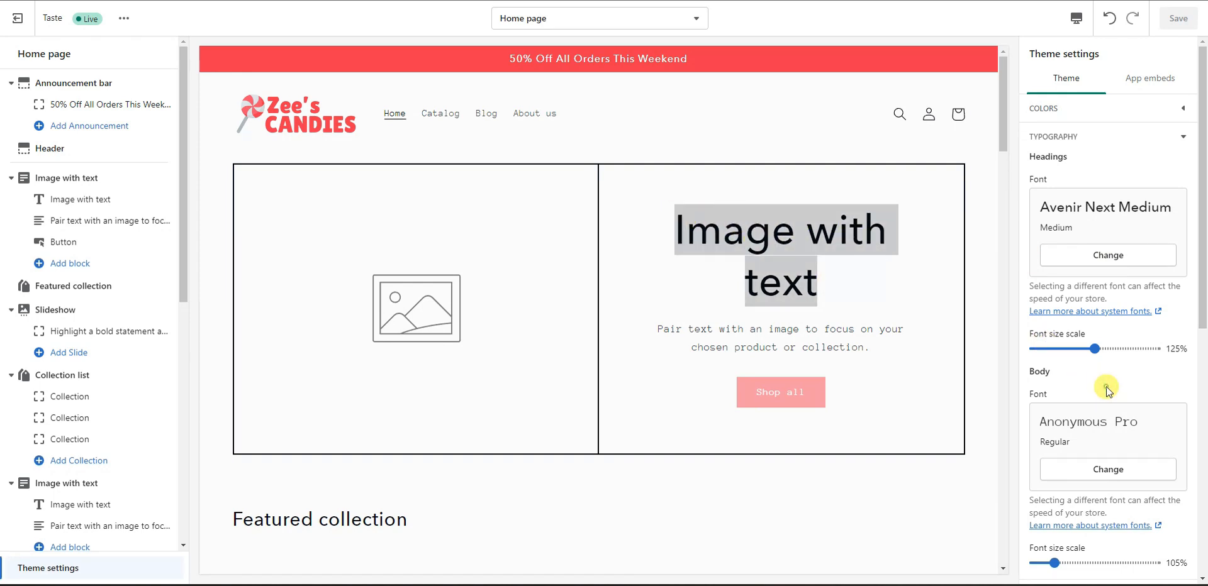
drag(881, 349, 691, 325)
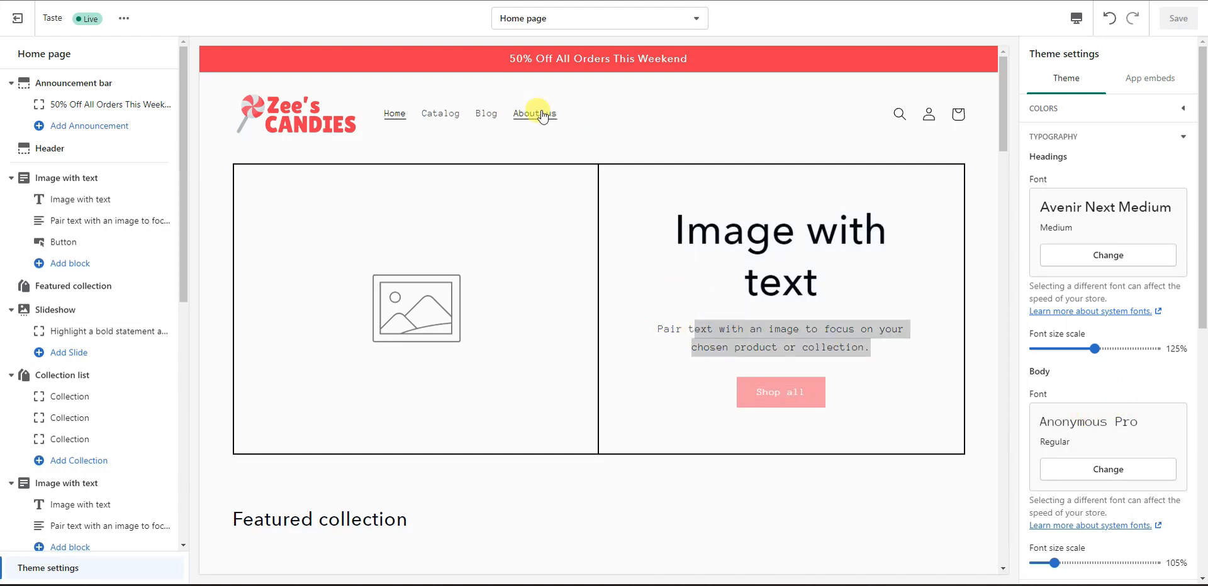
click(768, 335)
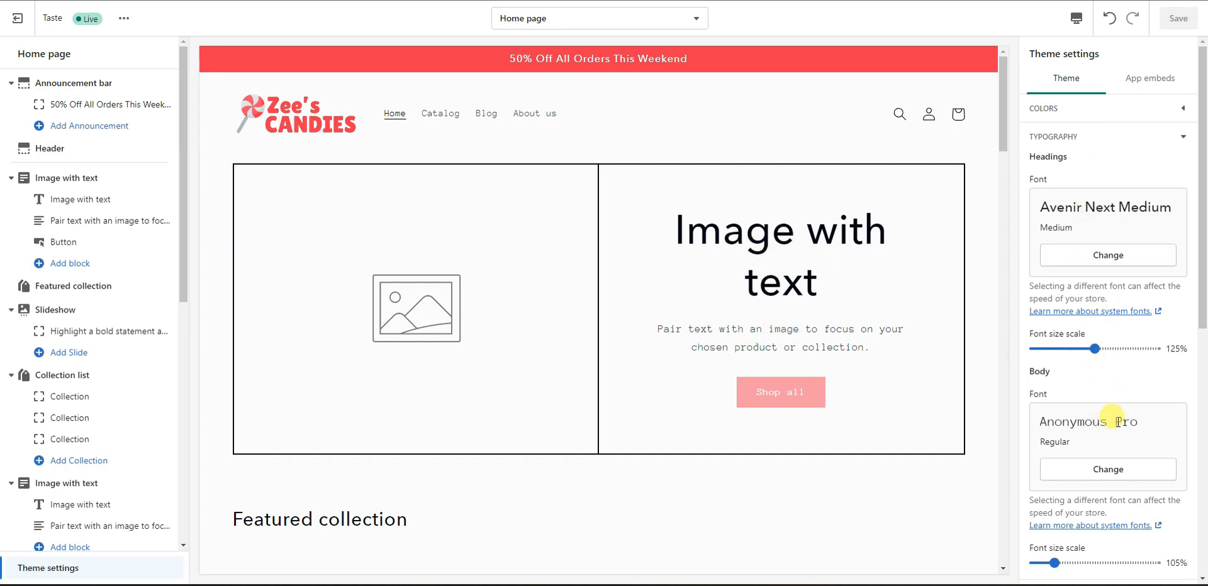
scroll(1095, 370, down, 1)
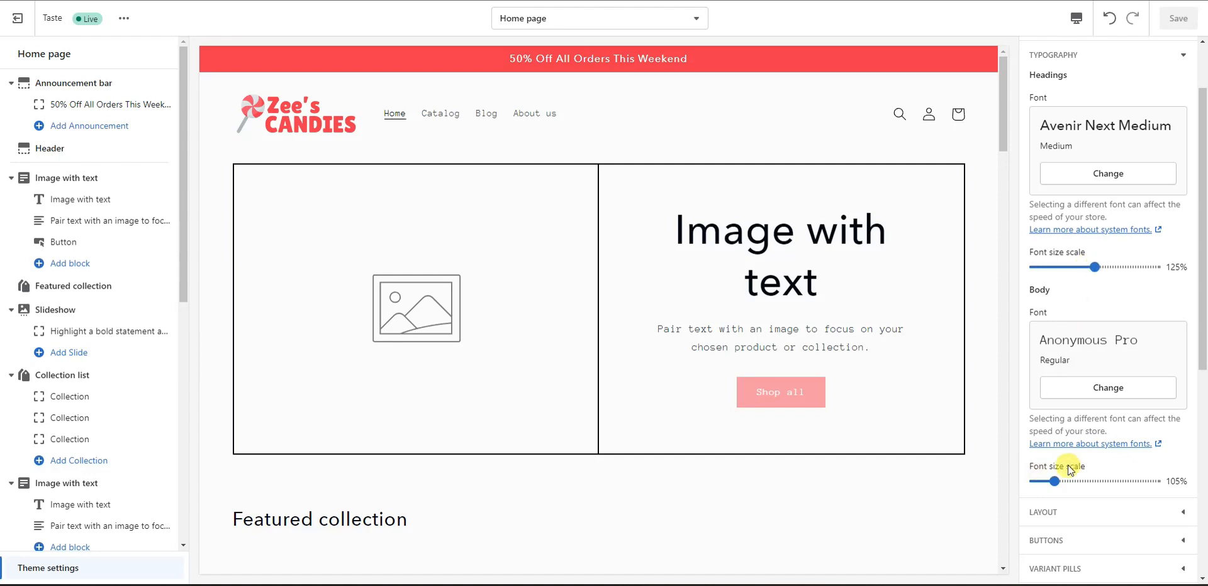
scroll(1110, 453, up, 1)
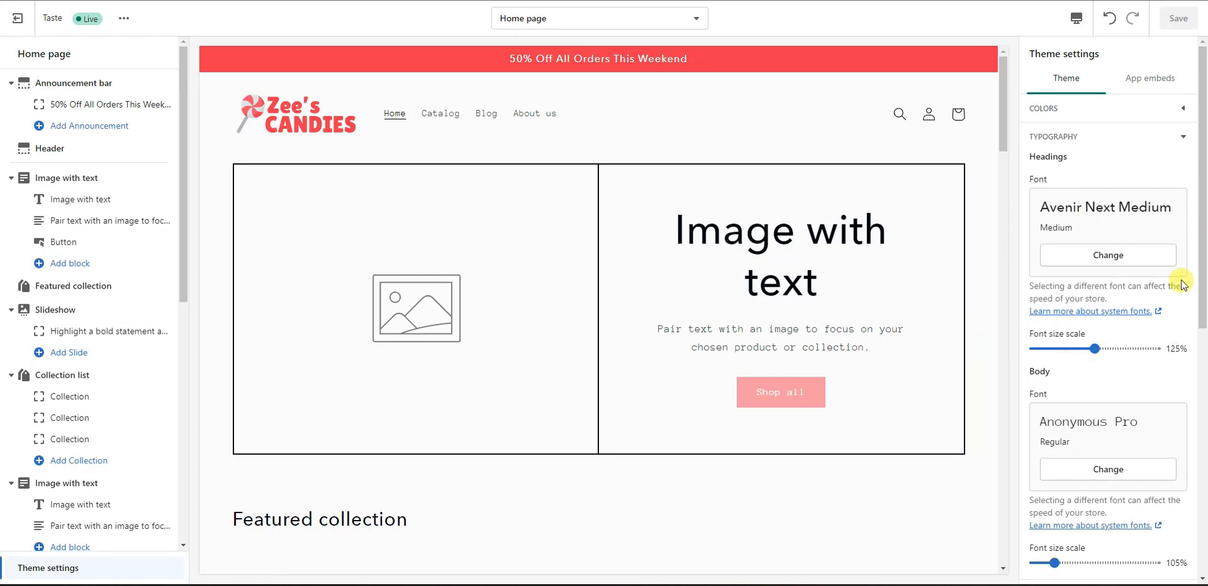
Step: Choose the red-and-white lollipop image as the Favicon, save, and collapse the settings sections
click(1175, 137)
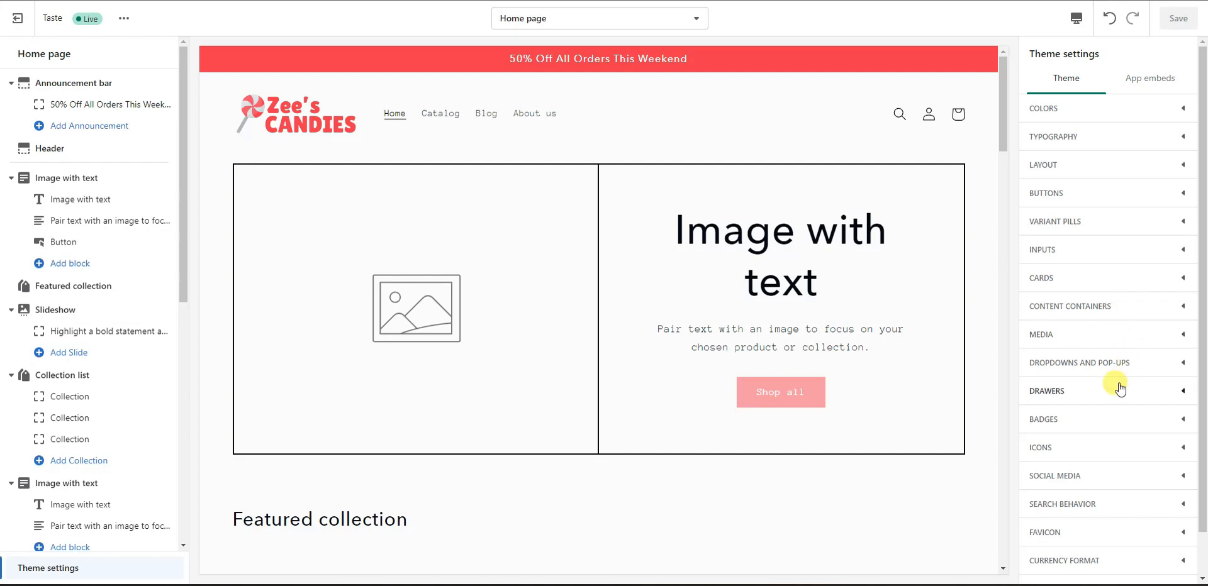
click(1145, 540)
scroll(1140, 531, down, 2)
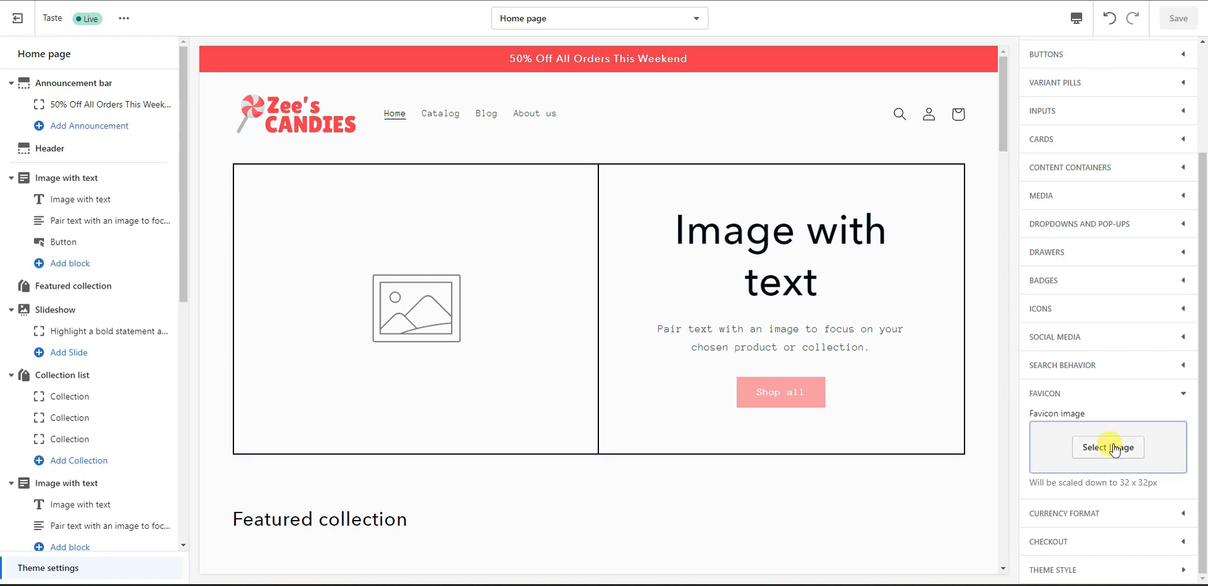
click(1083, 448)
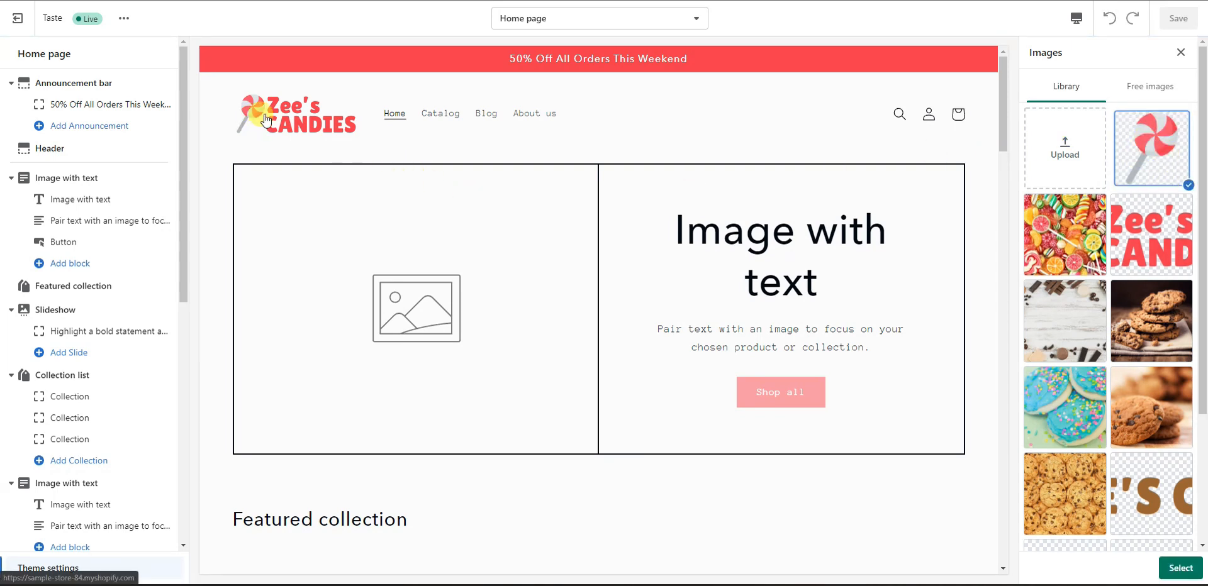
click(1172, 570)
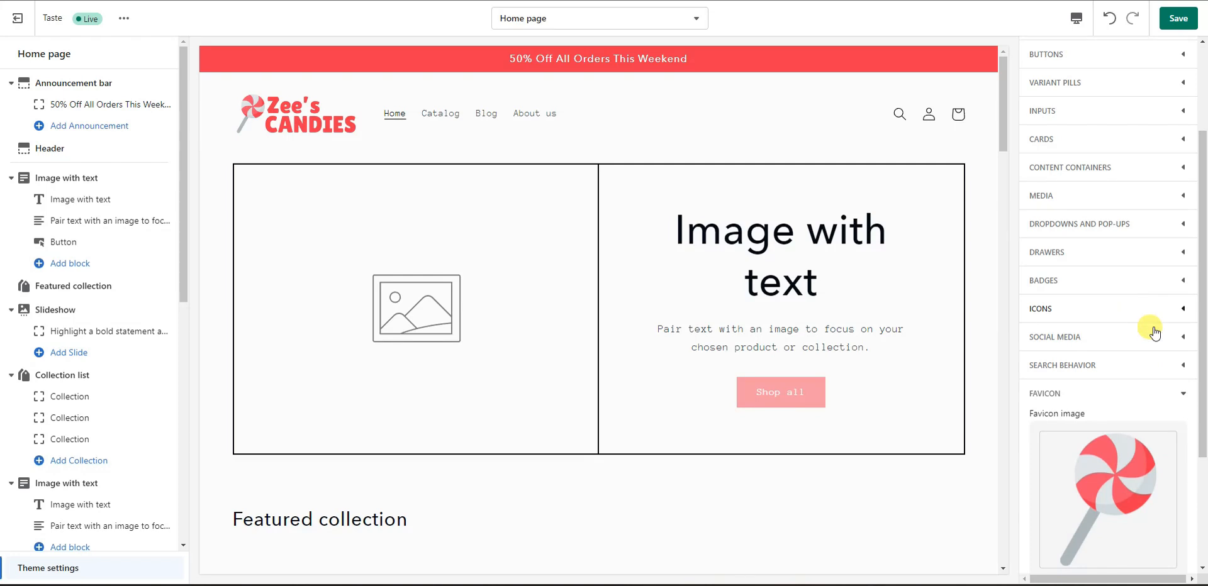
click(1169, 15)
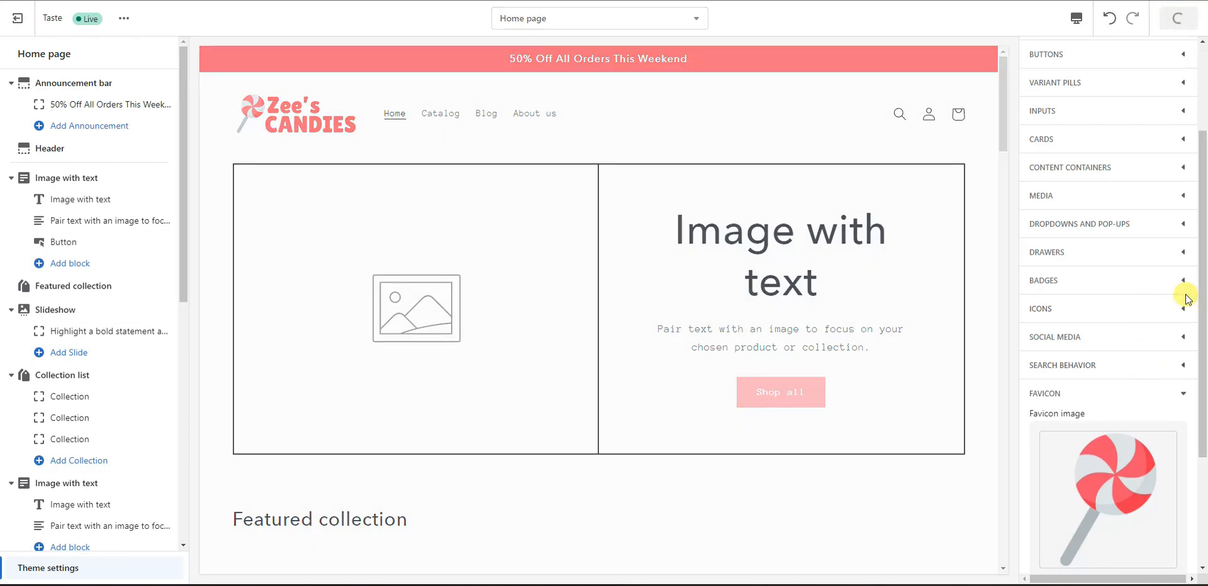
scroll(1159, 302, down, 5)
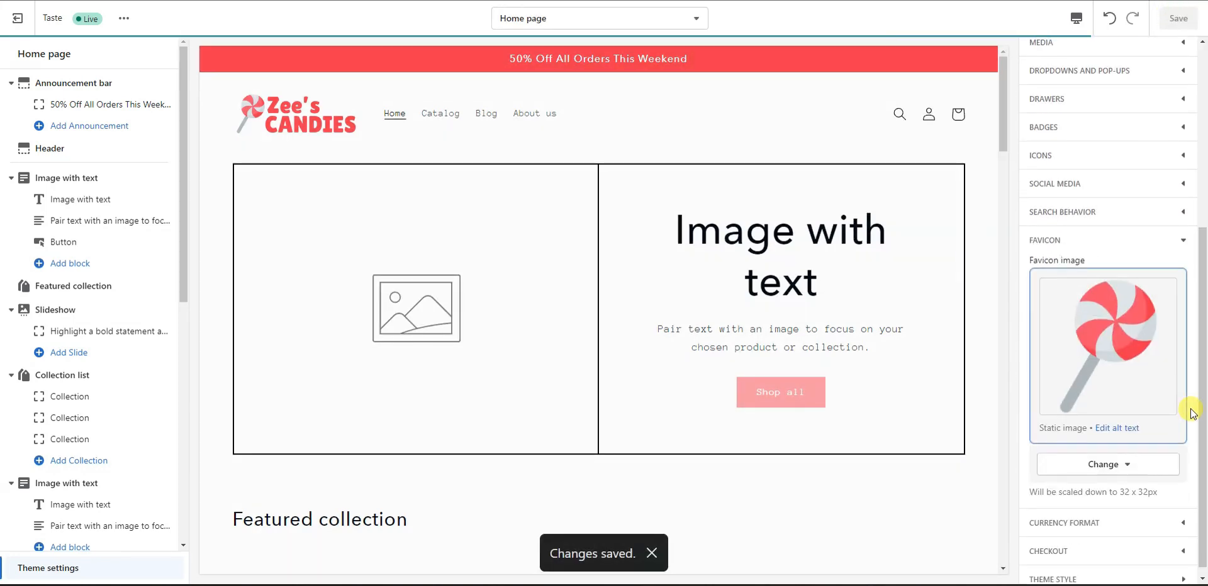
click(1180, 233)
scroll(1168, 270, up, 2)
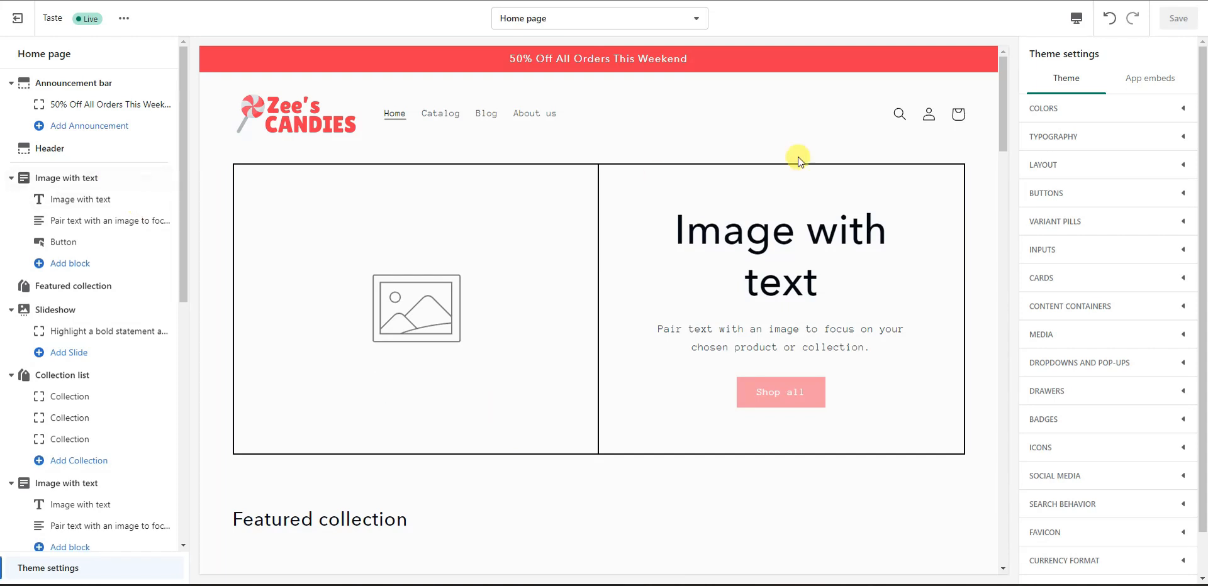
Step: Browse the first Image with text, Featured collection and second Image with text sections
click(89, 181)
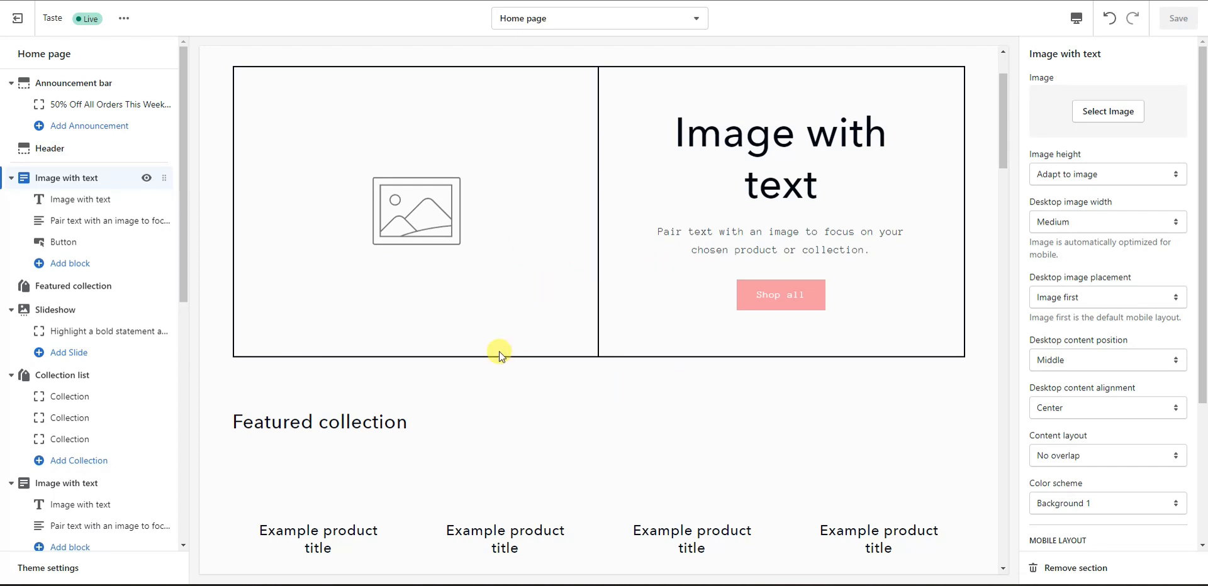
click(91, 288)
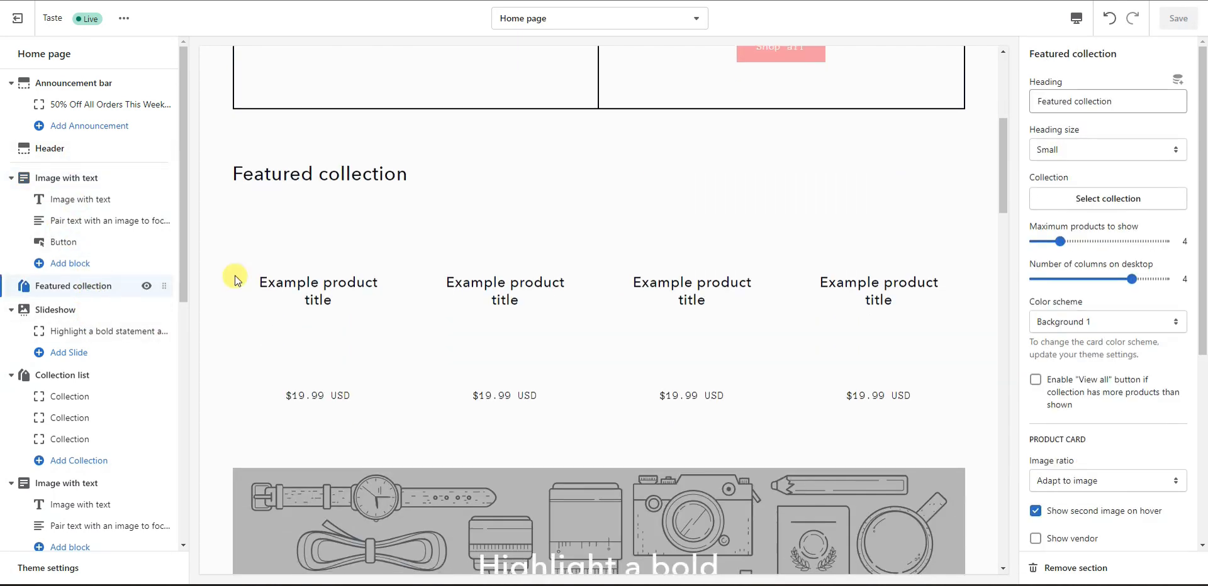
click(100, 484)
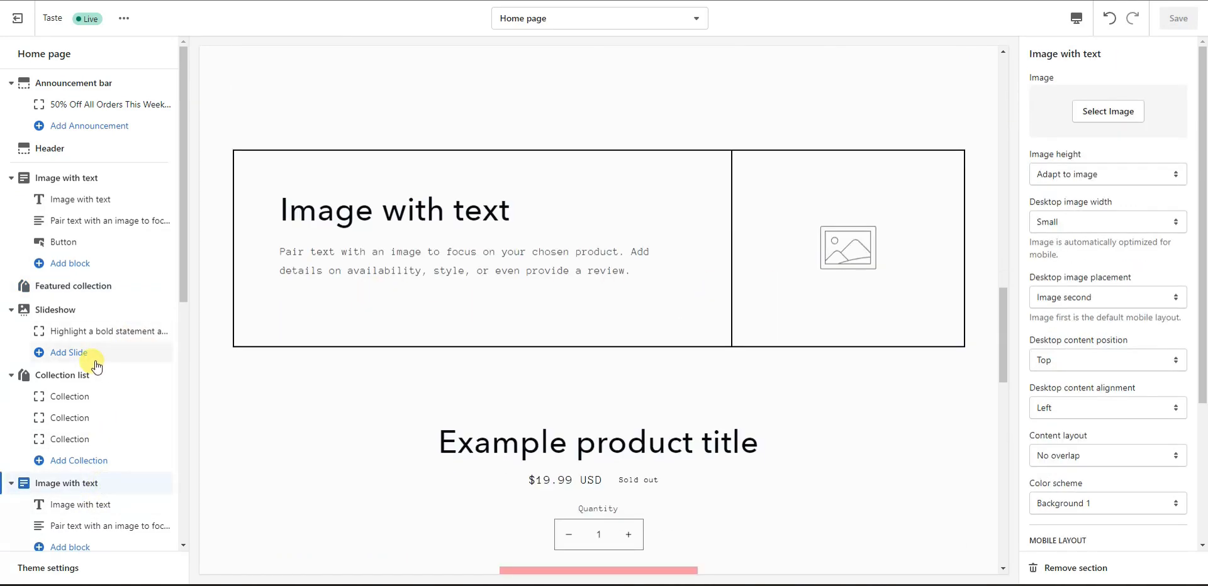
click(94, 178)
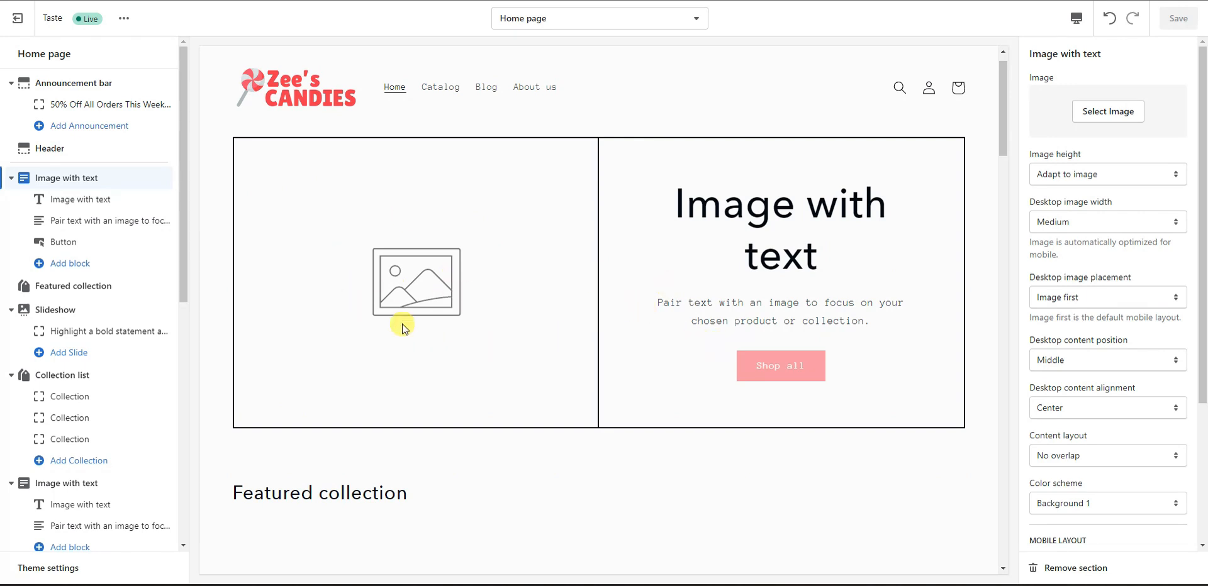
Step: Check the first Image with text section's heading, text and Shop all button blocks
click(82, 206)
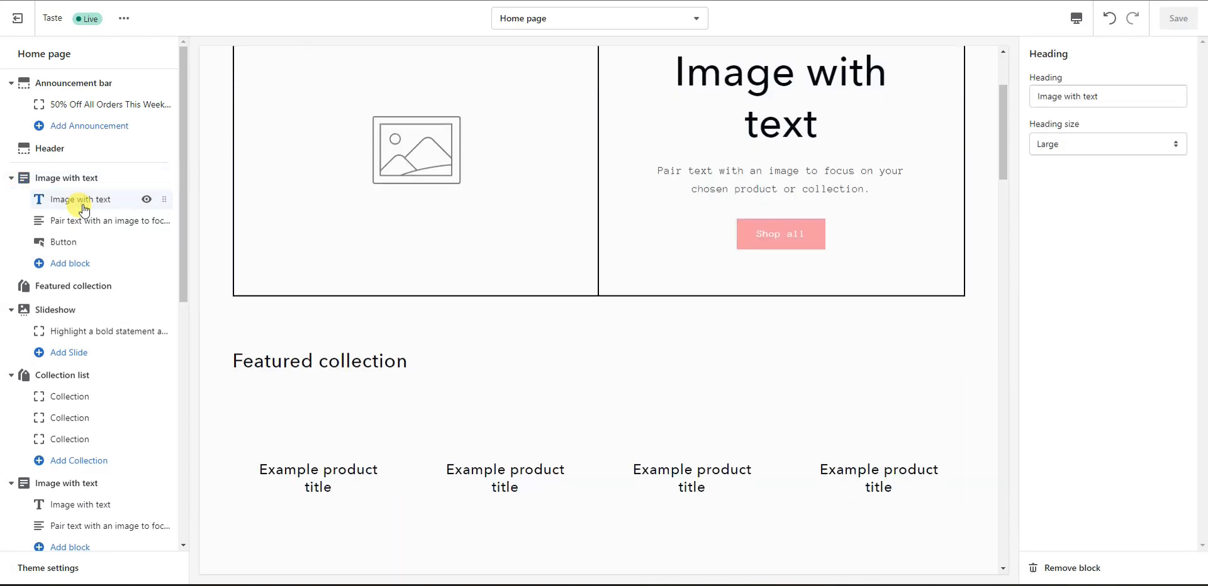
scroll(564, 377, up, 3)
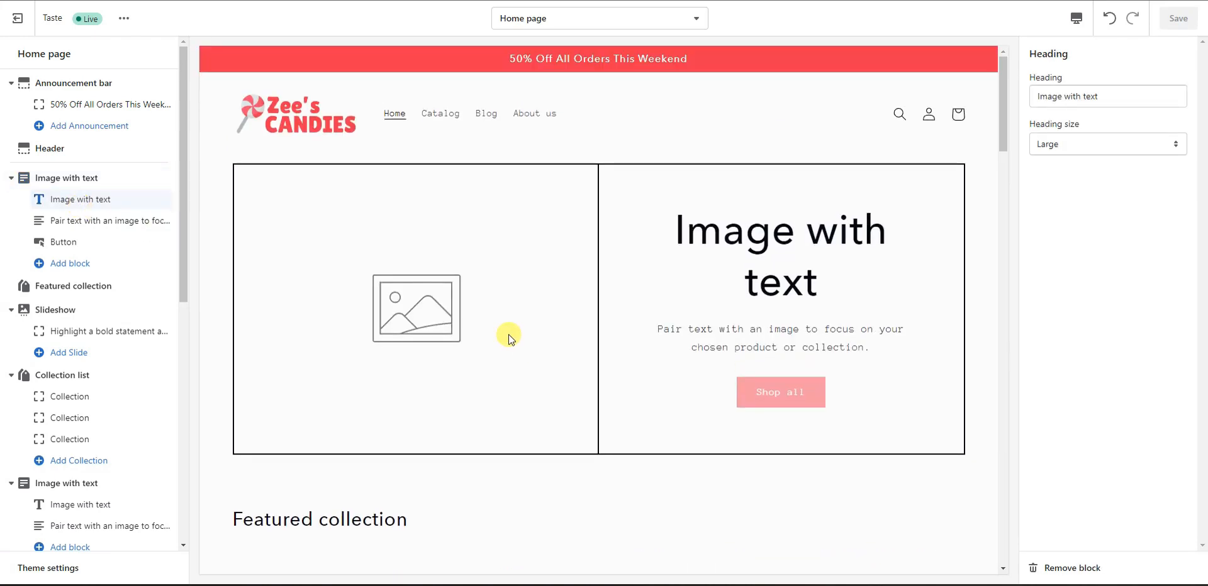
click(83, 226)
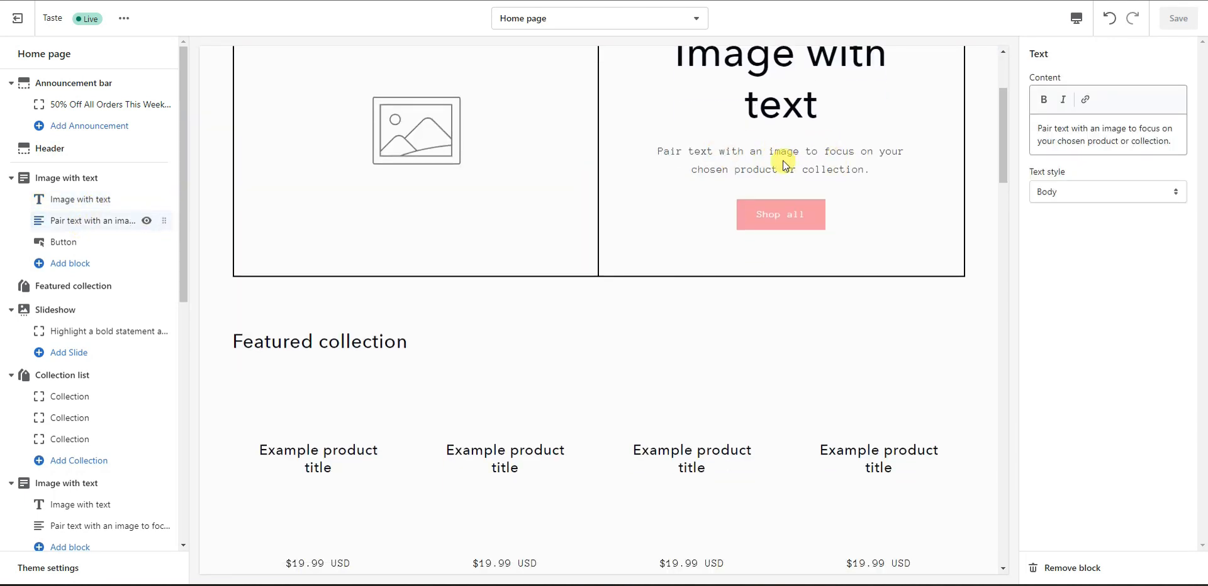
click(87, 242)
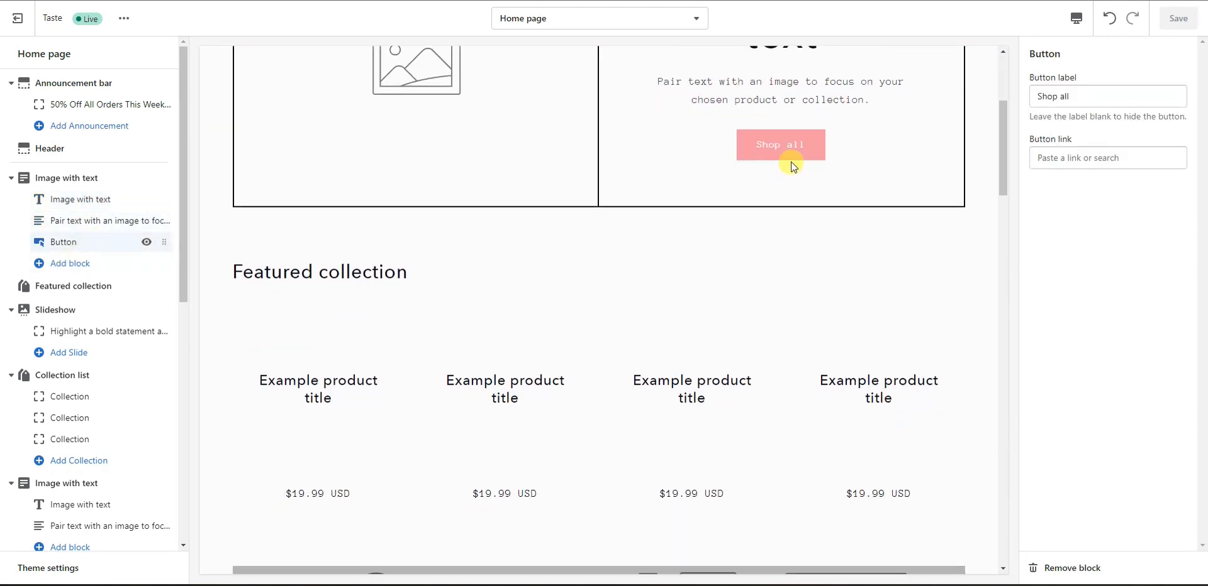
click(67, 179)
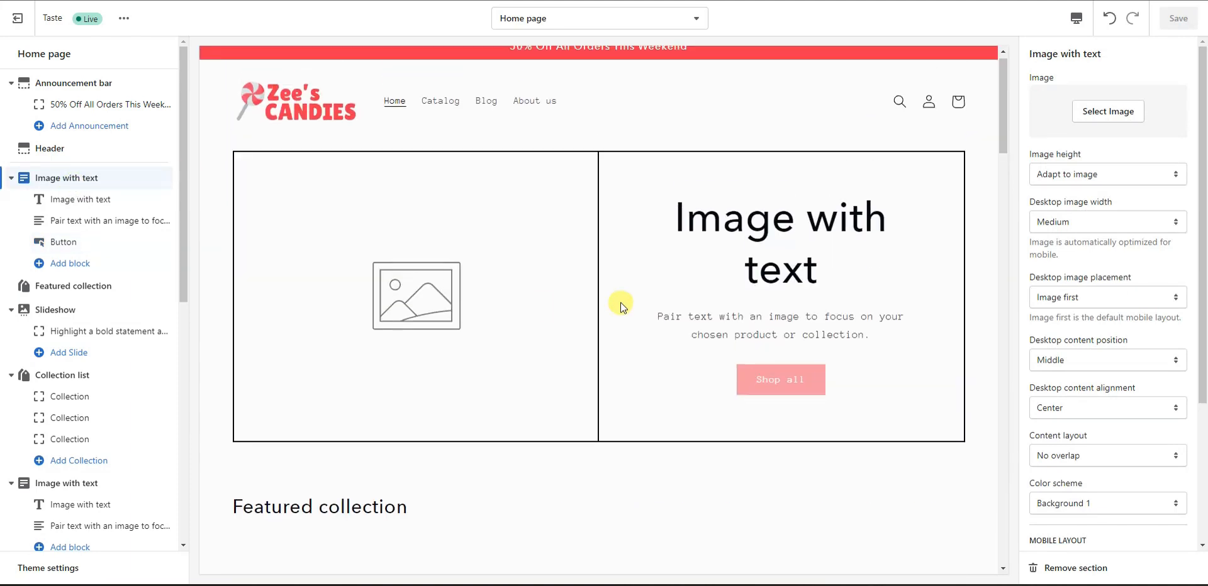
Step: Add the colourful candy photo and keep desktop image width at Medium after trying Large and Small
click(1107, 119)
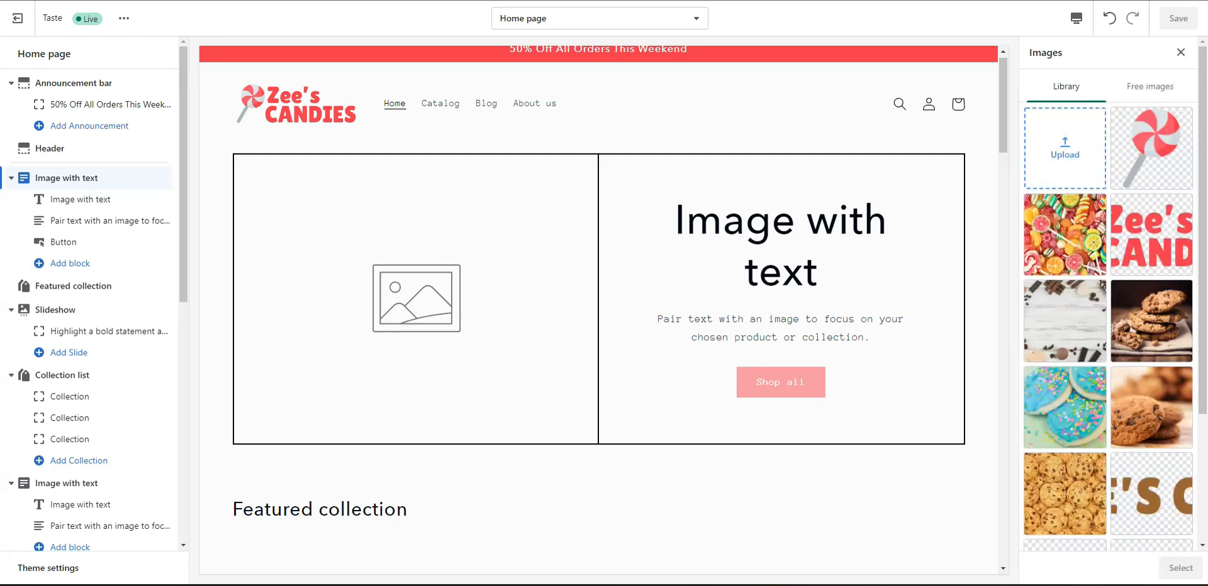
click(1180, 568)
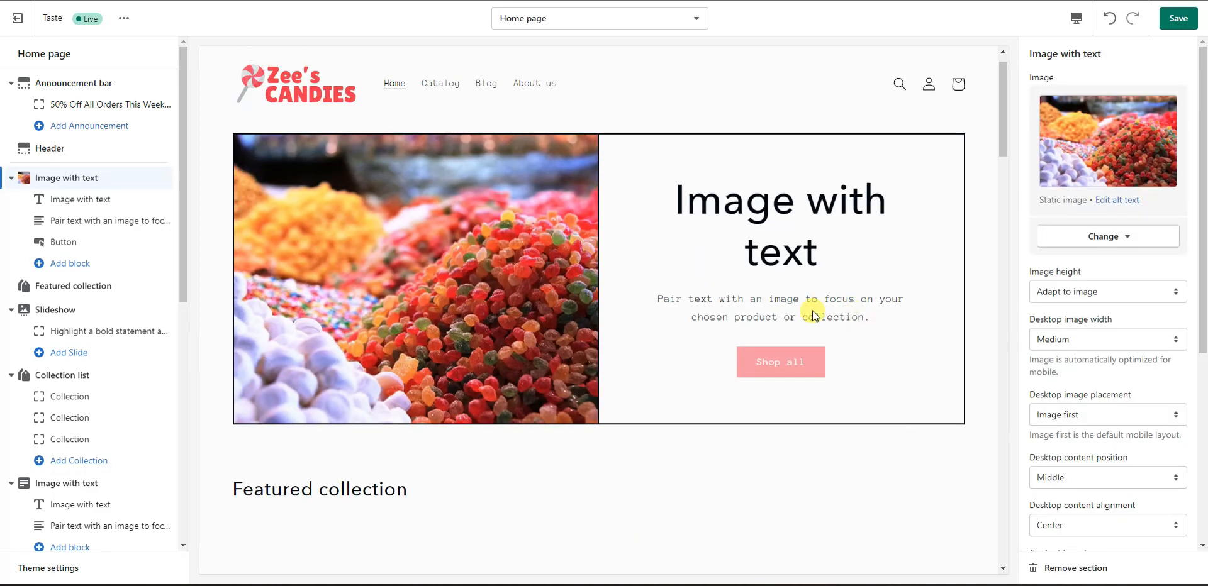
click(1157, 339)
click(1112, 380)
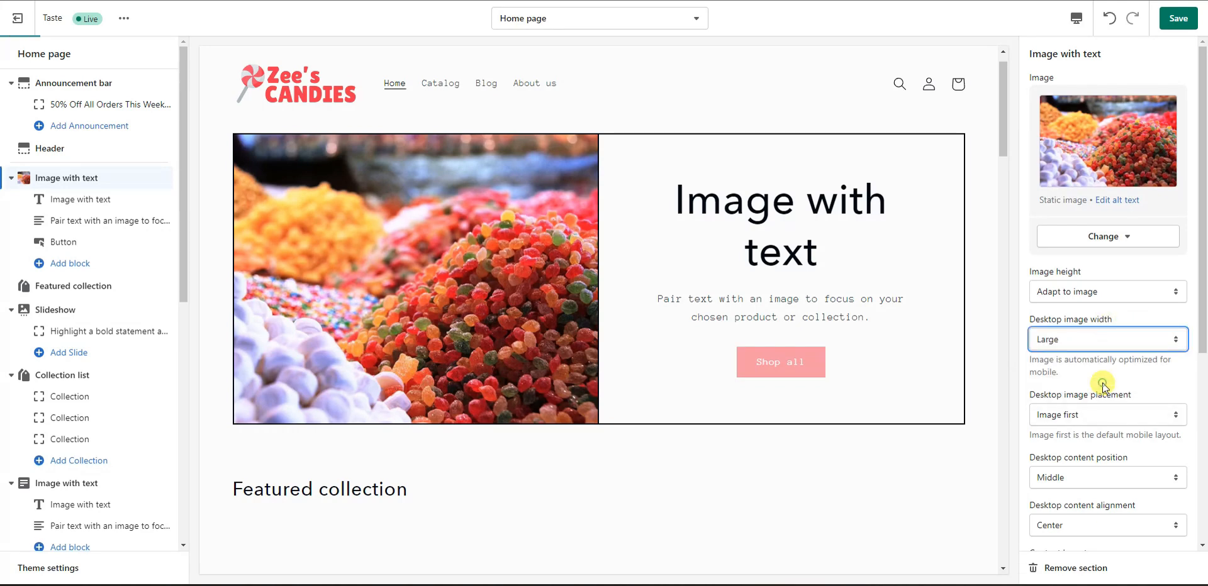
click(1134, 347)
click(1114, 359)
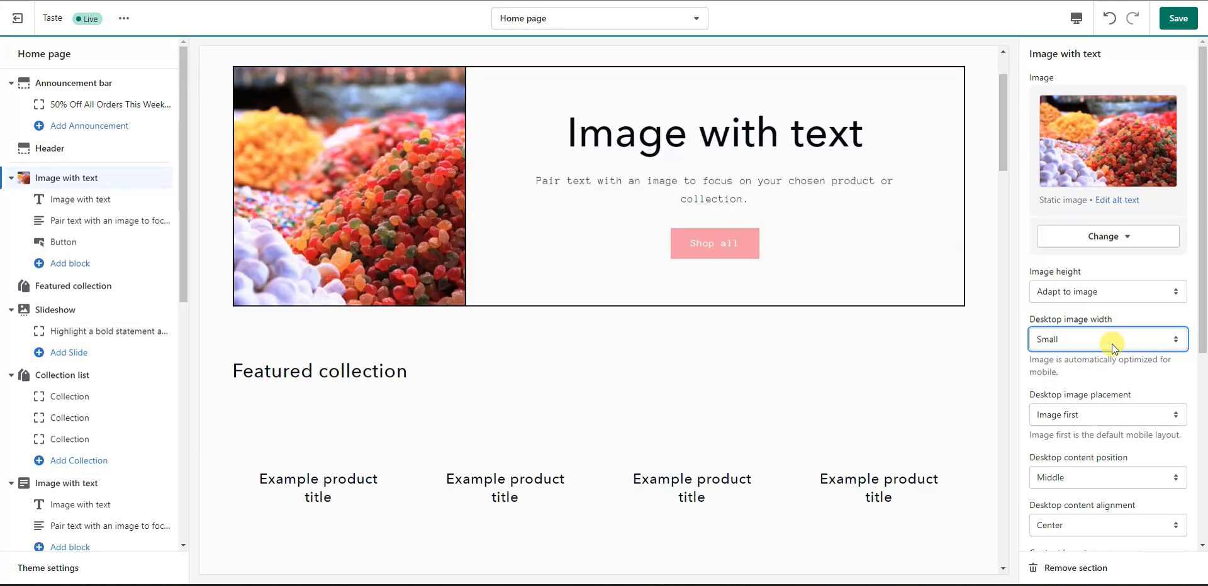
click(1112, 344)
click(1098, 370)
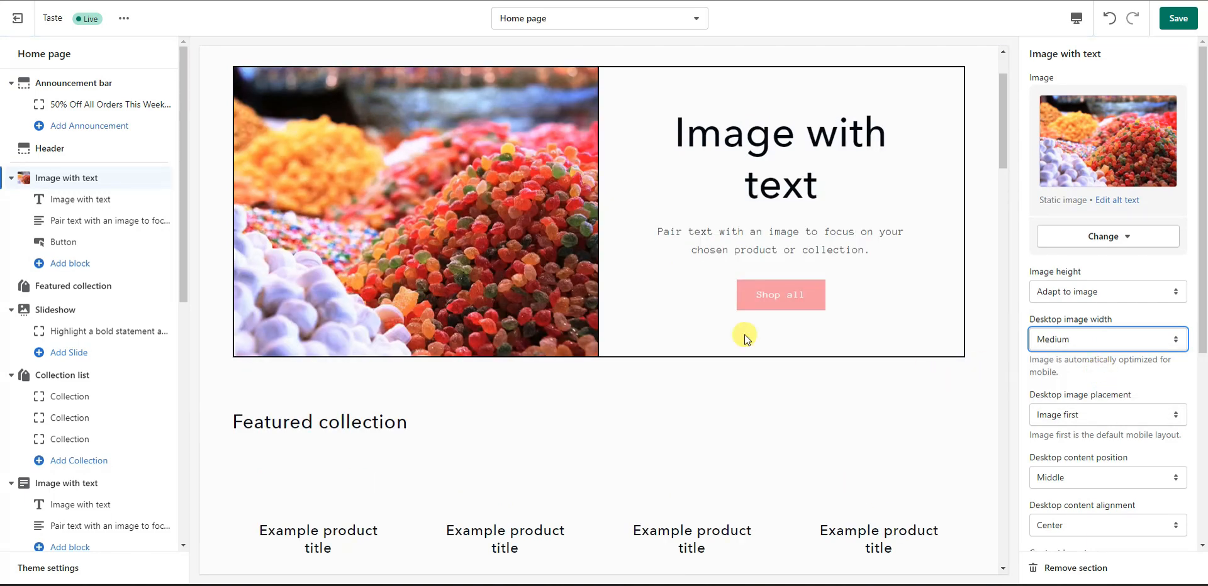
Step: Keep Image first placement and Middle content position, then save the section
scroll(1167, 351, down, 1)
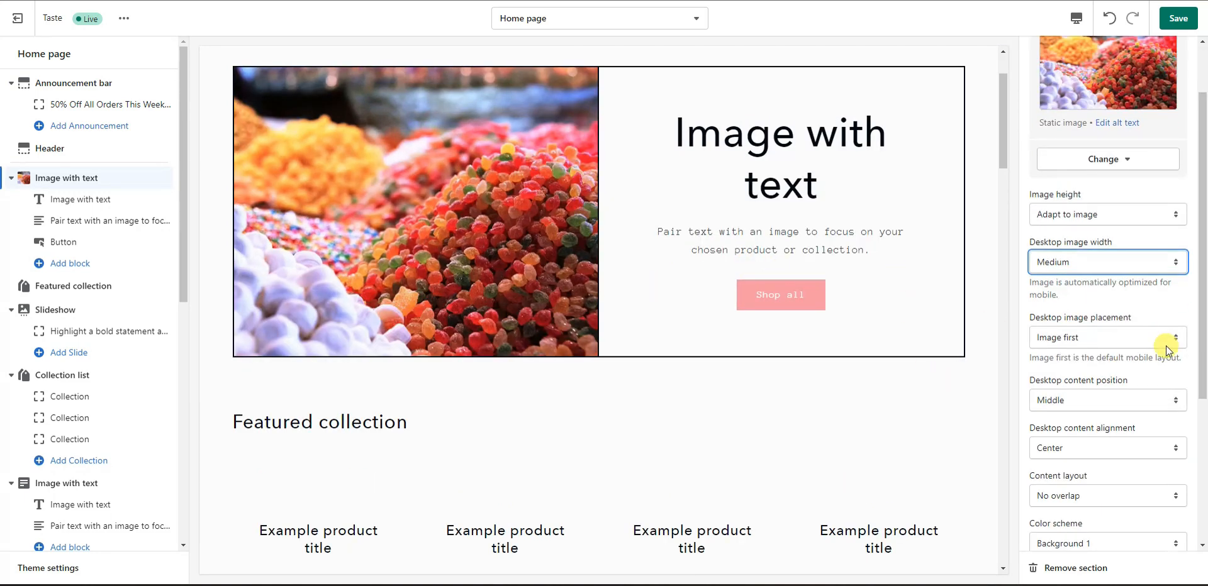
click(1150, 340)
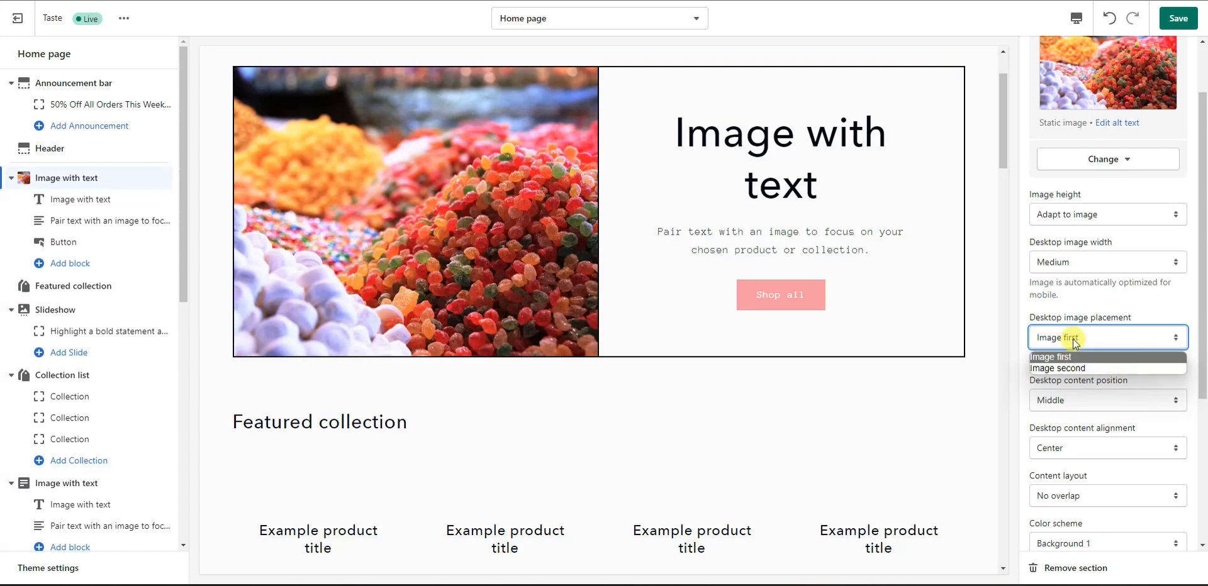
click(1091, 369)
click(1113, 337)
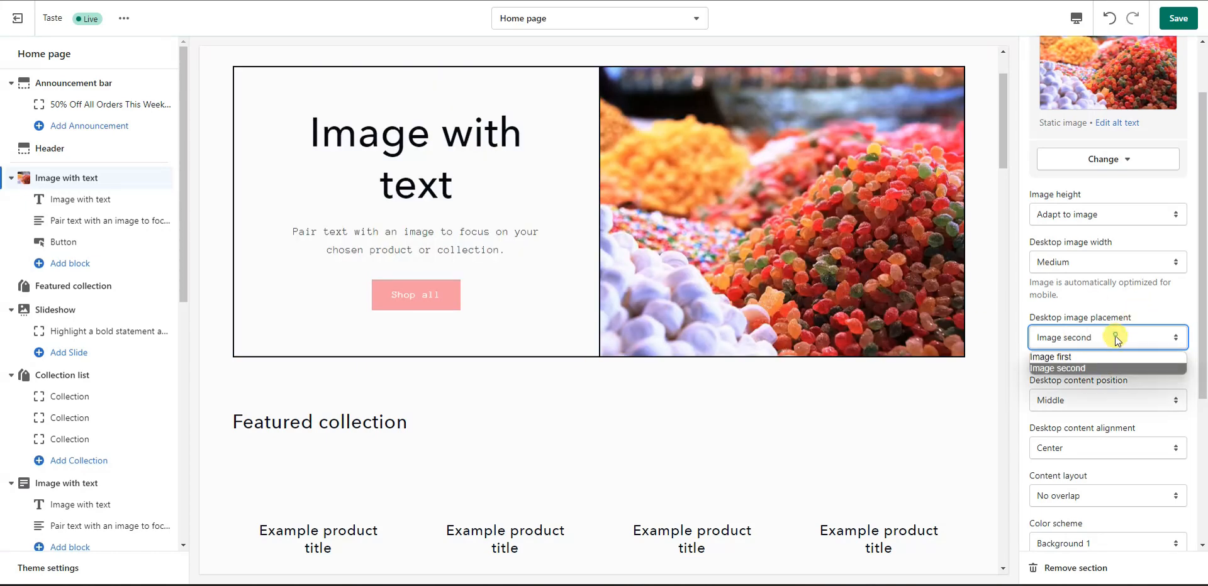
click(1100, 355)
click(1136, 402)
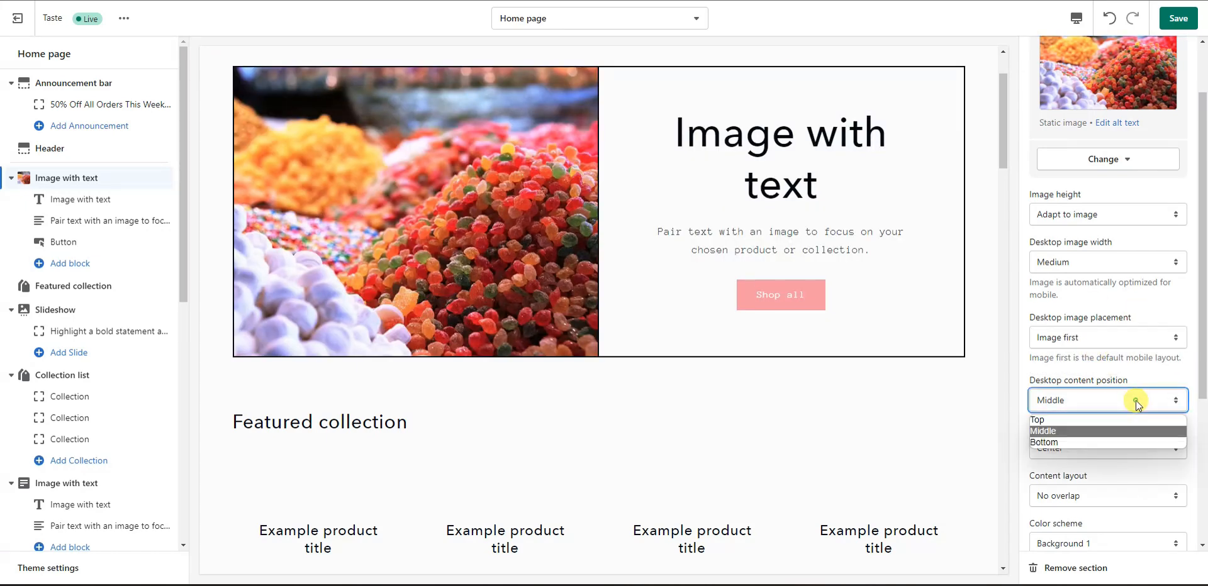
click(1122, 419)
click(1121, 407)
click(1102, 431)
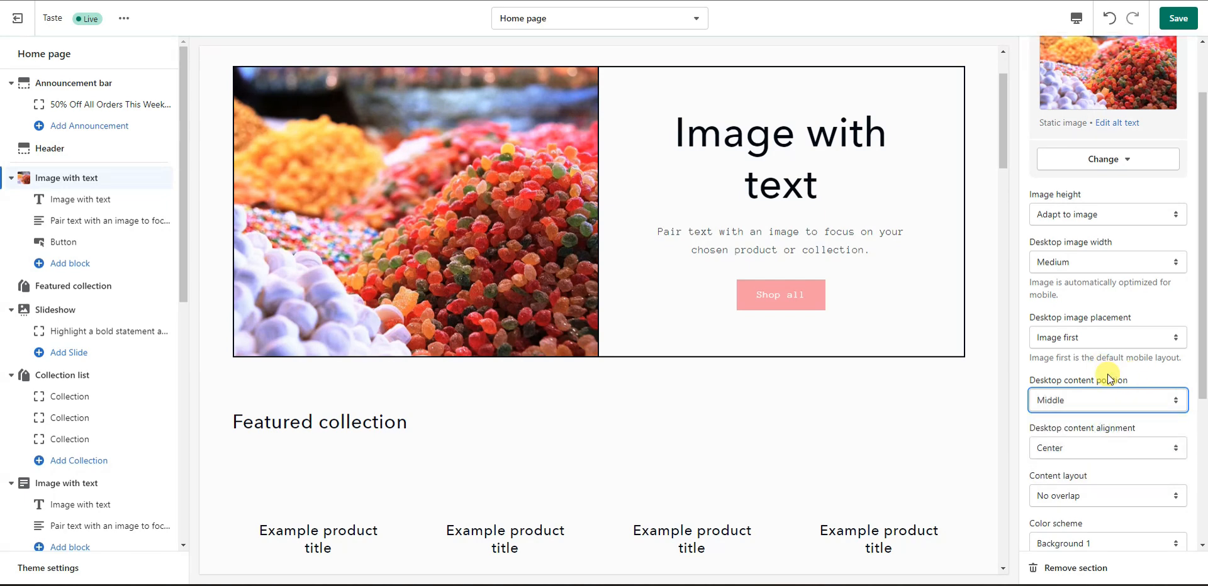
scroll(1102, 367, down, 1)
scroll(1125, 393, down, 2)
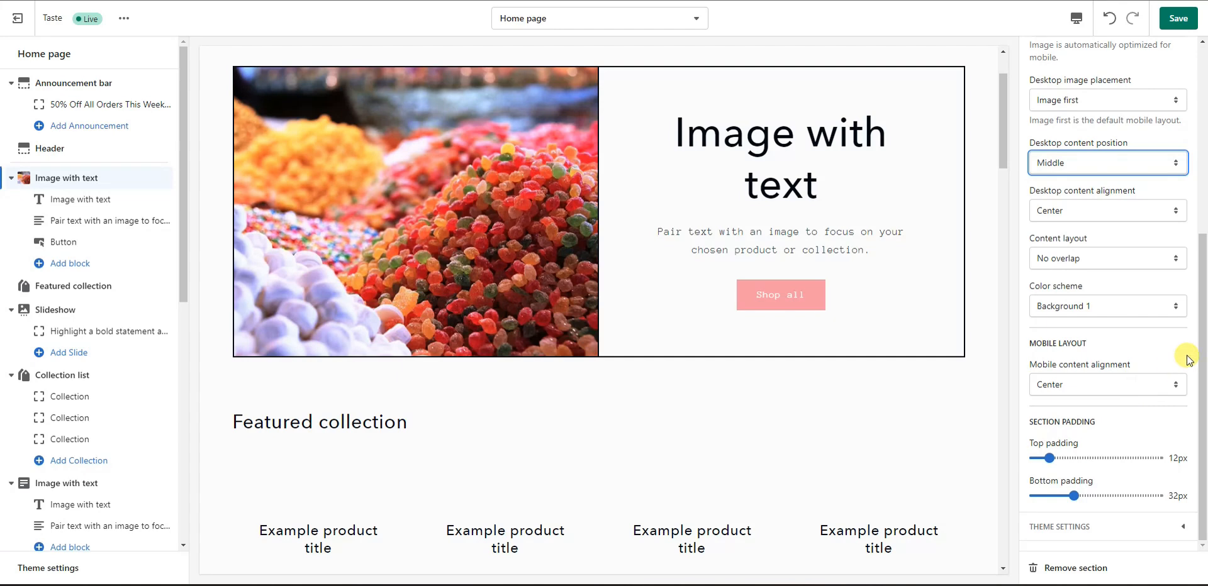
drag(1203, 355, 1203, 170)
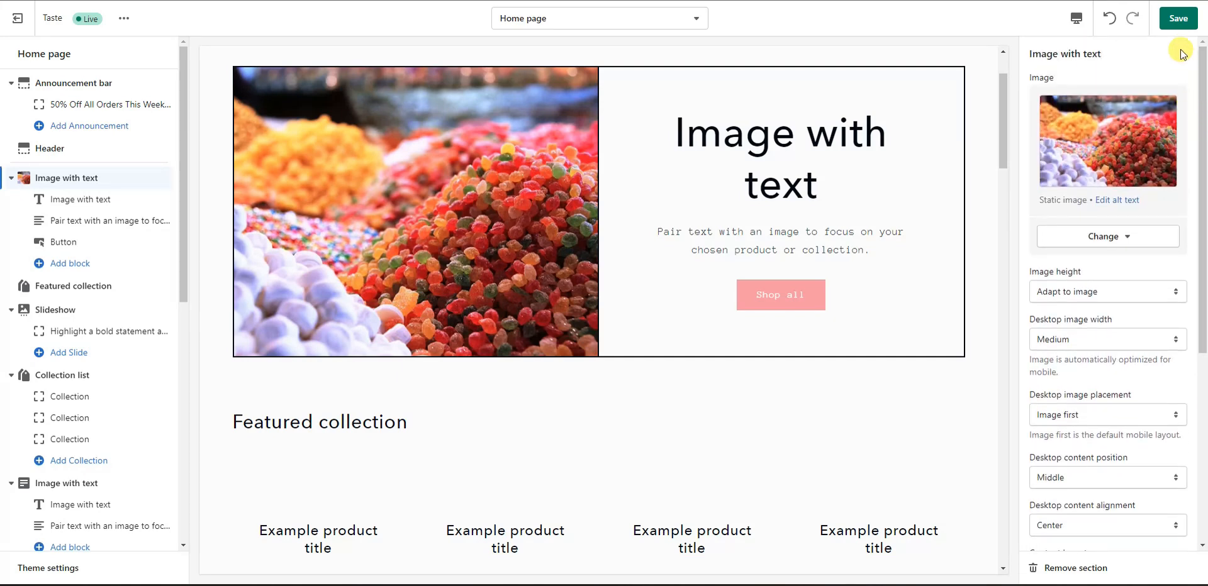
click(1177, 19)
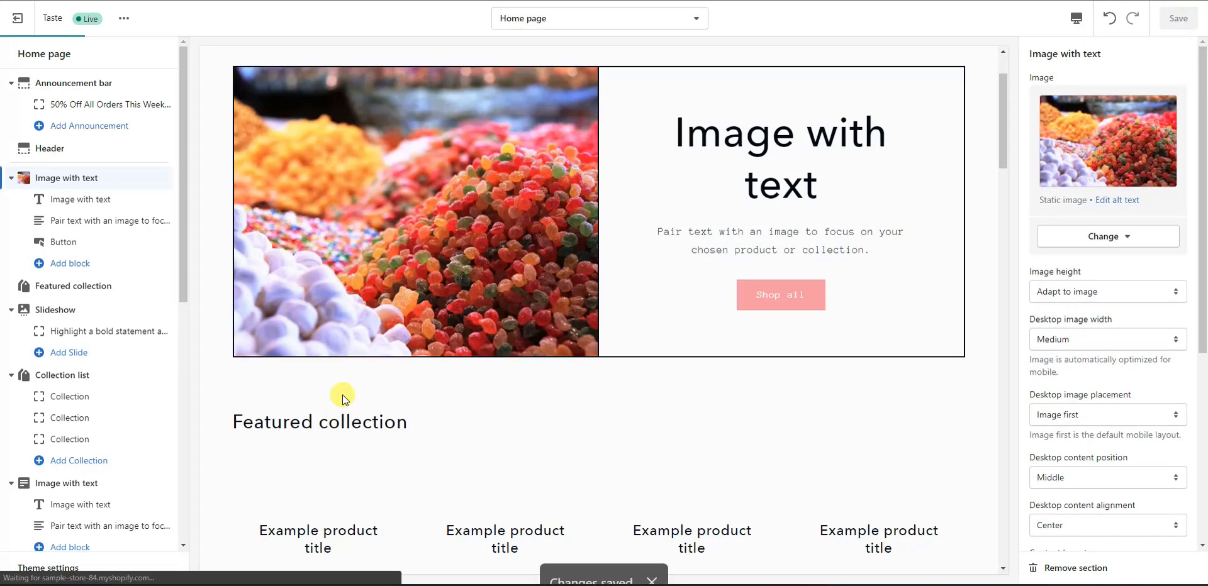
Step: Change the hero heading to 'Welcome To Our Candy Store' at Medium size and save
click(92, 201)
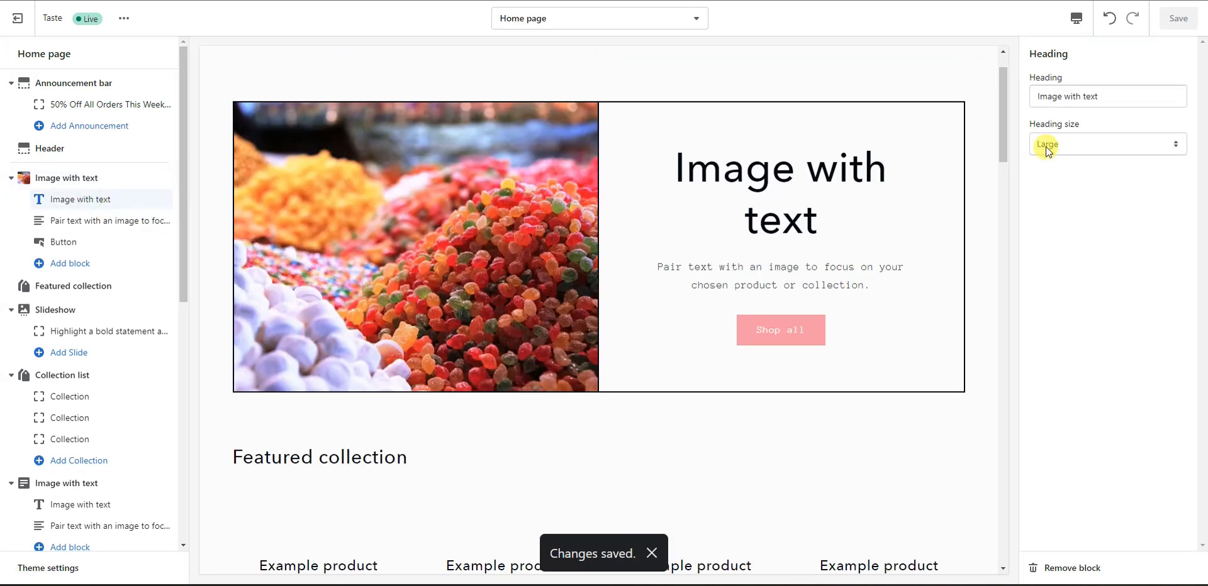
triple_click(1105, 100)
text(W)
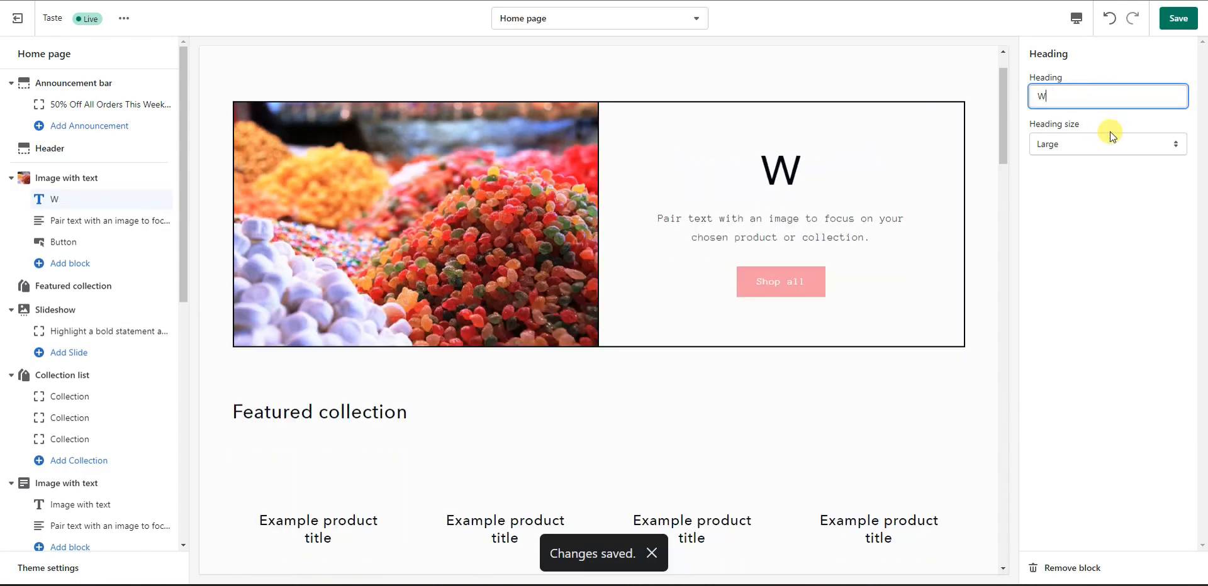
text(elcome To )
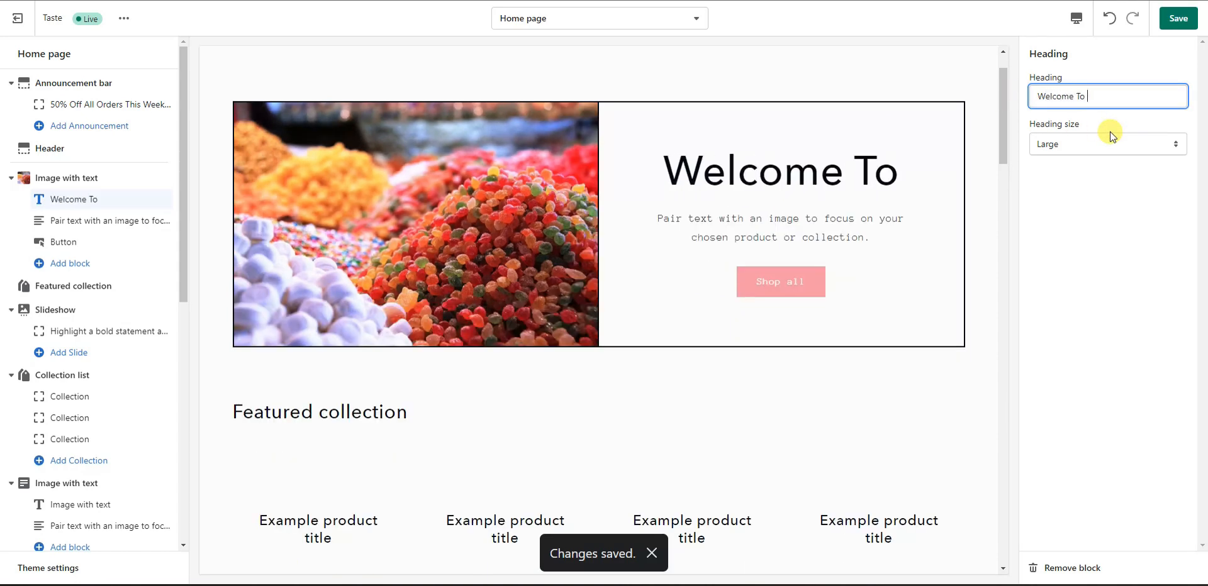
text(Our C)
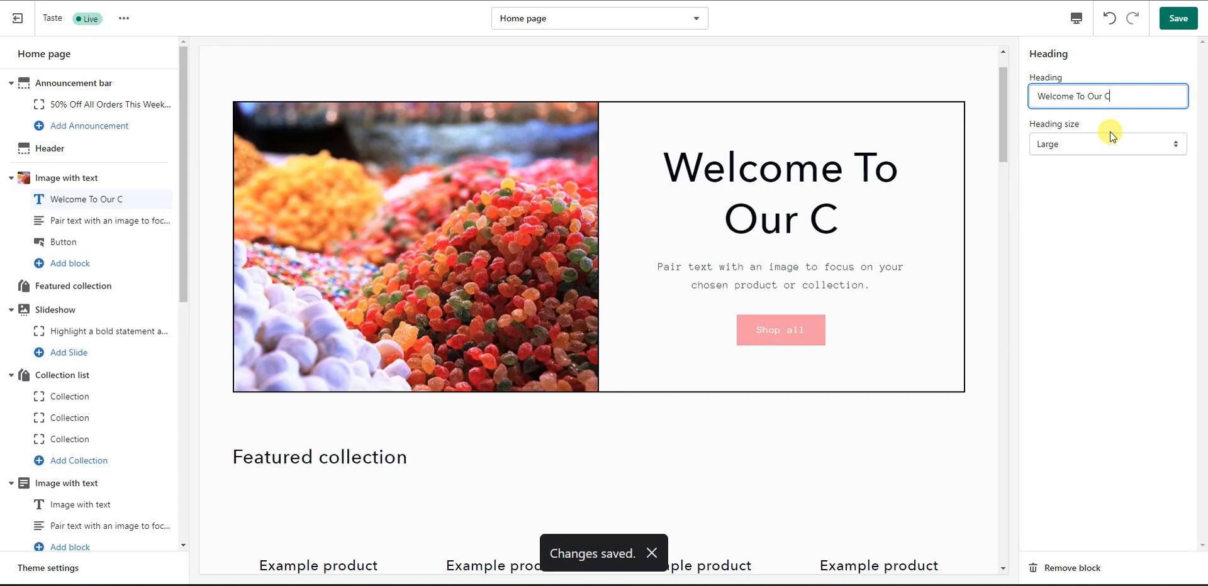
text(andy Store)
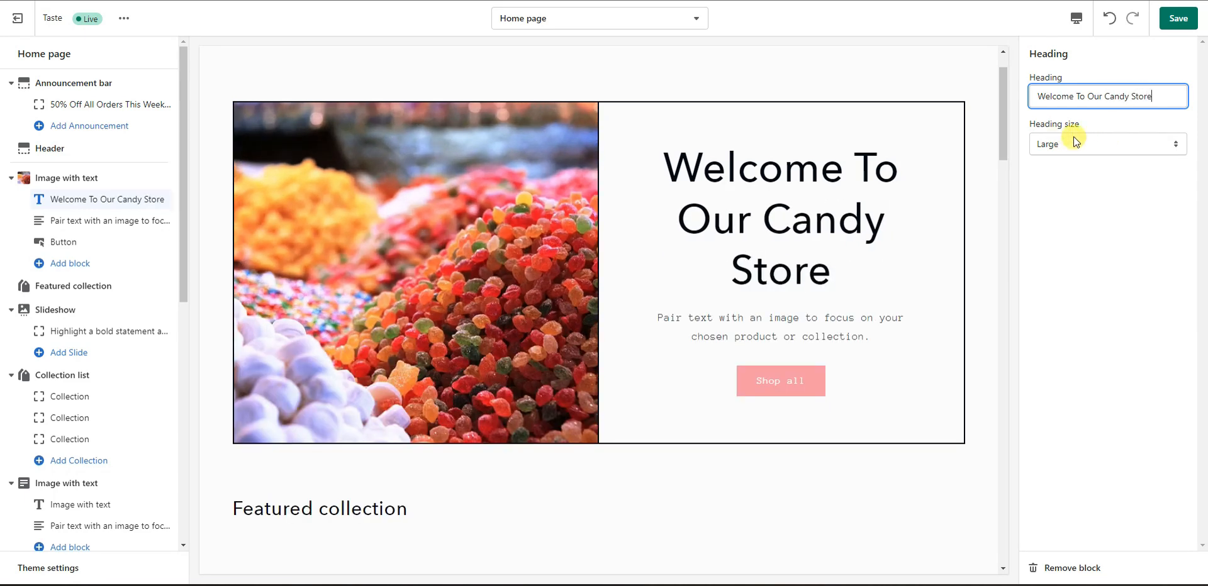
click(1114, 151)
click(1102, 171)
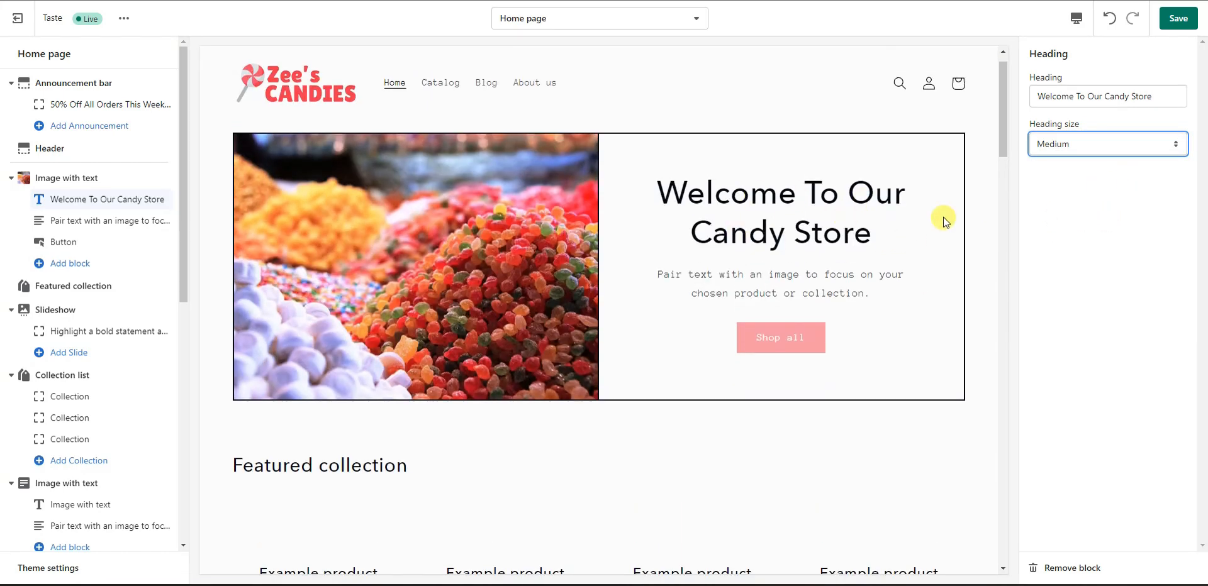
click(1179, 18)
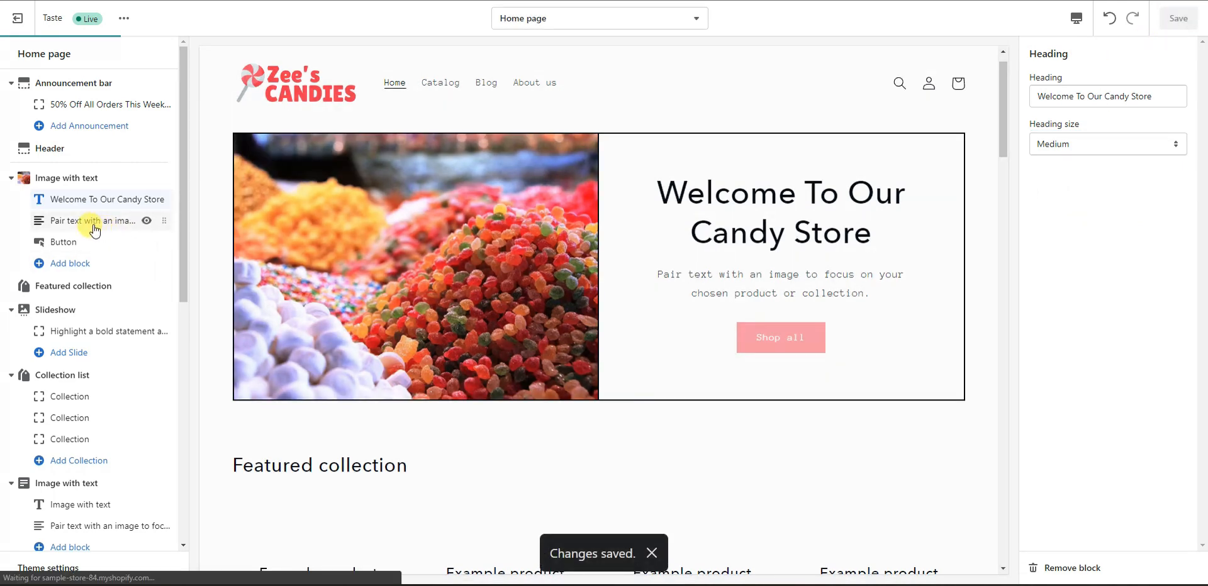
Step: Replace the hero paragraph with 'Lorem ipsum dolor sit amet, consectetur adipiscing elit.' and save
click(94, 226)
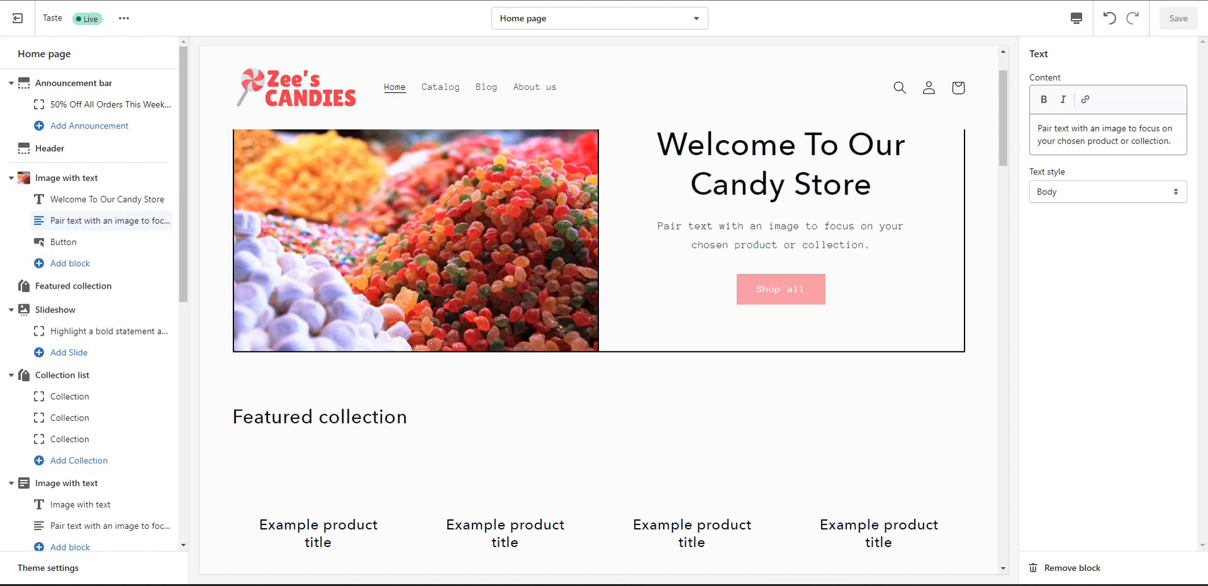
drag(1171, 141, 1013, 124)
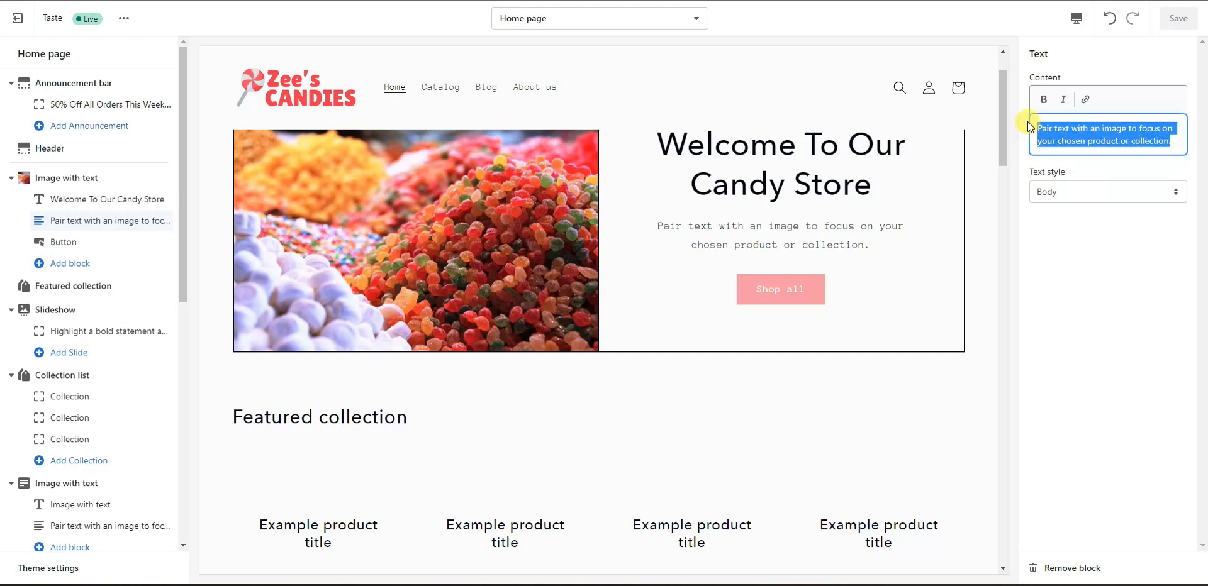
text(Lorem ipsum dolor sit amet, consectetur adipiscing elit.)
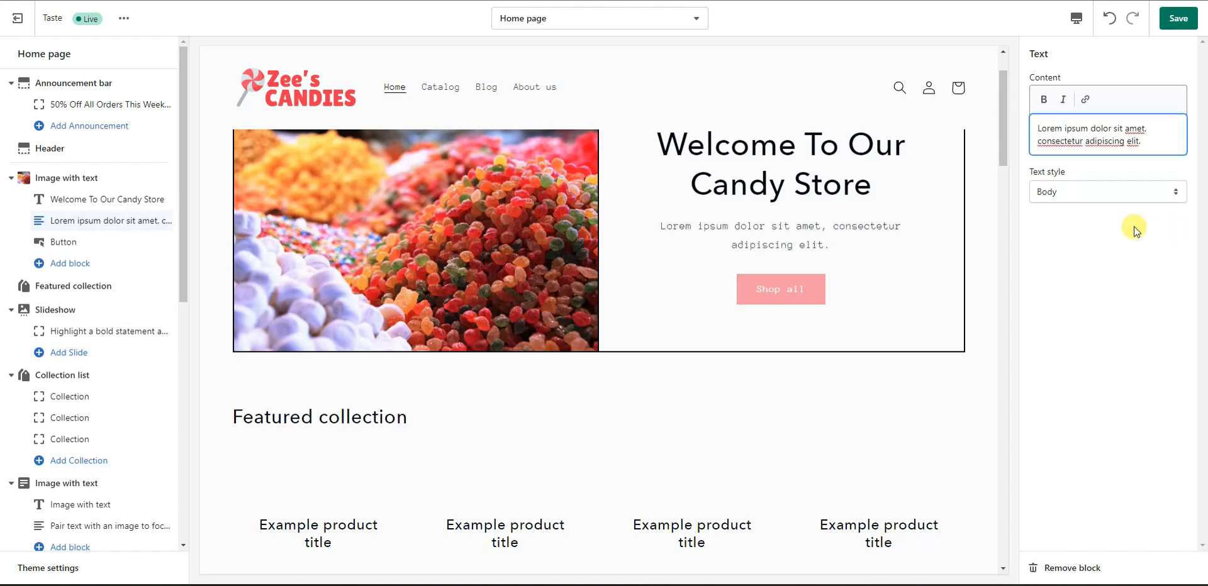
click(1178, 18)
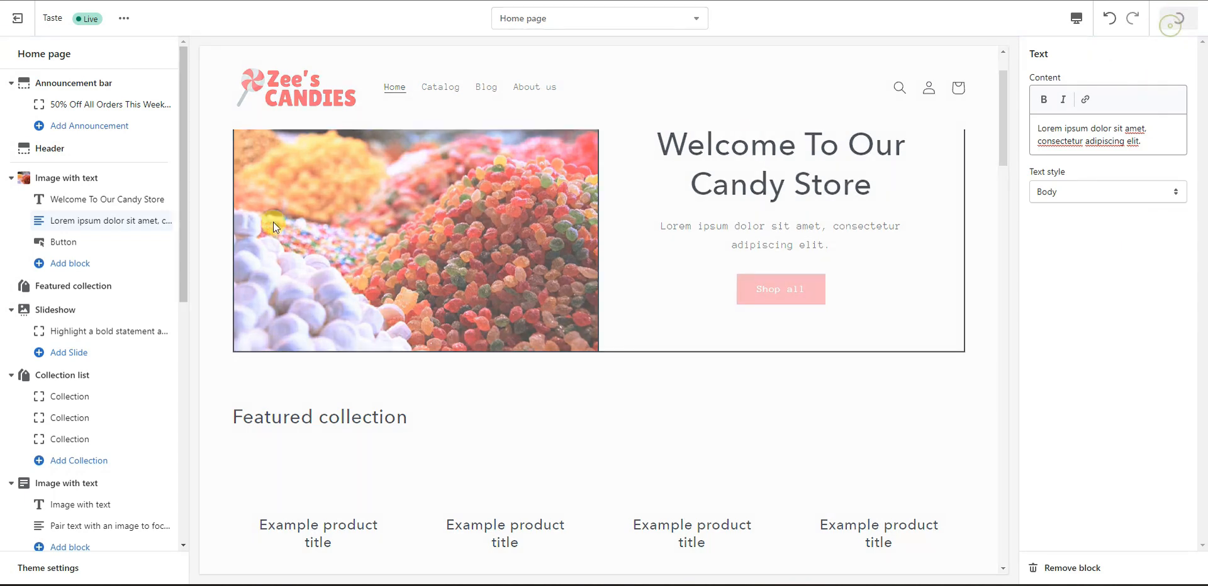
Step: Bring up the hero Button block's settings
click(95, 242)
scroll(765, 320, down, 2)
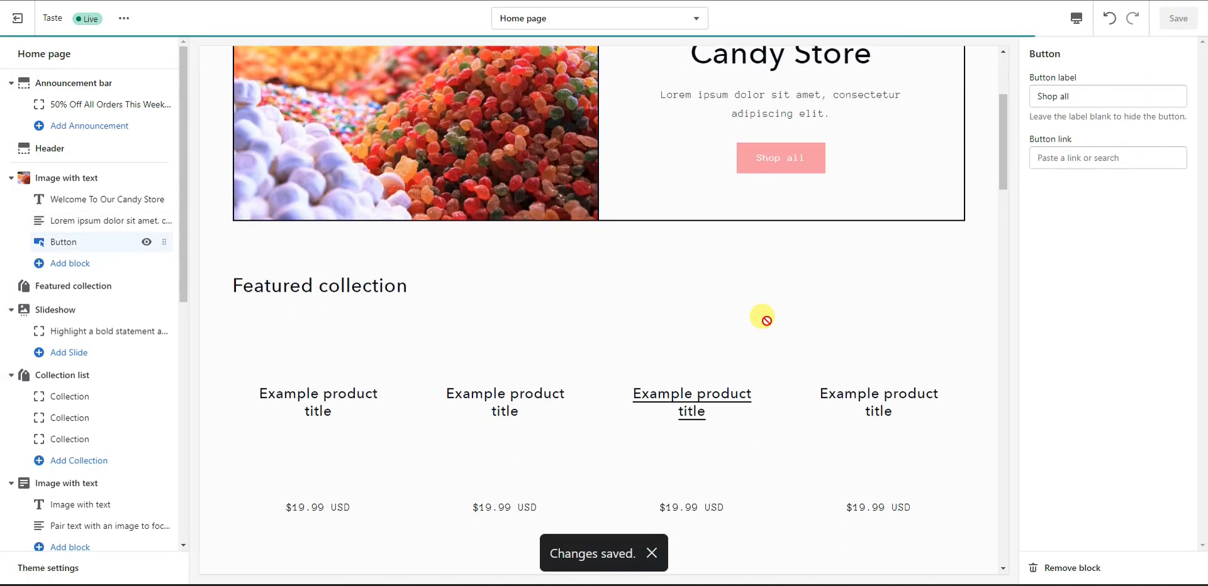
scroll(761, 318, up, 1)
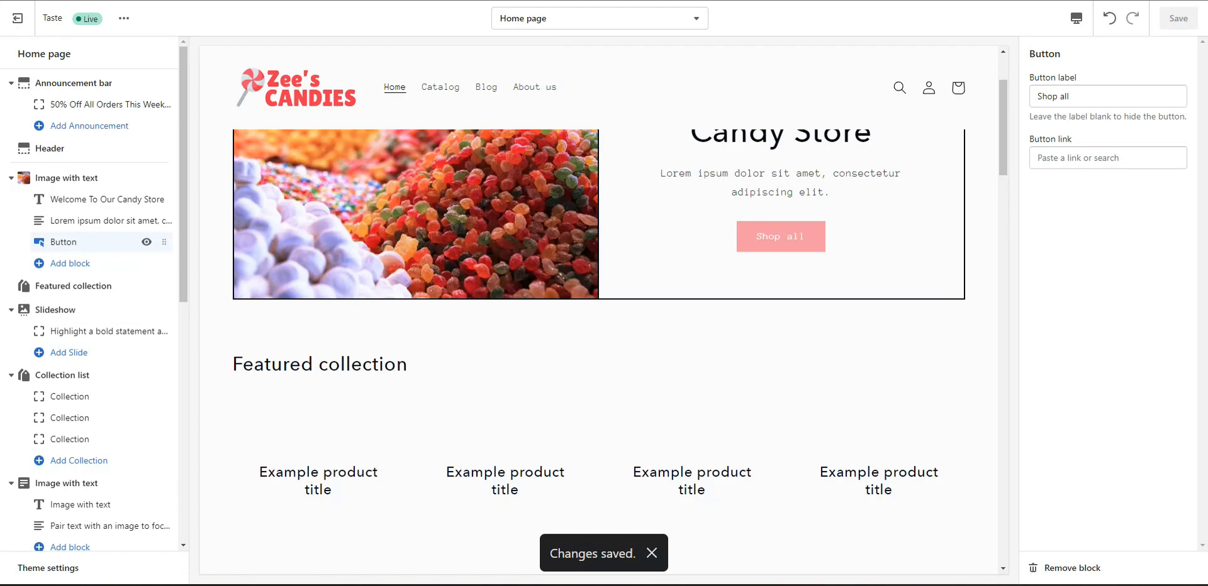
Step: Relabel the hero button 'Shop Now', link it to Products > All products, and save
triple_click(1065, 99)
text(Shop Now)
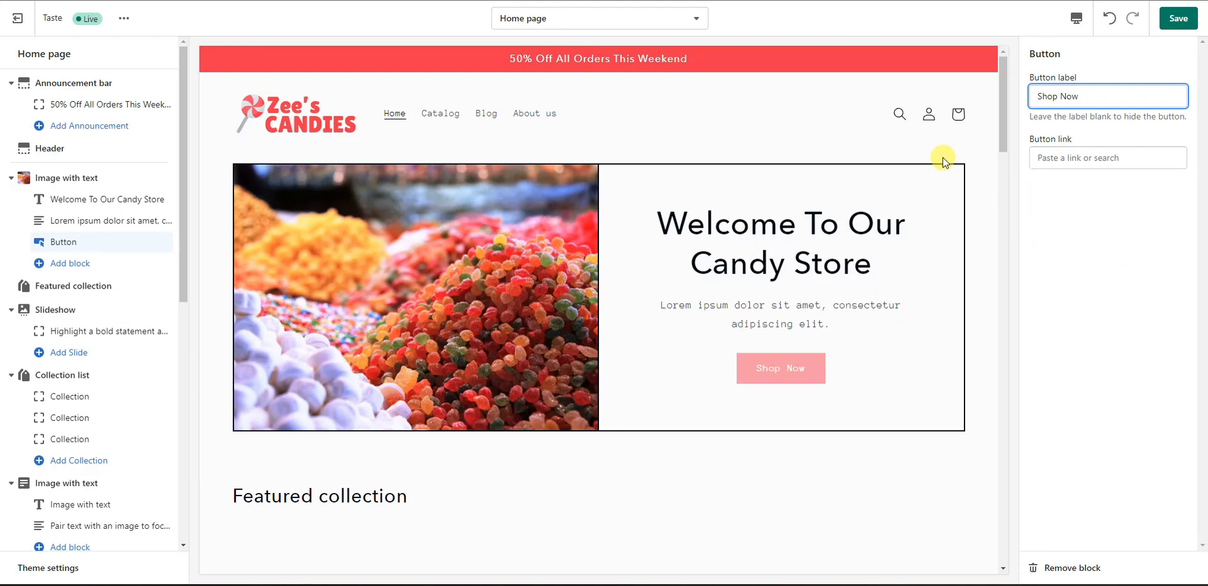
click(1100, 158)
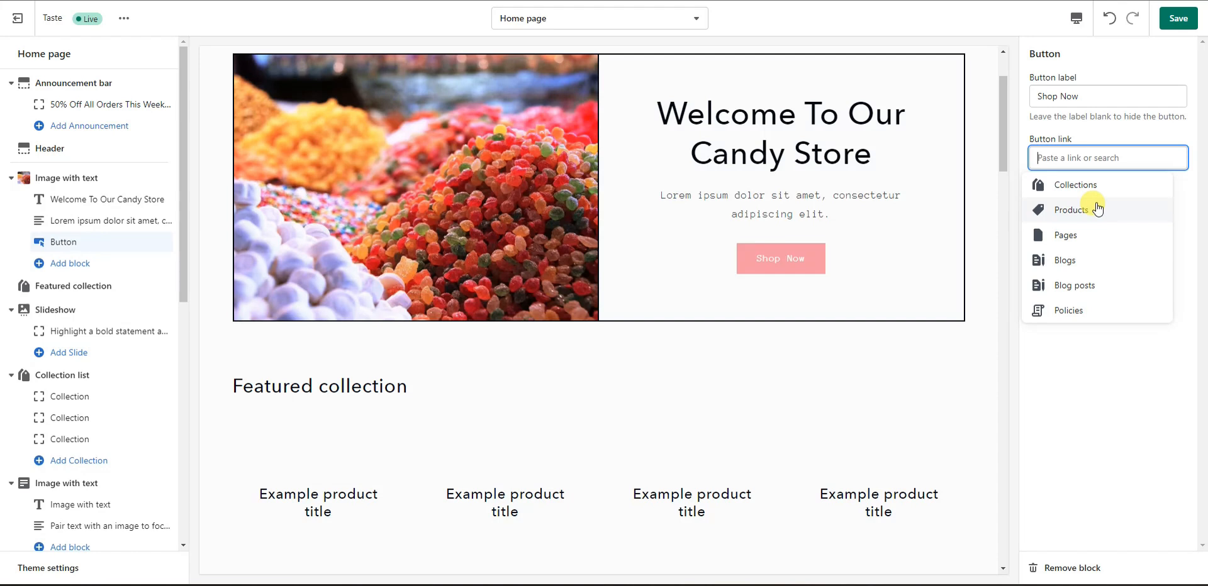
click(1096, 205)
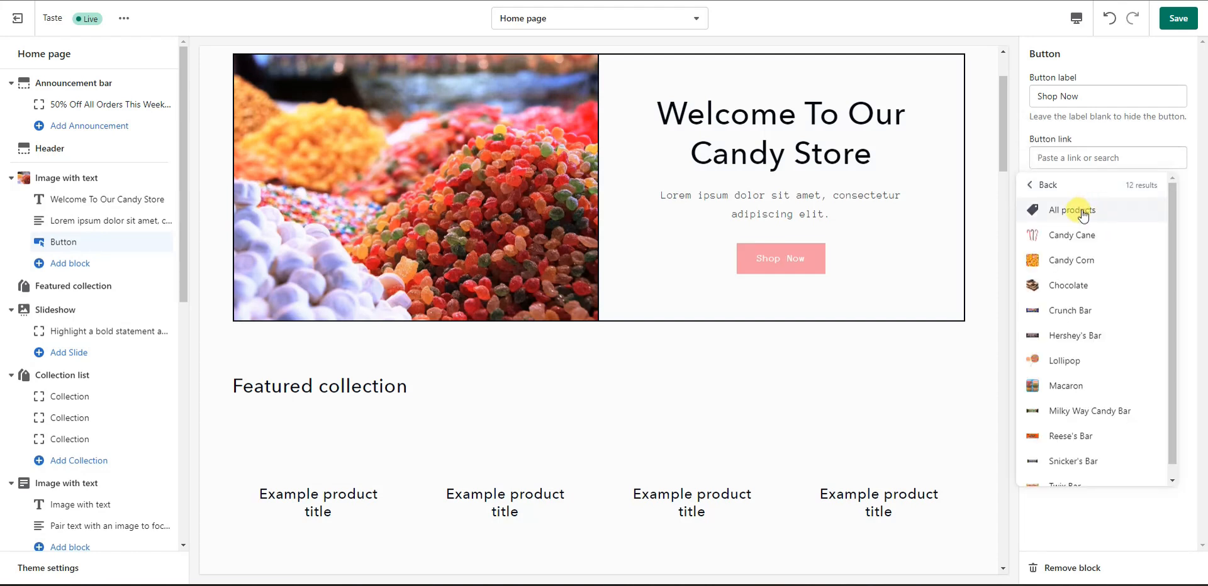
click(1074, 212)
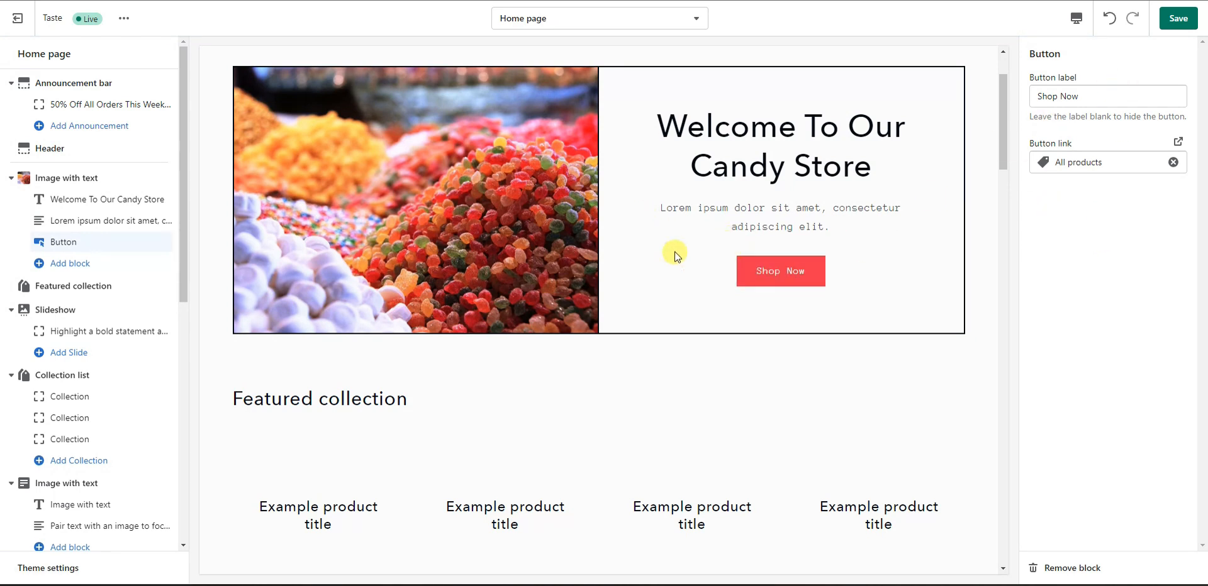
click(1162, 30)
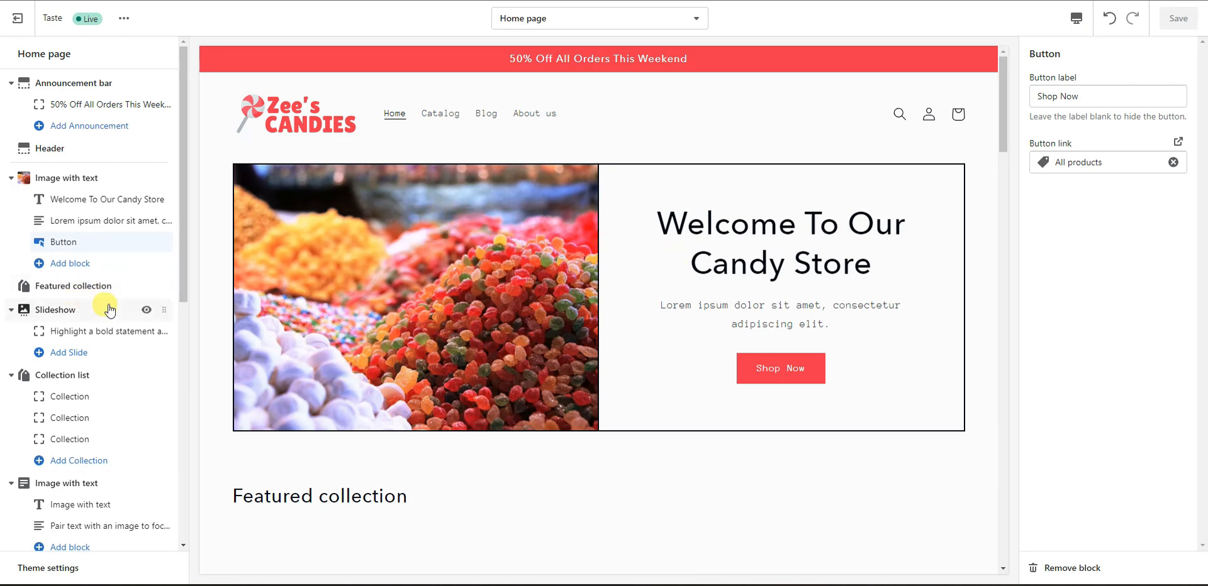
Step: Rename the Featured collection heading to 'Some Of Our Favorites', keeping its heading size Small
click(86, 288)
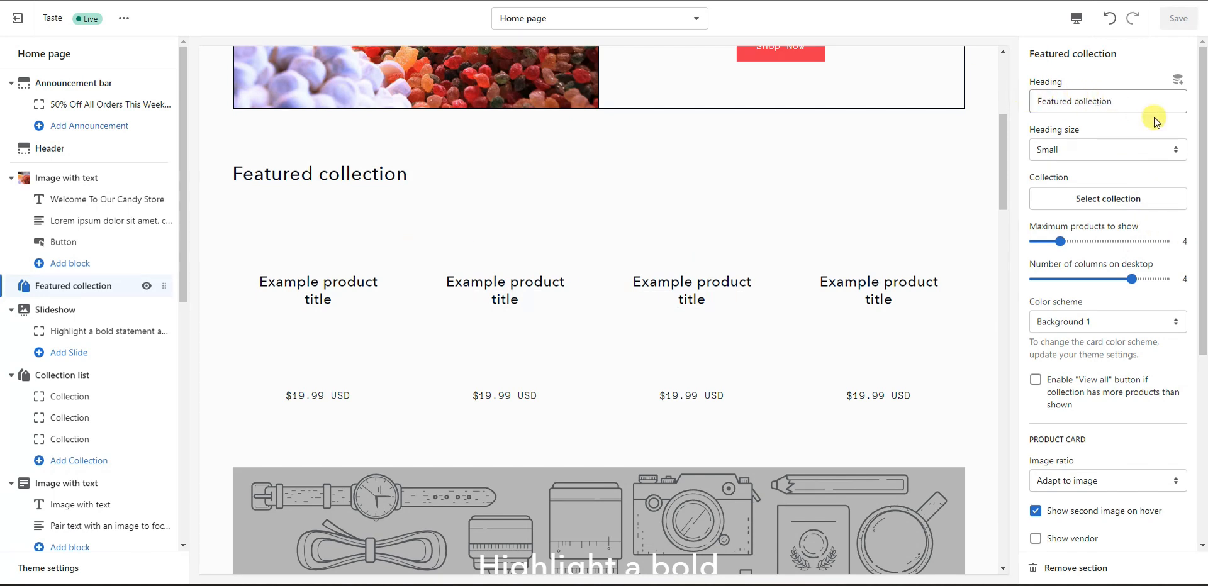
drag(1129, 103, 980, 100)
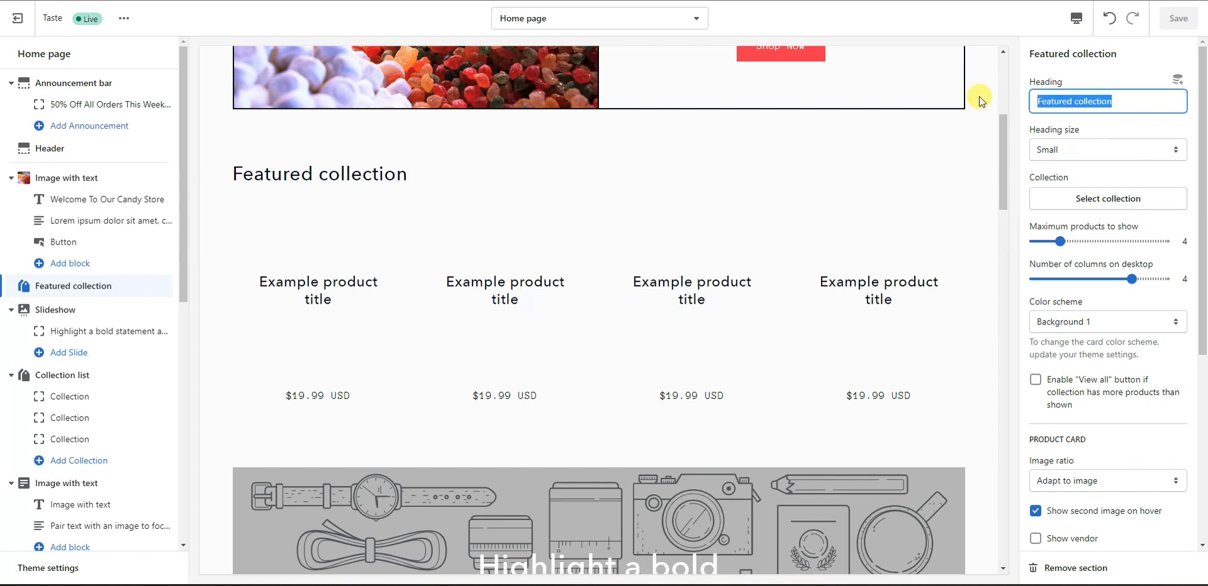
text(Some Of Our Favorites)
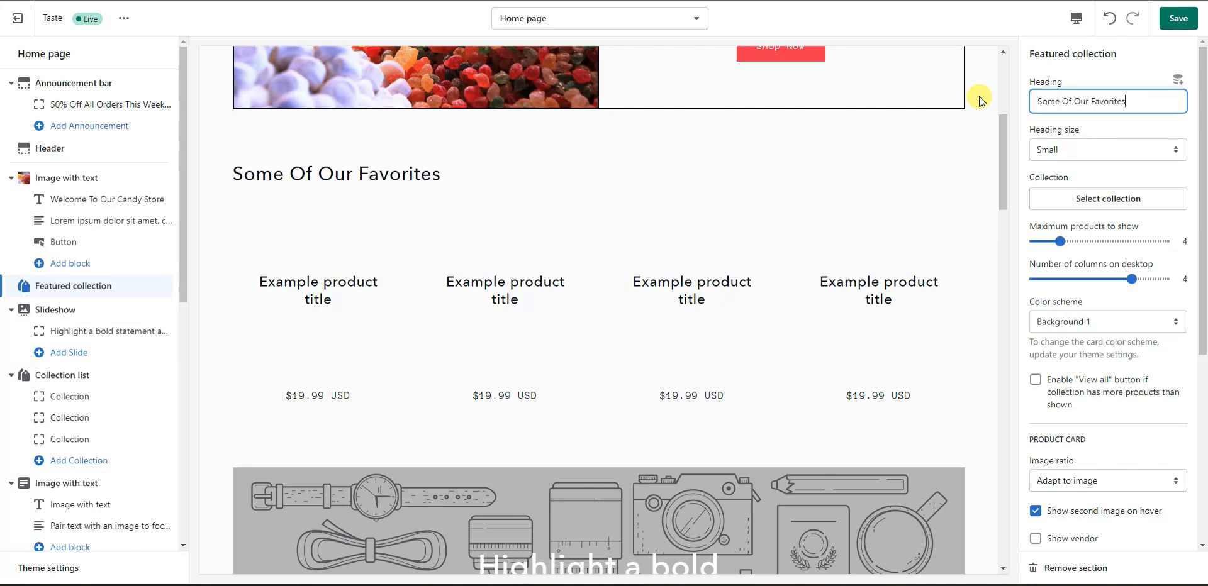
click(1137, 158)
click(1133, 176)
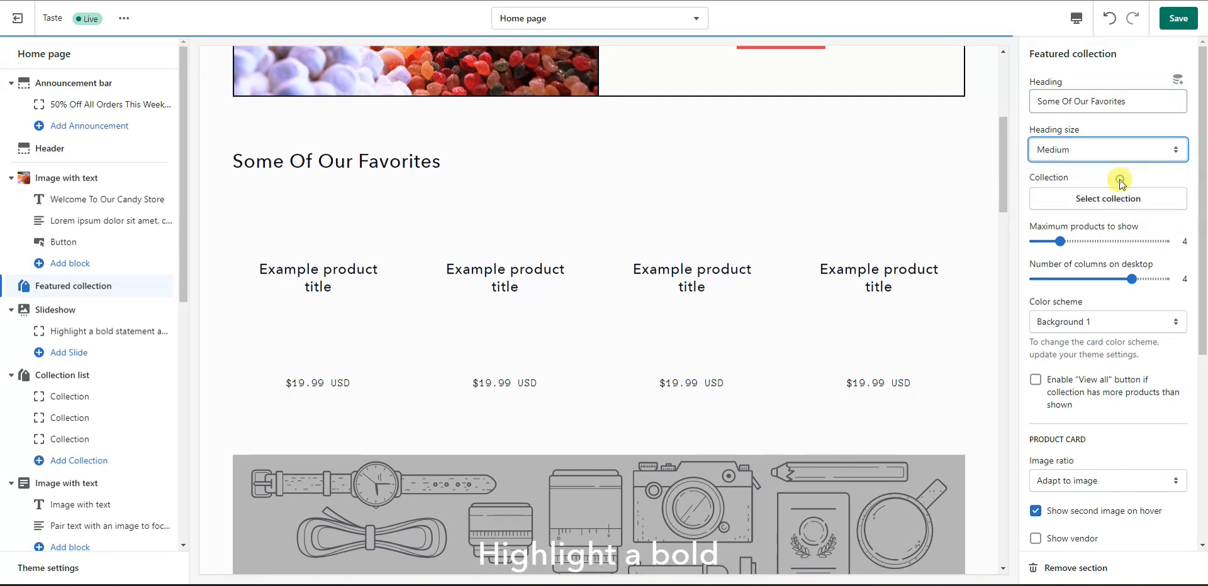
click(1127, 159)
click(1119, 165)
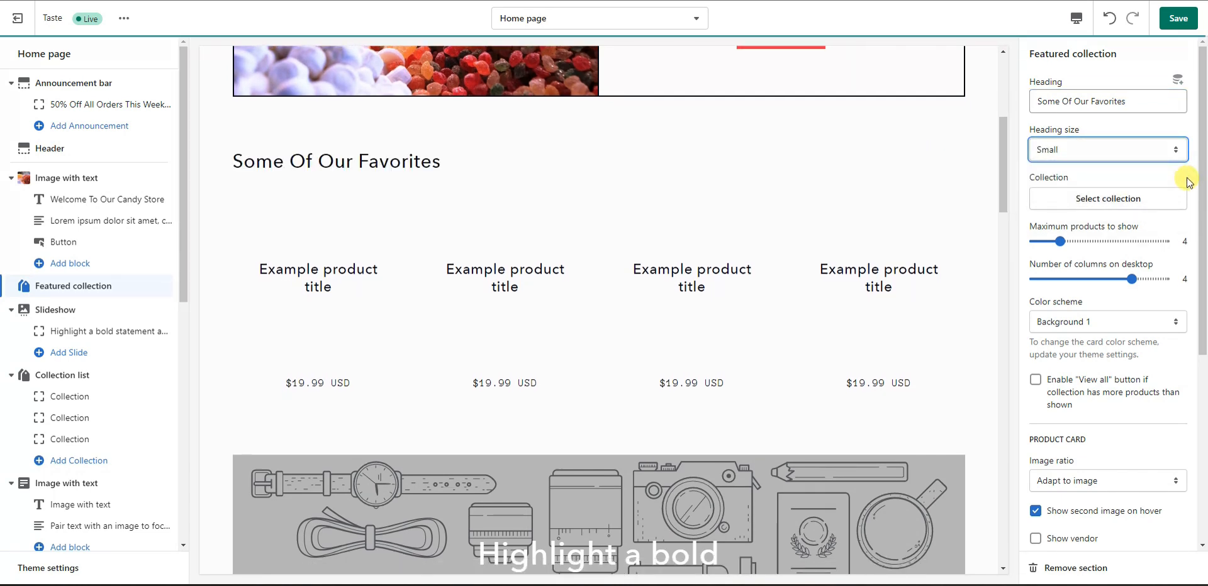
click(1123, 201)
Step: Feature the Candy Bars collection, showing 6 products in 3 columns
click(1109, 160)
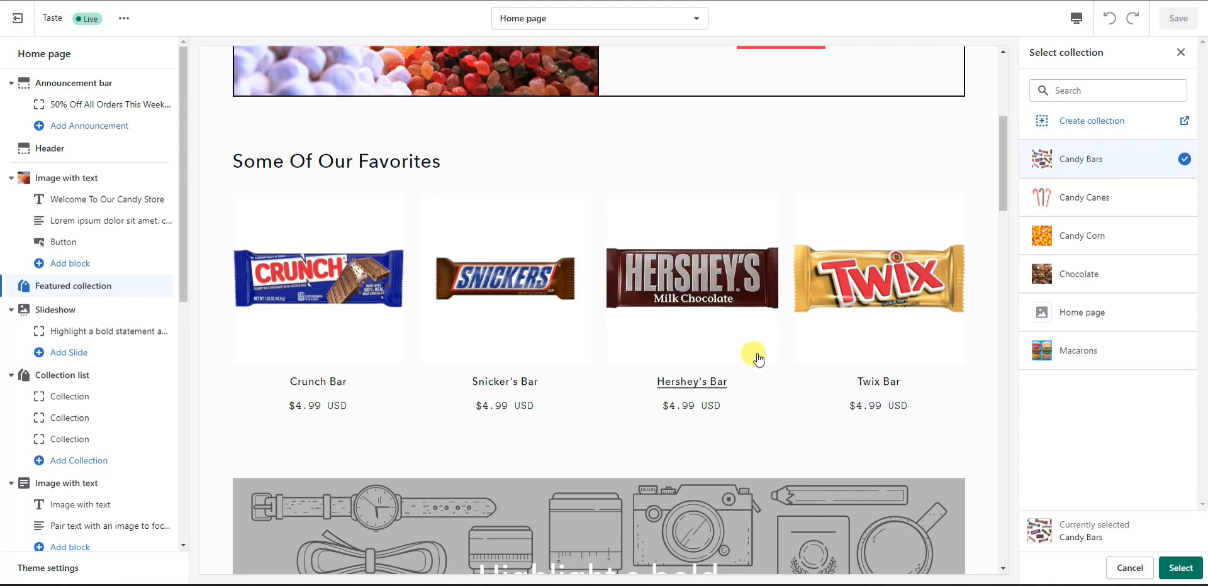
click(1180, 570)
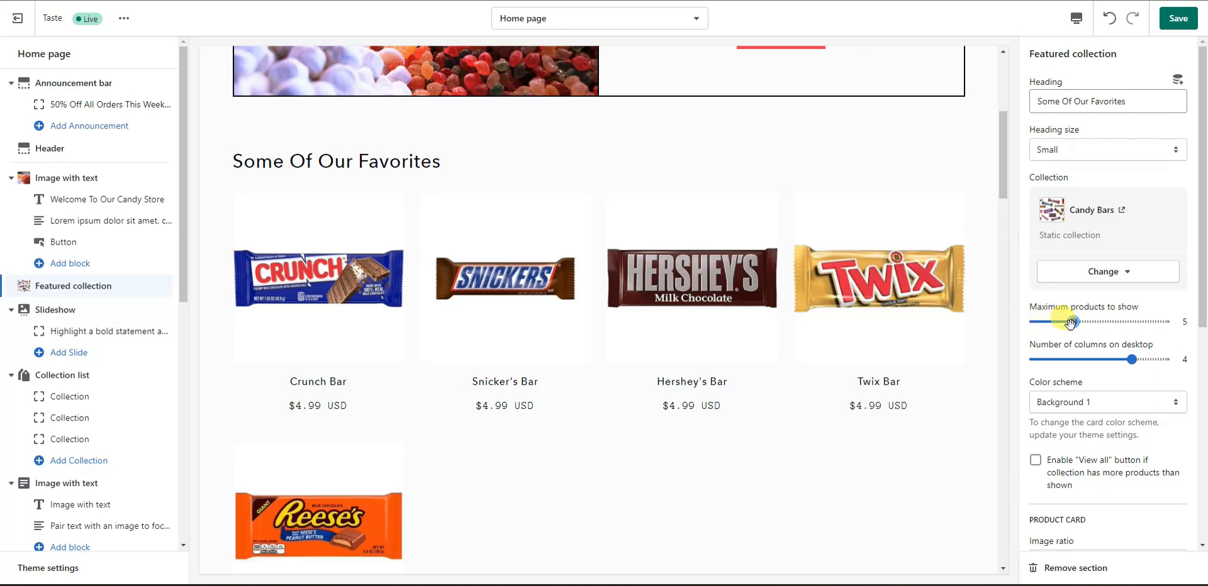
drag(1086, 323, 1100, 323)
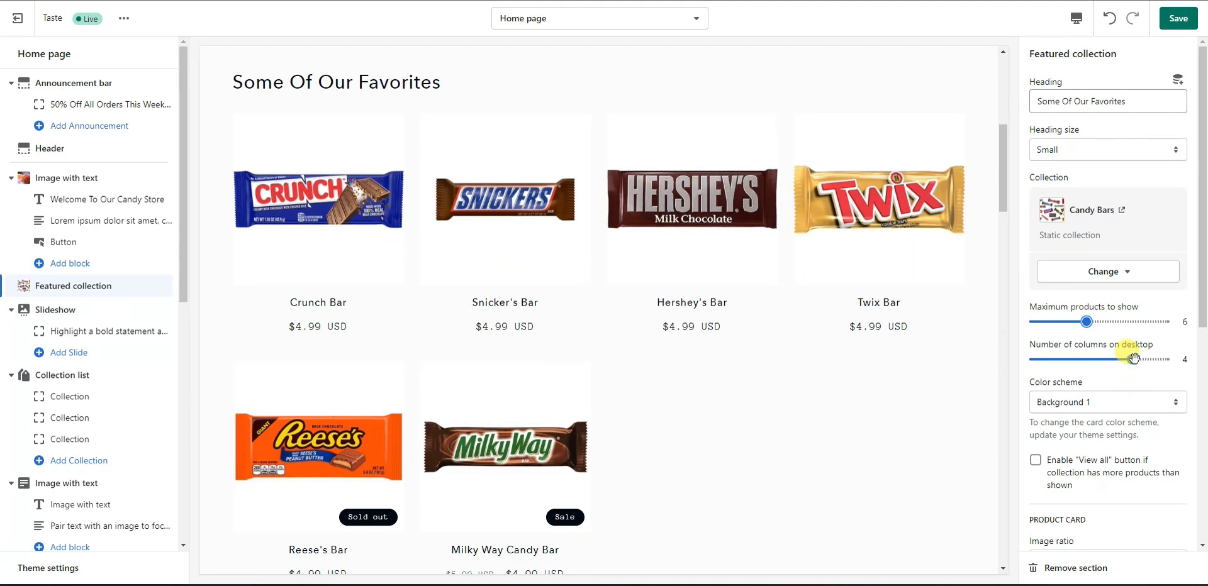
drag(1116, 357, 1101, 358)
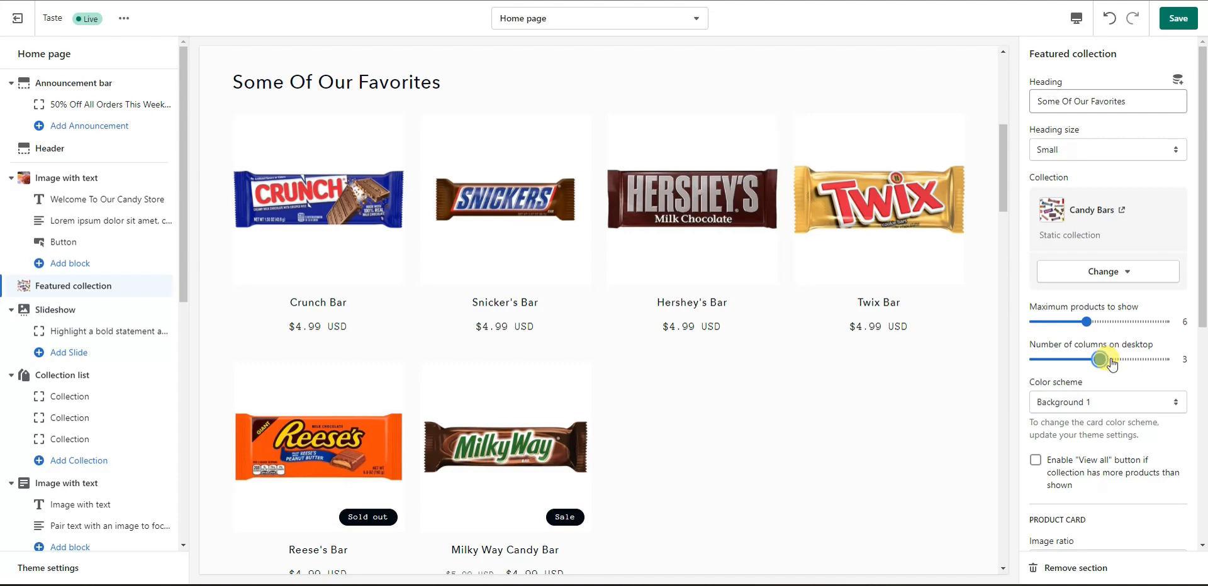
scroll(699, 340, down, 1)
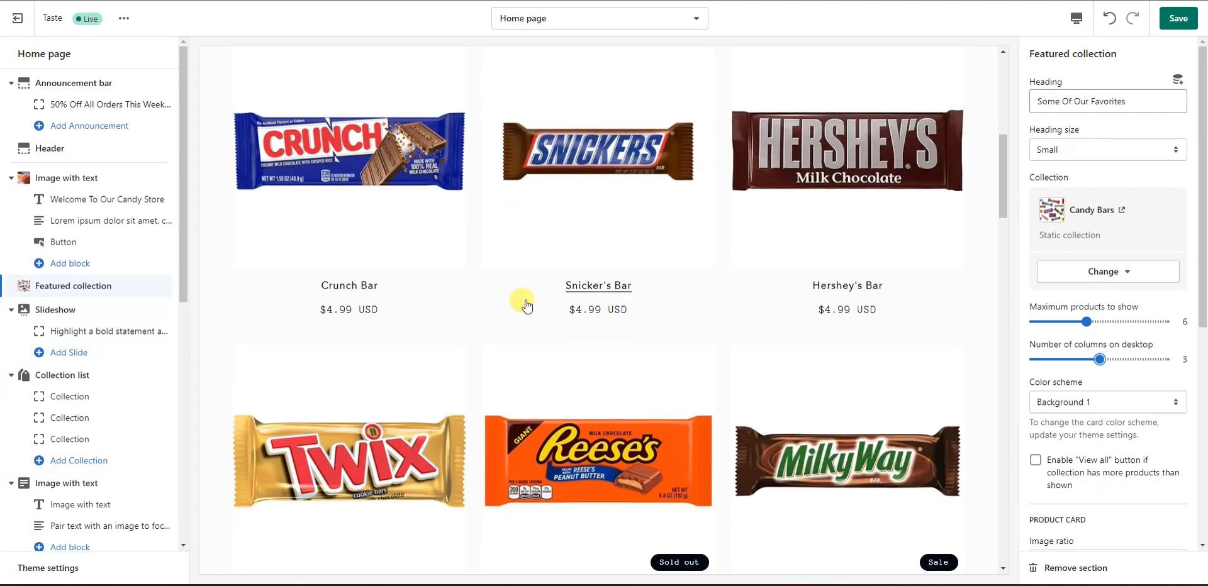
scroll(576, 379, up, 2)
Step: Save the featured collection changes and preview the homepage in mobile layout
click(1179, 18)
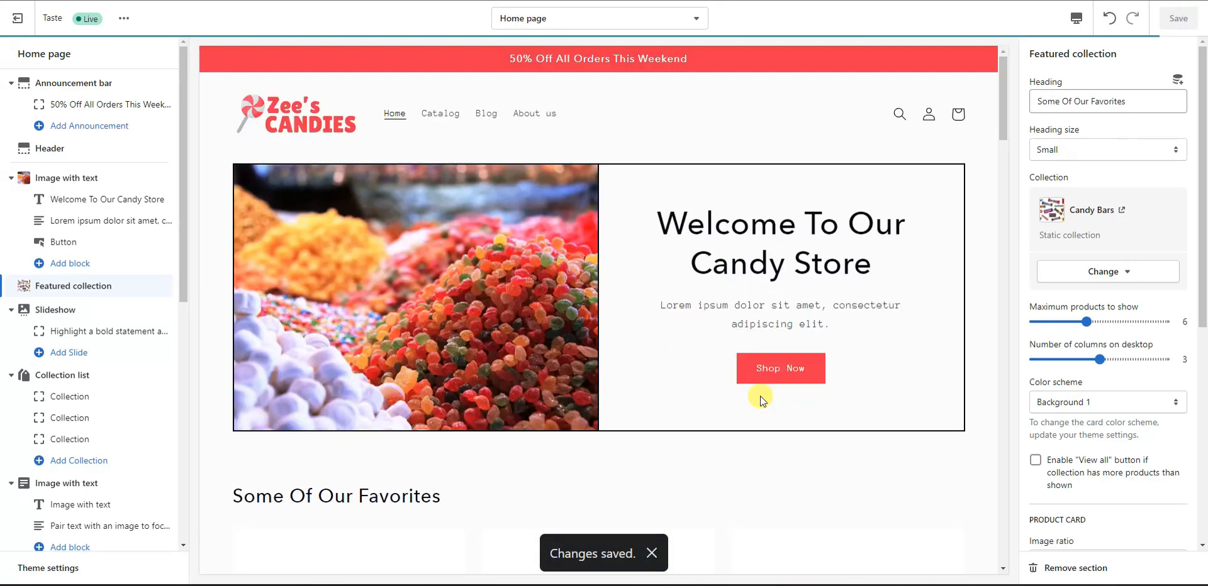
click(1075, 20)
click(1096, 49)
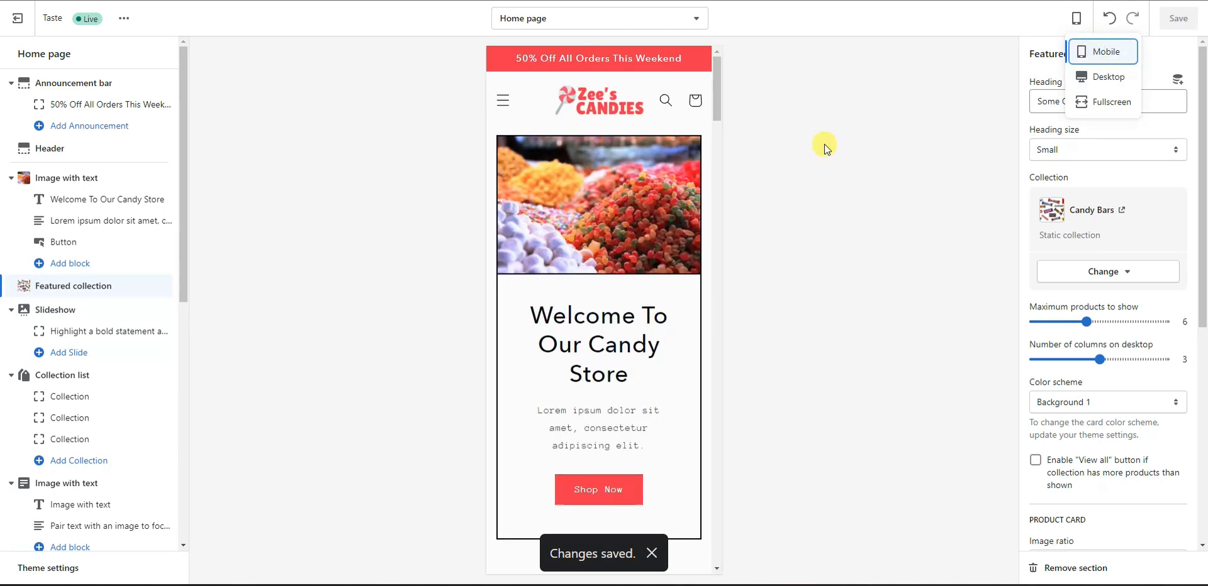
drag(716, 99, 740, 73)
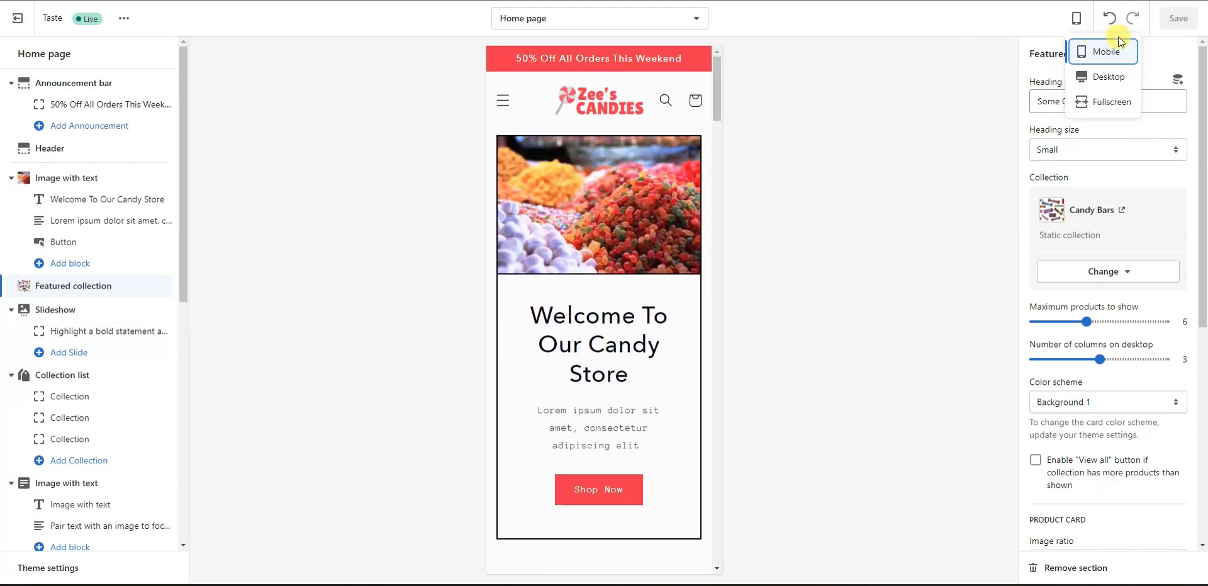
Step: Switch the preview back to desktop and scroll down through the homepage
click(1109, 77)
scroll(653, 291, down, 2)
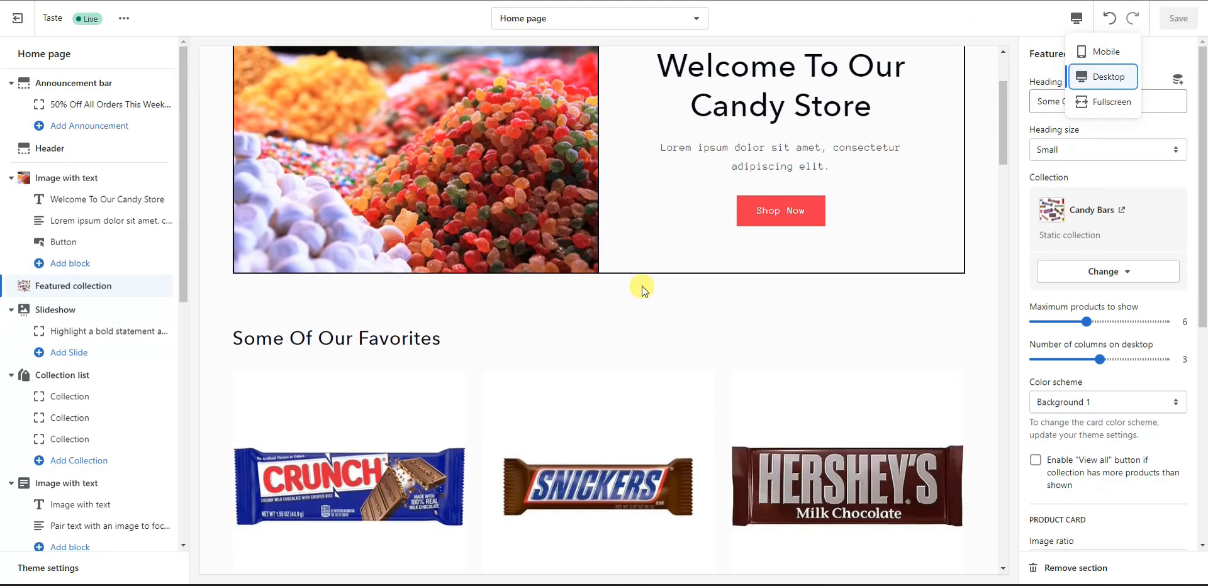
scroll(667, 275, down, 5)
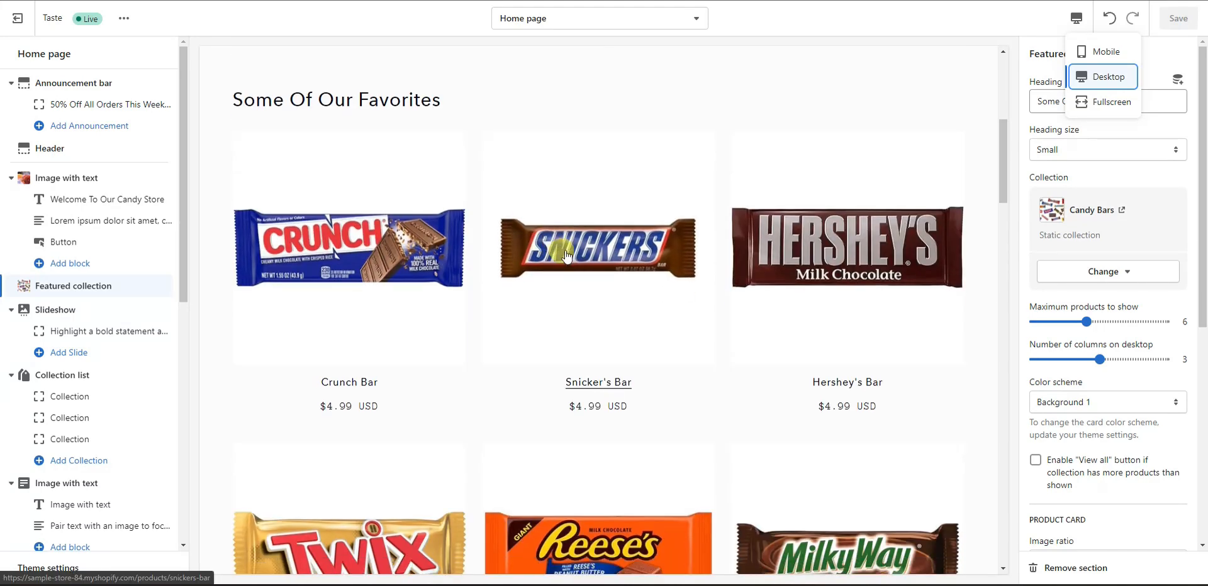
scroll(623, 290, down, 7)
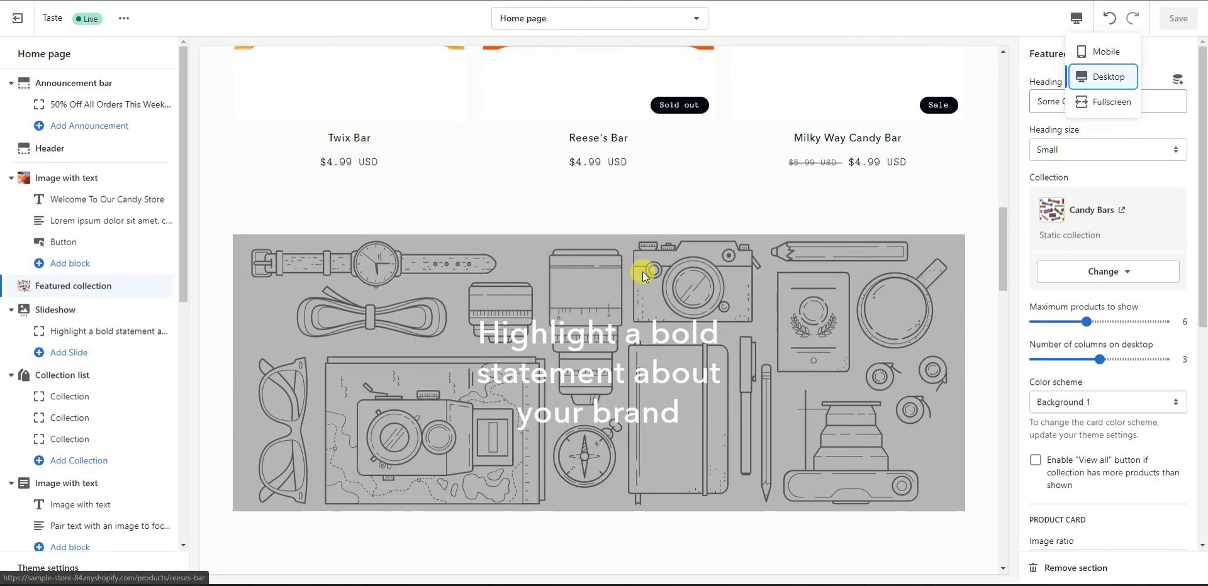
click(78, 311)
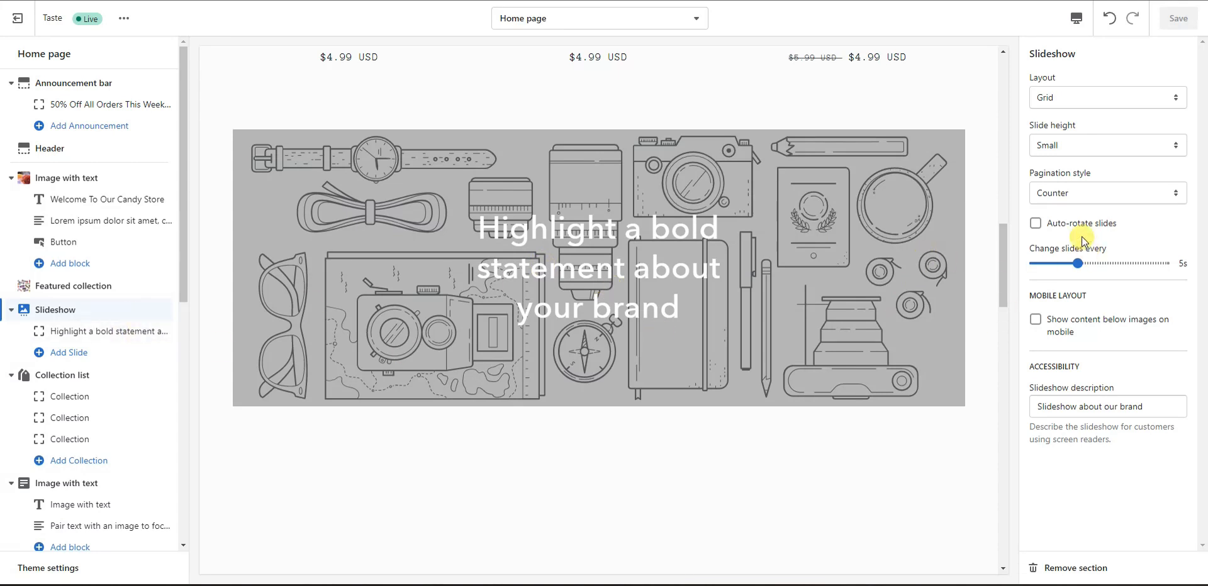
click(1157, 98)
click(1137, 116)
click(1118, 100)
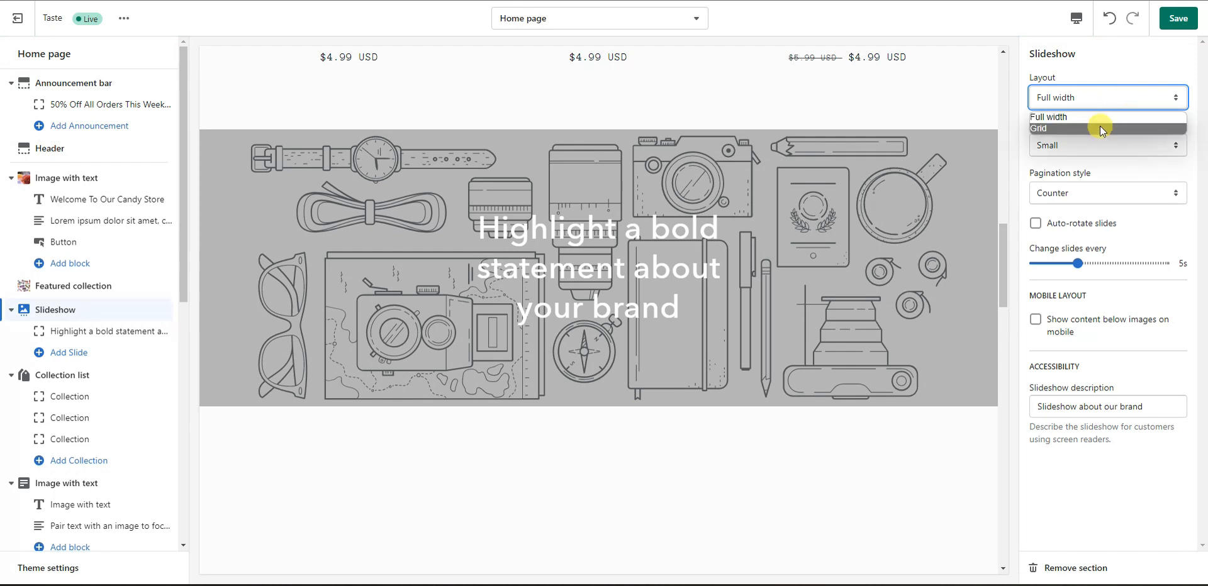
click(1134, 116)
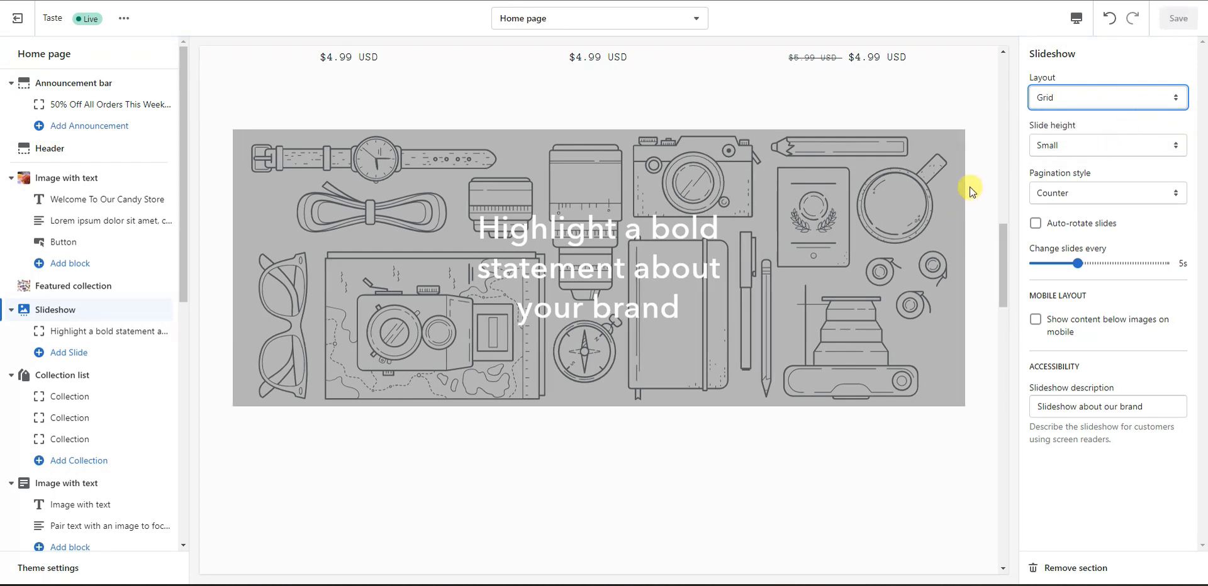
click(283, 253)
click(1112, 107)
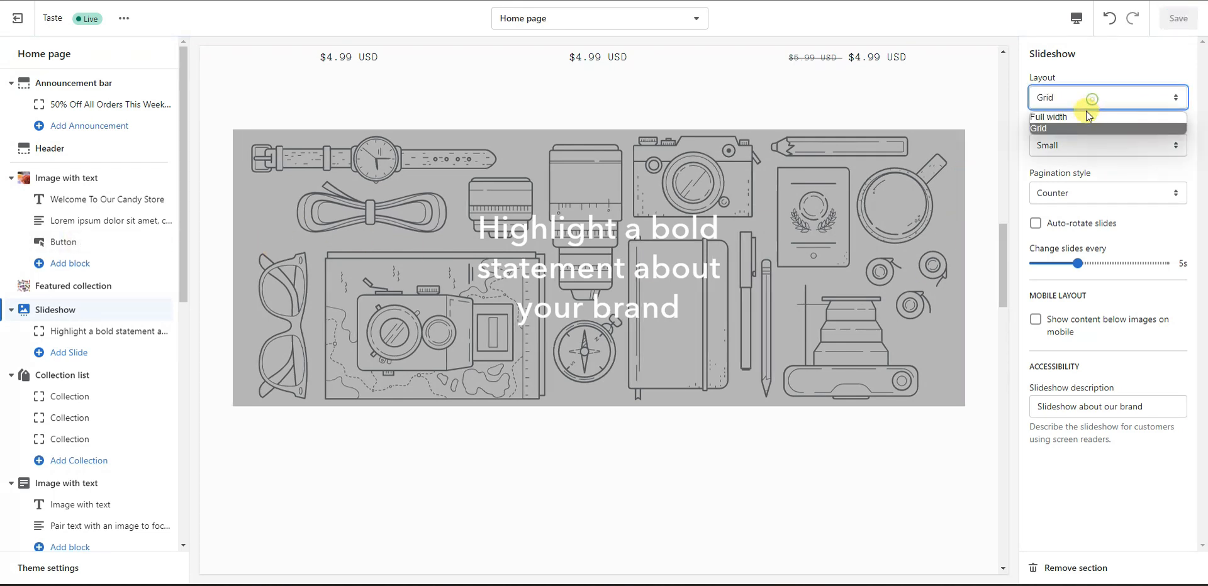
click(1090, 113)
mouse_move(998, 286)
mouse_down()
mouse_move(1002, 100)
mouse_move(1015, 170)
mouse_move(1003, 283)
mouse_up()
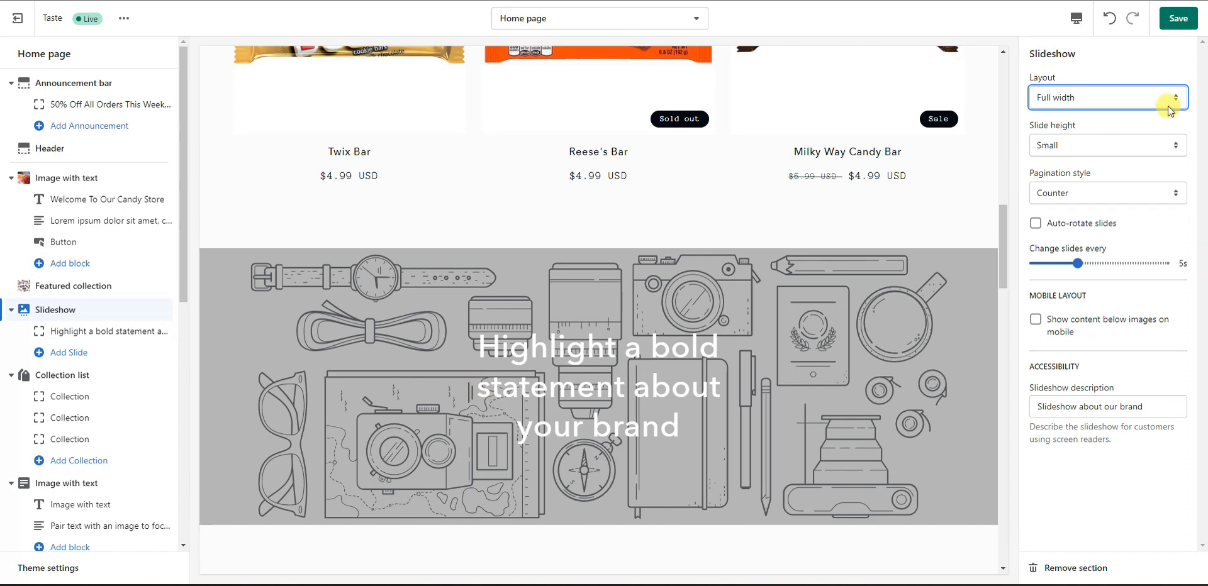
click(1095, 97)
click(1063, 117)
click(1082, 98)
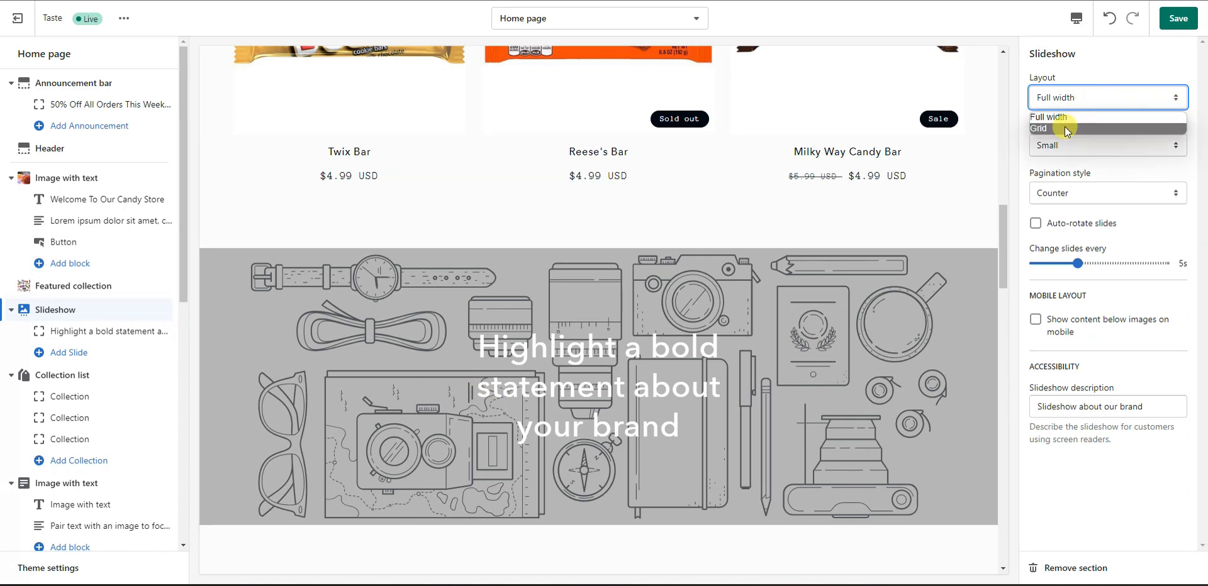
click(1066, 128)
drag(1005, 225, 1024, 61)
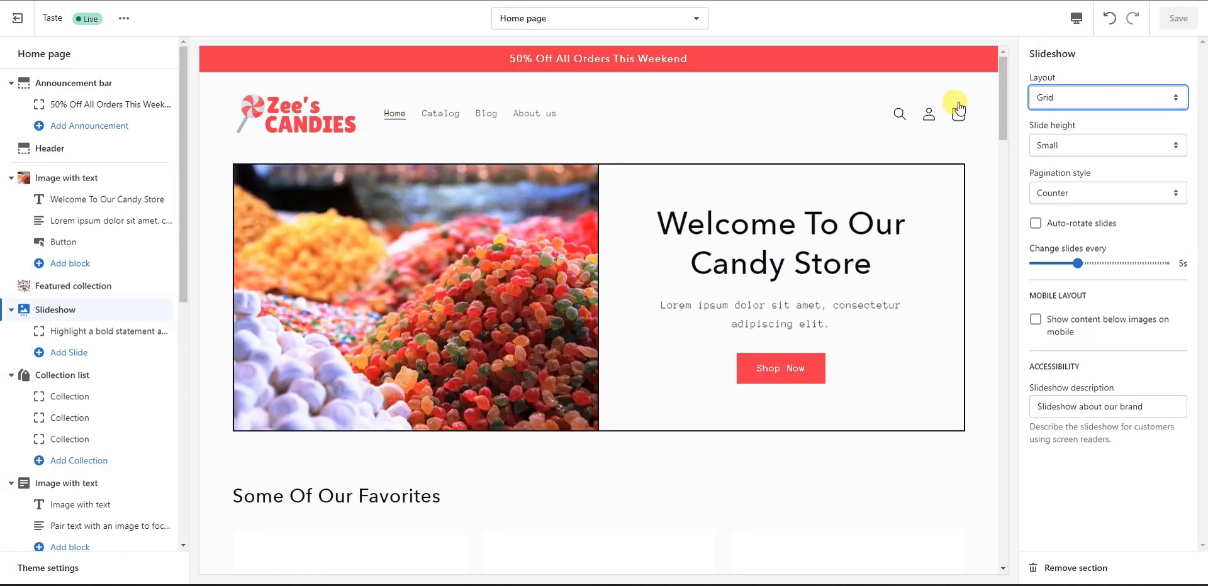
drag(1002, 133, 1019, 264)
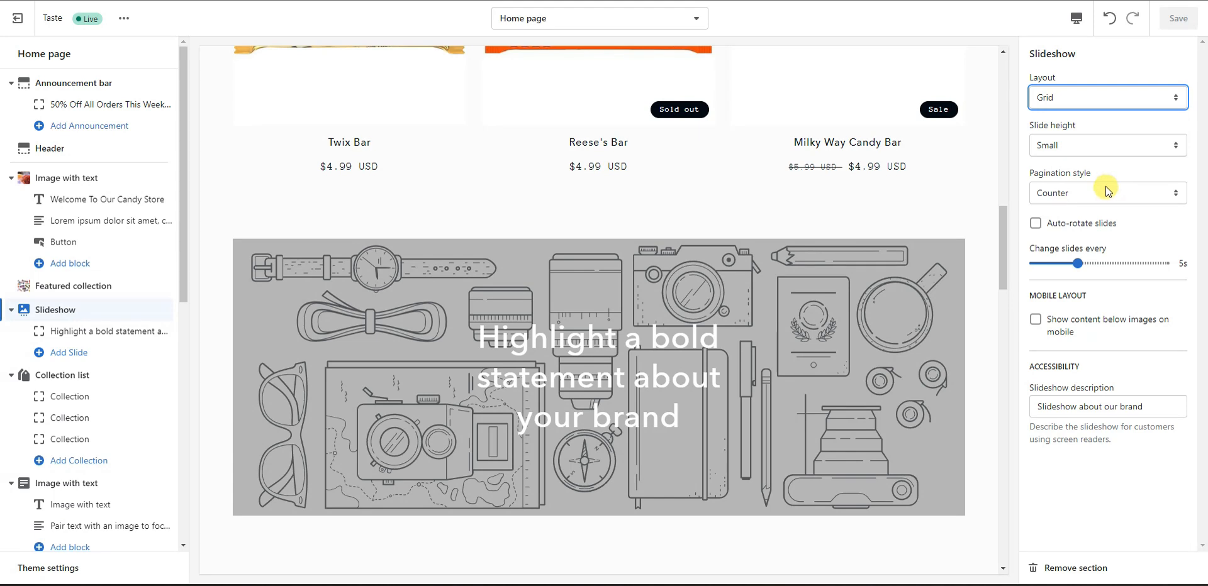
click(1124, 150)
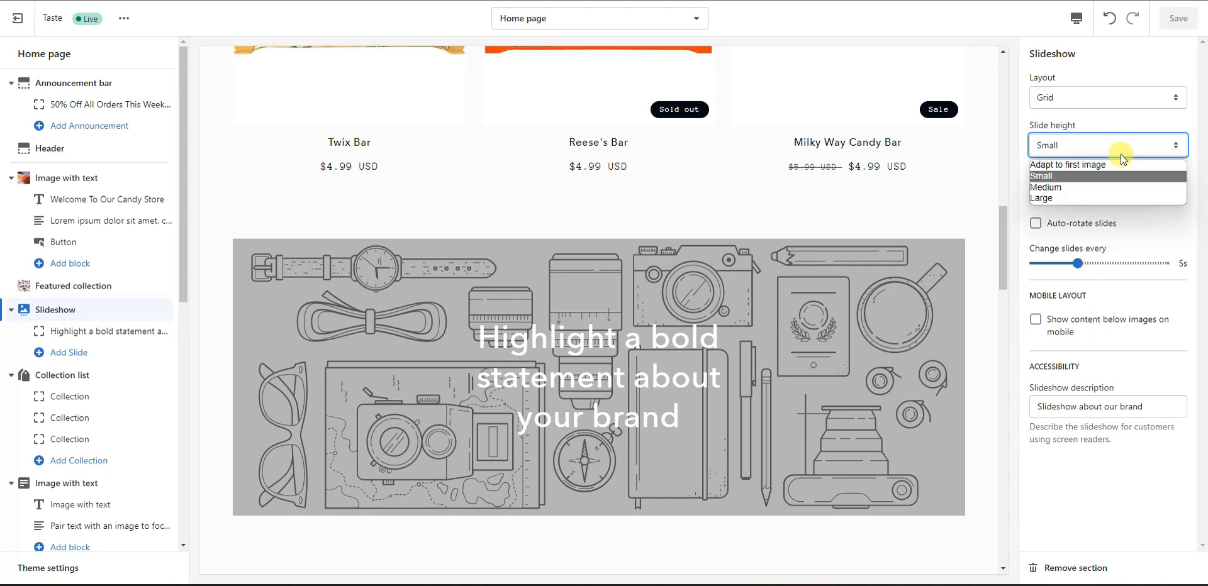
click(1120, 187)
click(1130, 144)
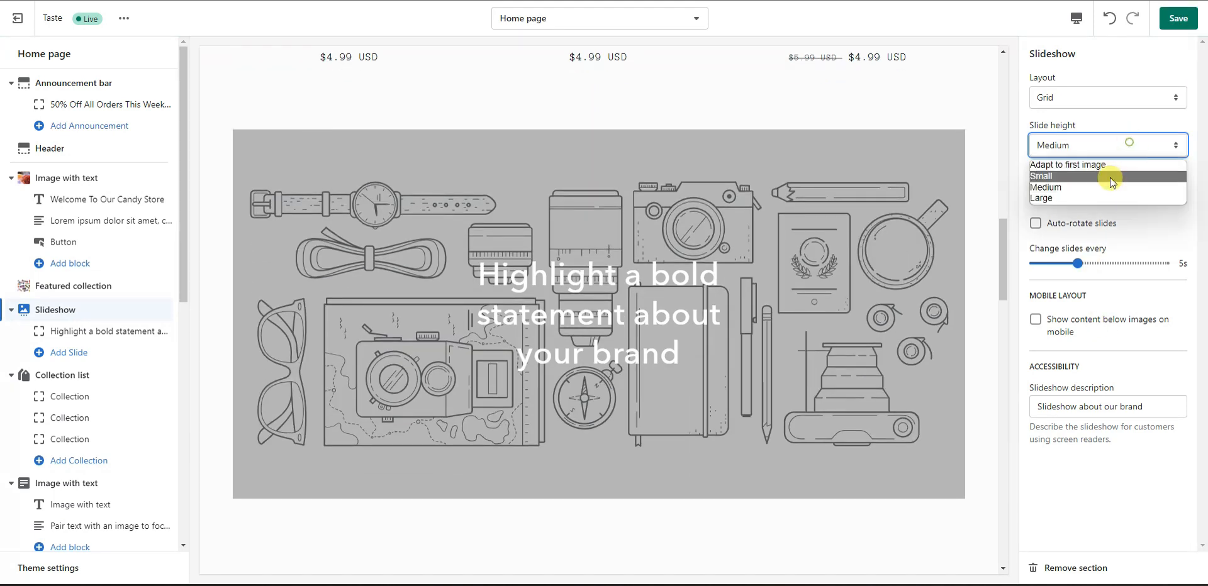
click(1097, 198)
click(1111, 149)
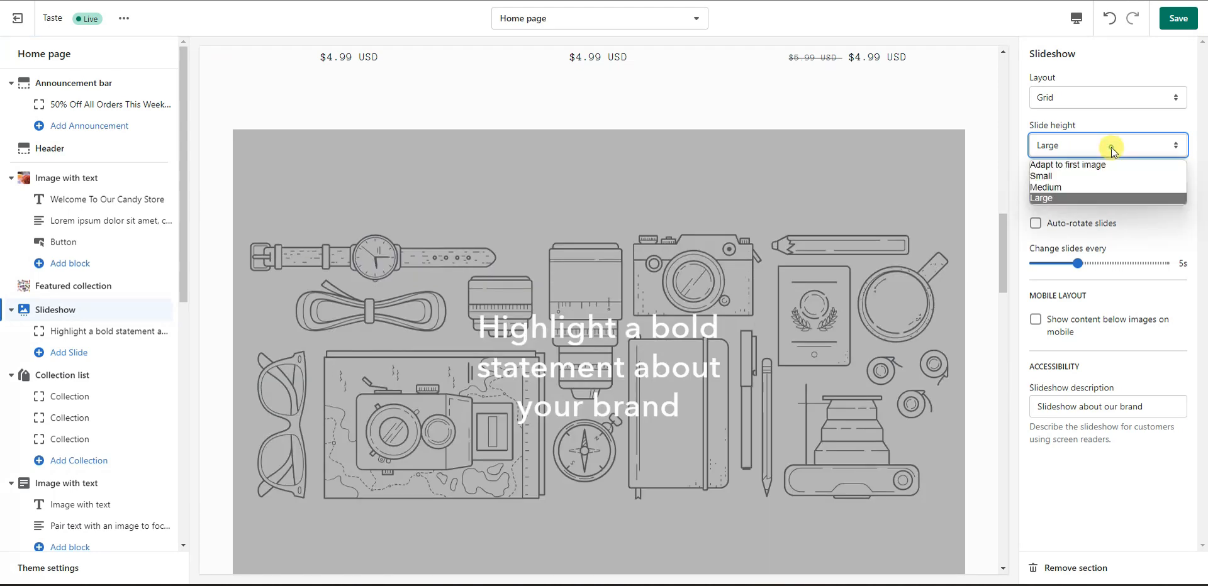
click(1100, 176)
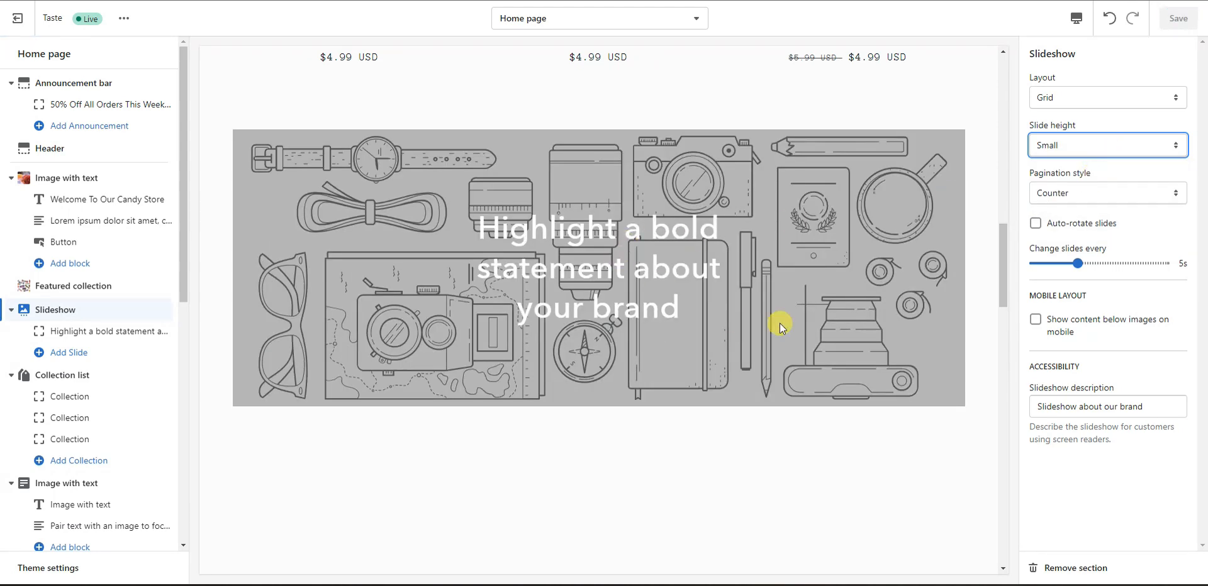
click(1135, 214)
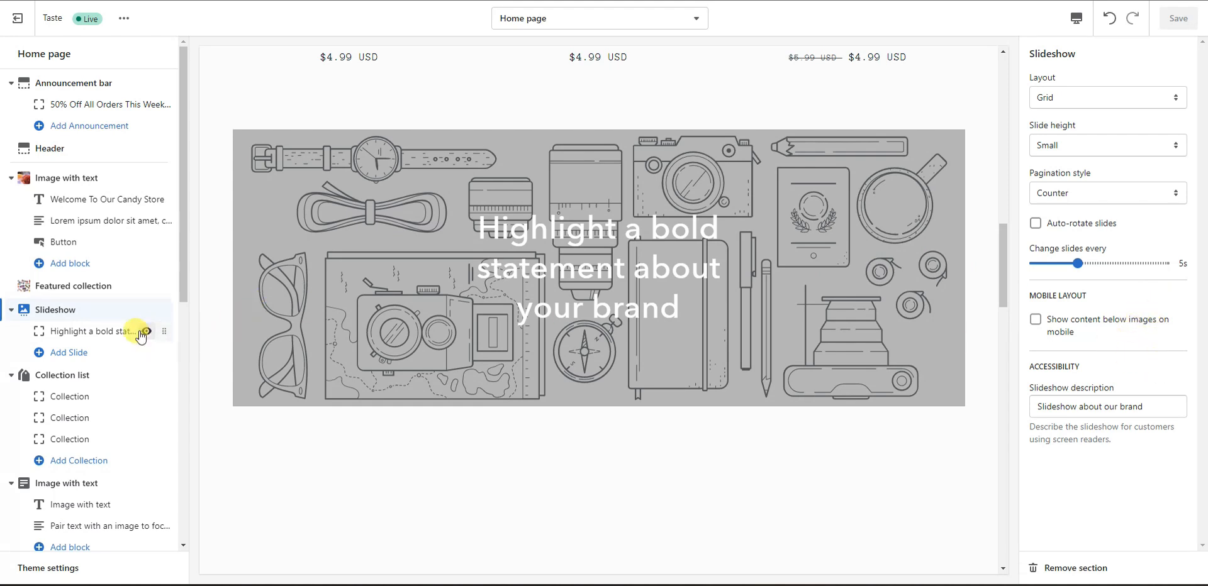
Step: Set the first slide's background image to the colourful fruit-candy photo from the library
click(80, 335)
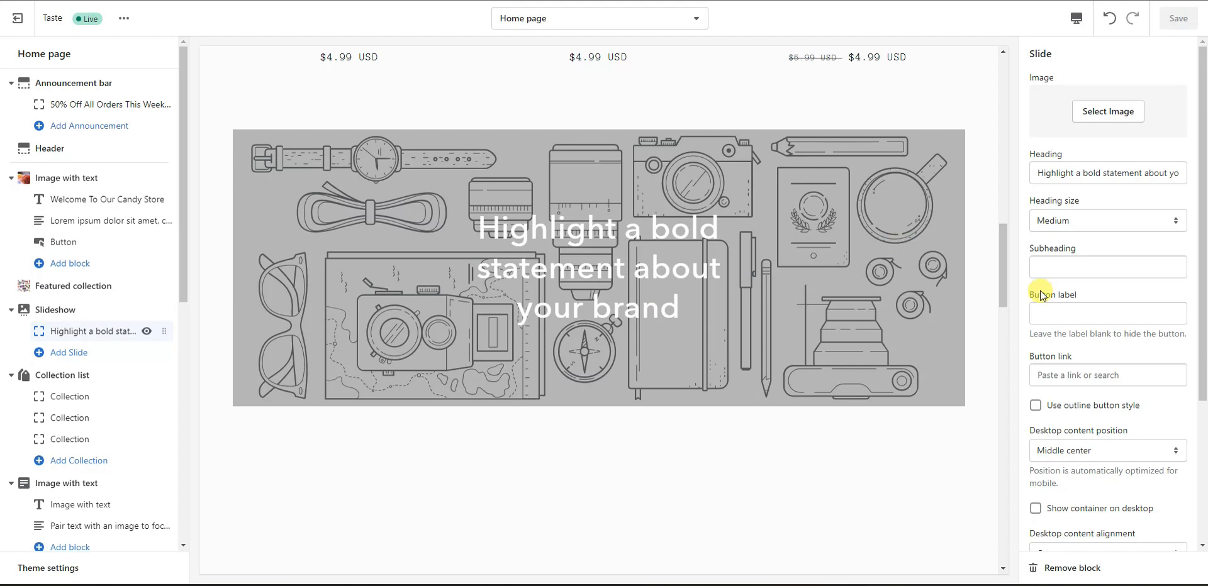
click(1096, 117)
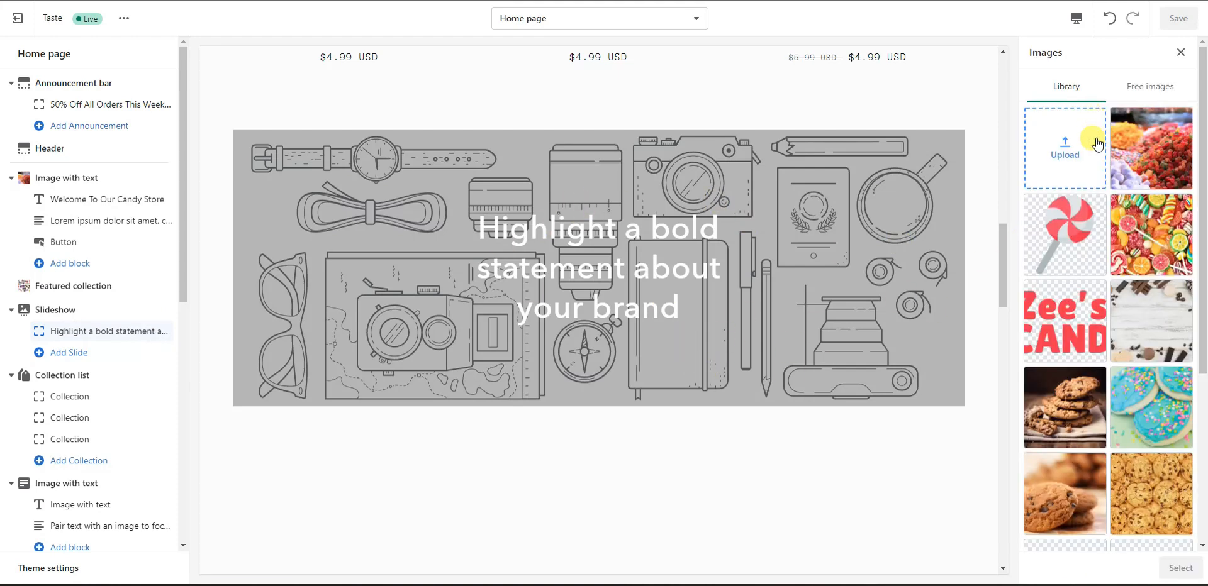
click(1159, 237)
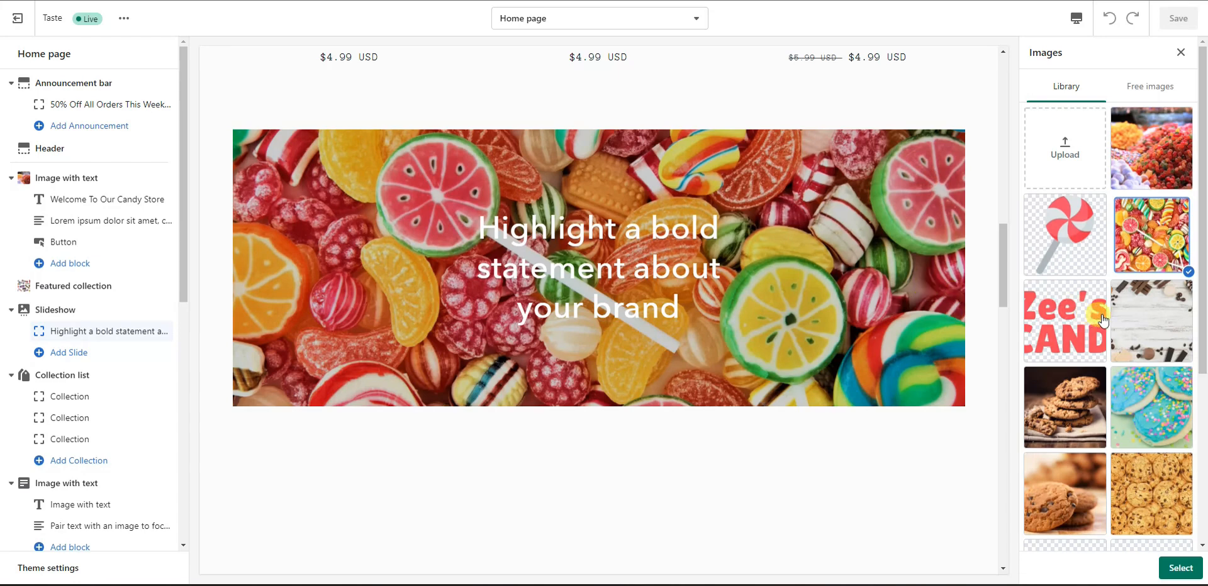
scroll(1106, 263, down, 2)
scroll(1106, 263, up, 2)
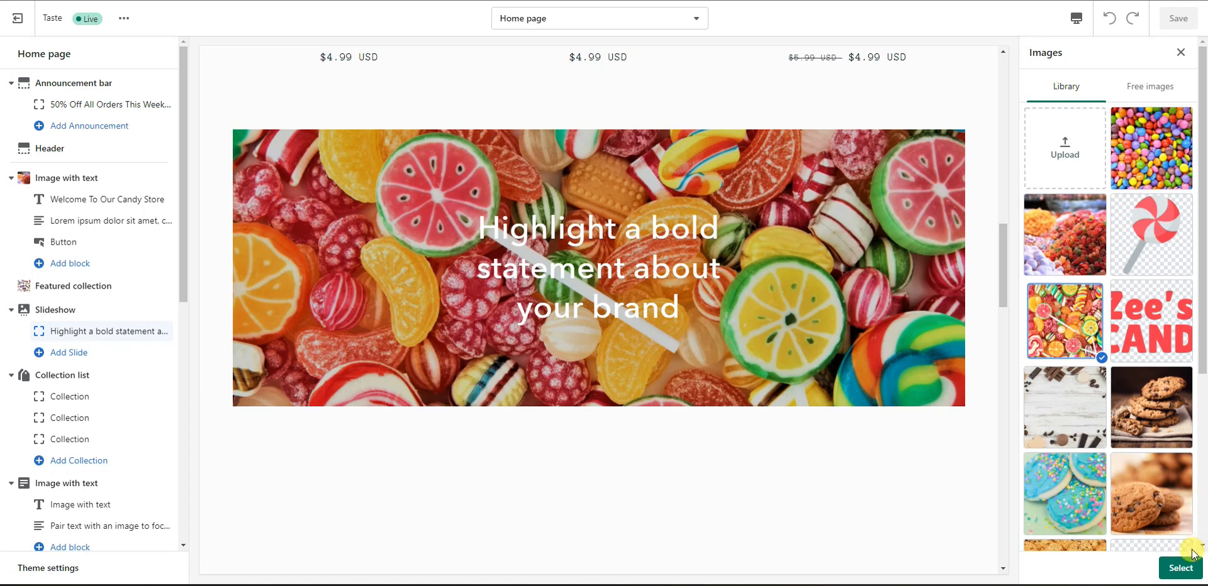
click(1181, 568)
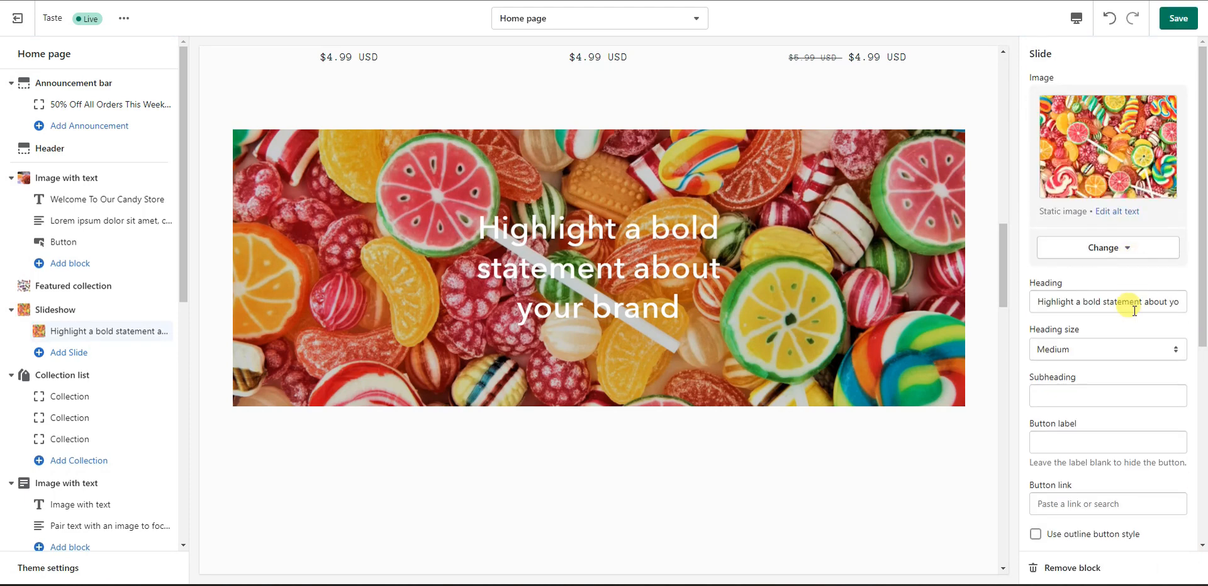
scroll(1129, 302, down, 5)
scroll(1134, 309, up, 2)
scroll(1134, 309, up, 3)
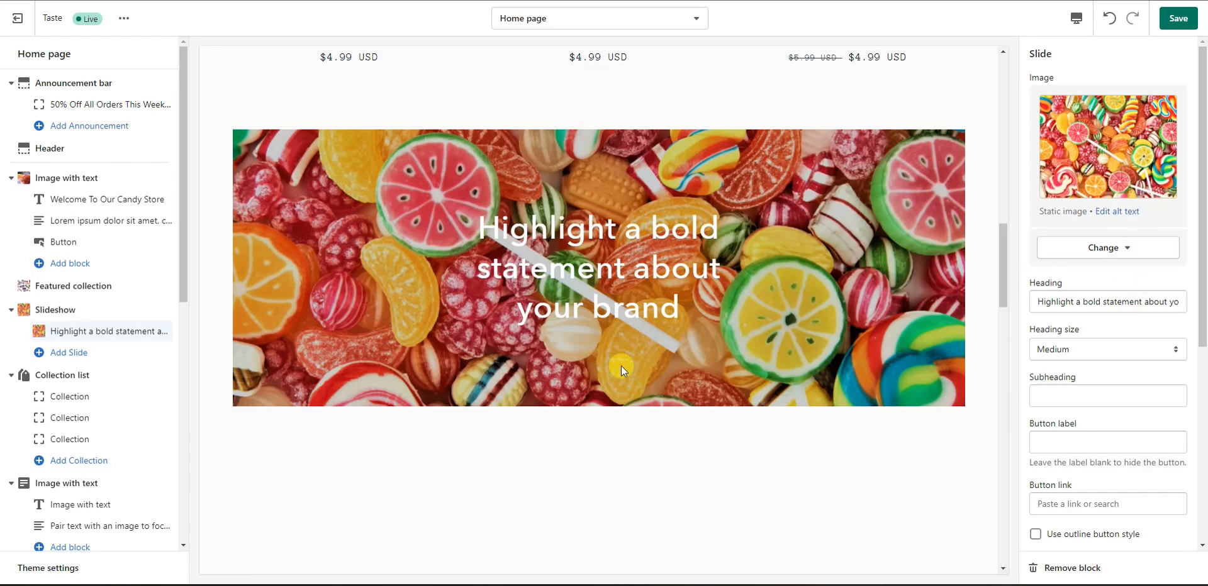
Step: Add a new slide using the colourful round-candy photo as its image
click(85, 353)
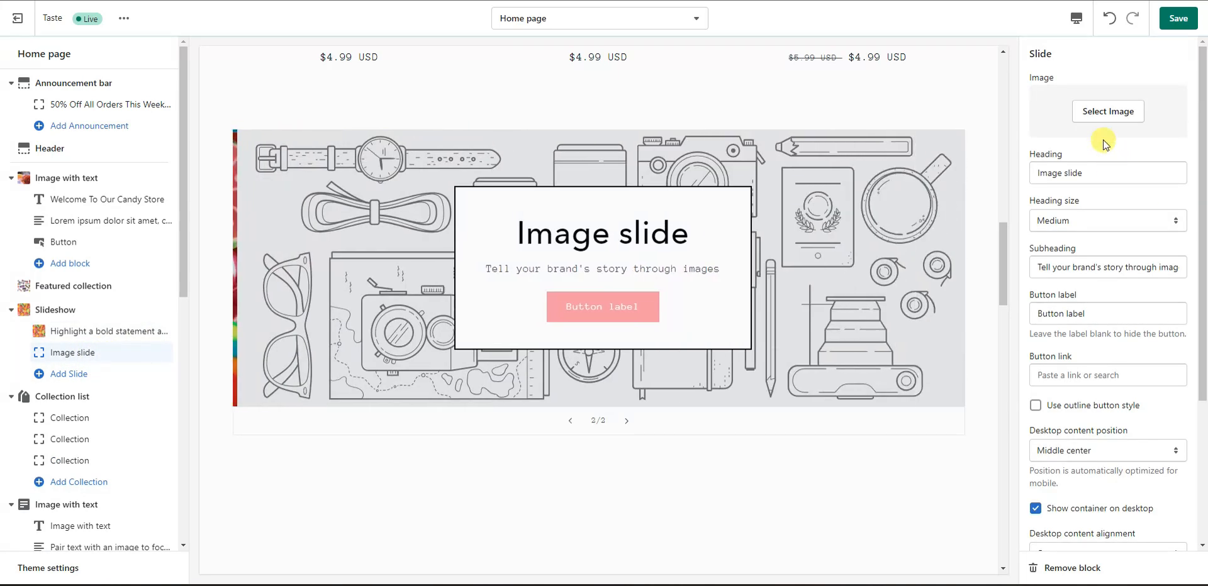
click(1103, 113)
click(1152, 148)
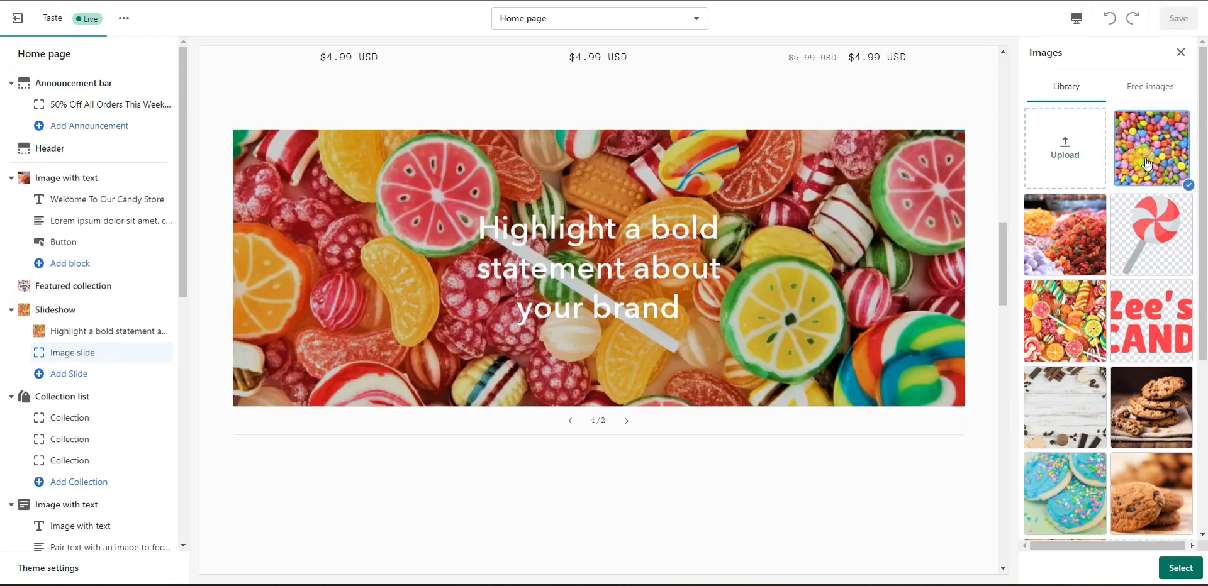
click(1174, 570)
Step: Compare the first and second slides in the preview, ending on the first slide
click(108, 332)
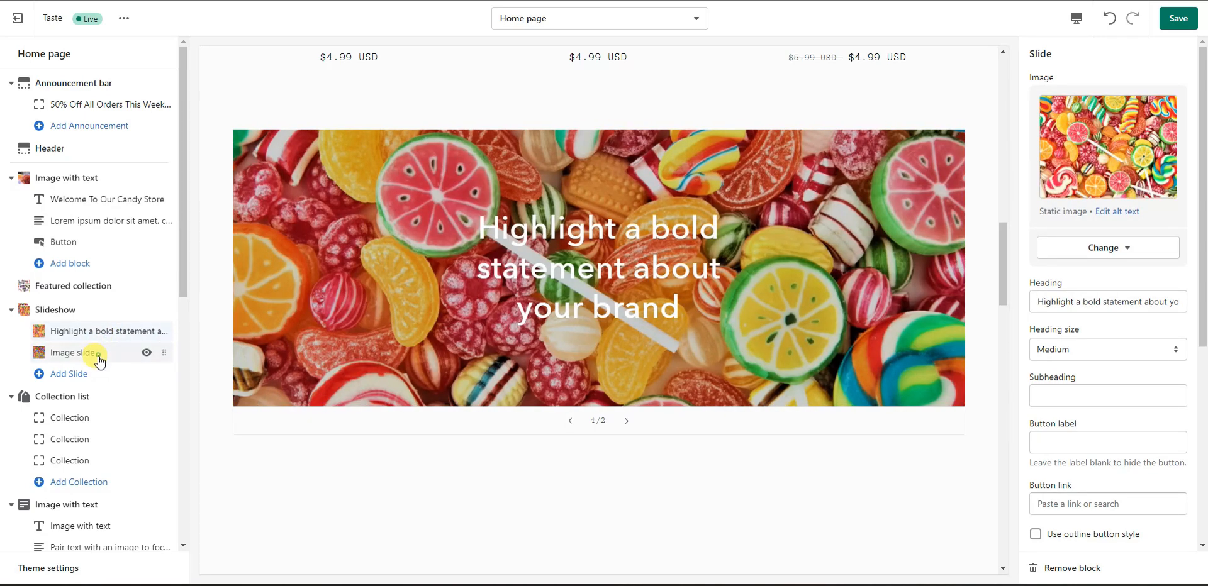
click(100, 356)
click(108, 332)
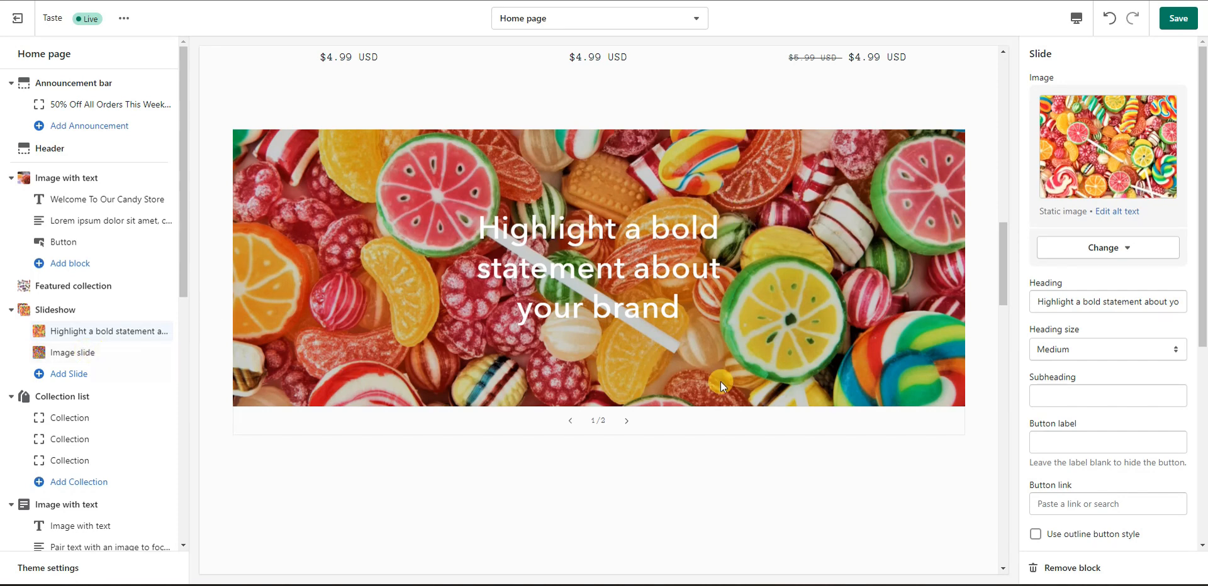
click(97, 358)
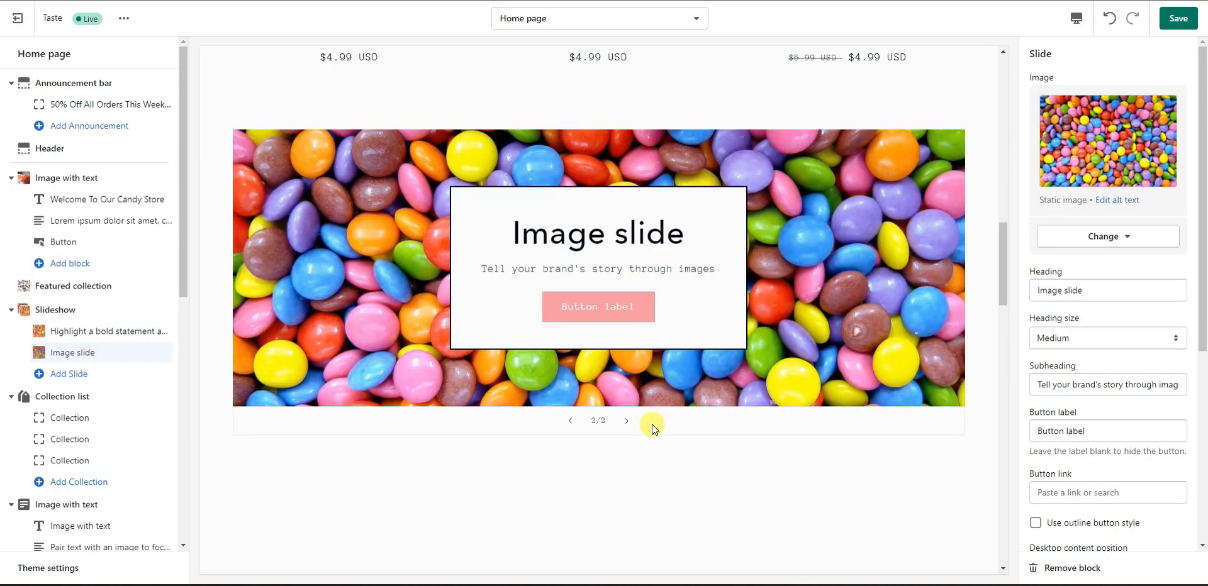
click(101, 332)
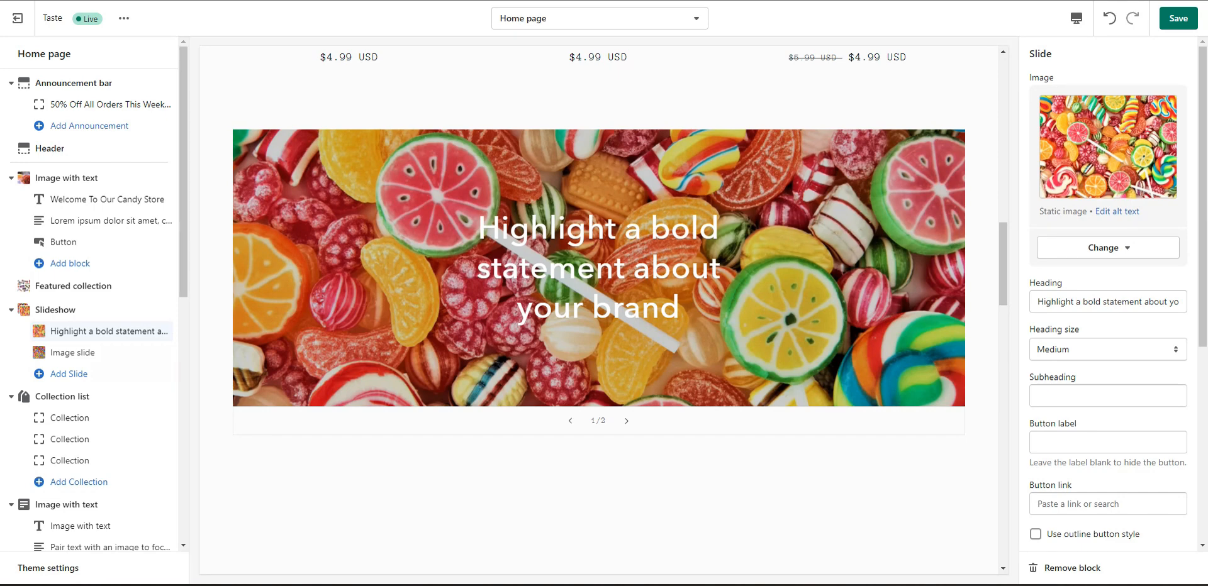
Step: Change the first slide heading to 'Lorem ipsum dolor sit amet', keeping Medium heading size
drag(1041, 304, 1203, 309)
text(Lorem ipsum dolor sit amet)
click(1105, 326)
scroll(1114, 352, down, 2)
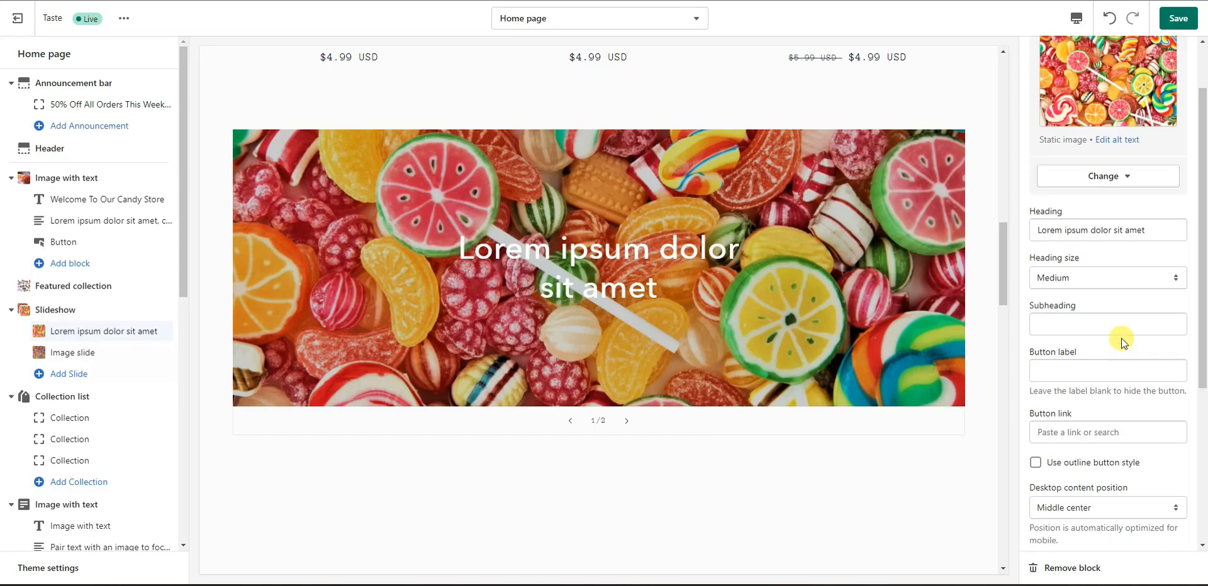
click(1124, 274)
click(1085, 314)
click(1105, 273)
click(1098, 303)
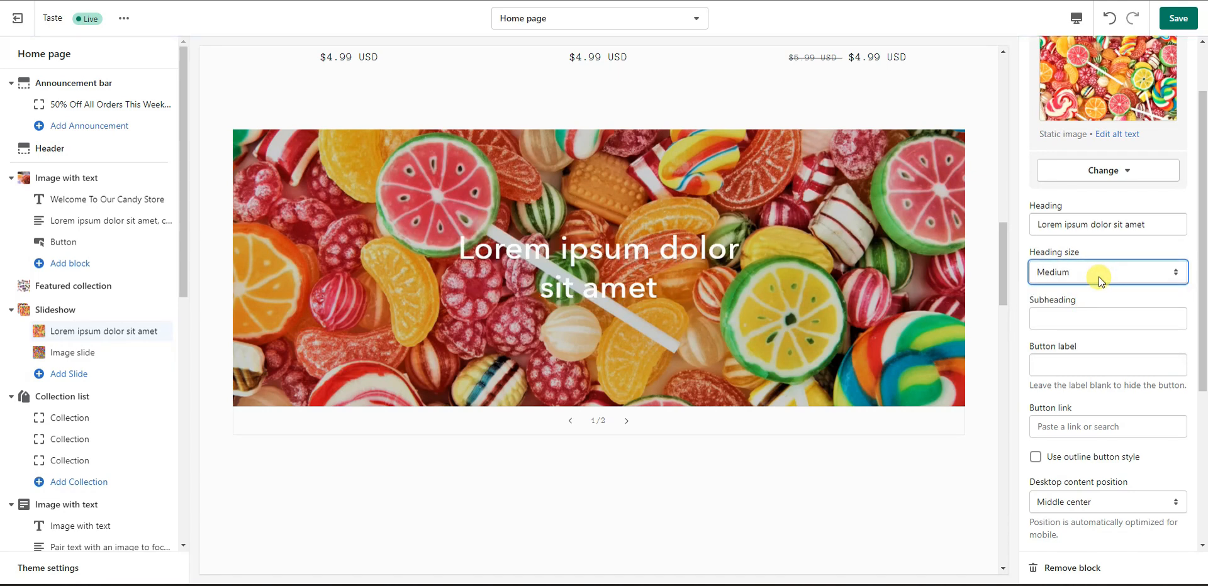
scroll(1107, 327, down, 1)
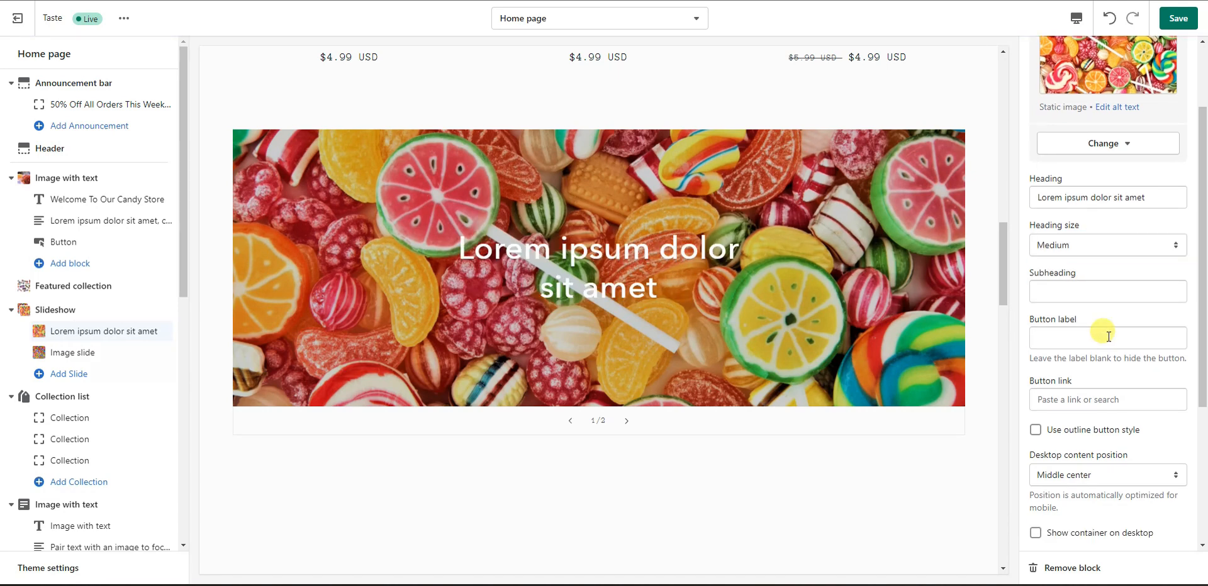
Step: Clear the first slide's subheading and button label so no button appears
click(1077, 300)
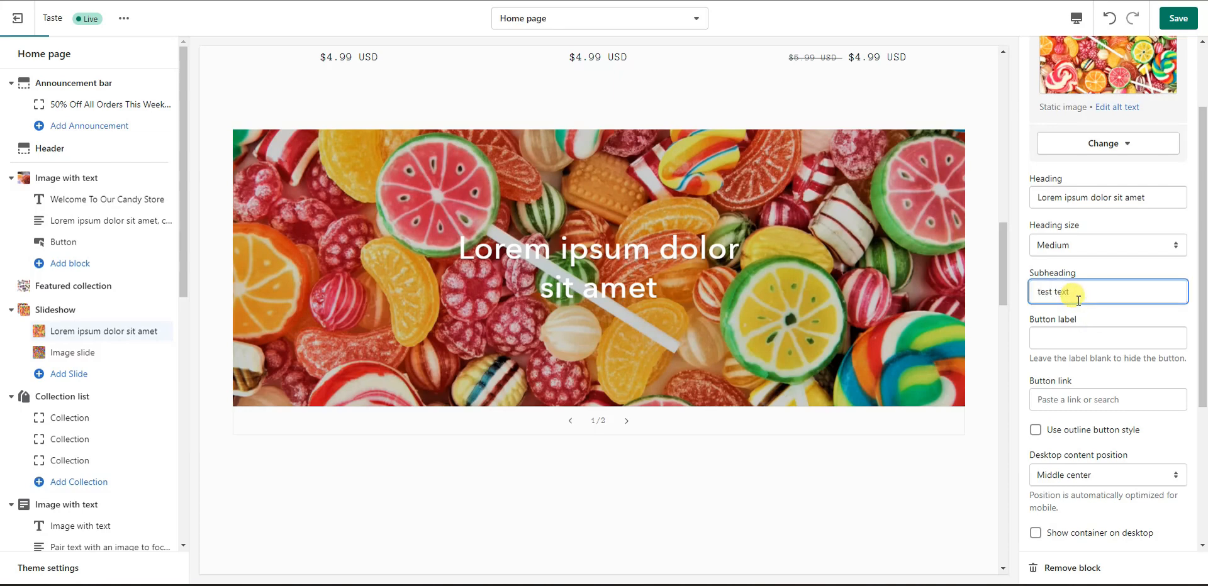
drag(1068, 291, 985, 302)
key(BackSpace)
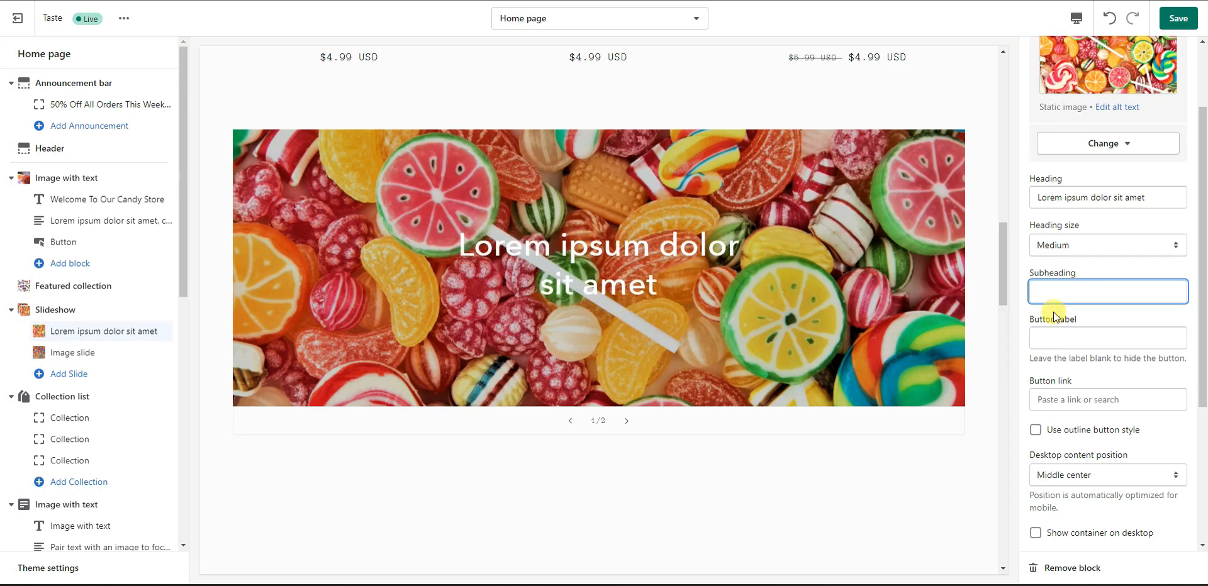
click(1065, 343)
click(1125, 319)
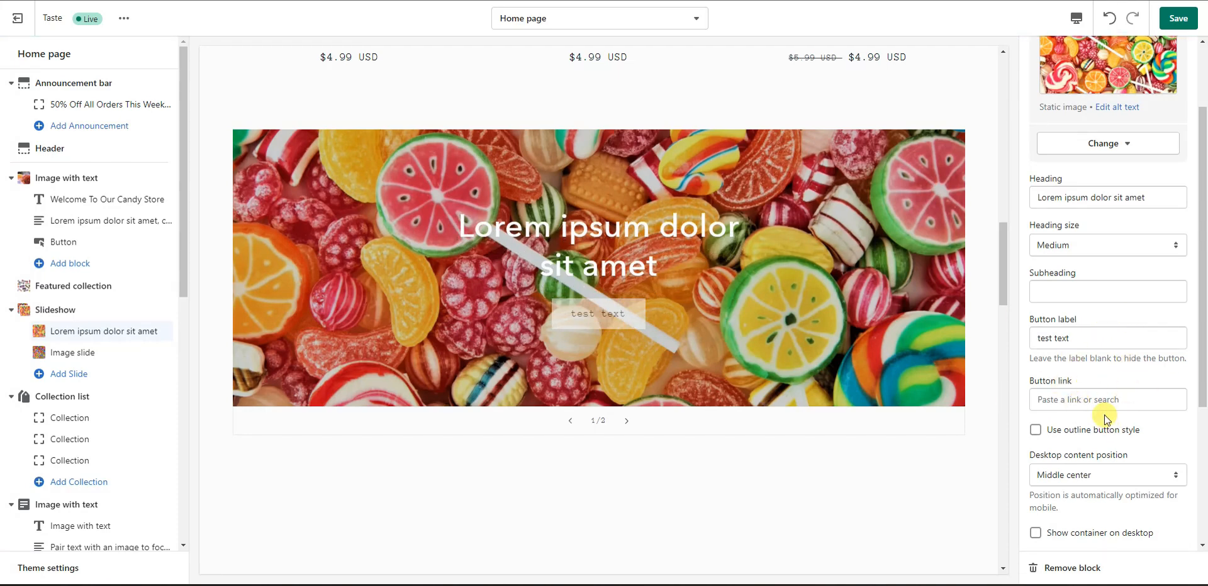
triple_click(1085, 341)
key(BackSpace)
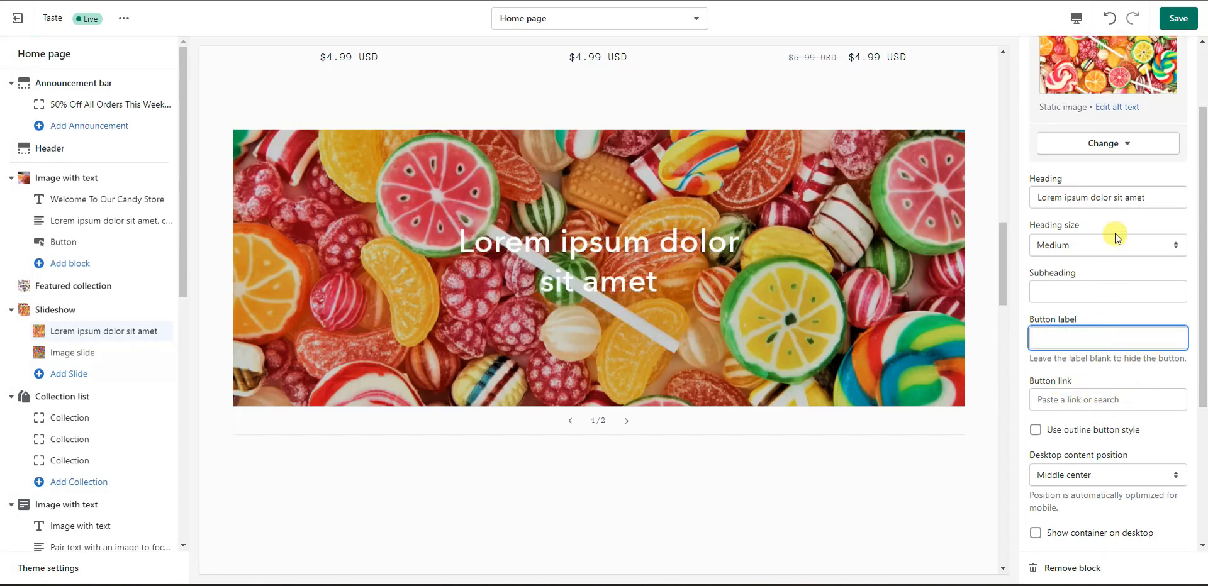
drag(1161, 194, 1019, 194)
key(ctrl+c)
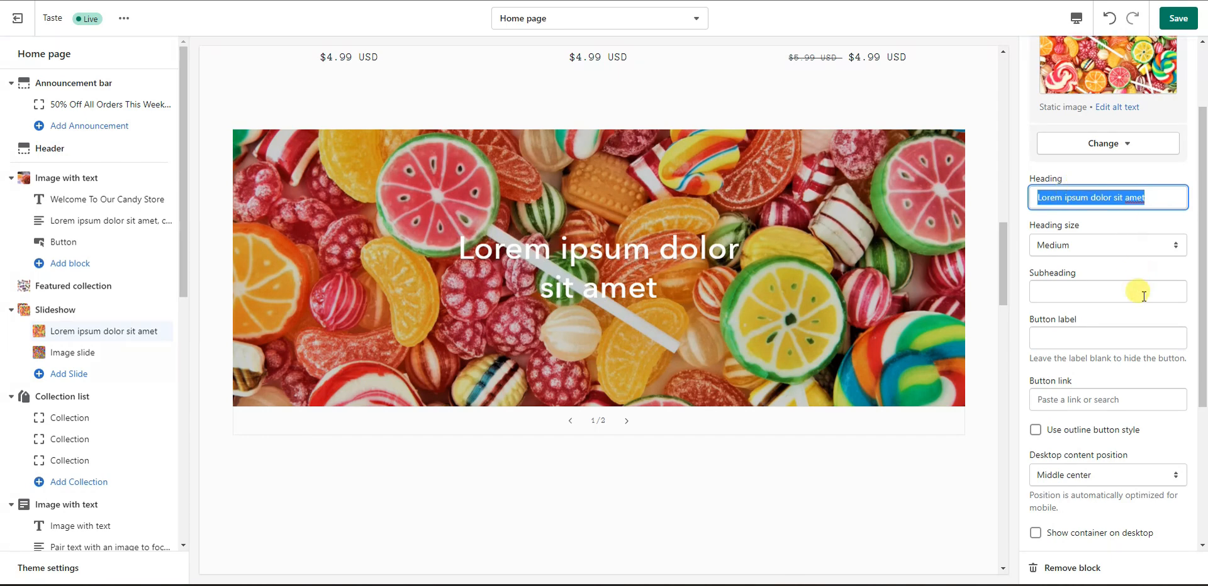
scroll(1145, 314, down, 1)
scroll(1140, 333, down, 1)
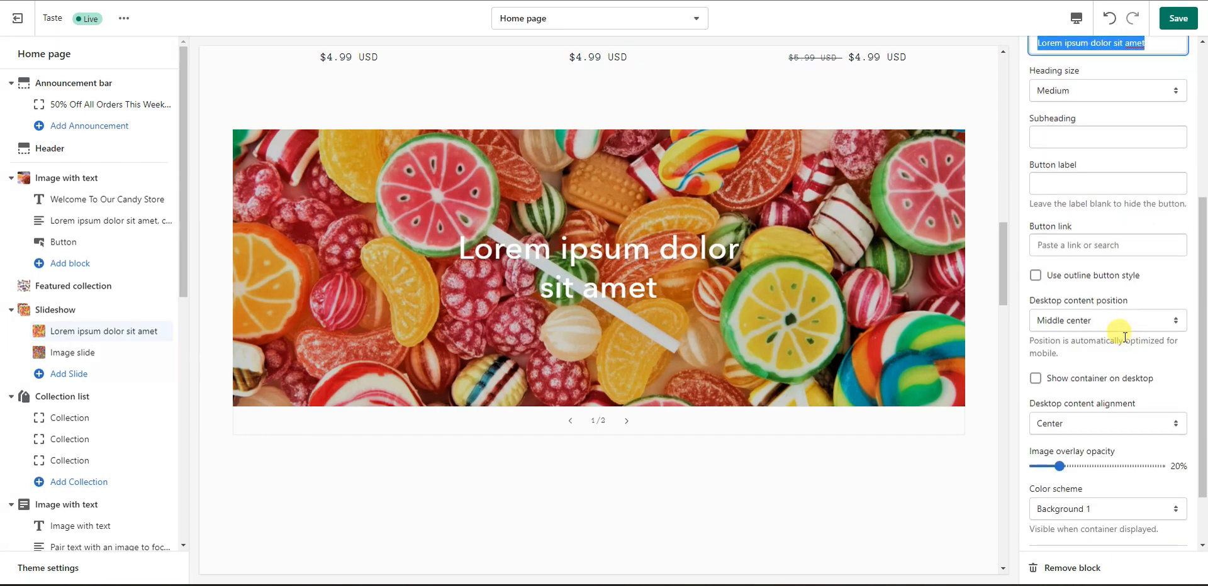
Step: Enable 'Show container on desktop' so the first slide's heading sits in a white box
scroll(1132, 342, down, 1)
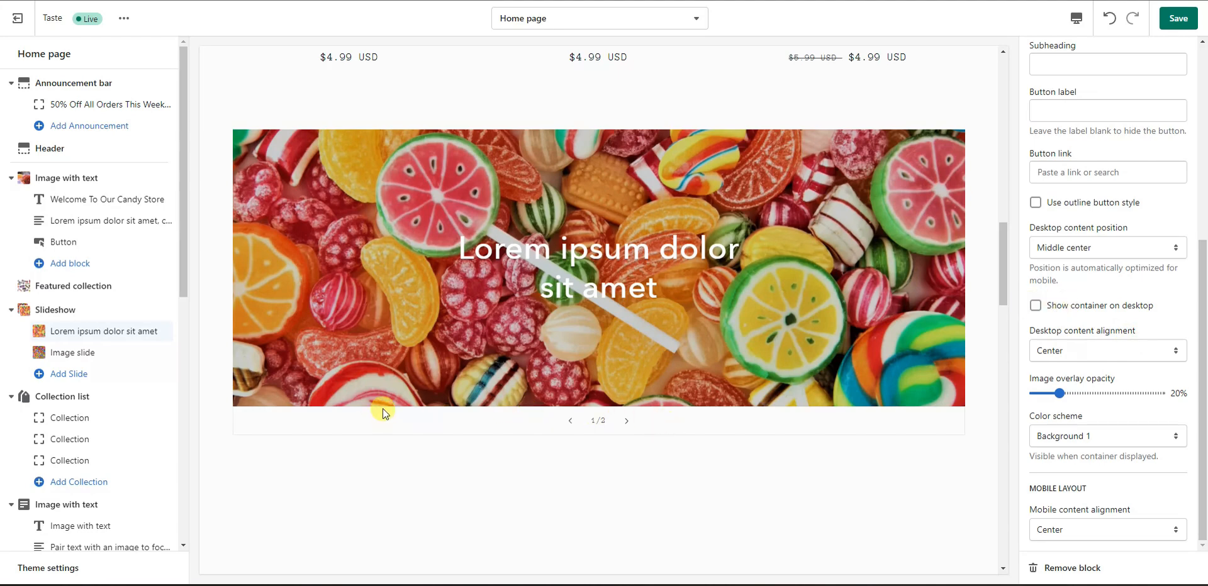
click(56, 356)
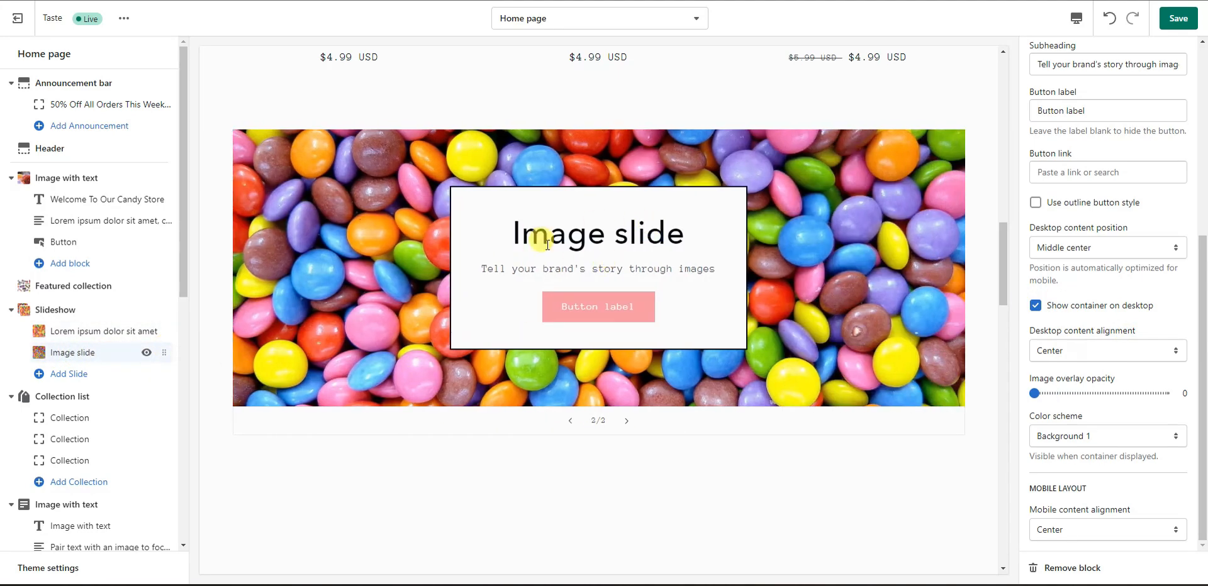
click(135, 332)
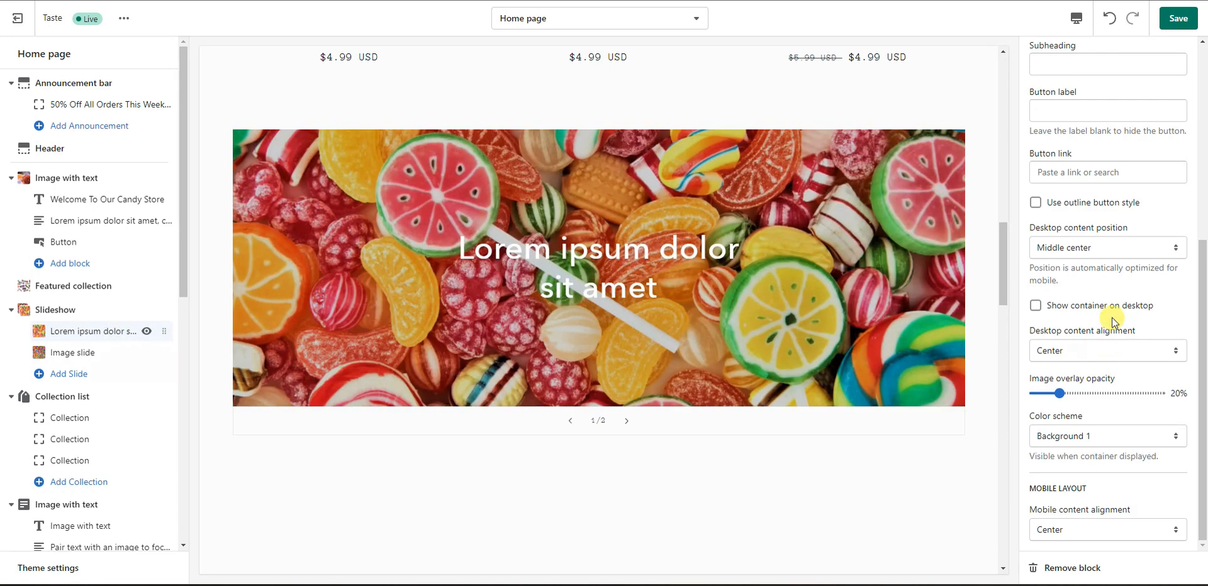
click(1036, 306)
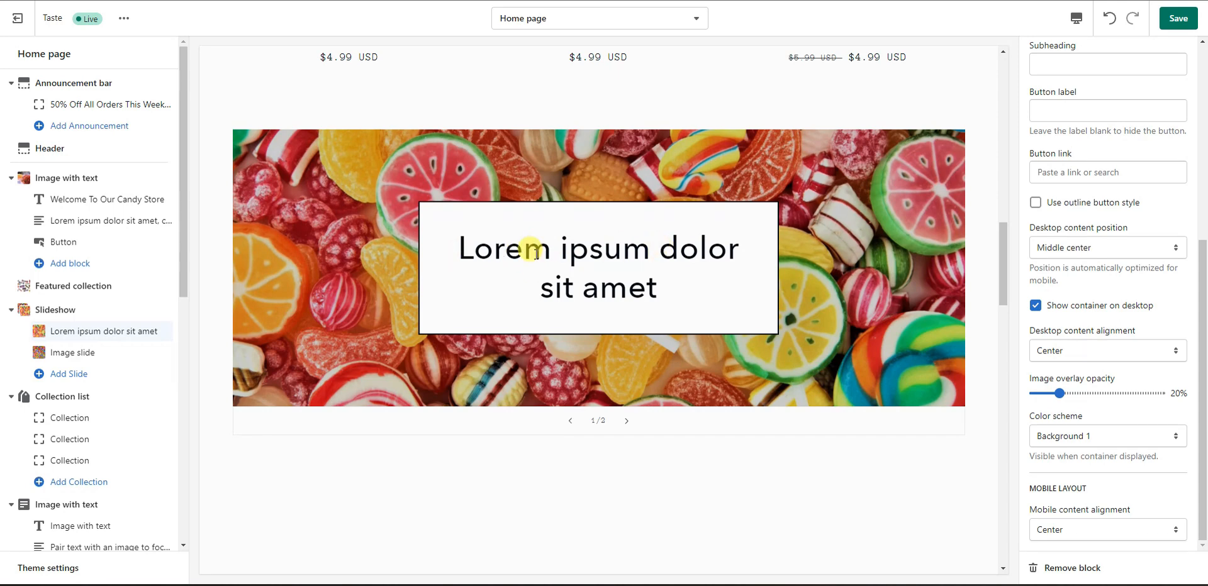
click(94, 356)
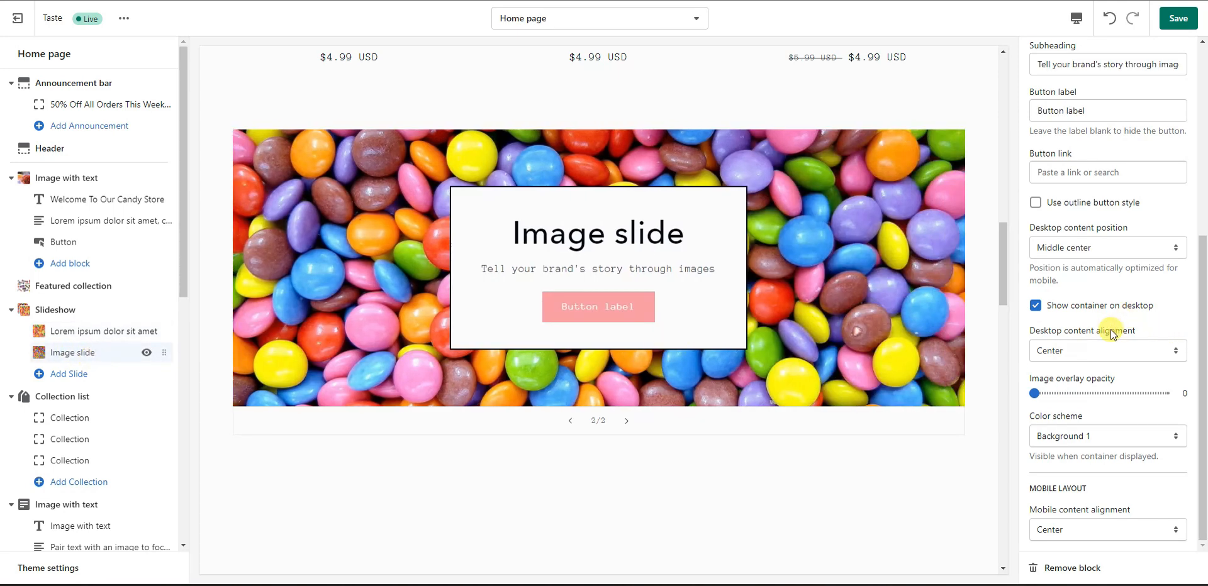
scroll(1113, 332, up, 1)
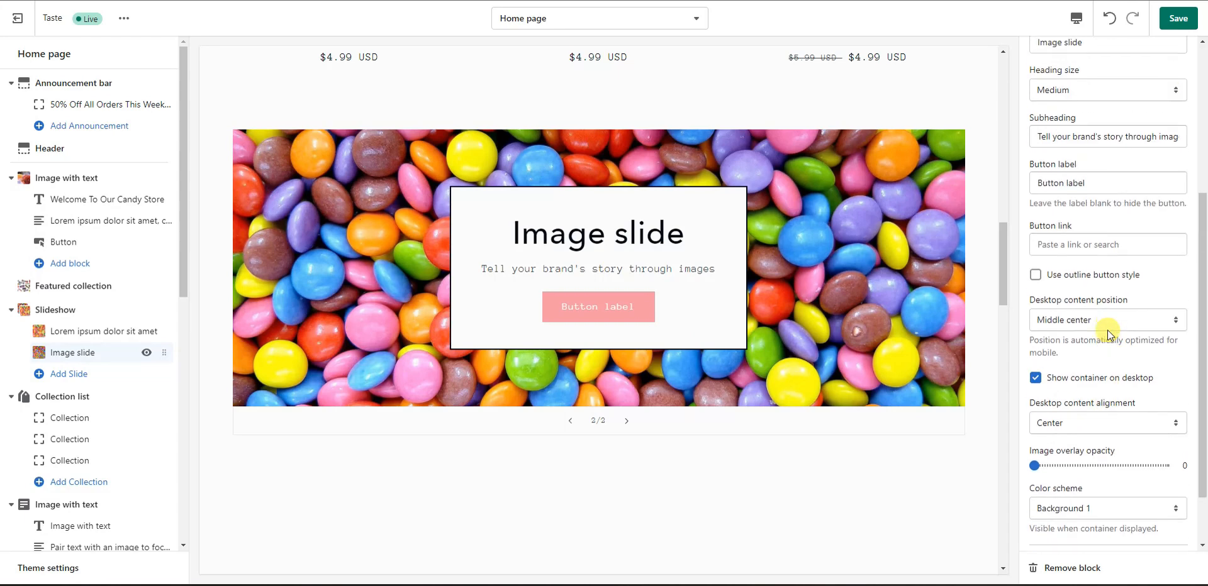
Step: Clear the second slide's button label and subheading text
triple_click(1101, 188)
key(BackSpace)
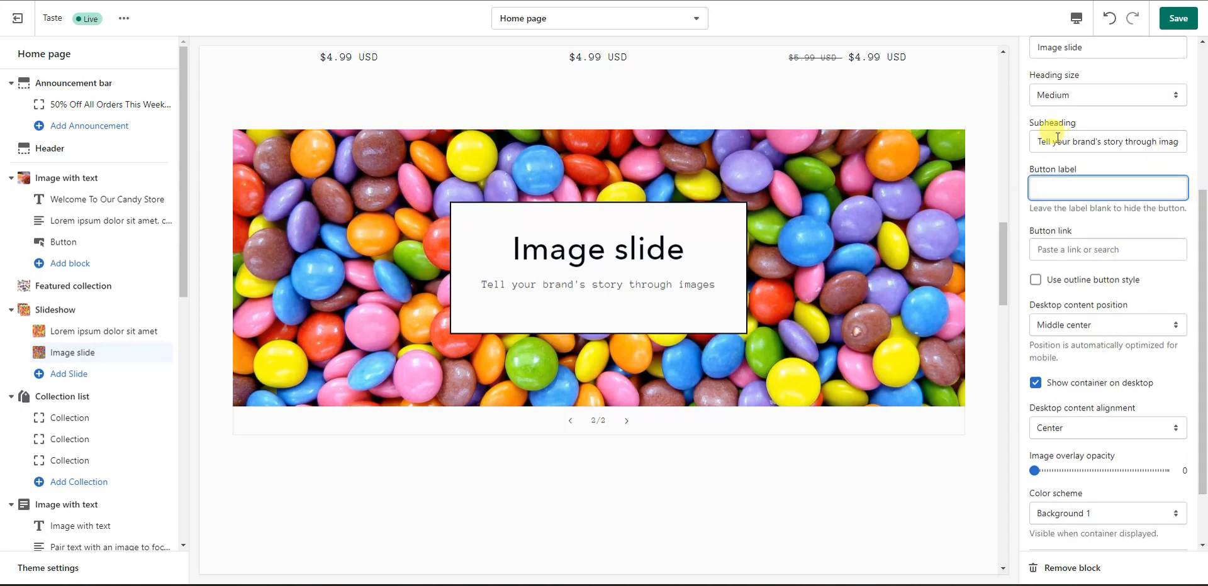
triple_click(1033, 141)
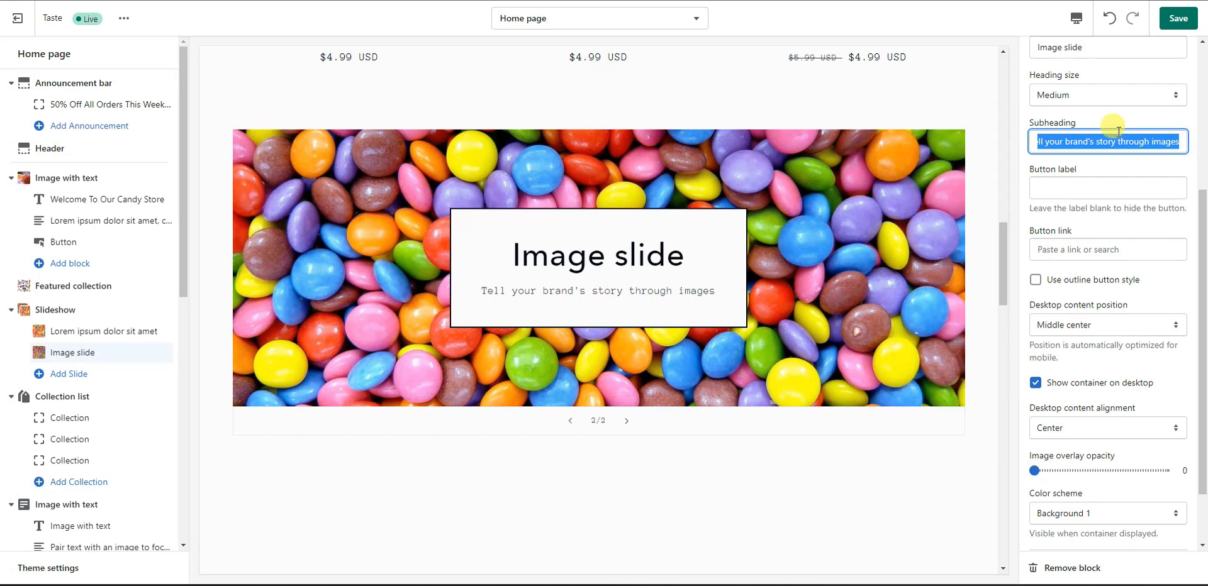
key(BackSpace)
scroll(1091, 112, up, 2)
Step: Replace the second slide's heading with 'Sed quam sapien, tempor at enim eu,'
triple_click(1085, 201)
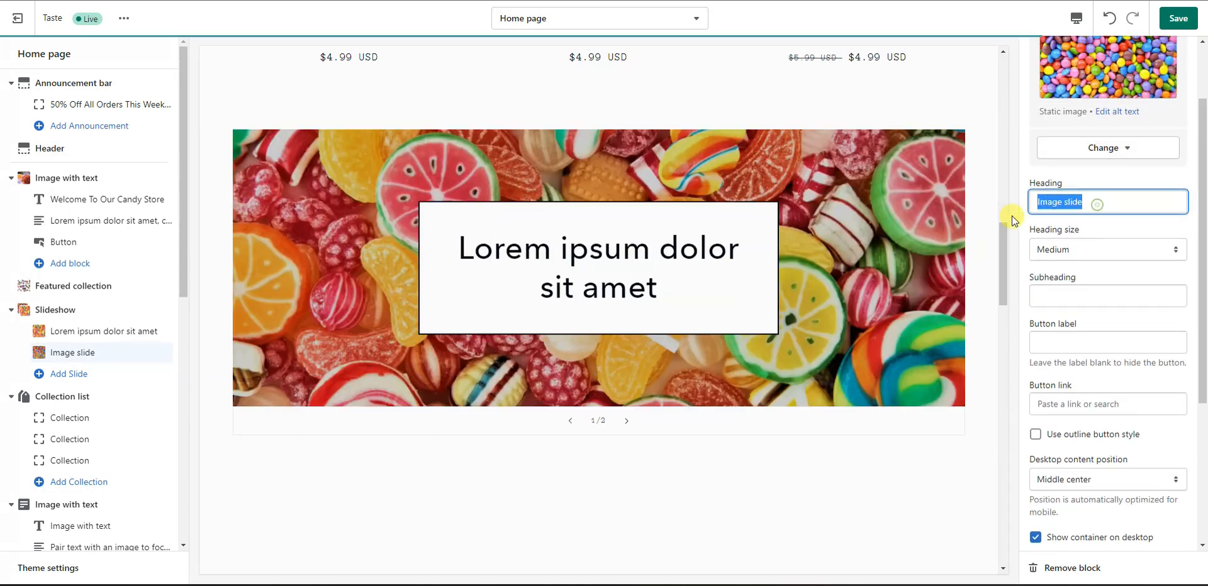
key(ctrl+v)
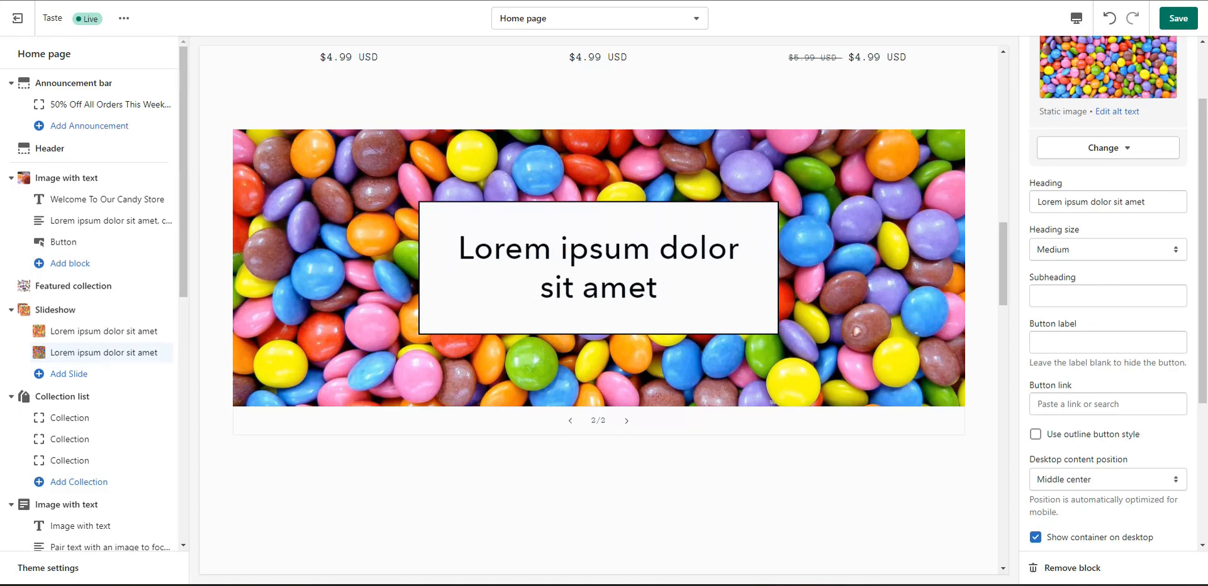
triple_click(1156, 201)
text(Sed quam sapien, tempor at enim eu,)
click(1128, 228)
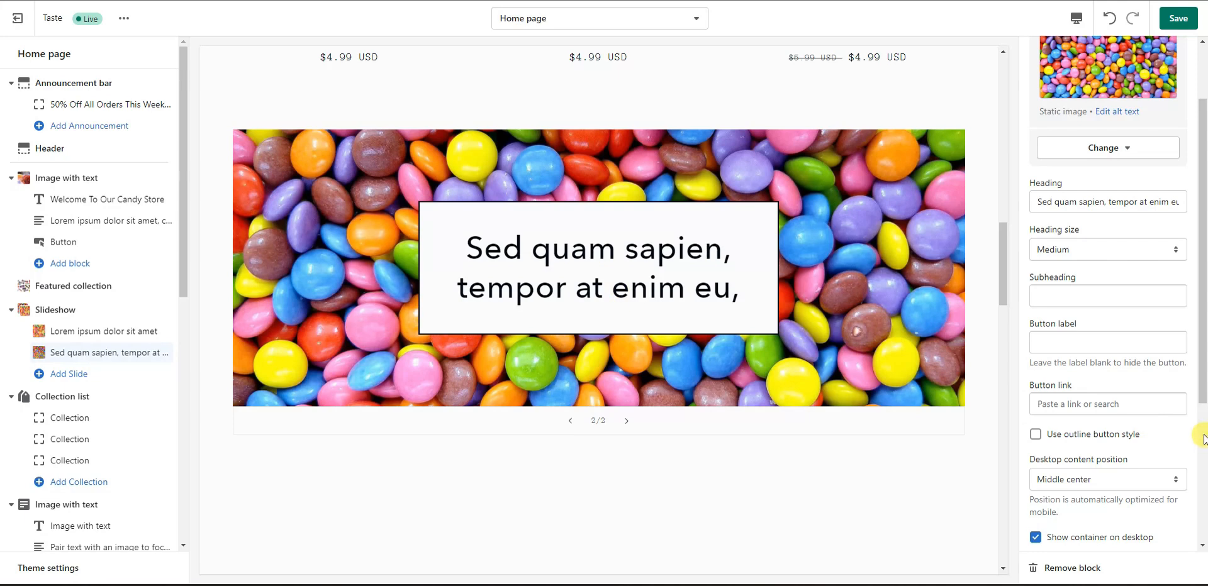
scroll(1132, 415, down, 4)
scroll(1132, 410, up, 1)
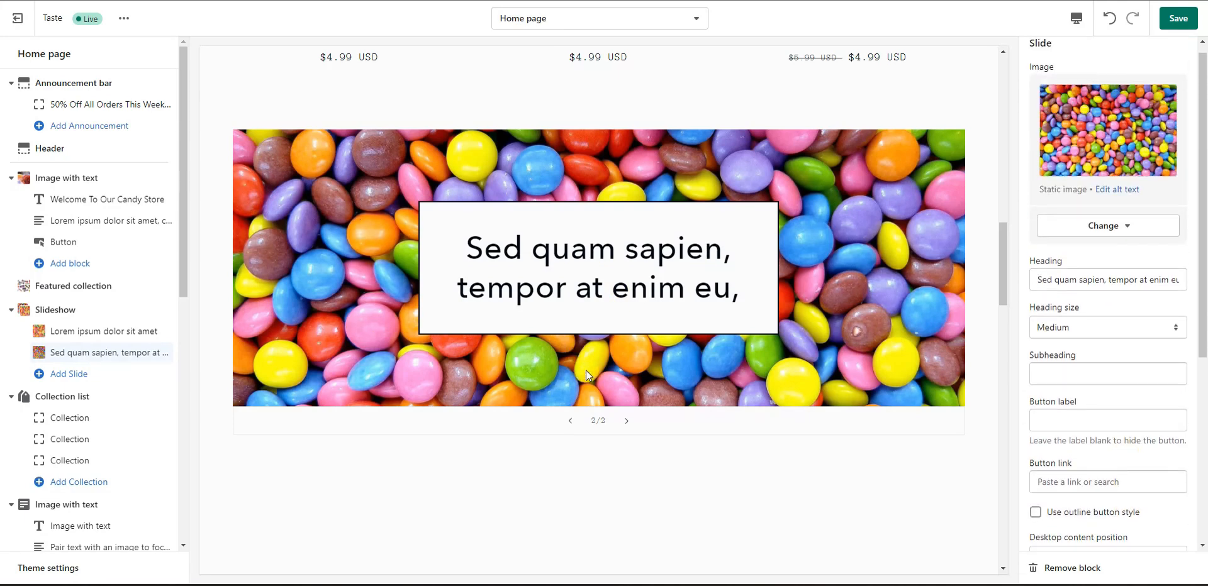
scroll(1144, 333, down, 5)
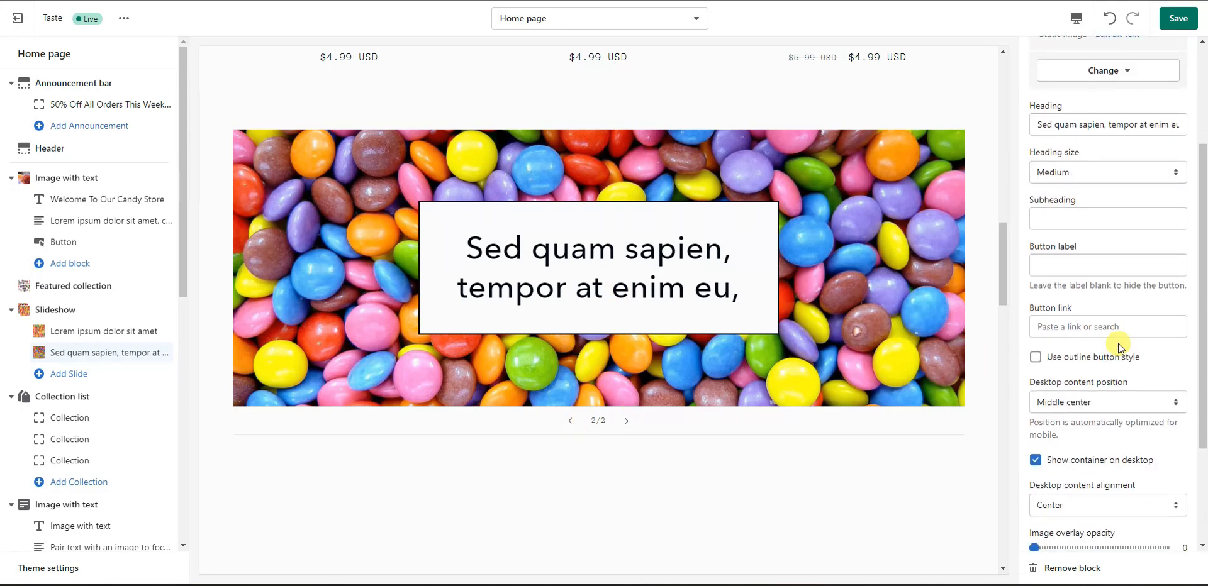
Step: Save the slideshow changes to the theme
click(1161, 19)
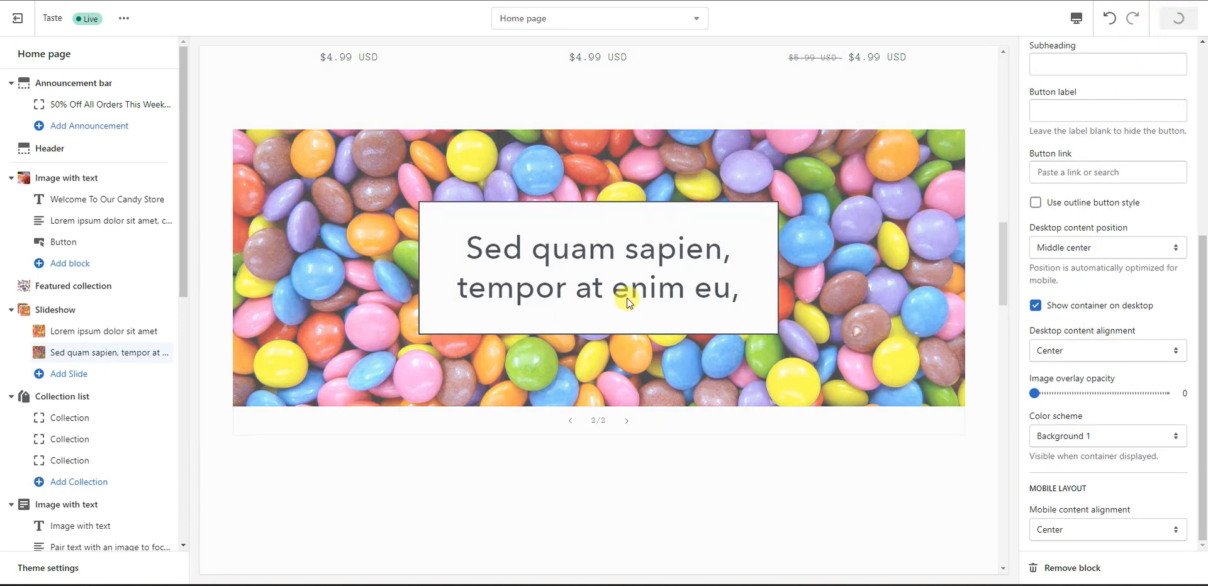
scroll(658, 338, up, 8)
scroll(760, 343, up, 2)
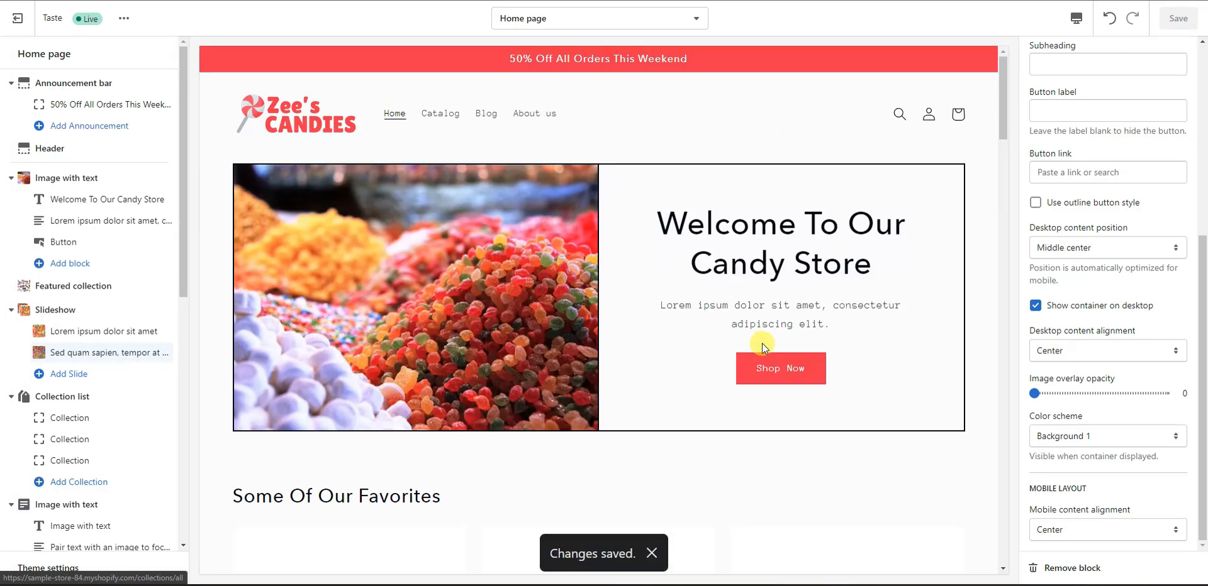
scroll(755, 333, down, 15)
scroll(742, 319, down, 5)
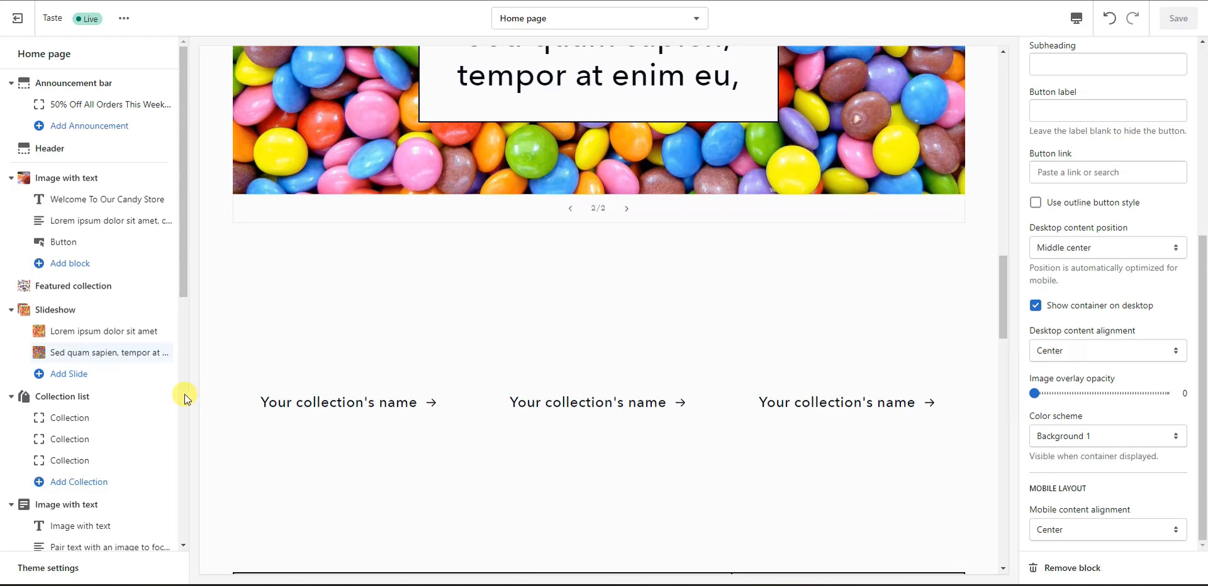
Step: Begin entering 'Our Collections' as the Collection list section heading
click(82, 397)
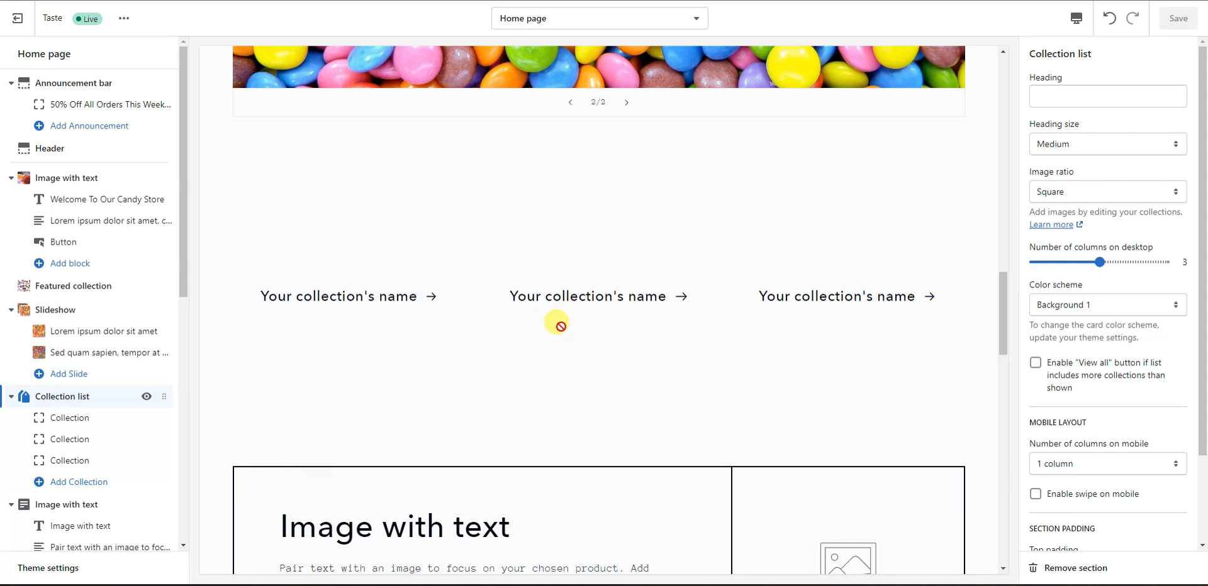
click(1080, 96)
text(O)
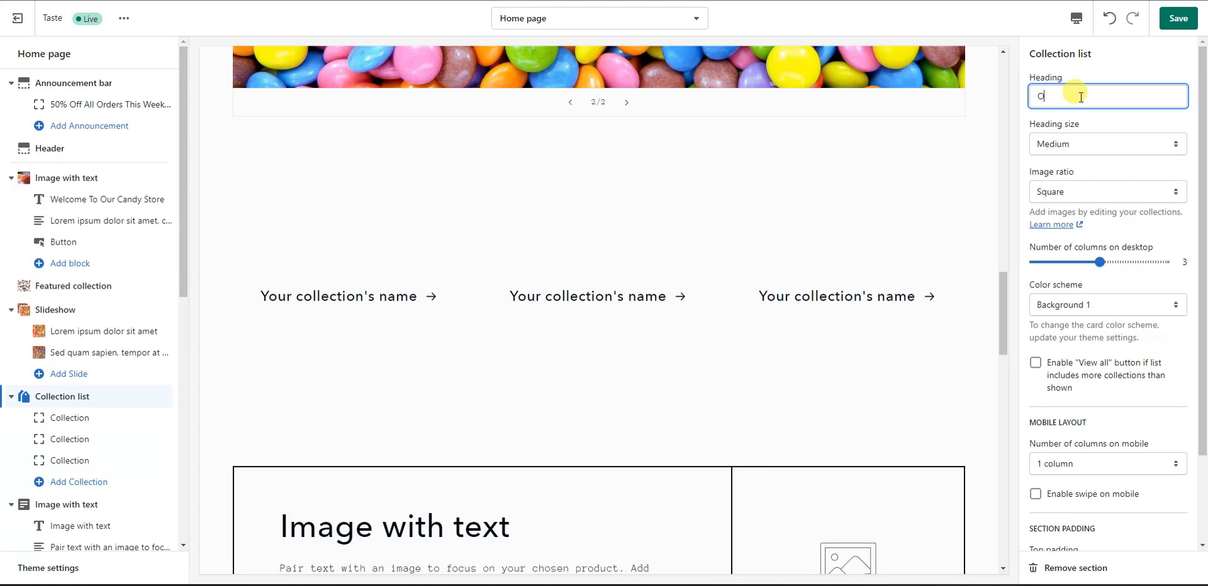
text(ur Collections)
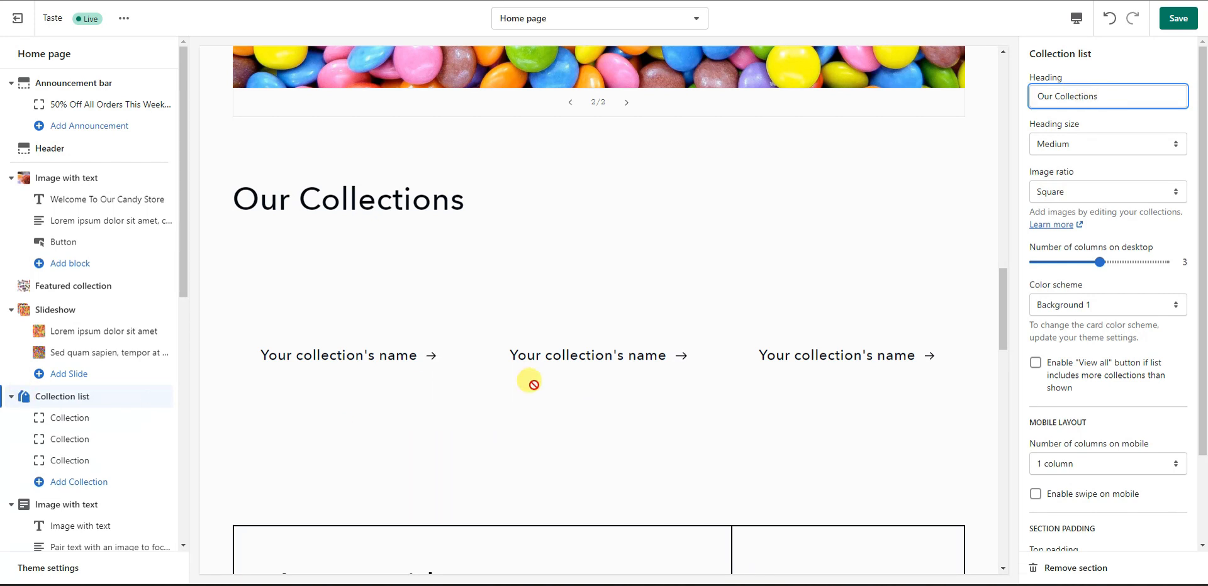
Step: Assign Candy Bars and Candy Canes to the first two collection slots
click(76, 418)
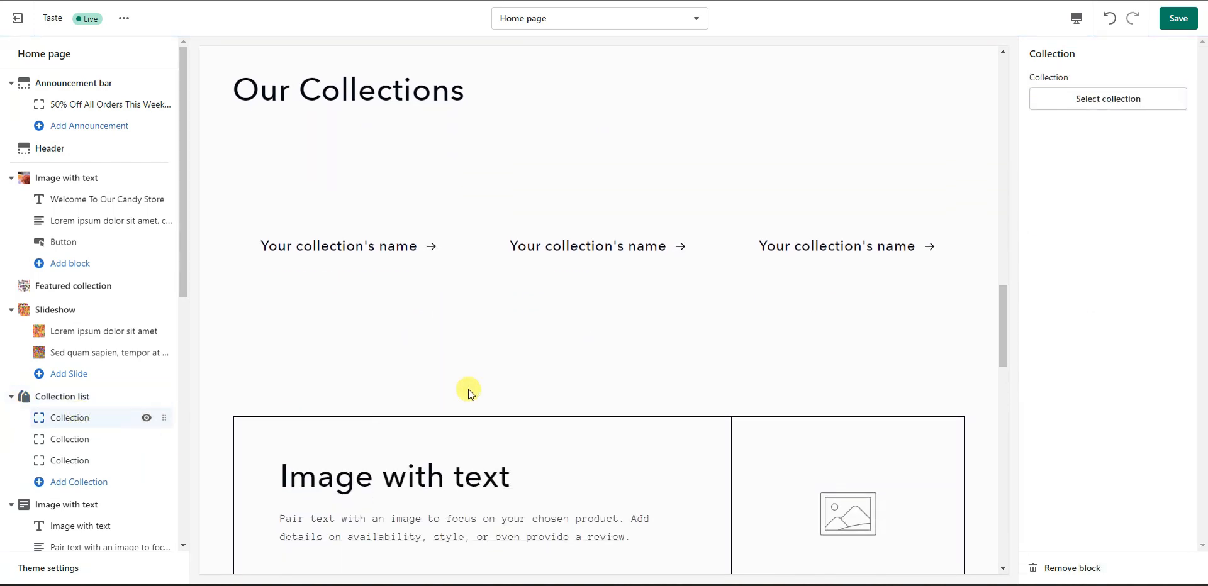
click(1098, 99)
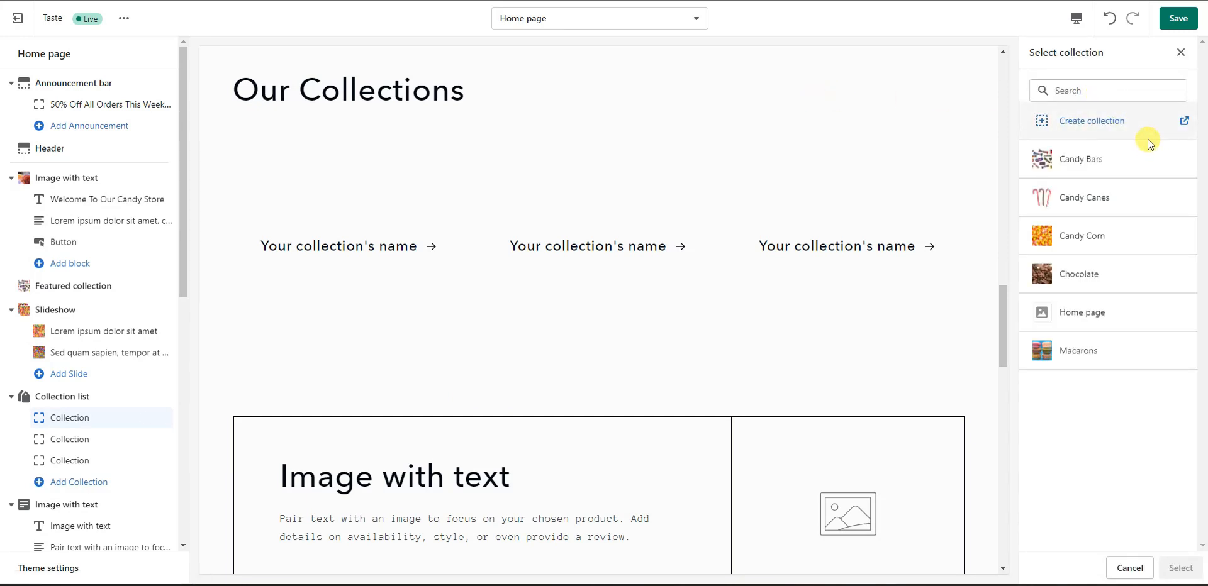
click(1103, 164)
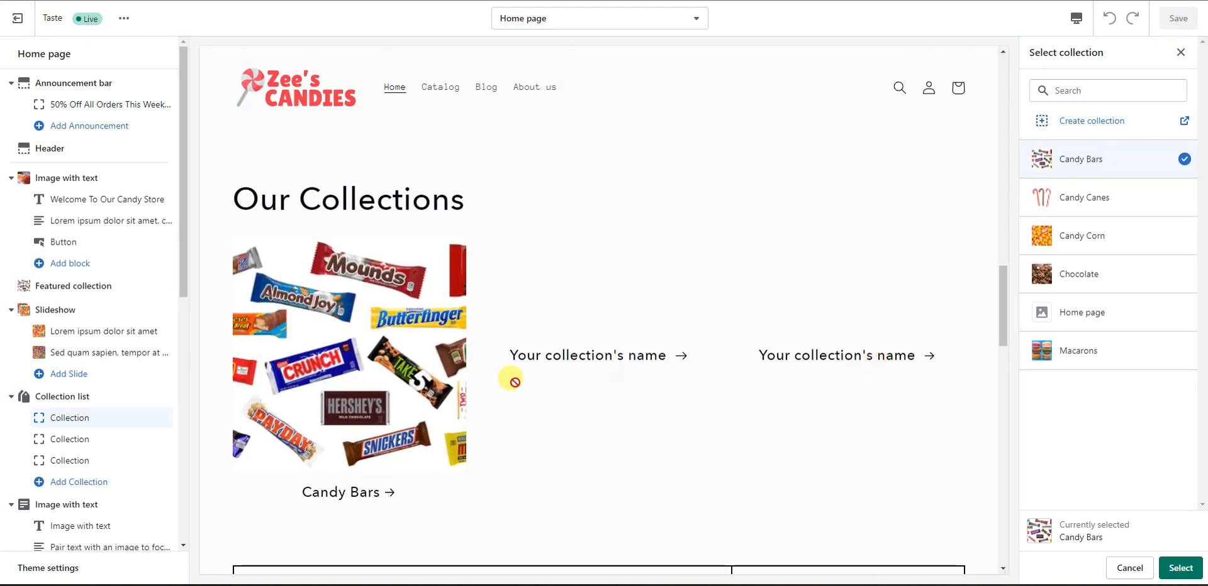
click(1181, 568)
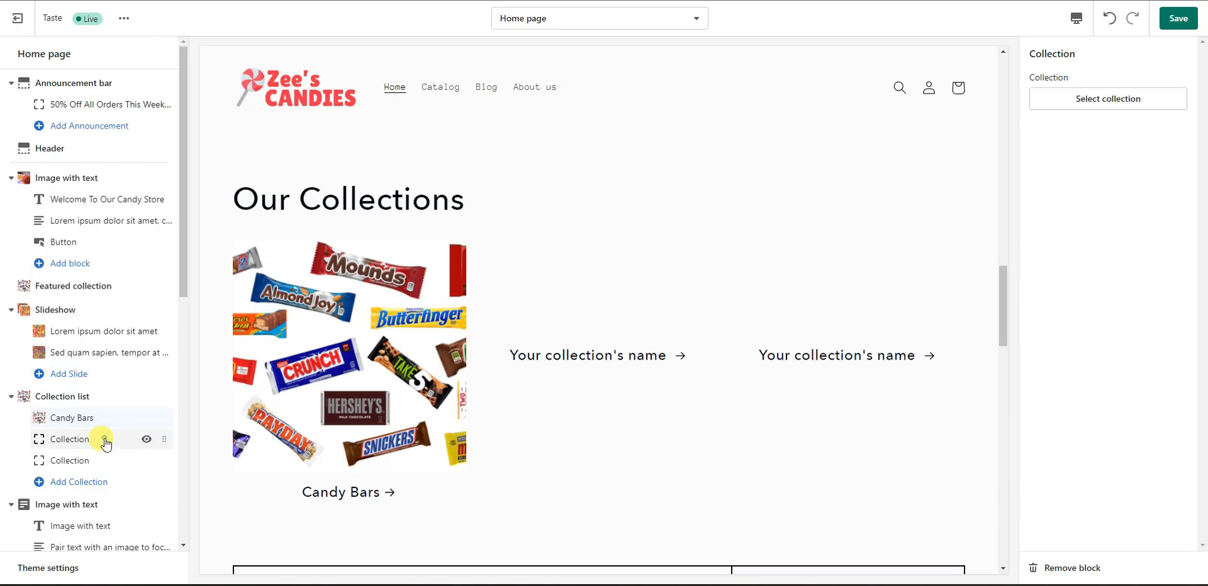
click(126, 439)
click(1124, 109)
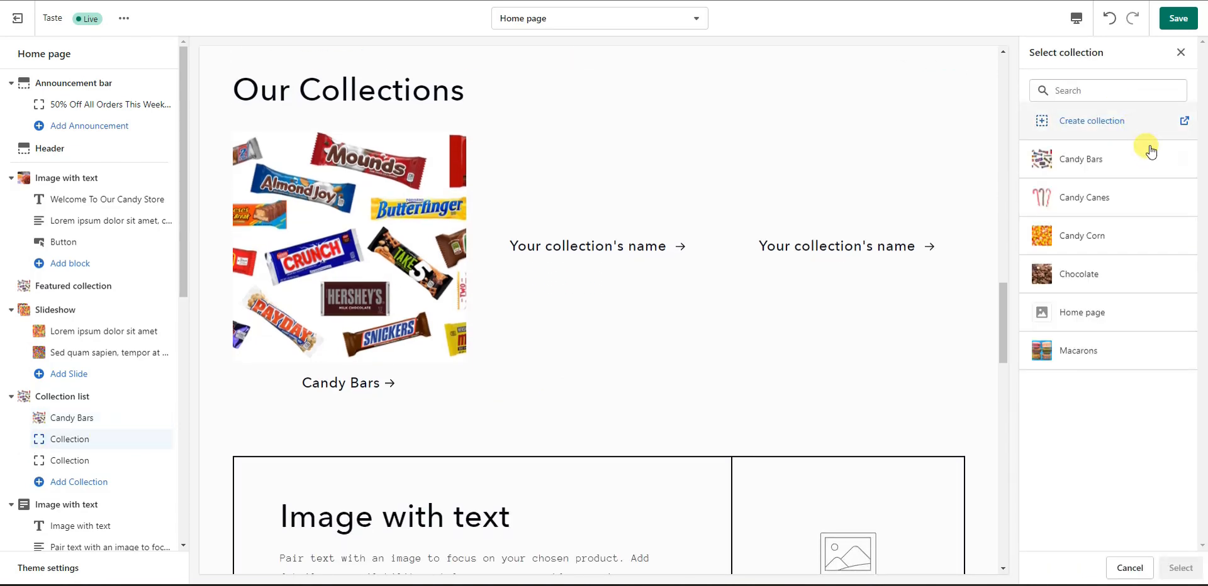
click(1119, 204)
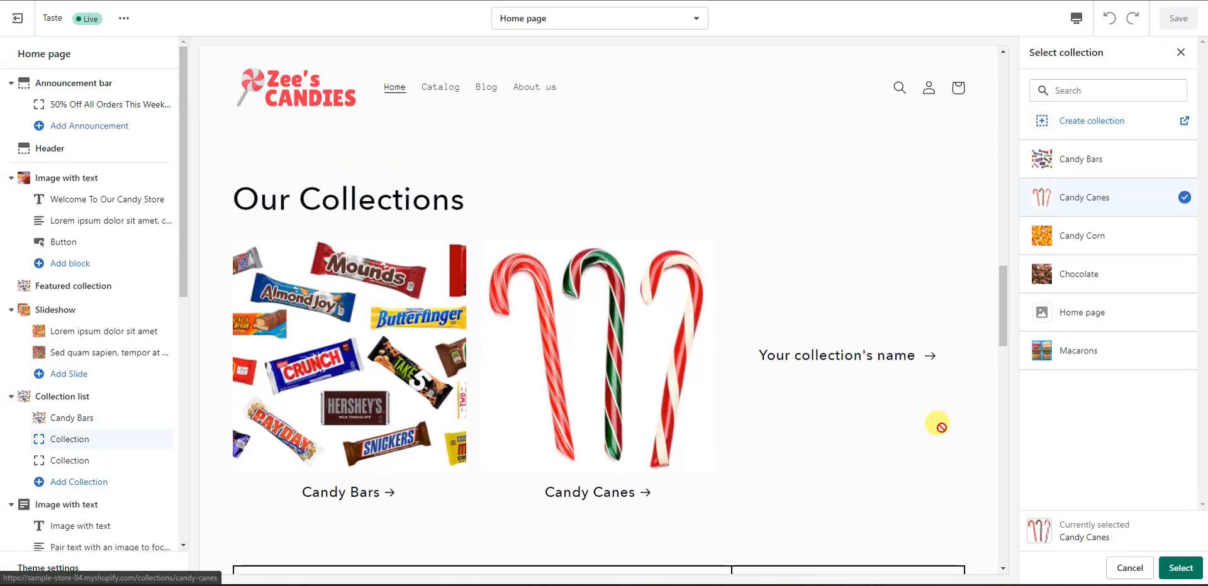
click(1182, 568)
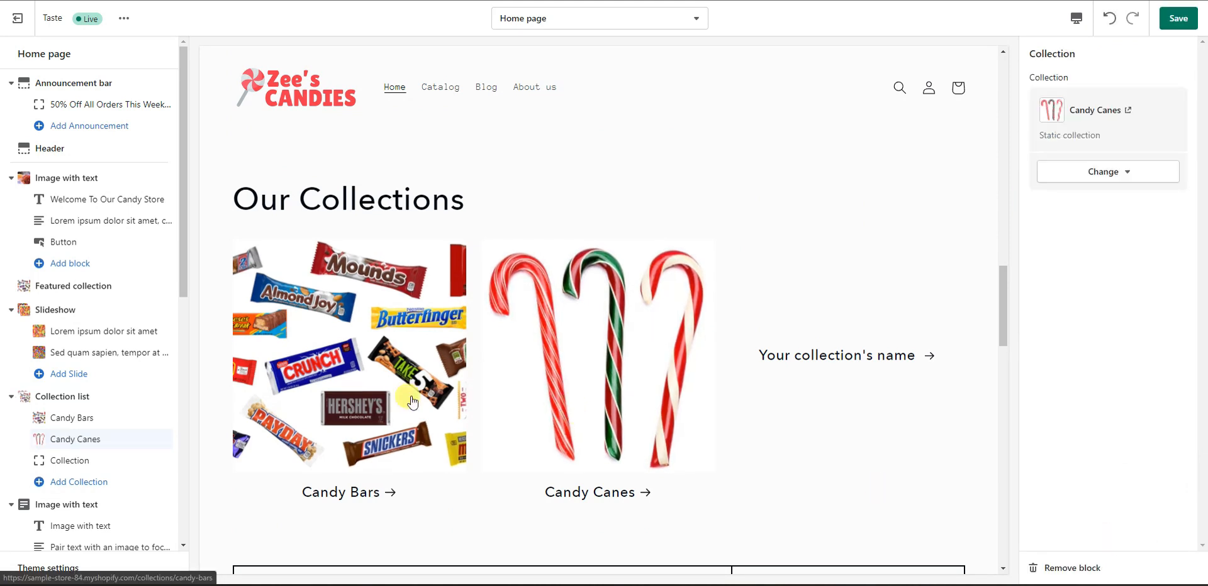
scroll(104, 503, down, 2)
Step: Assign Candy Corn to the third collection slot
click(96, 383)
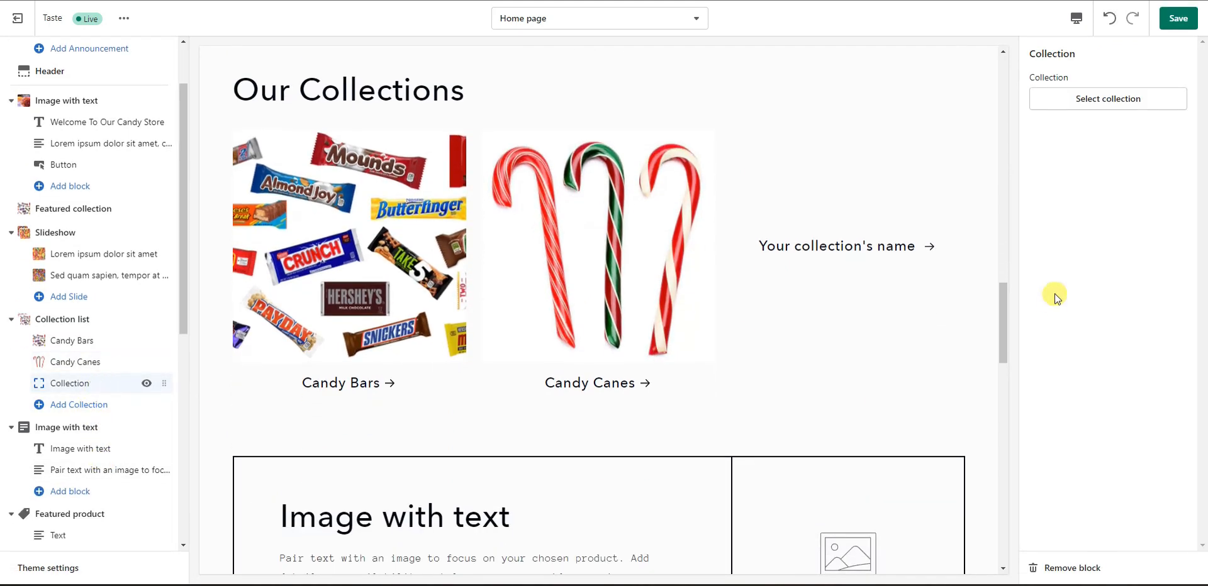
click(1080, 112)
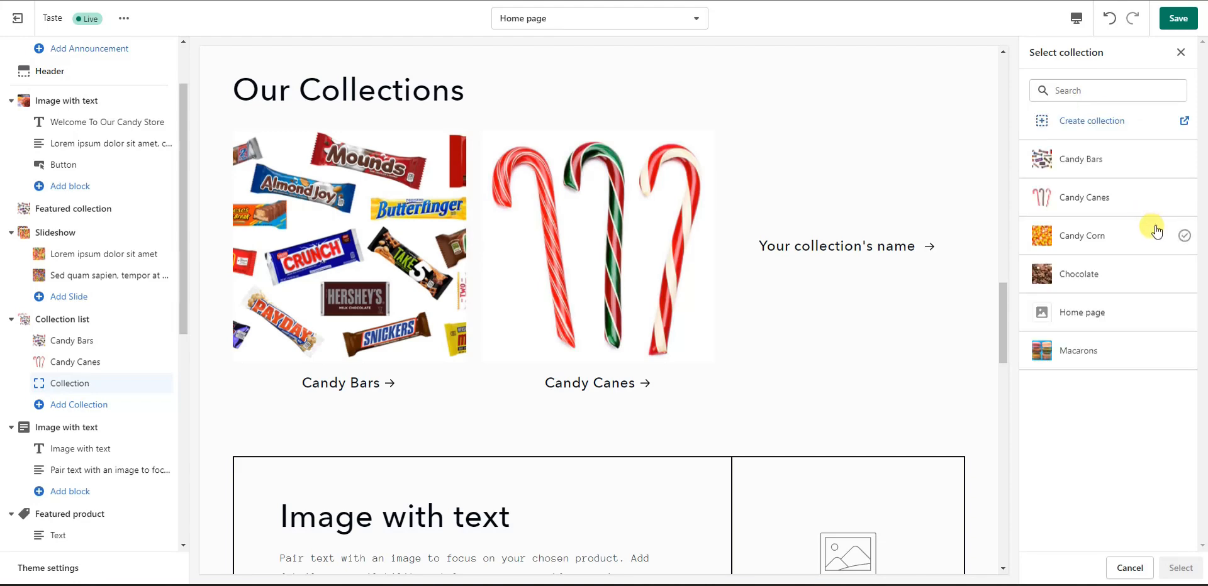
click(1098, 245)
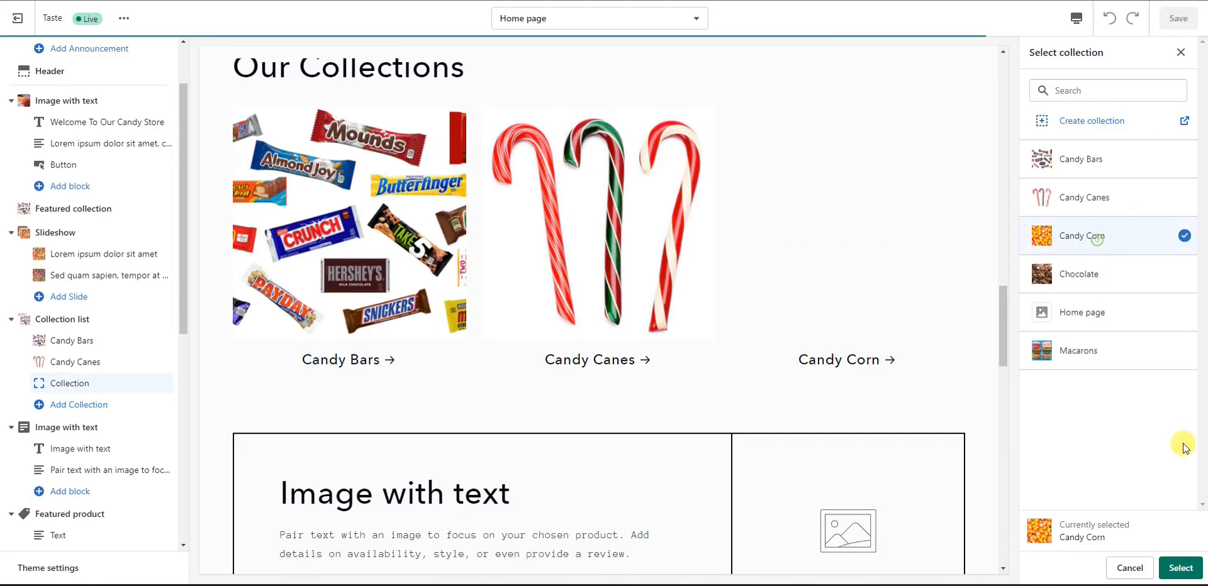
click(1181, 568)
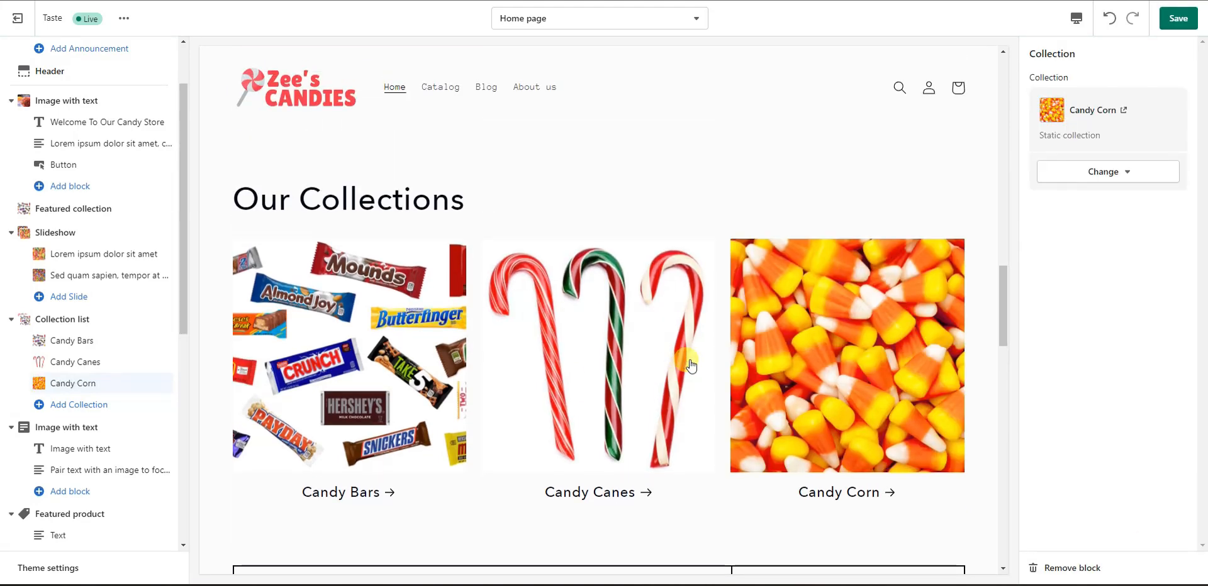
scroll(726, 367, down, 1)
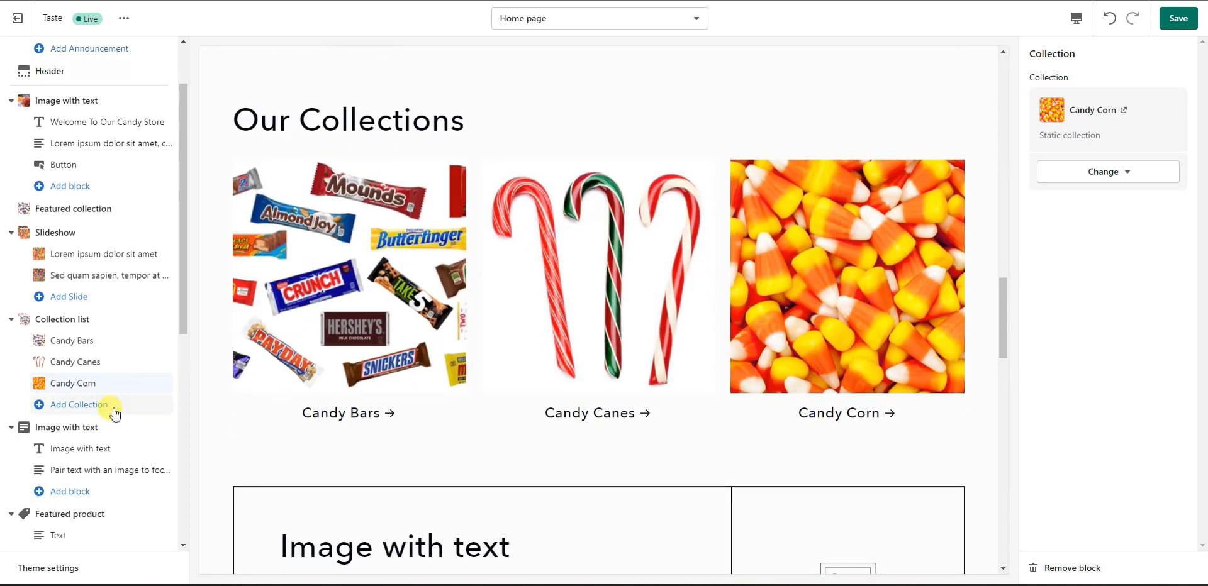
Step: Add Chocolate and Macarons as new collection blocks in the Our Collections grid
click(92, 405)
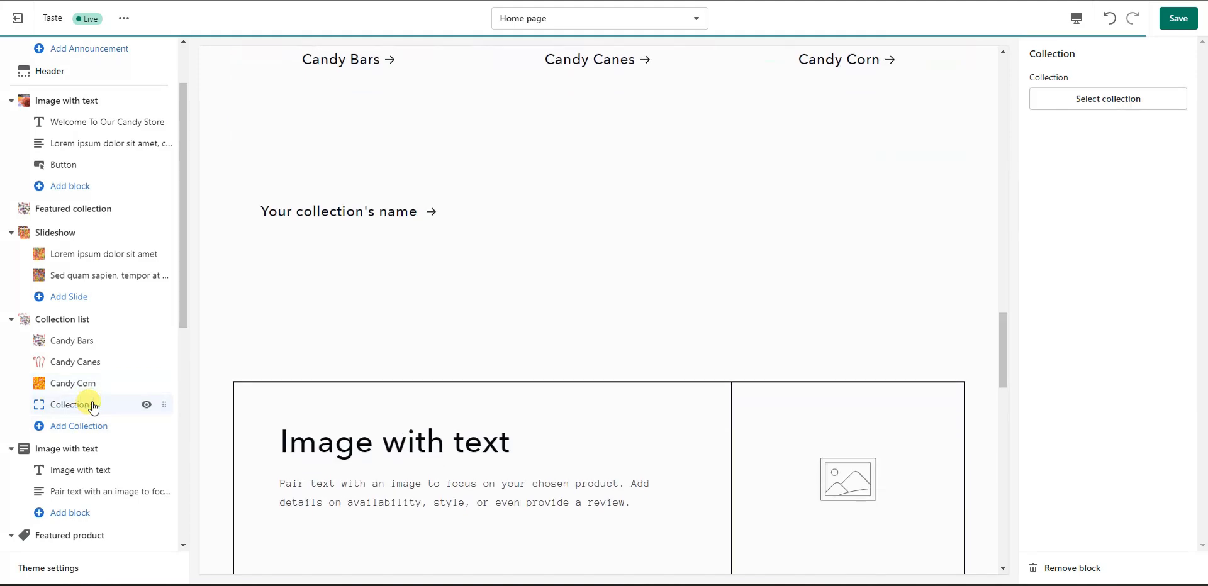
scroll(378, 440, up, 3)
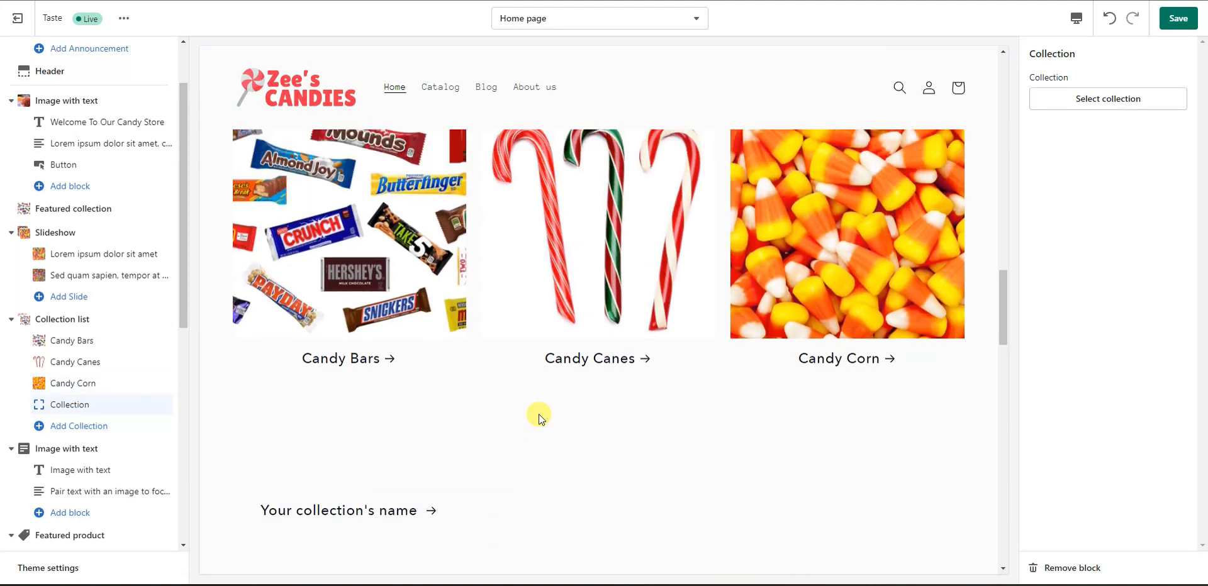
click(1135, 100)
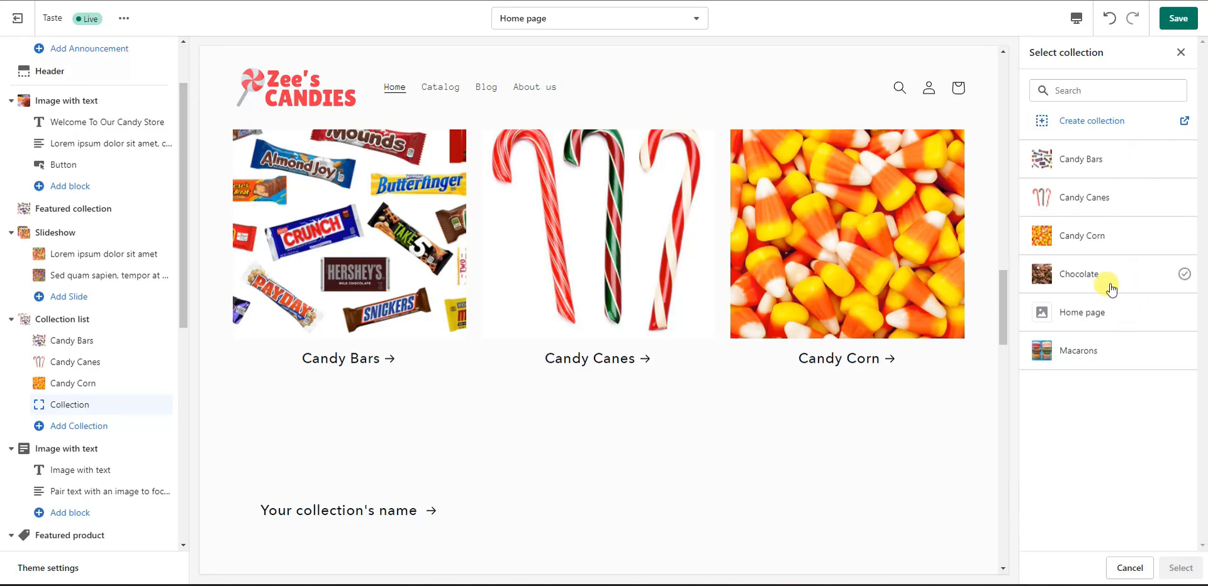
click(1093, 275)
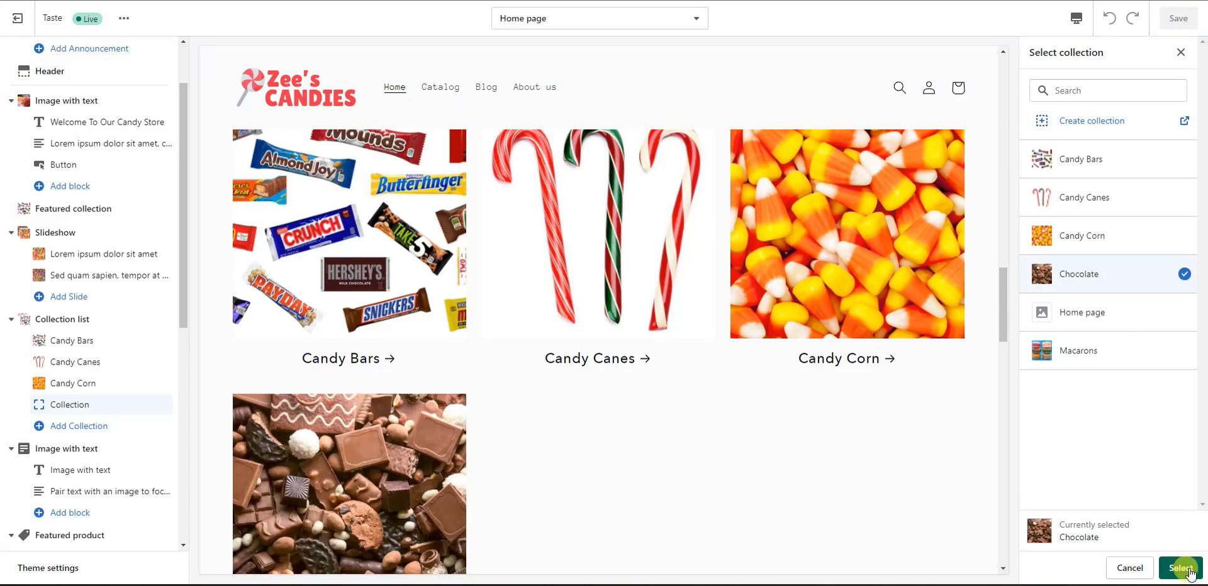
click(1181, 568)
scroll(692, 450, down, 3)
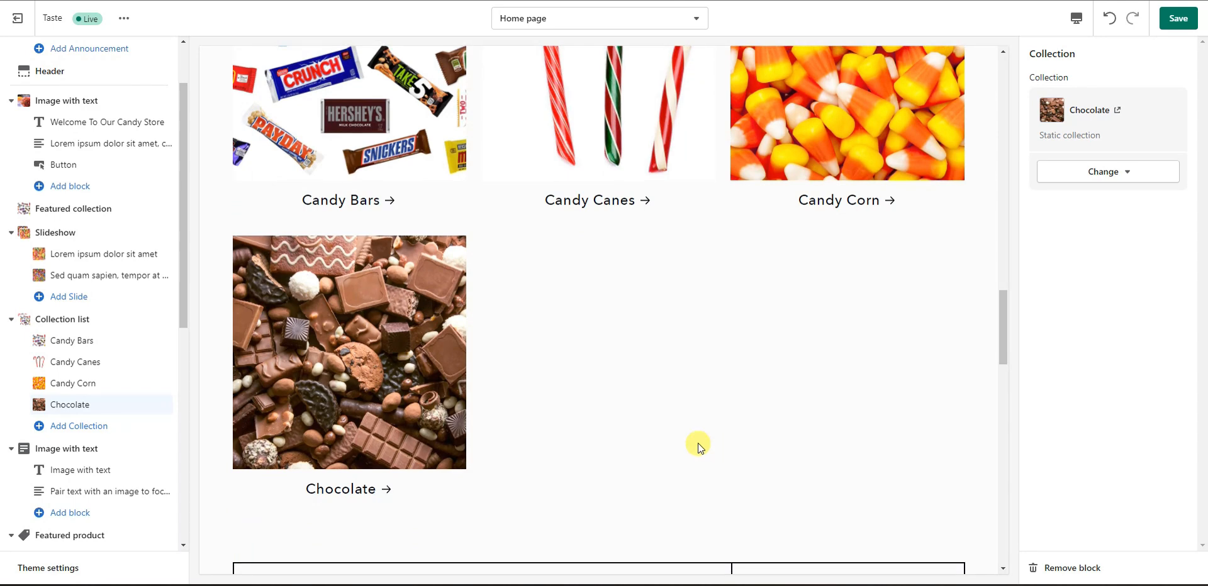
click(78, 426)
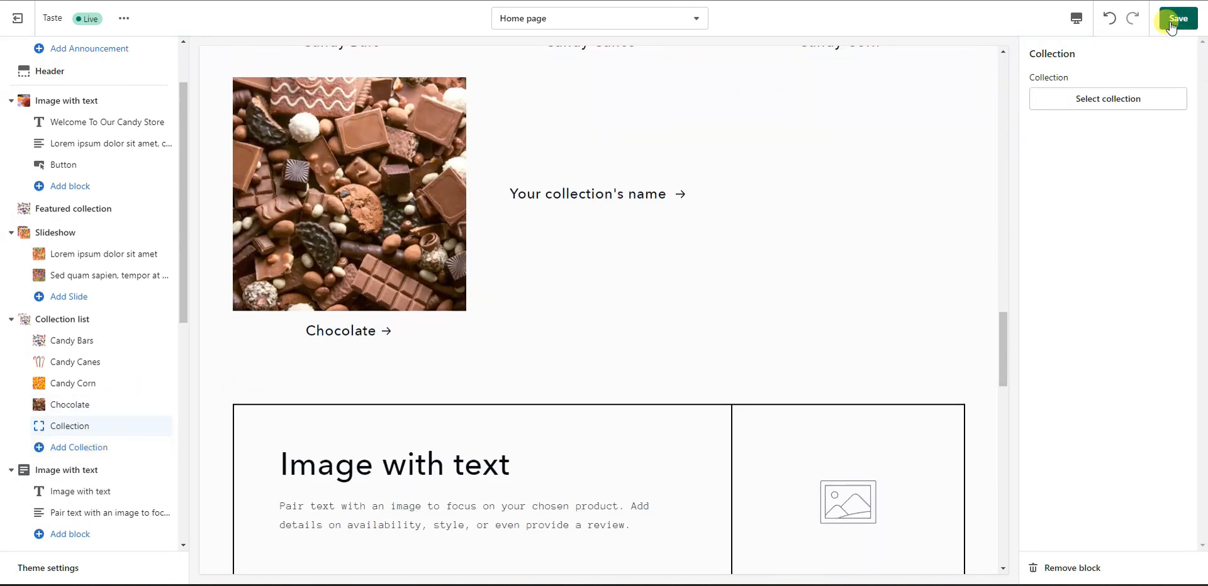
click(1114, 99)
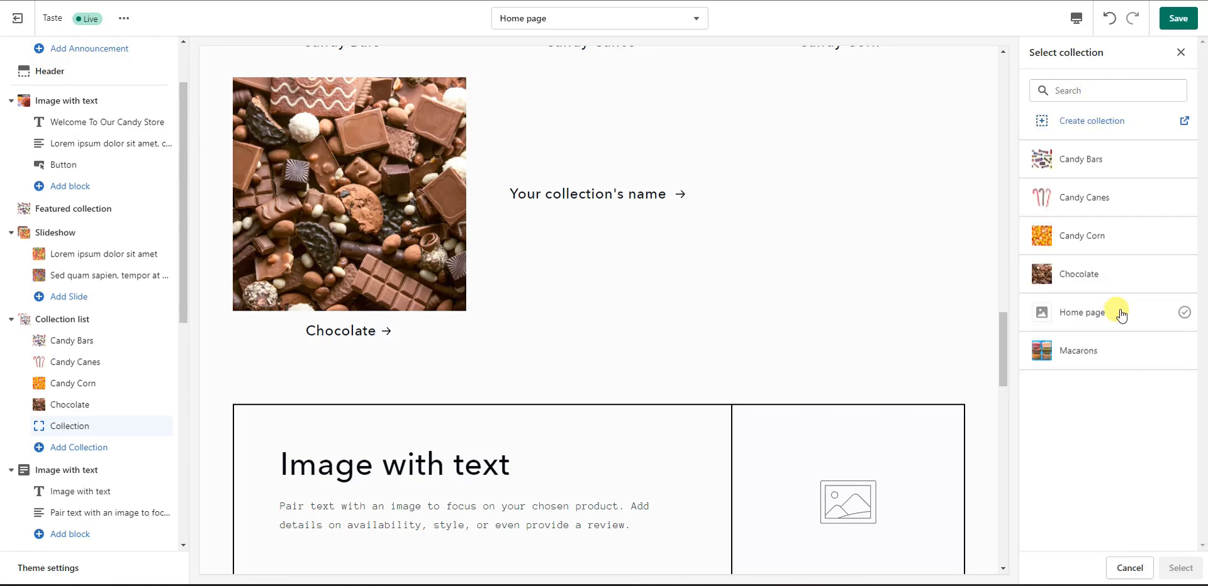
click(1108, 350)
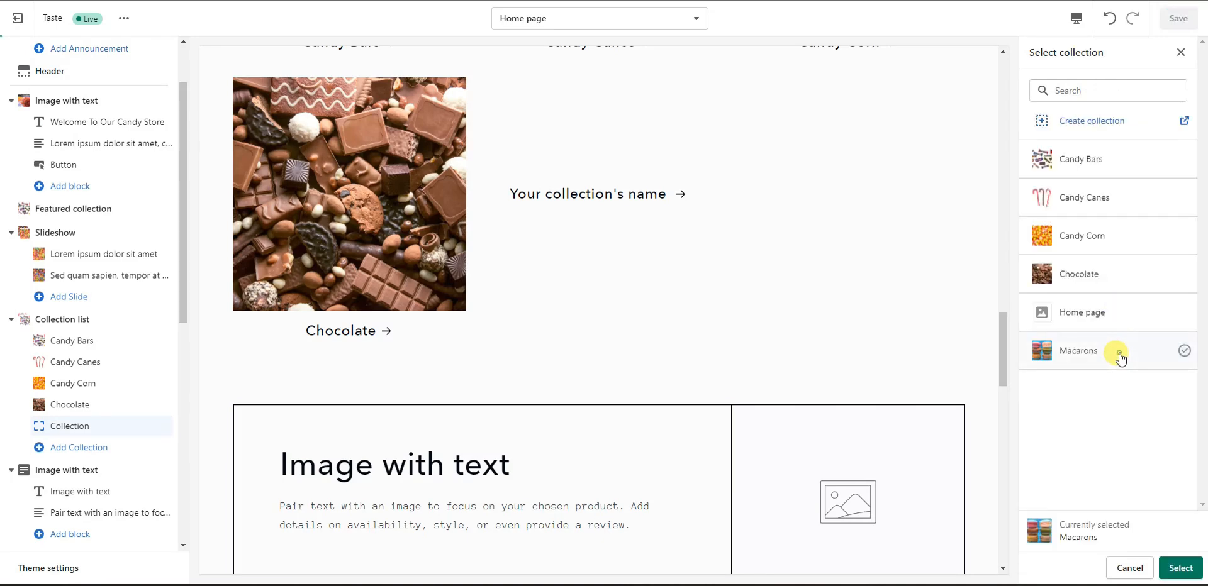
click(1187, 572)
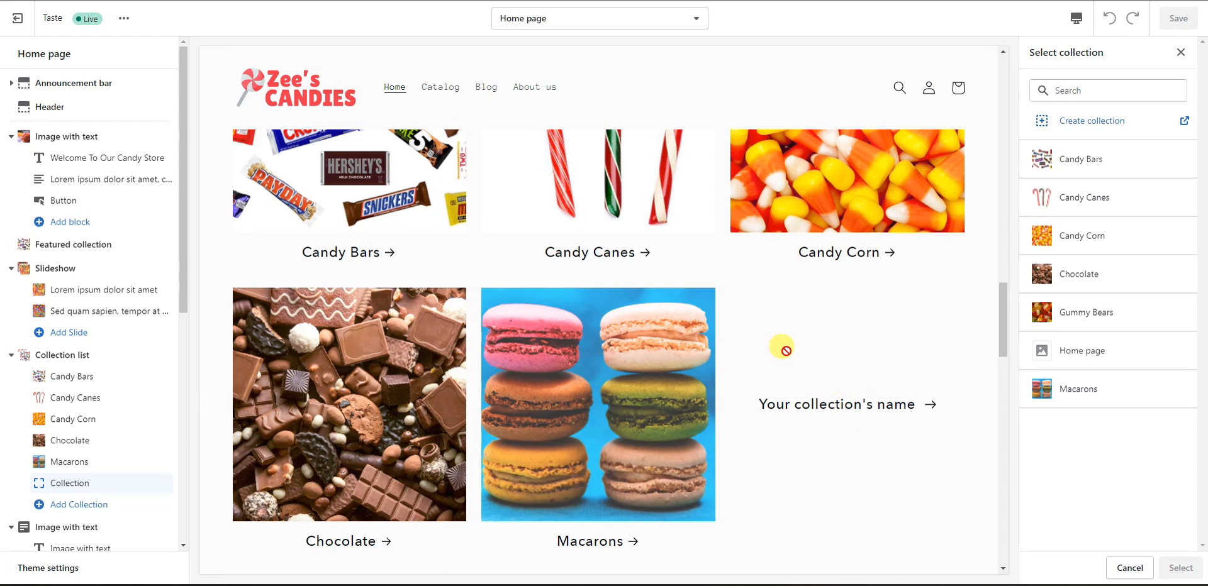
Step: Add Gummy Bears as the next collection in the grid
scroll(648, 379, up, 1)
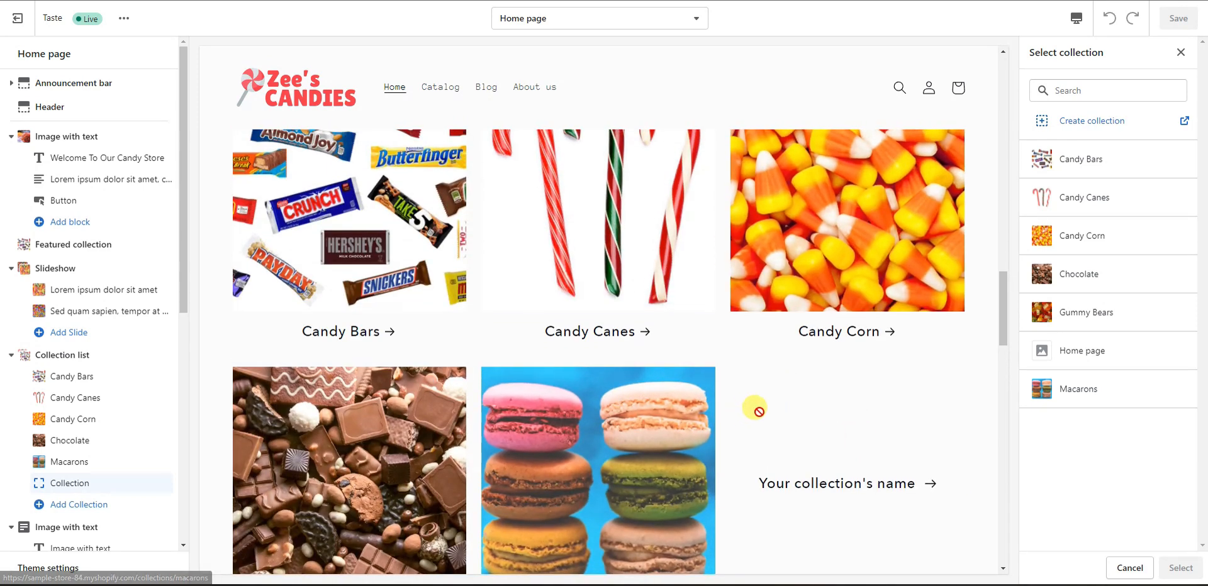
scroll(843, 377, down, 1)
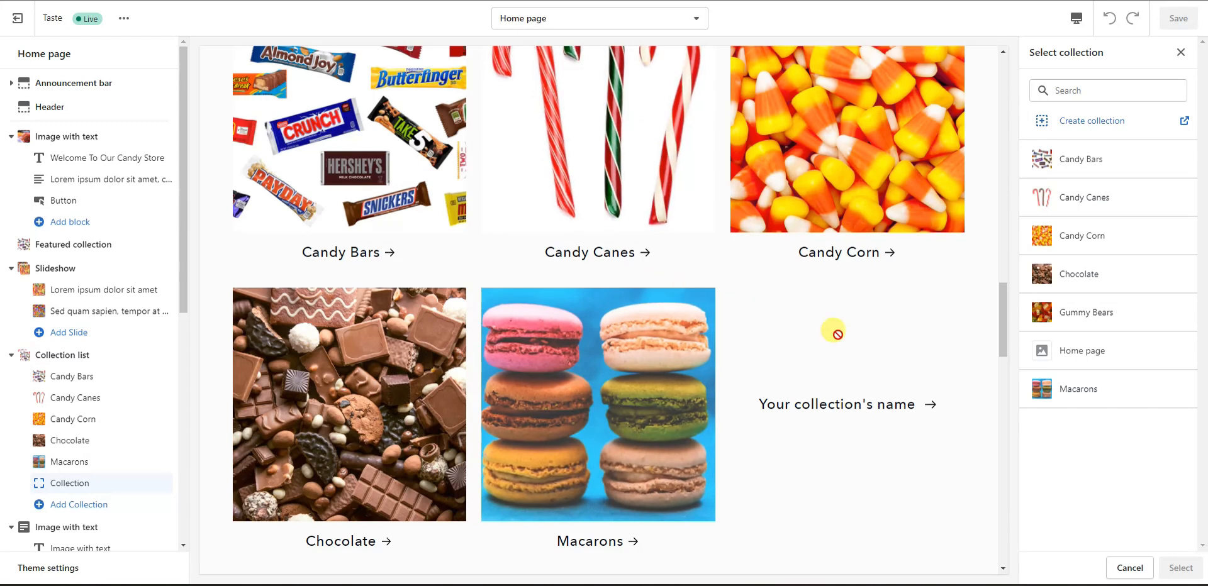
scroll(818, 314, up, 2)
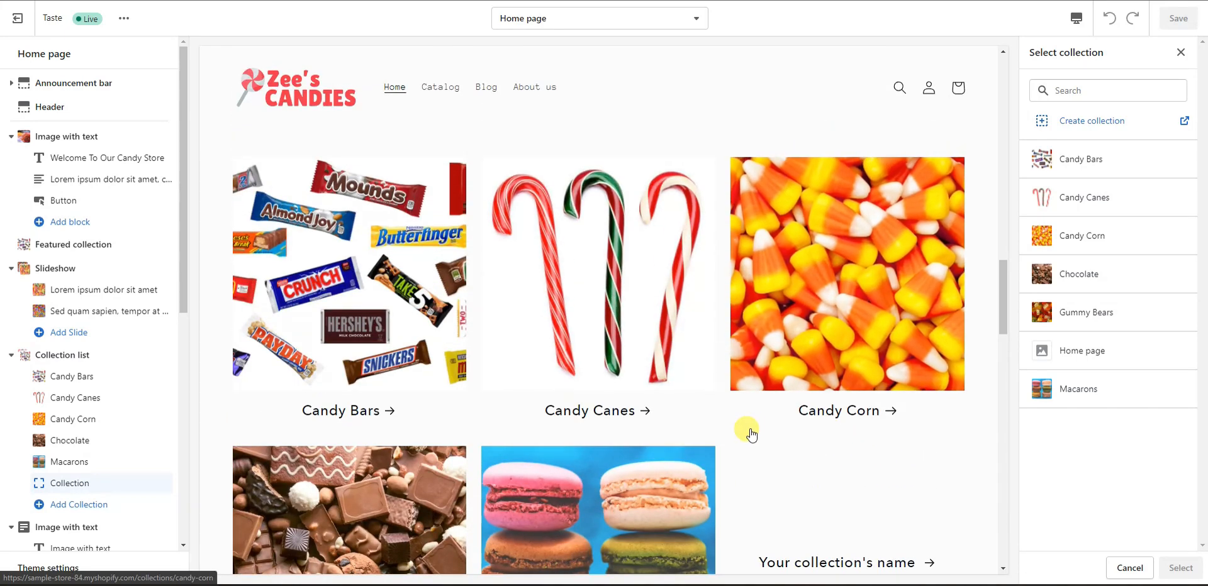
scroll(748, 428, down, 1)
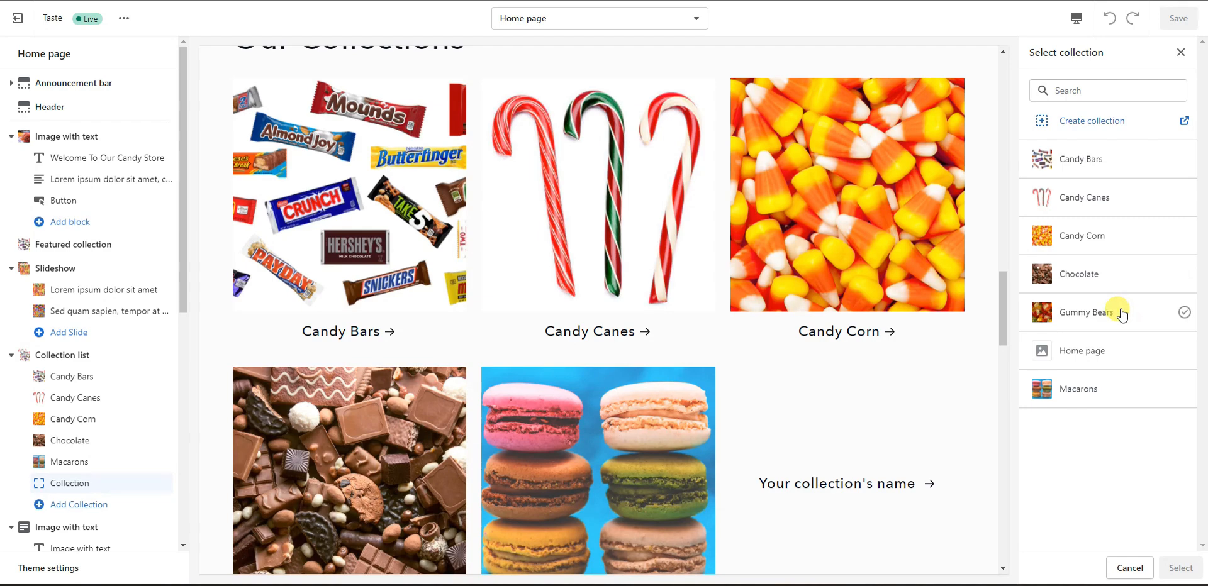
click(1101, 315)
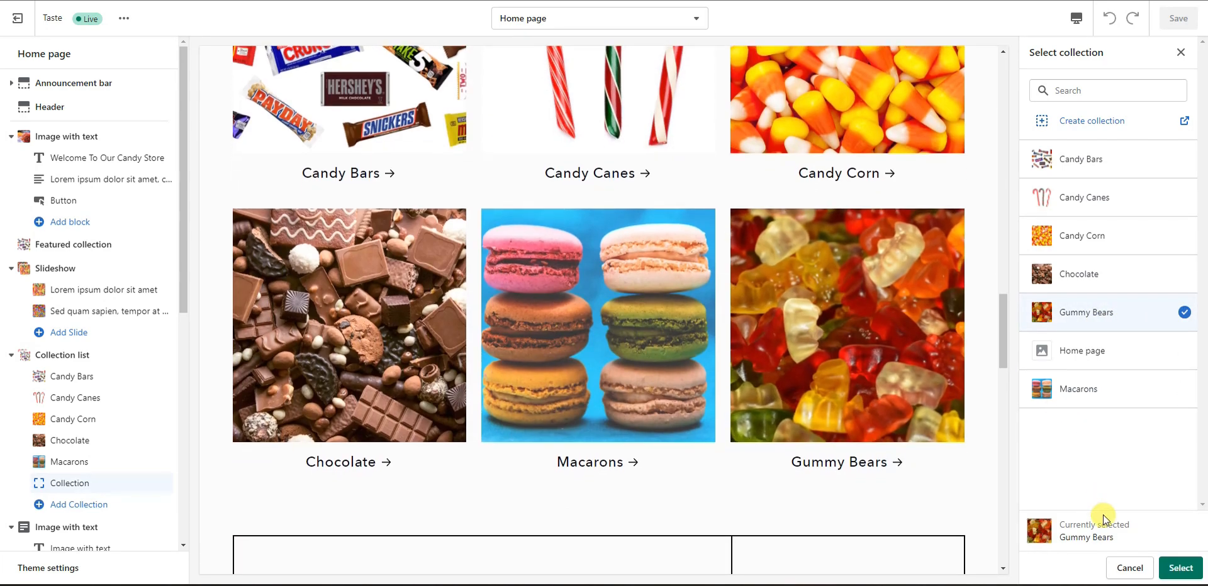
click(1183, 569)
Step: Save the homepage with the three new collections
scroll(843, 252, up, 1)
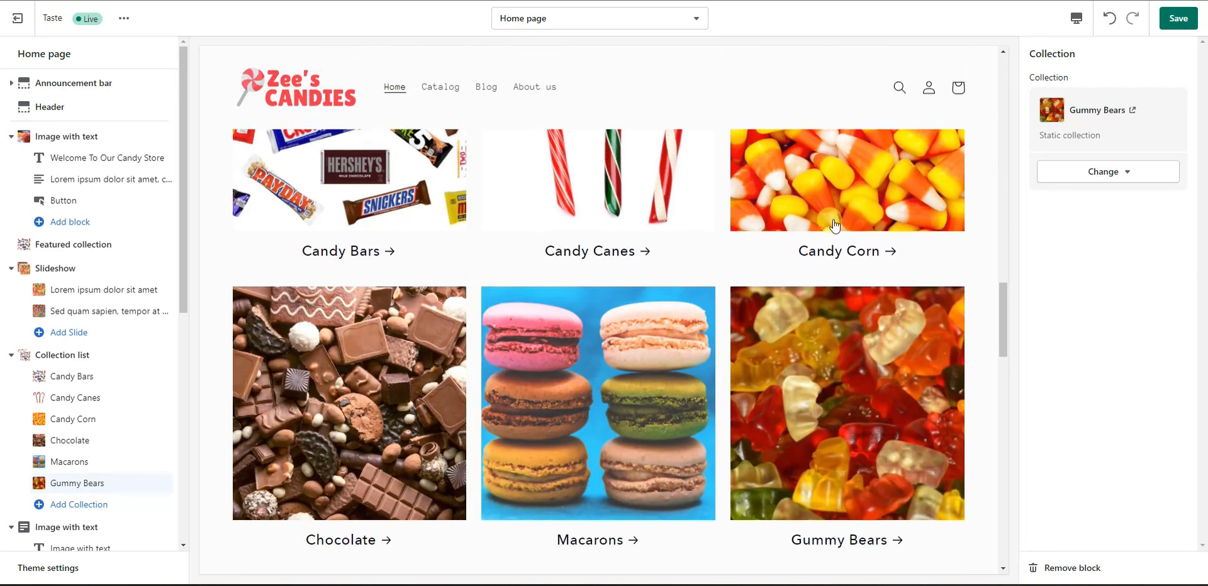
scroll(724, 353, up, 1)
scroll(655, 362, down, 2)
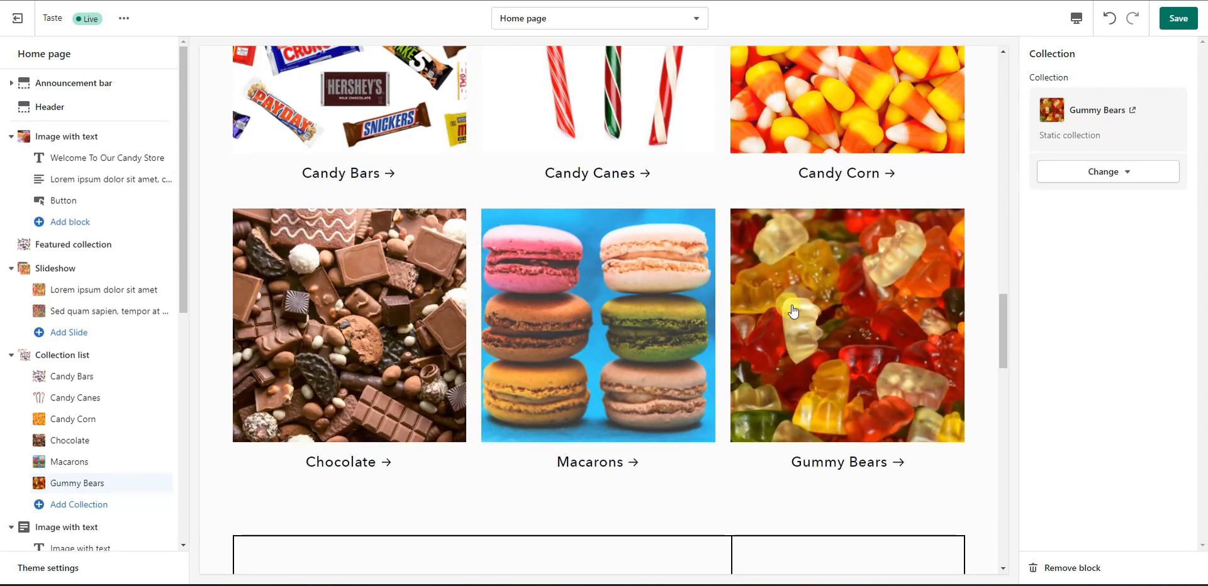
click(1172, 27)
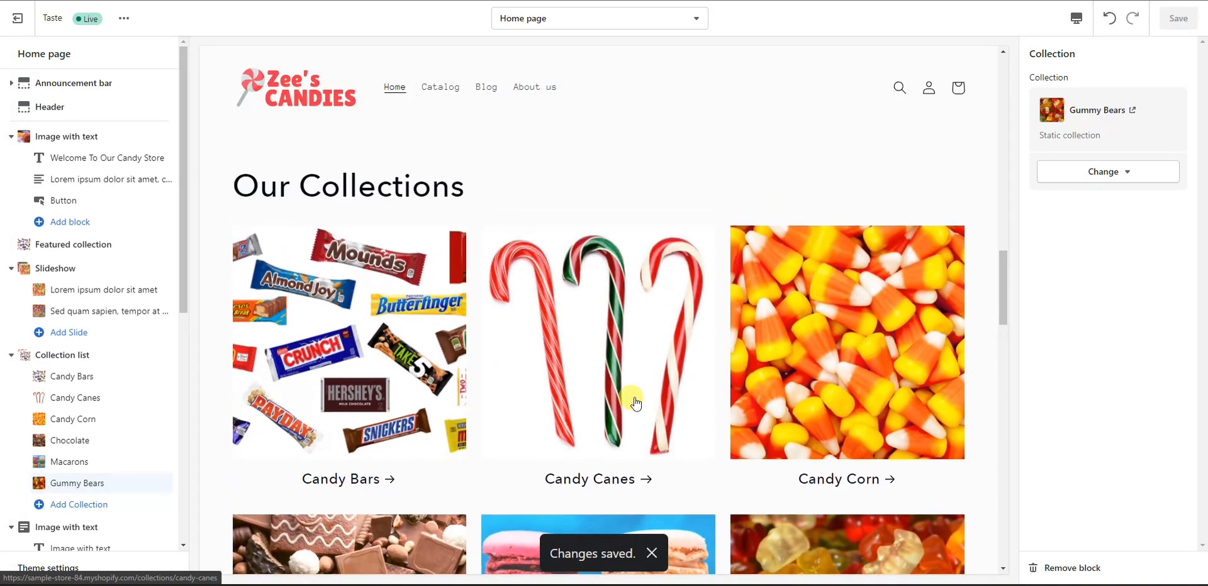
scroll(602, 387, down, 10)
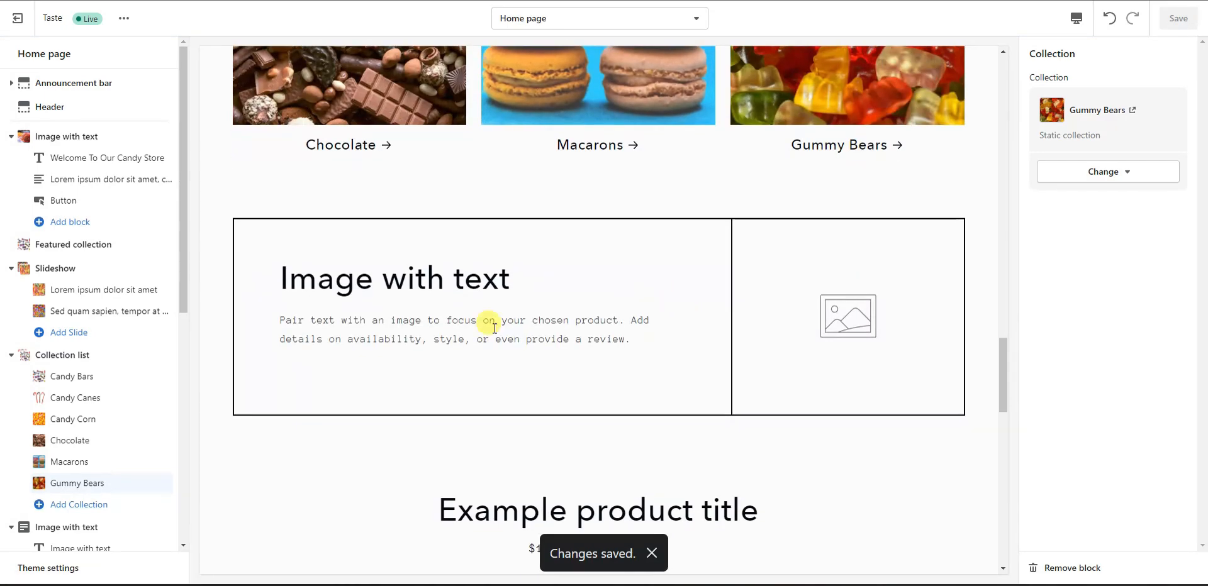
scroll(69, 368, down, 3)
Step: Set the Image with text section's image to the chocolate photo
click(107, 372)
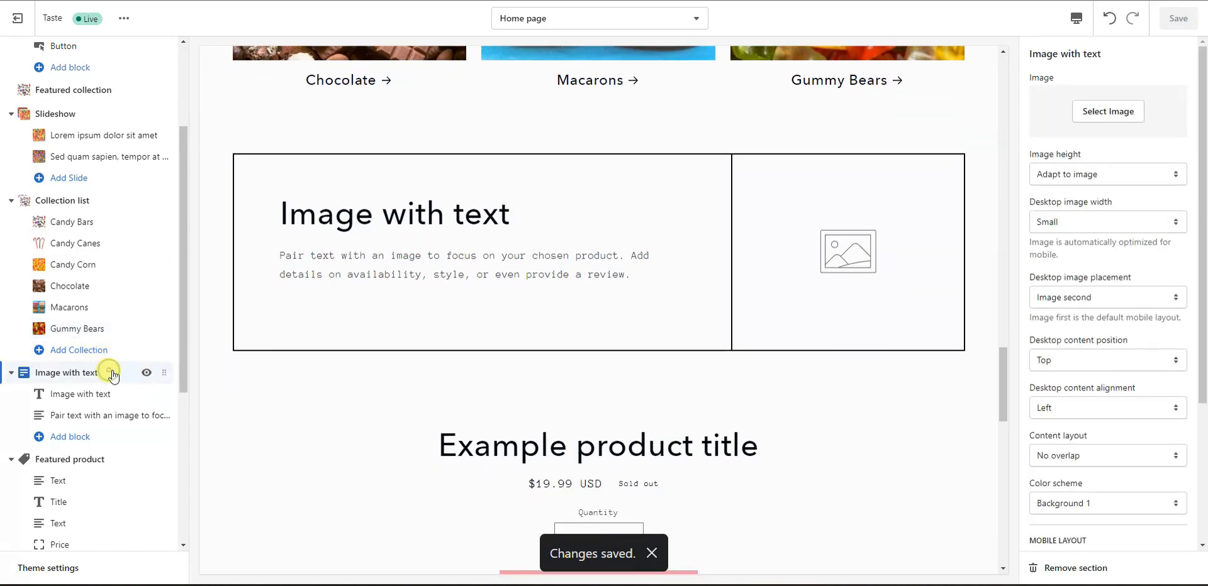
drag(1003, 385, 962, 363)
click(1109, 114)
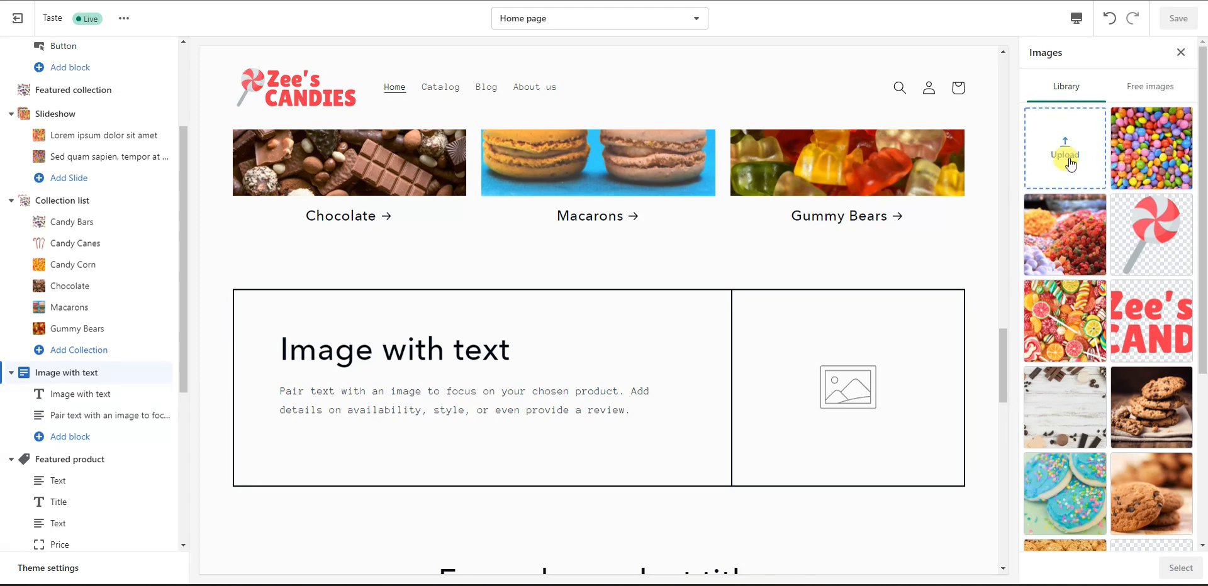
click(1069, 162)
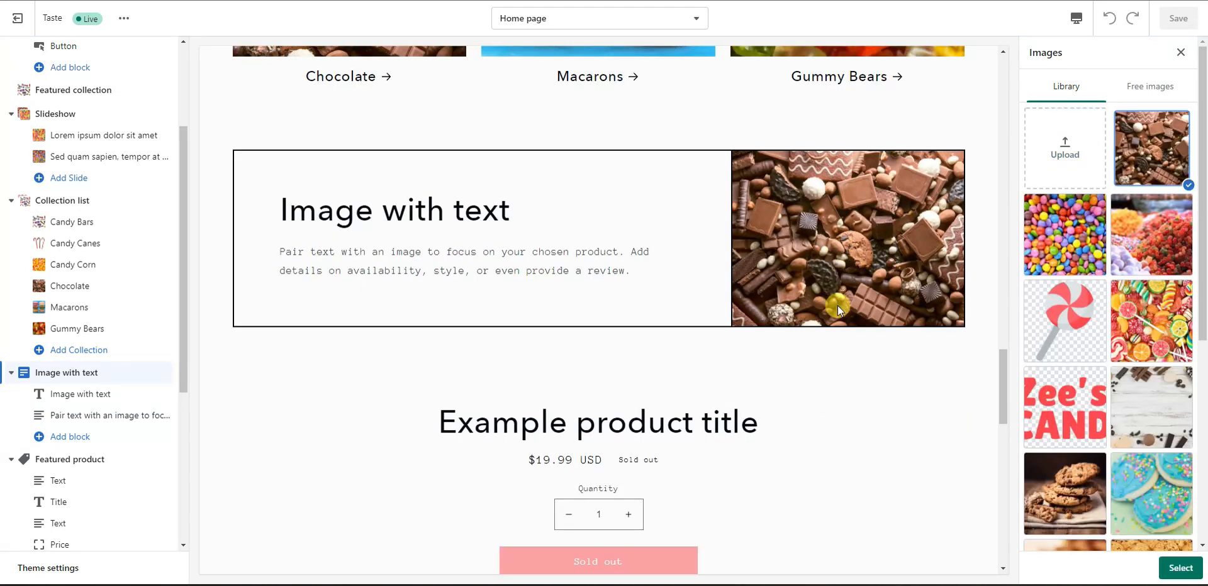
click(1185, 568)
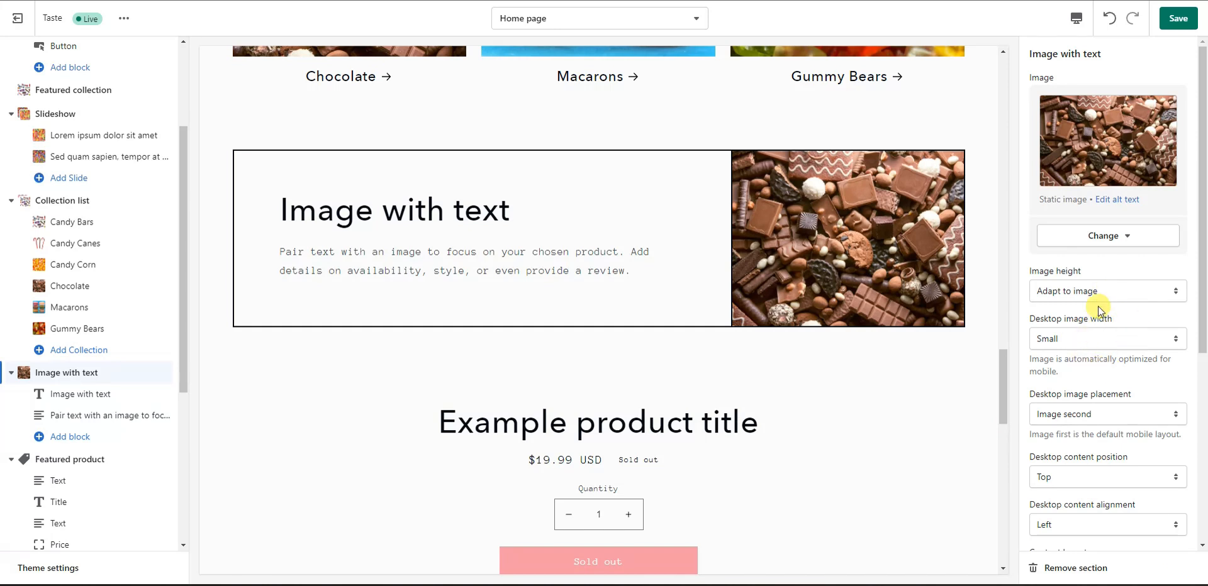
Step: Change the heading to 'The Best Chocolate In The City' with Large heading size
click(99, 394)
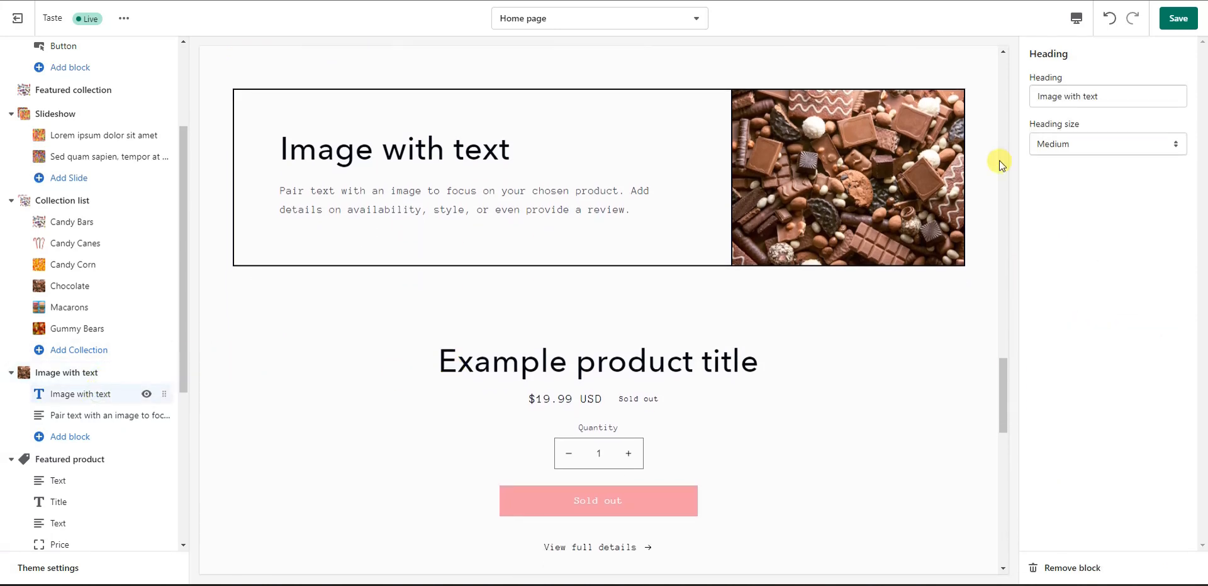
triple_click(1135, 95)
text(The Best Chocolate In The City)
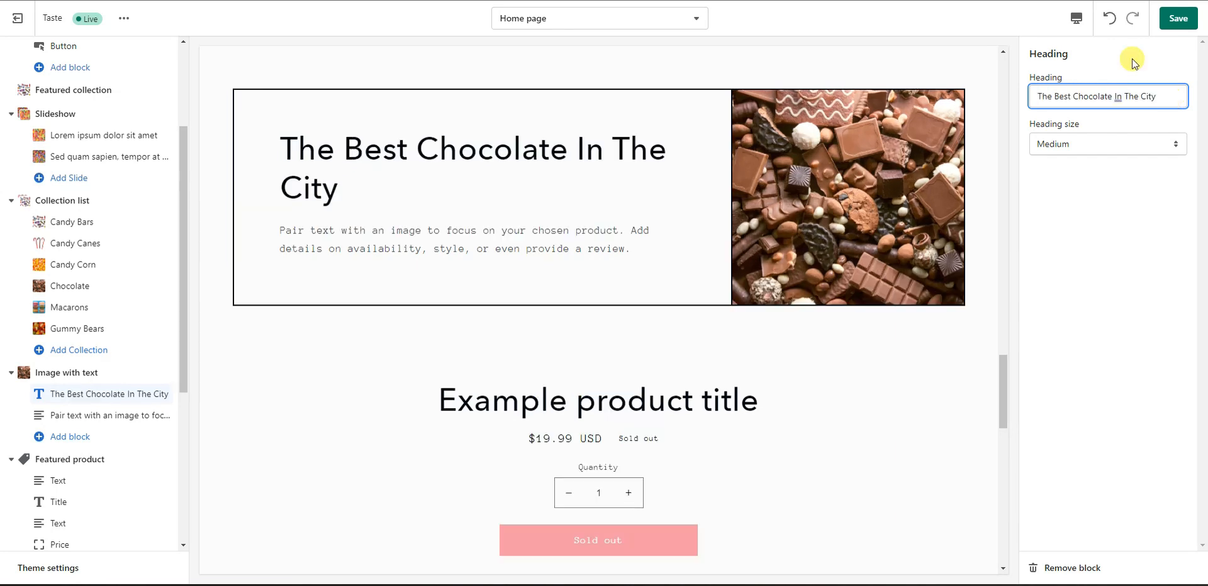
click(1135, 145)
click(1111, 183)
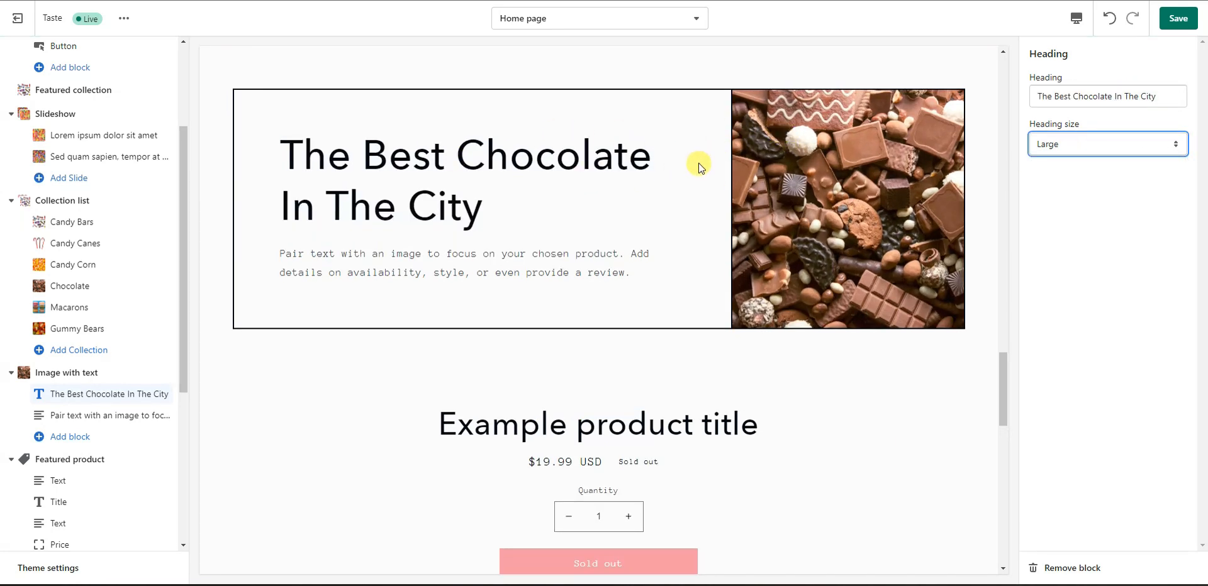
Step: Replace the body text with Lorem ipsum and save the section
click(75, 415)
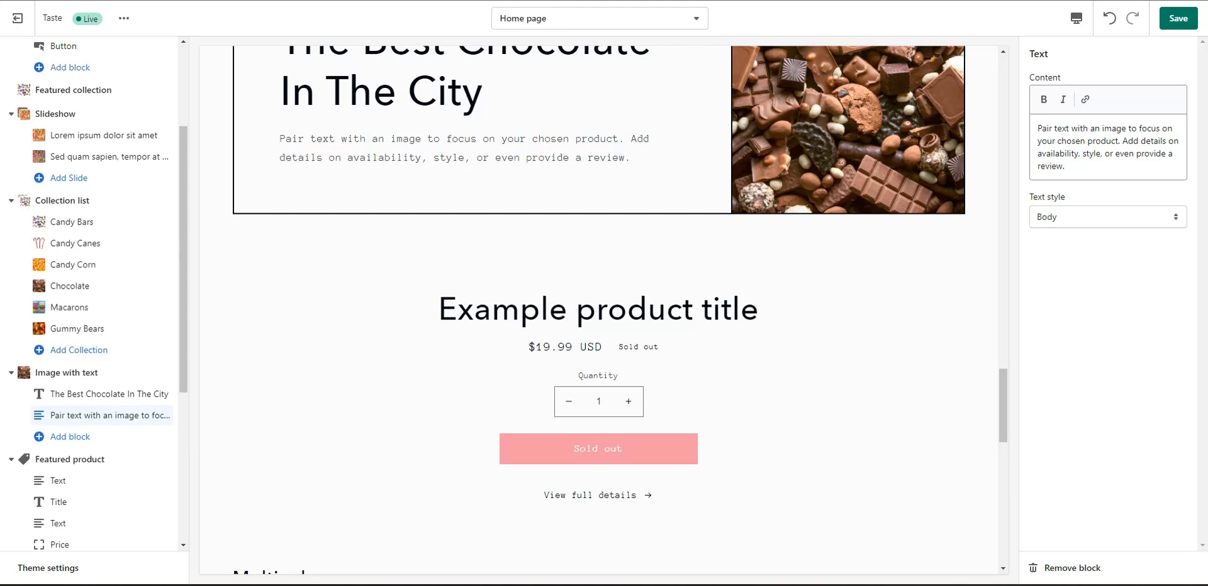
triple_click(1068, 178)
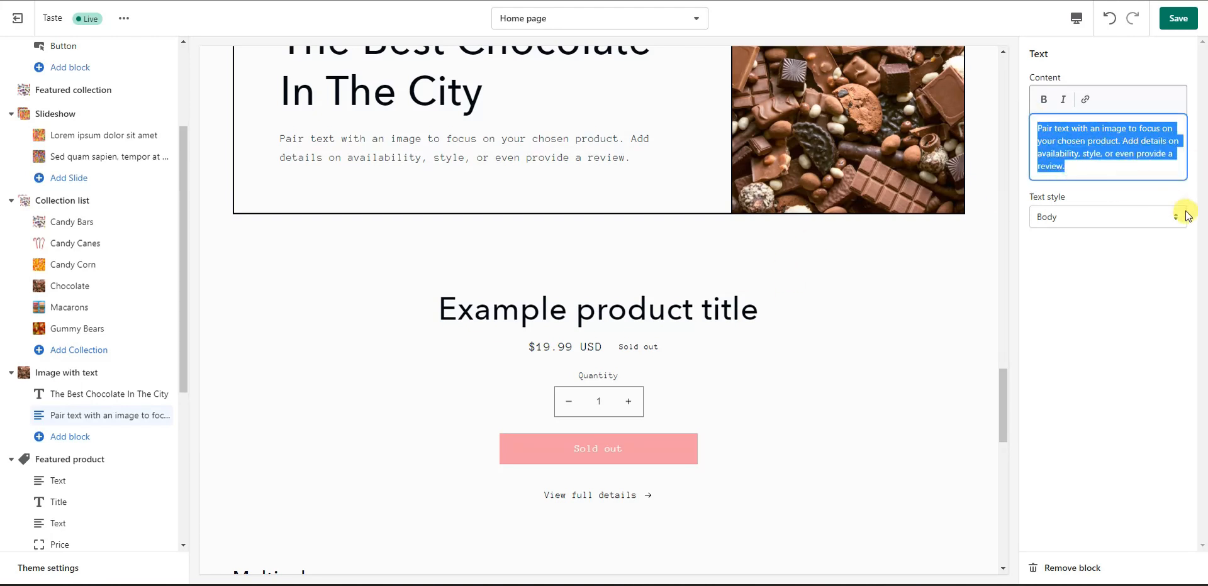
text(Lorem ipsum dolor sit amet, consectetur adipiscing elit. Sed quam sapien, tempor at enim eu, fermentum aliquet dui. Integer eget felis dapibus, sagittis orci eget, commodo ante.)
click(1177, 26)
scroll(817, 296, down, 3)
scroll(705, 314, down, 3)
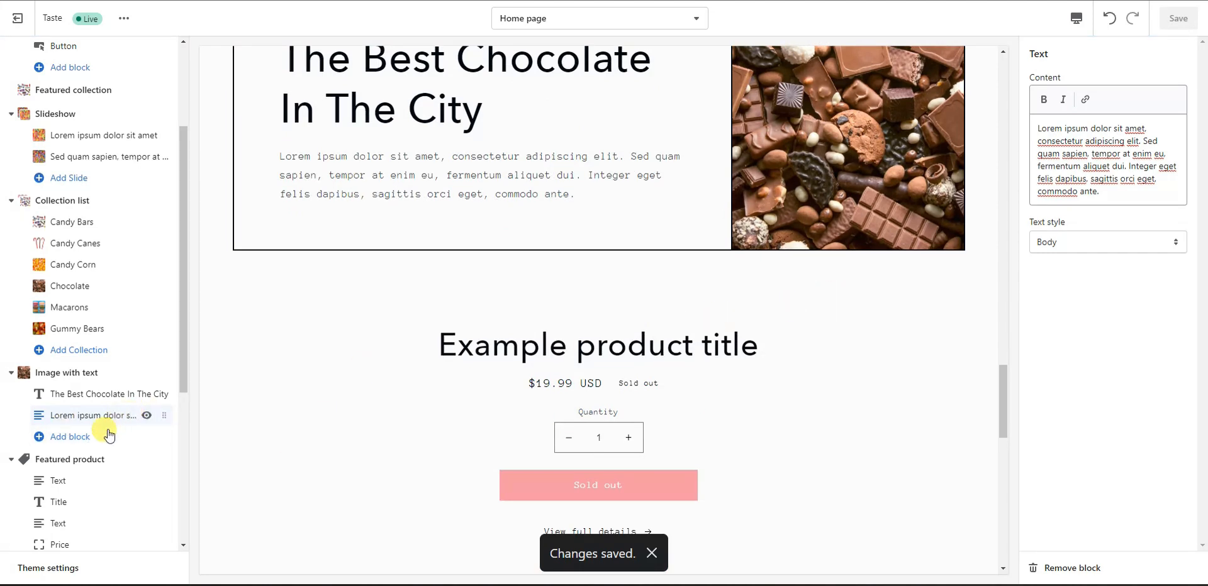
Step: Add a Button block to the section labelled 'Shop Chocolate'
click(82, 444)
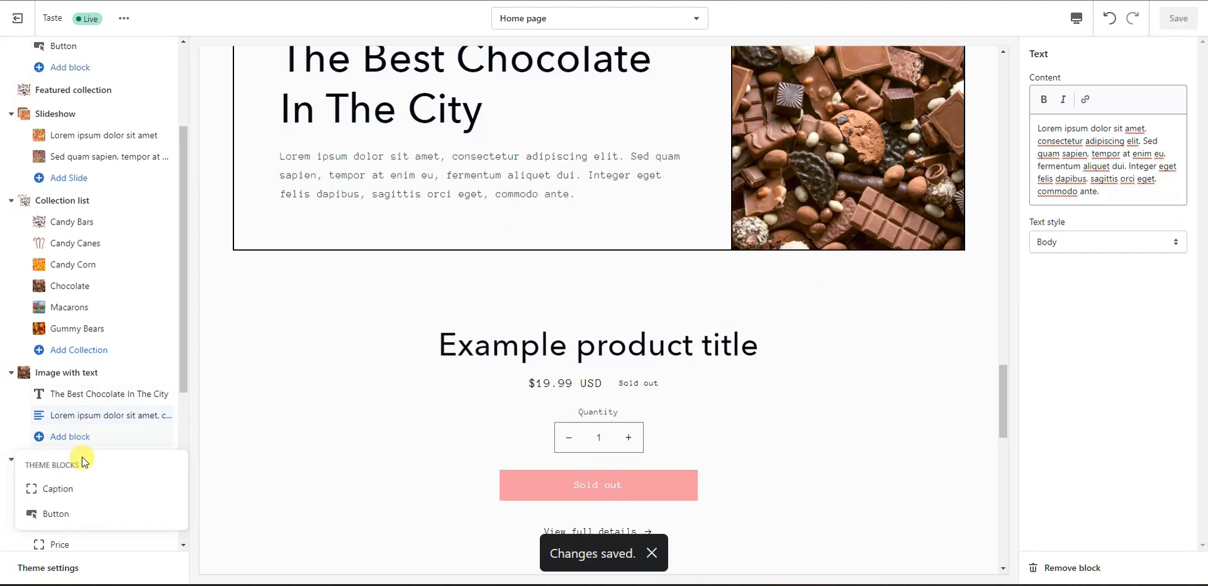
click(69, 514)
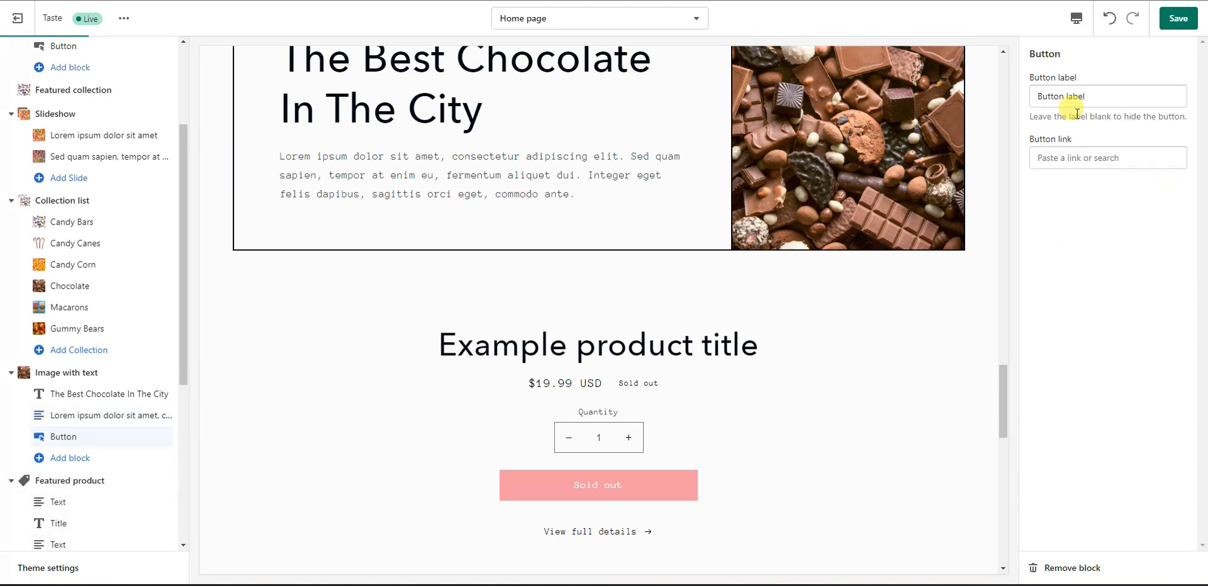
scroll(802, 243, up, 1)
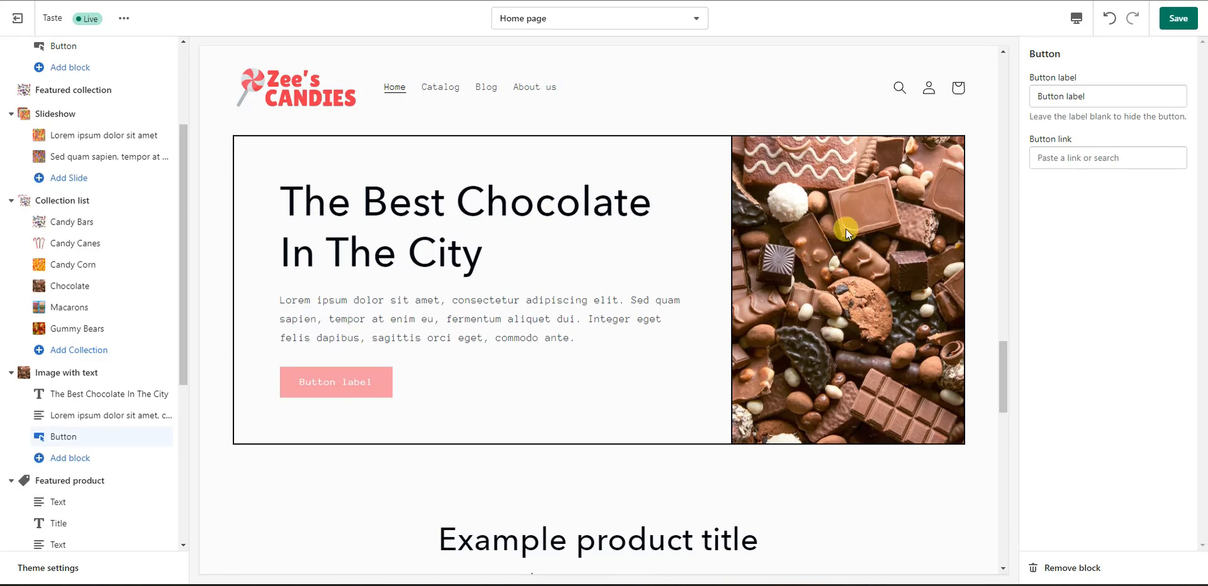
scroll(802, 282, up, 1)
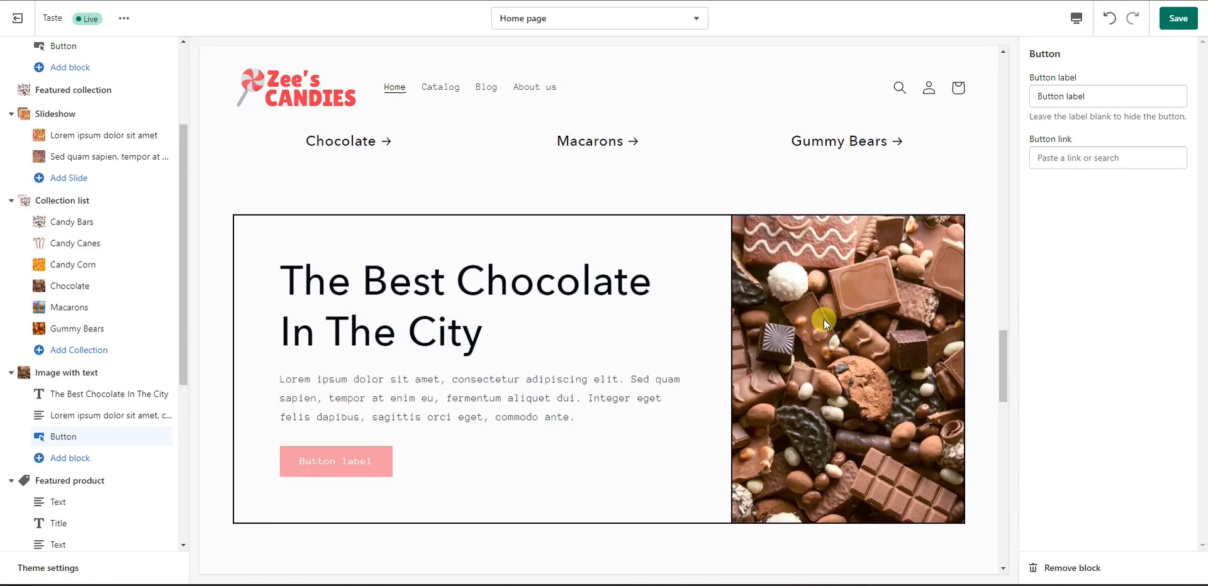
triple_click(1105, 101)
text(Shop Chocolate)
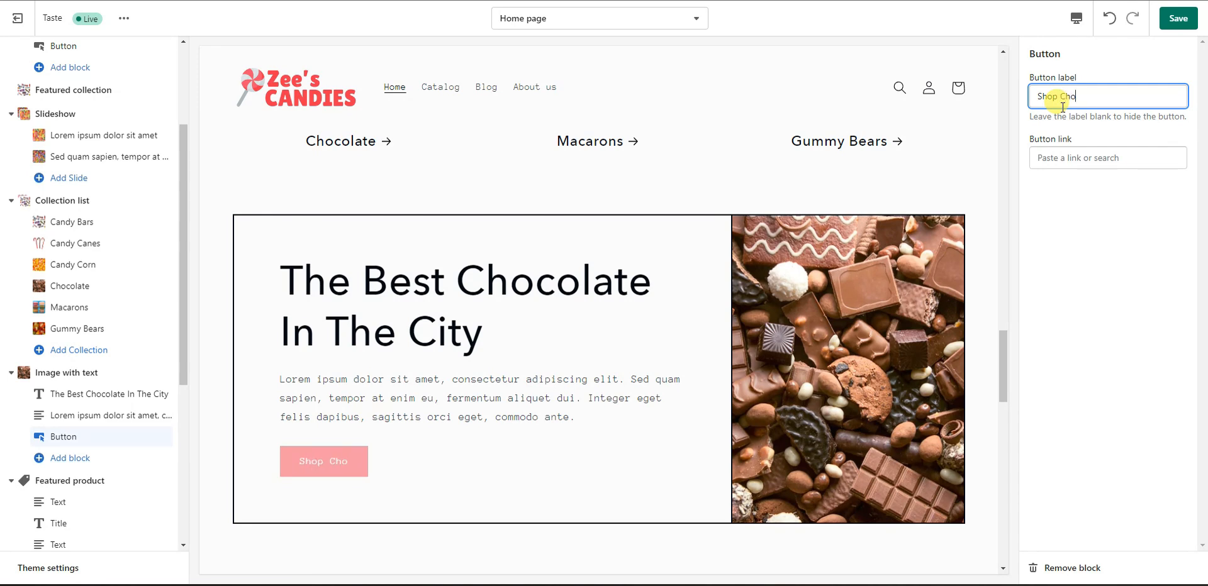
Step: Link the button to the Chocolate collection and save
click(1106, 153)
click(1103, 187)
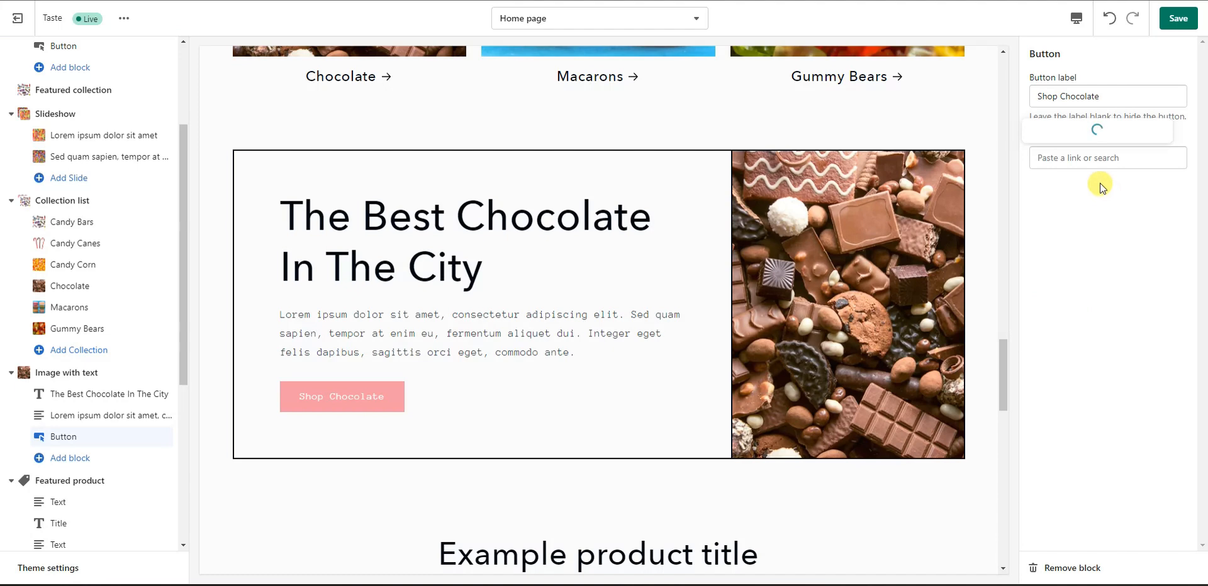
click(1092, 312)
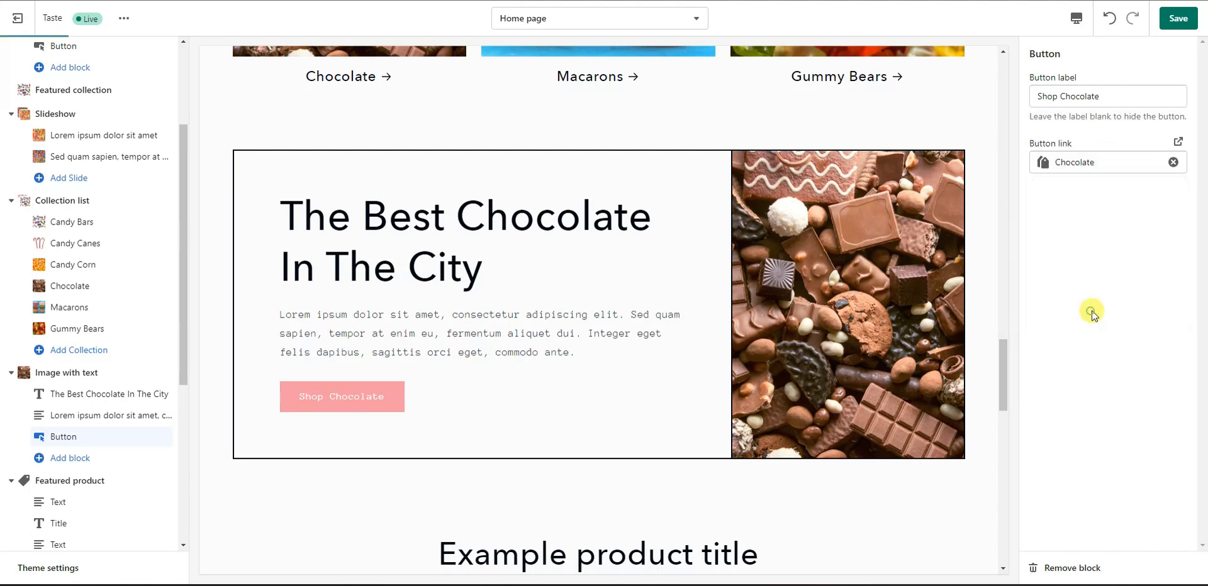
click(1178, 18)
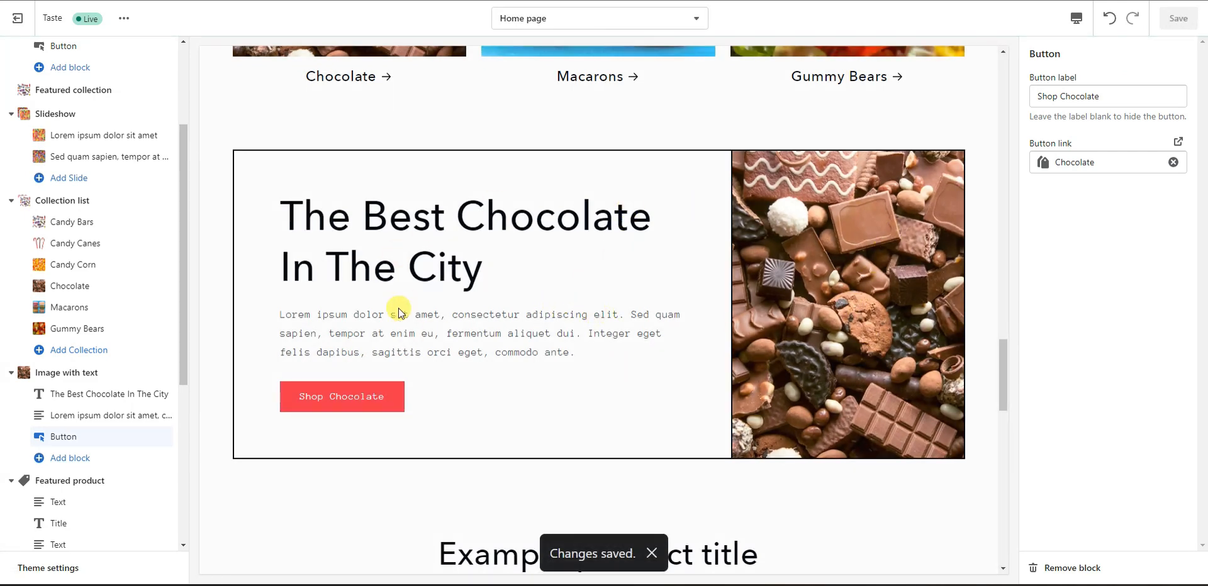
scroll(409, 393, up, 5)
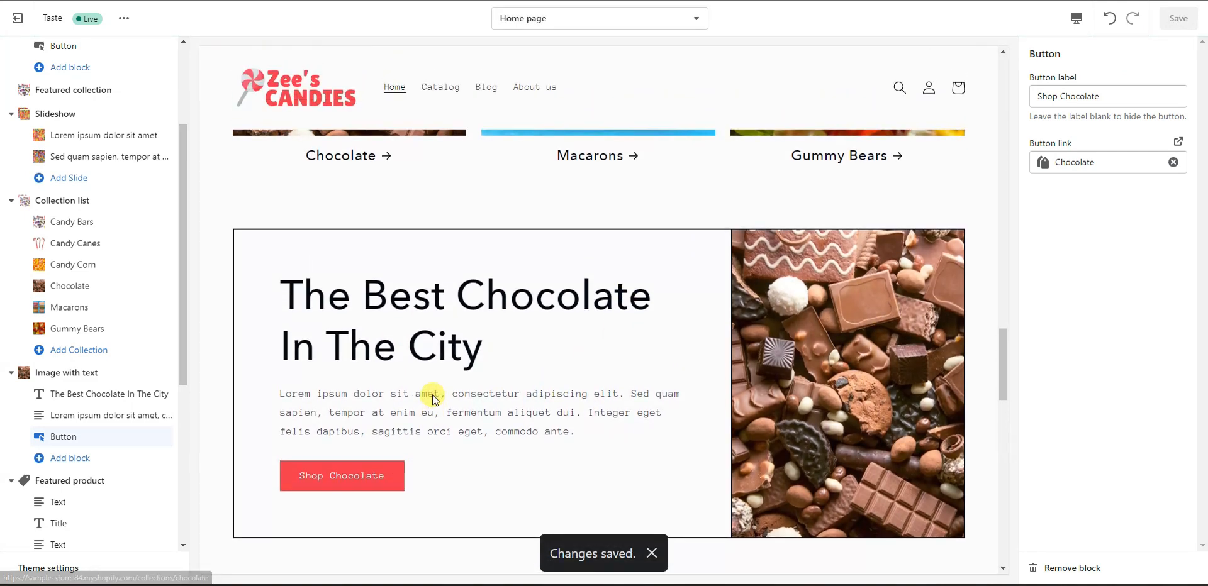
scroll(440, 405, down, 9)
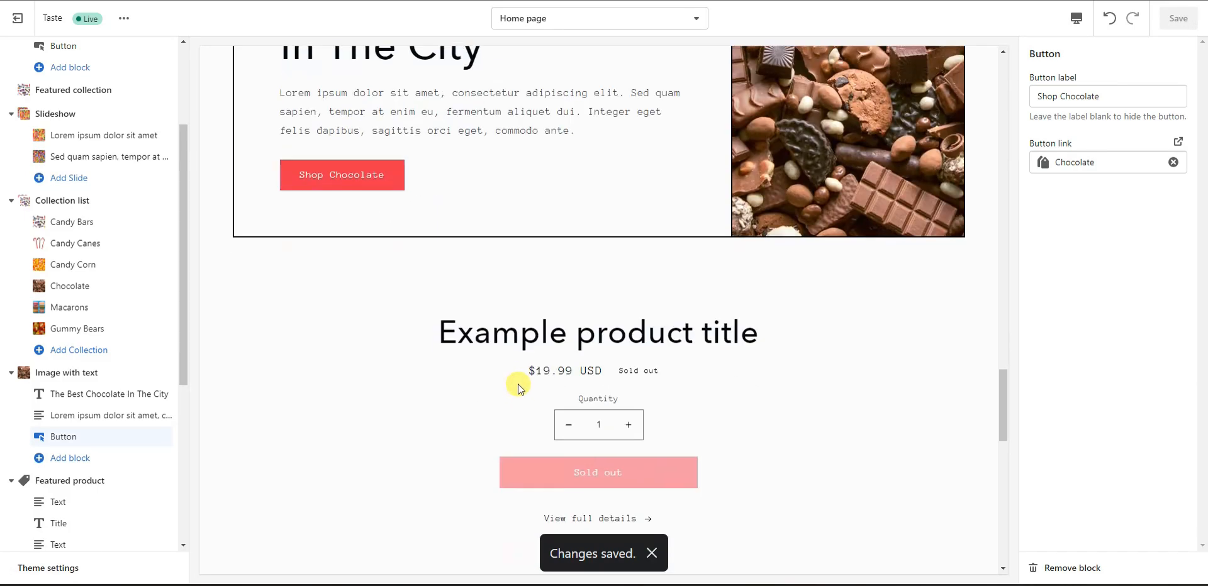
scroll(540, 329, down, 3)
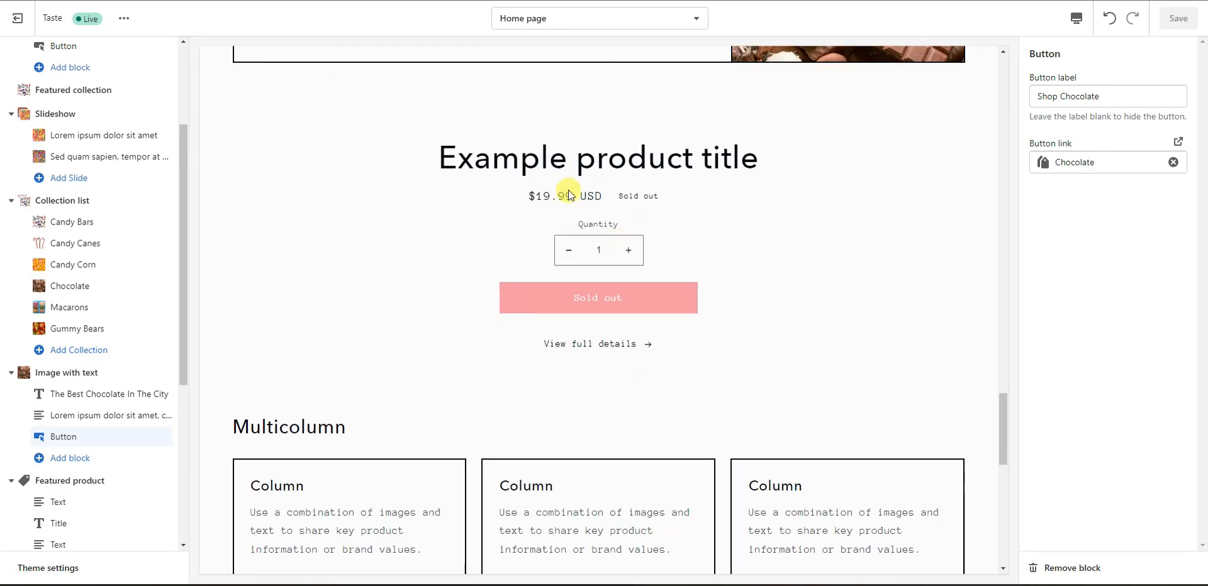
scroll(159, 343, down, 3)
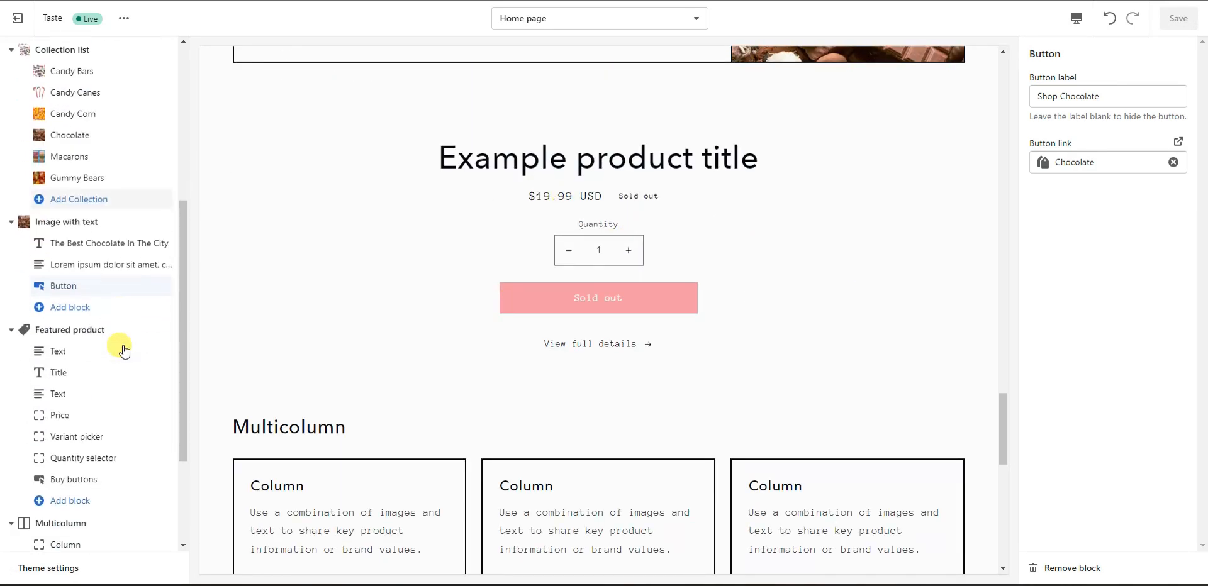
Step: Choose Lollipop as the featured product and save the homepage
click(91, 325)
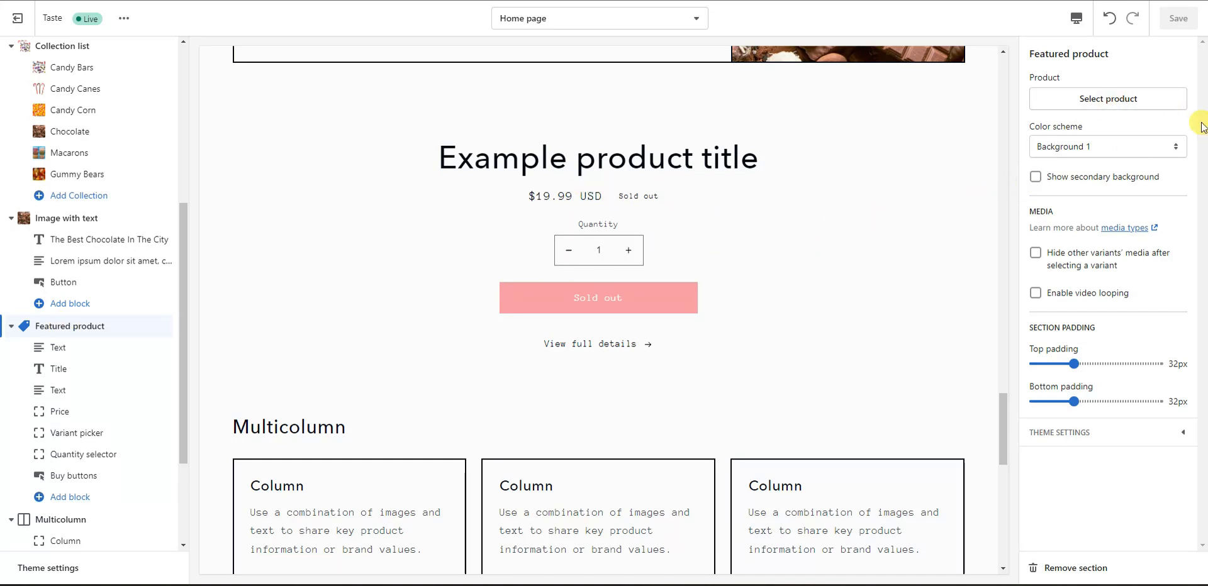
click(1108, 100)
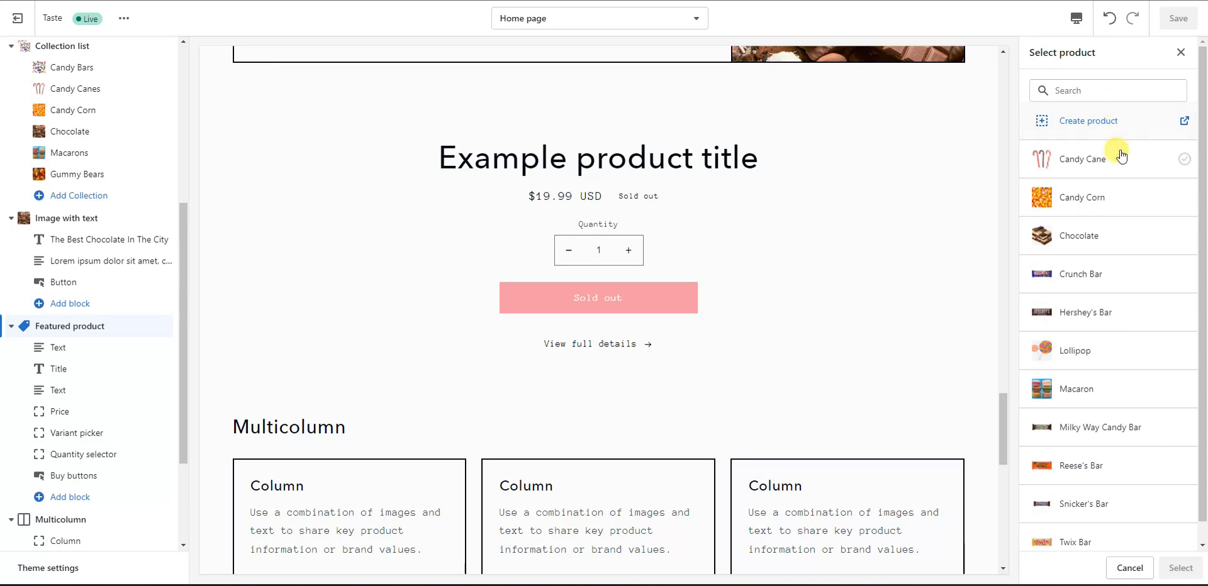
scroll(1110, 271, down, 1)
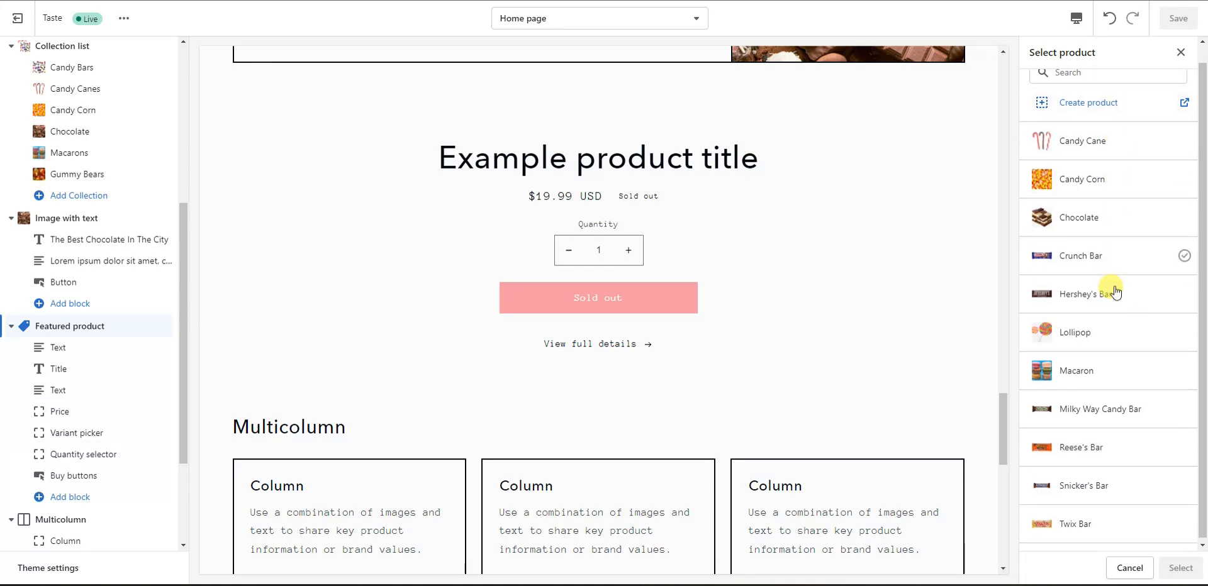
click(1106, 330)
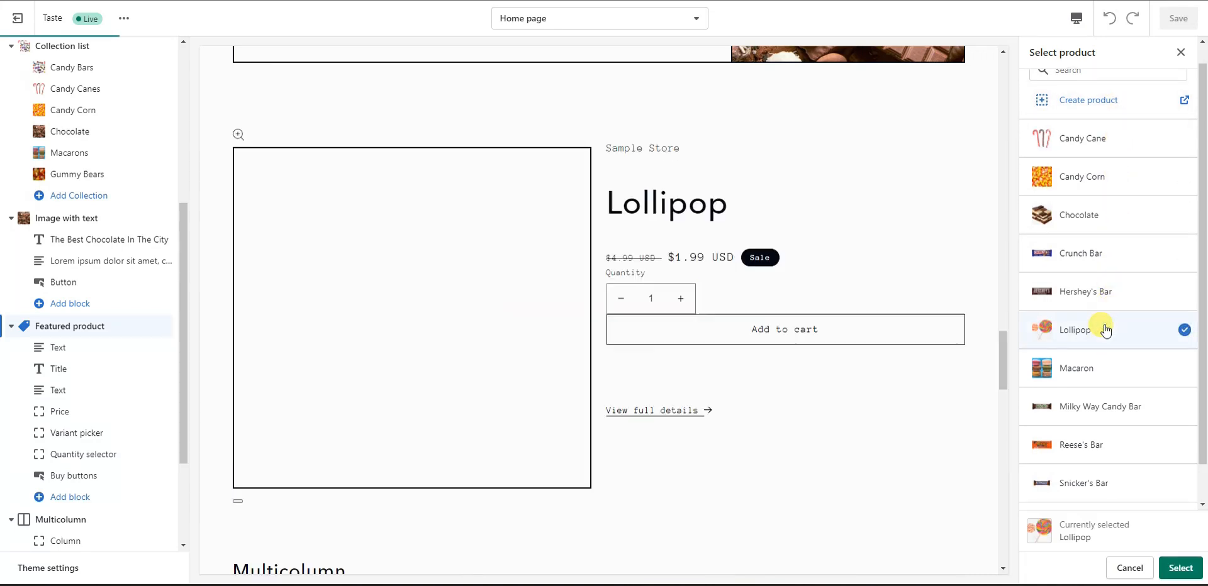
click(1183, 568)
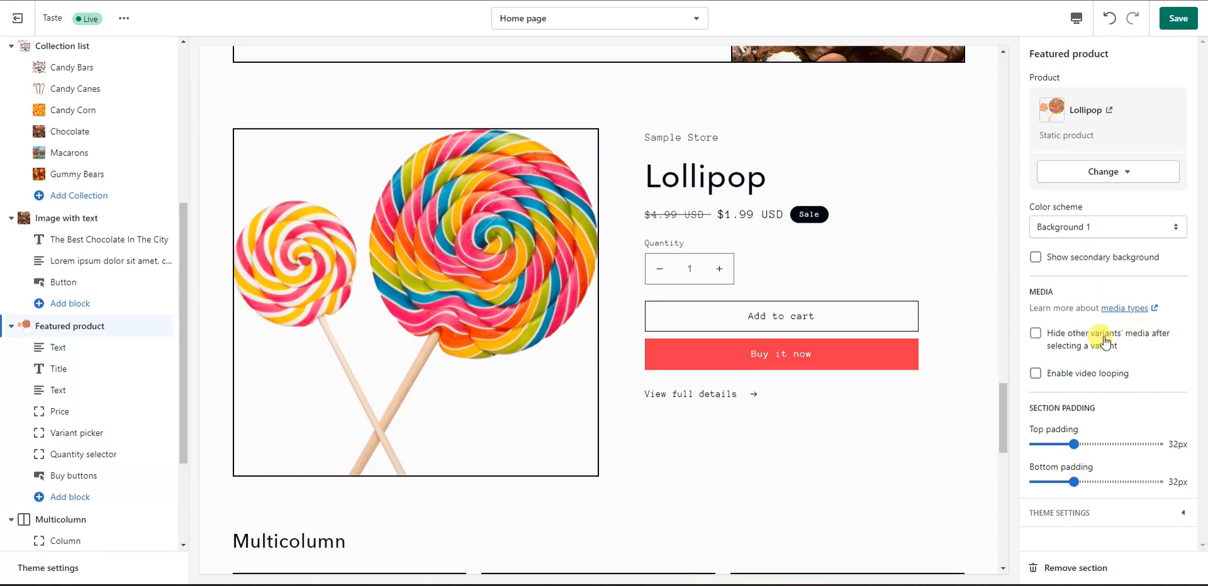
click(1178, 18)
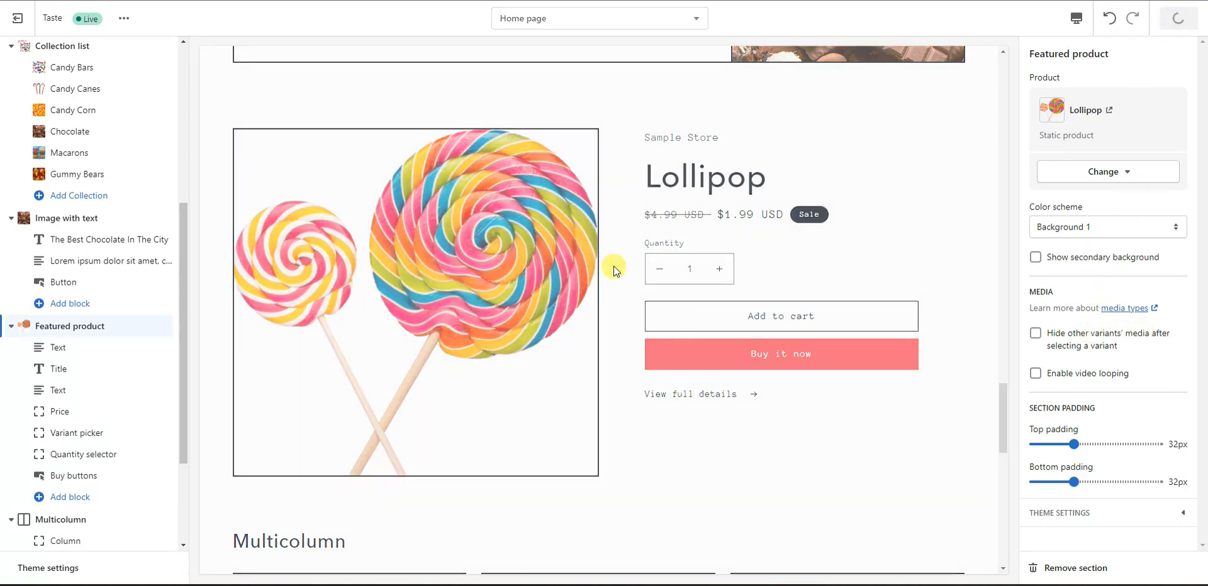
Step: Set the Lollipop product title's heading size to Large
click(91, 349)
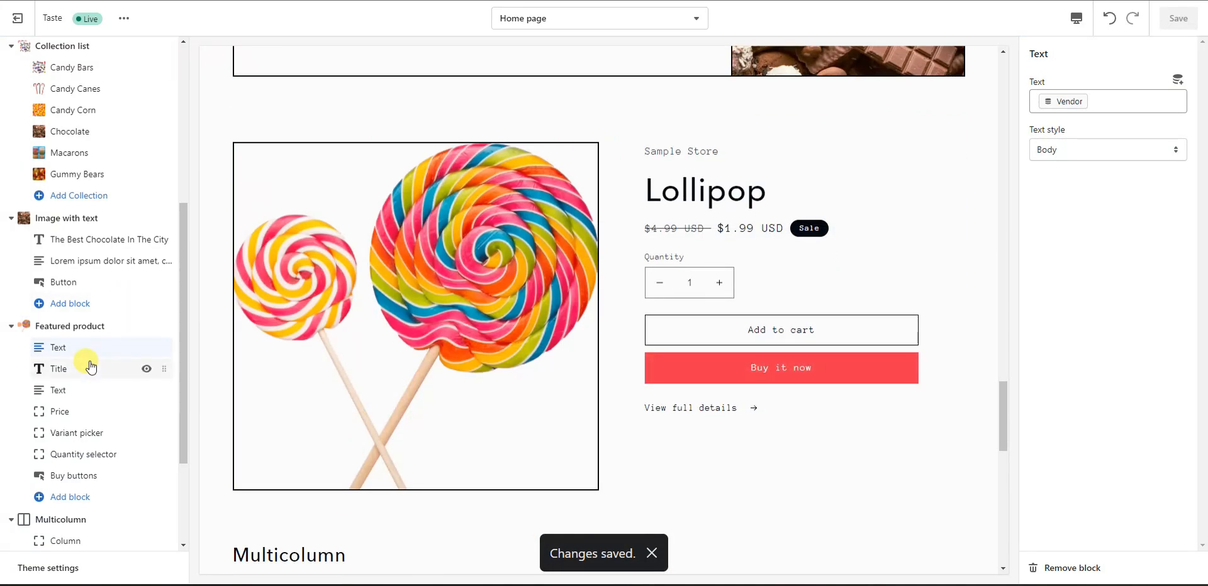
click(90, 367)
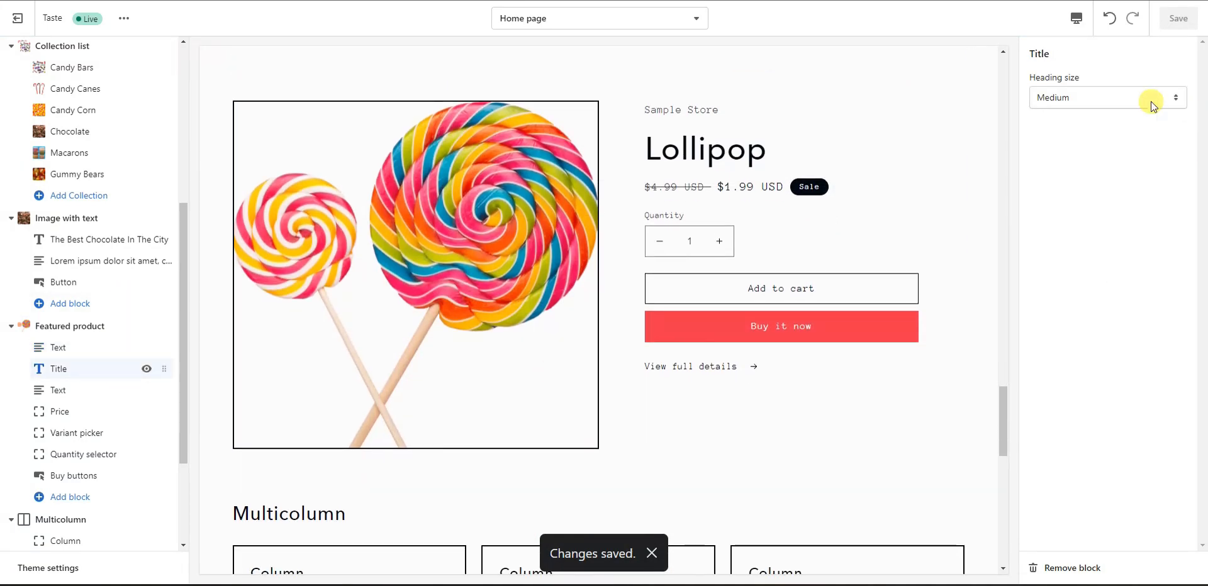
click(1115, 96)
click(1073, 140)
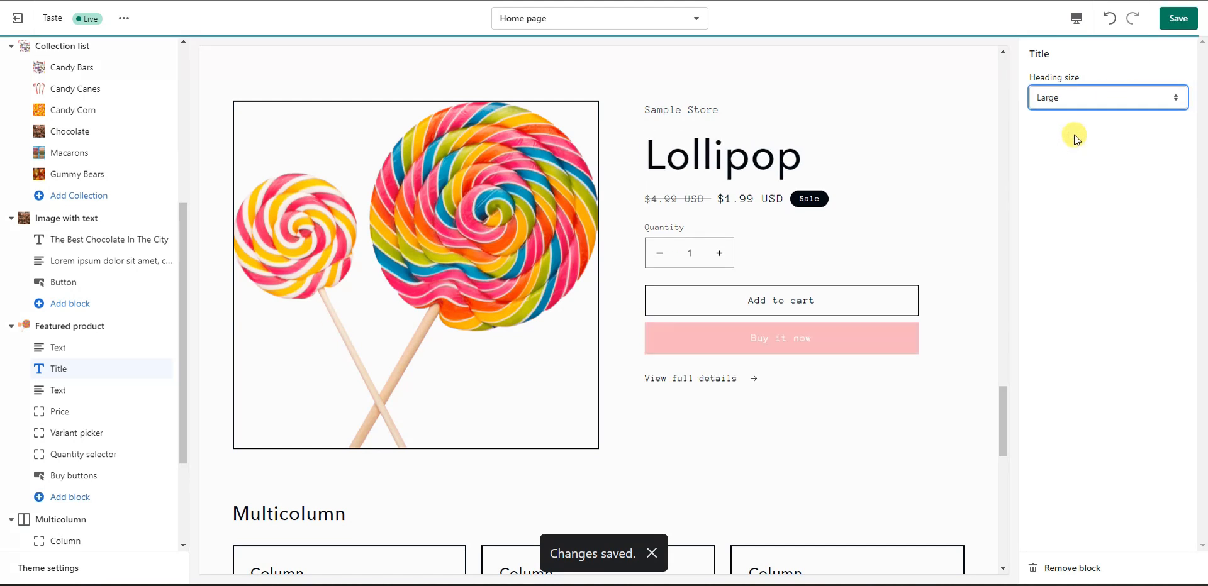
click(1079, 97)
click(1066, 117)
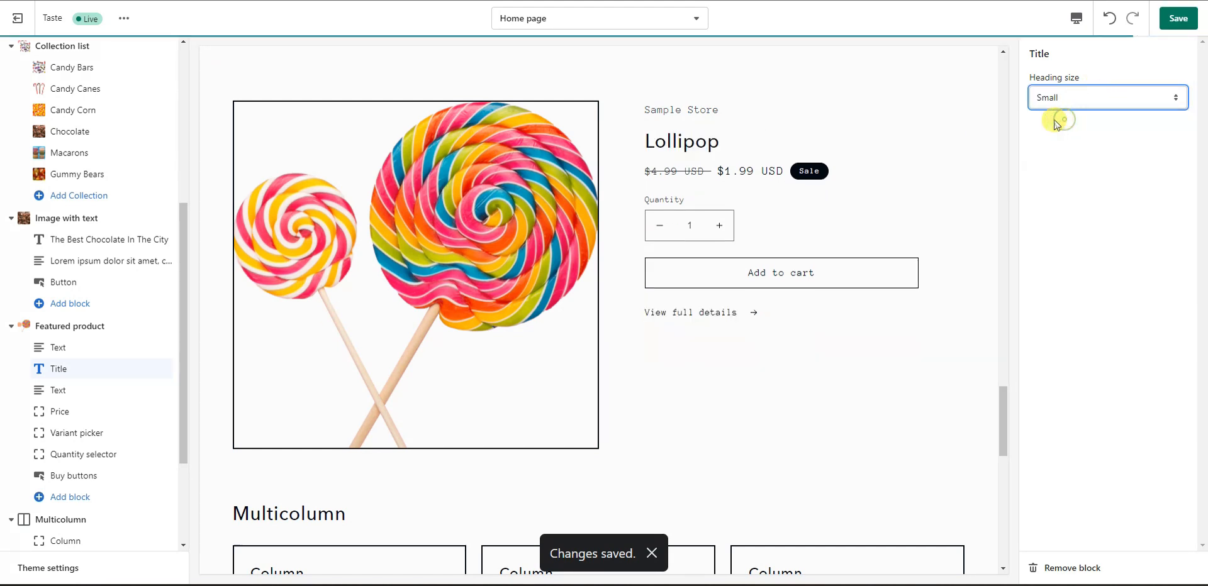
click(1093, 97)
click(1085, 140)
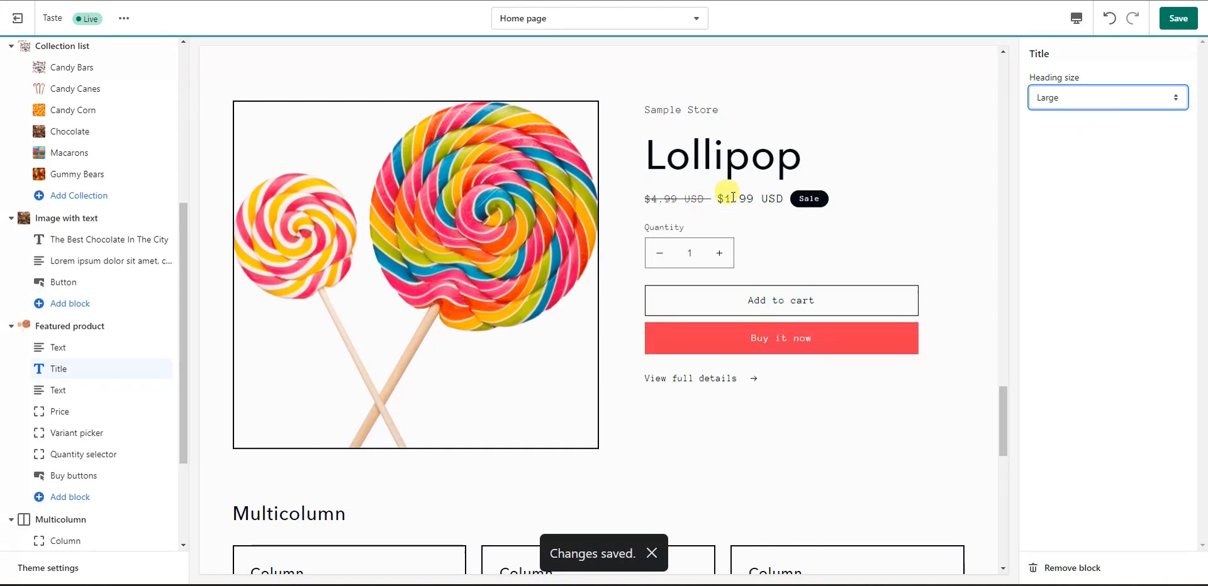
Step: Keep the subtitle text style as Body and review the price block settings
click(79, 396)
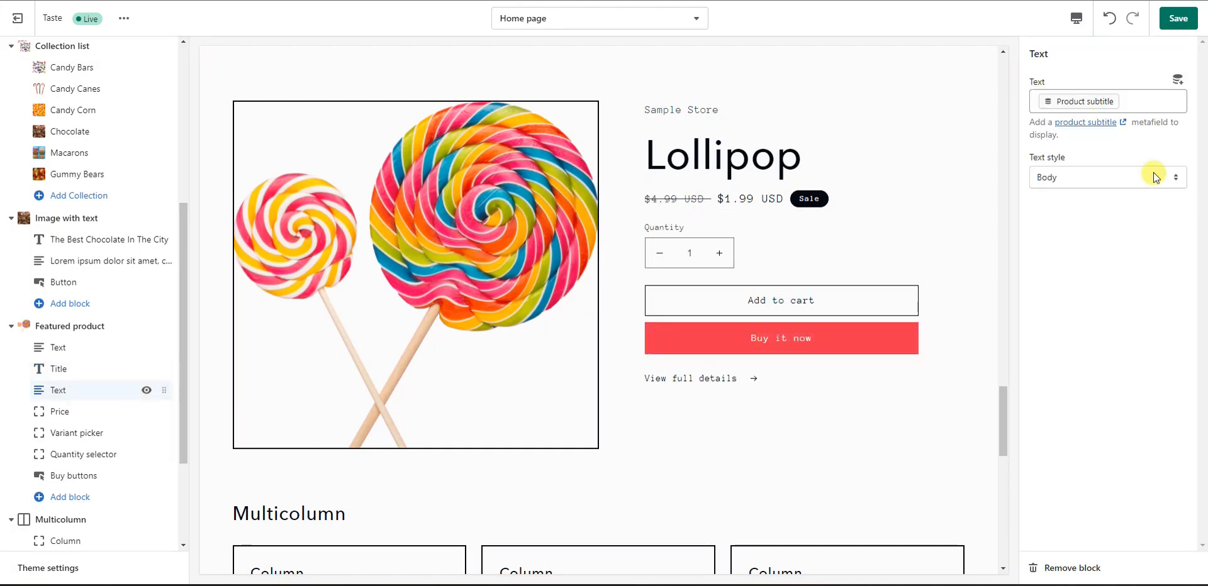
click(1140, 176)
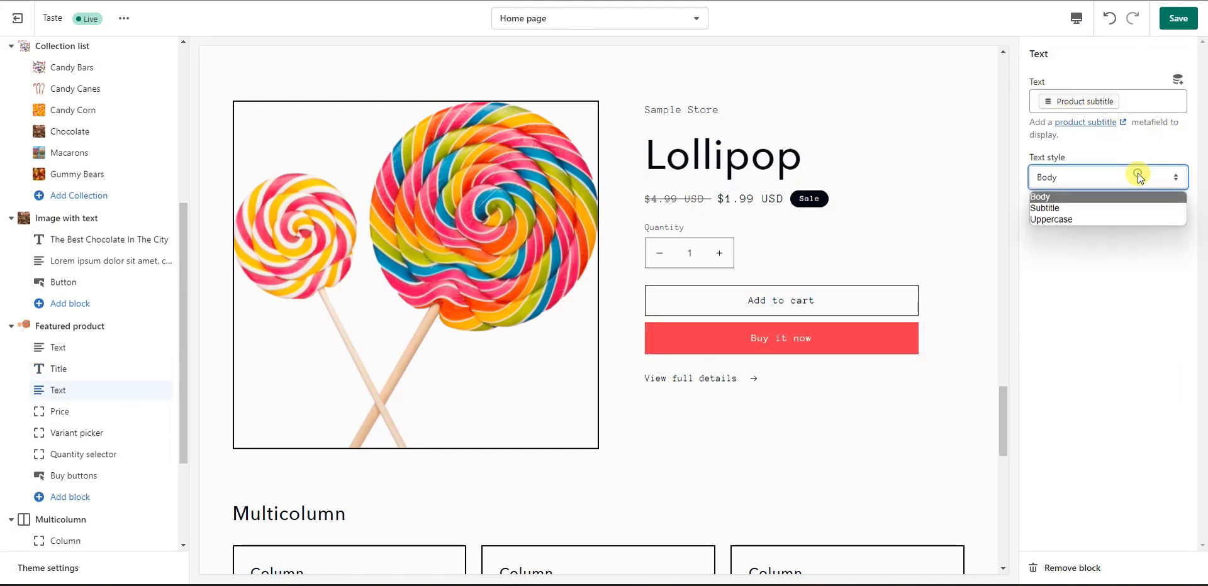
click(1119, 299)
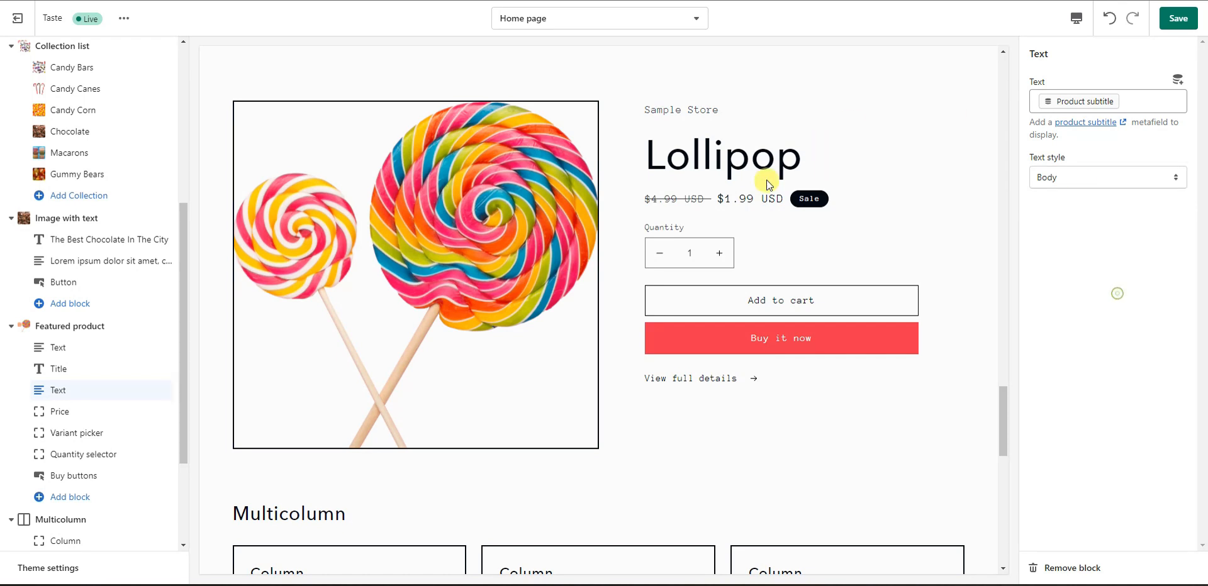
click(101, 412)
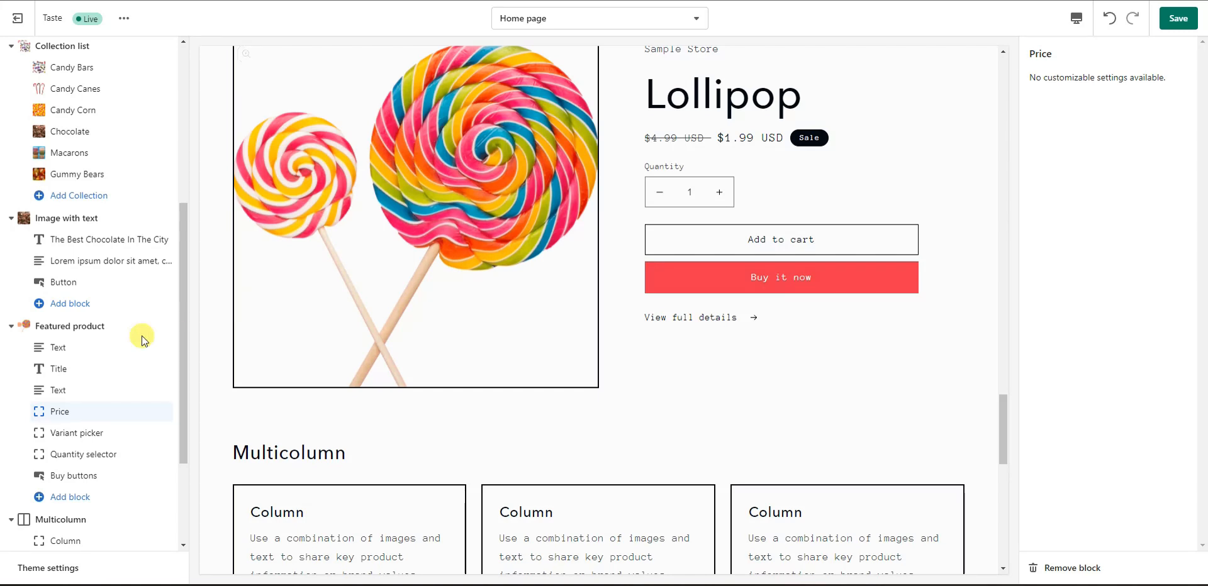
click(102, 327)
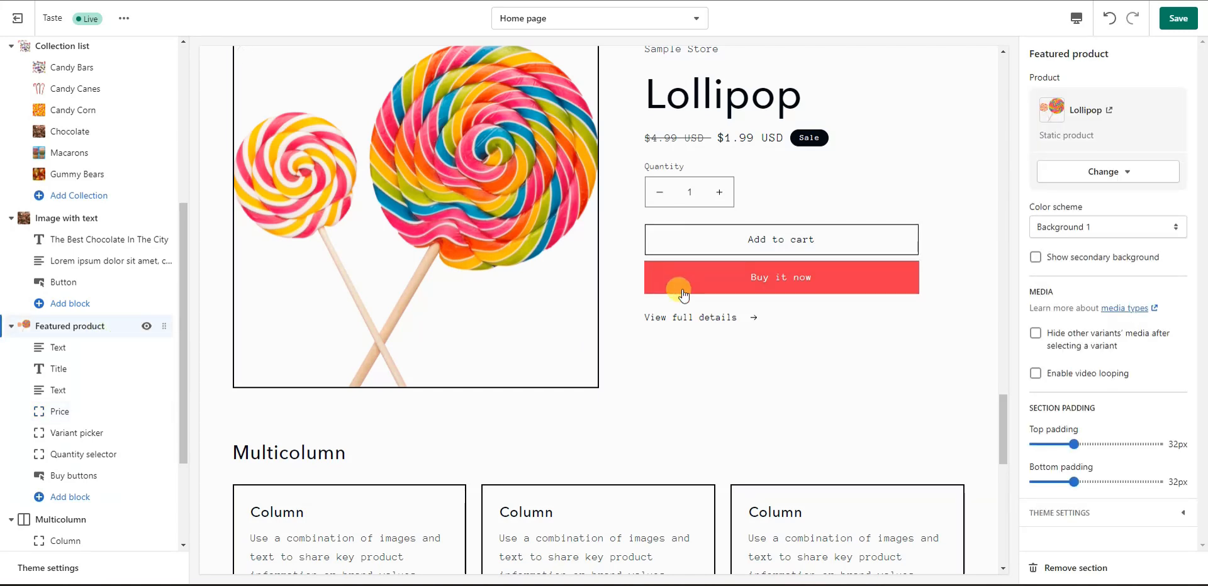
scroll(525, 255, up, 2)
scroll(590, 285, down, 1)
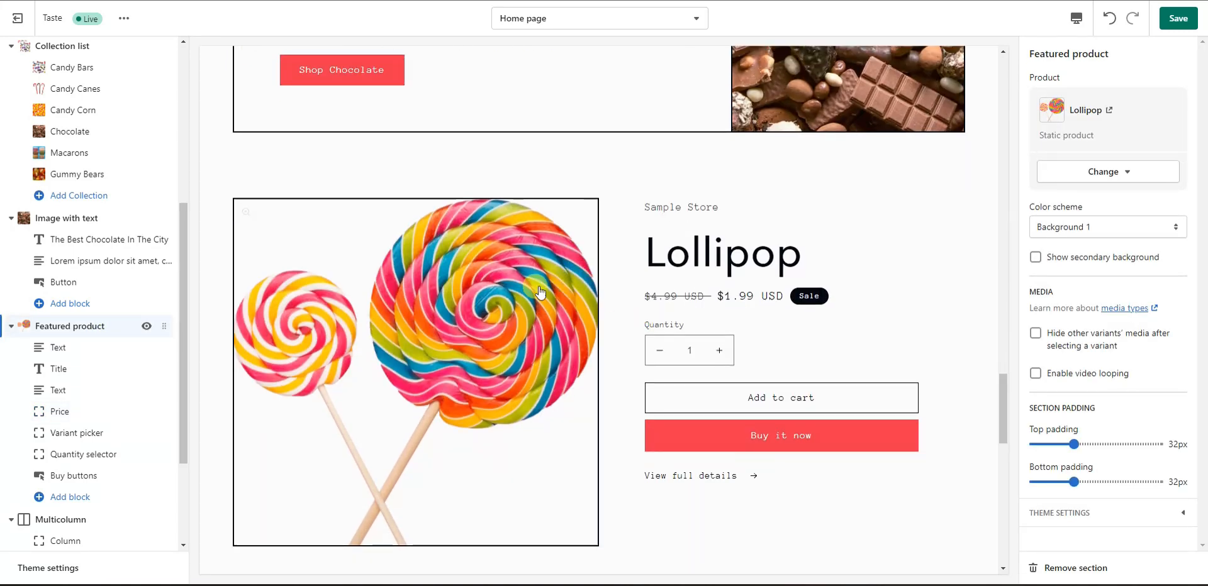
scroll(501, 289, down, 3)
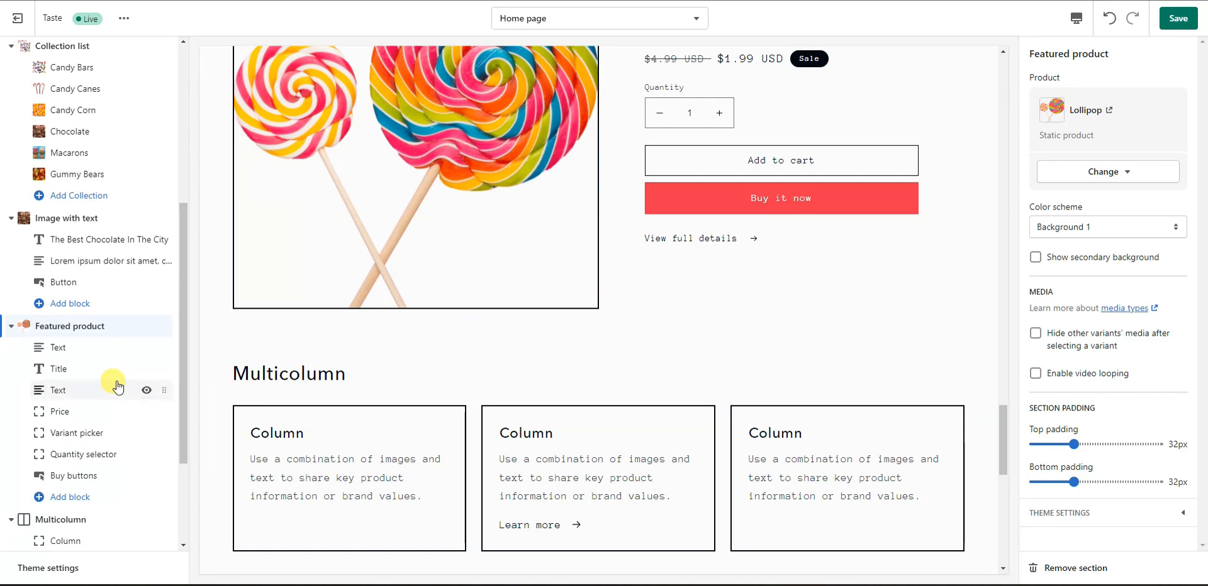
scroll(115, 381, down, 3)
click(76, 368)
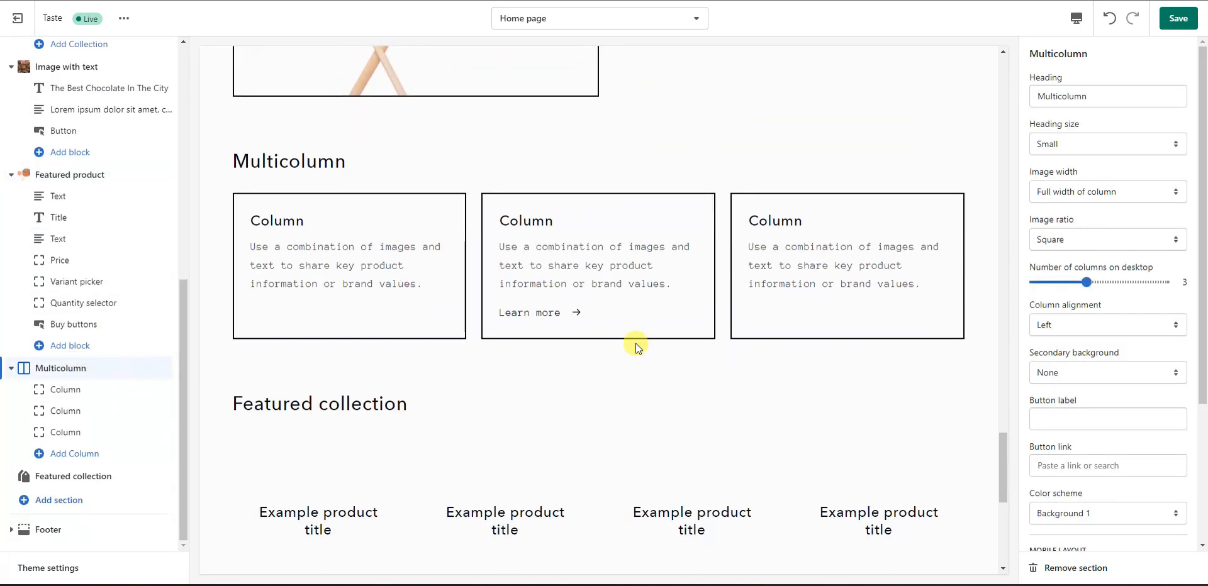
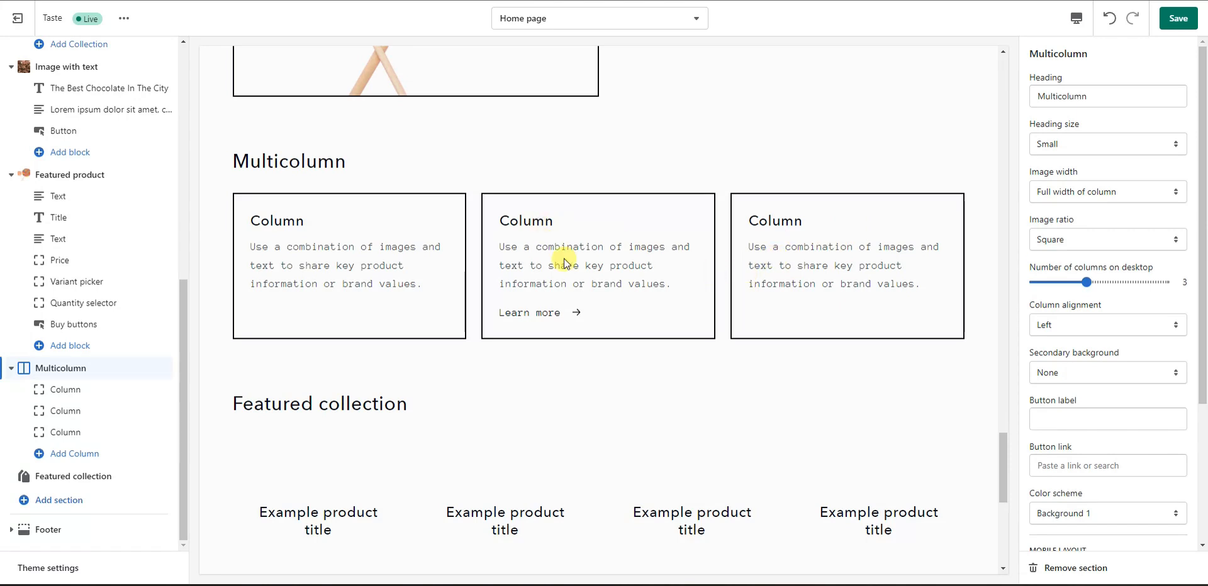
Step: Replace the Multicolumn heading with 'See What Our Customers Are Saying', then open Column 1's settings
drag(1098, 95, 978, 104)
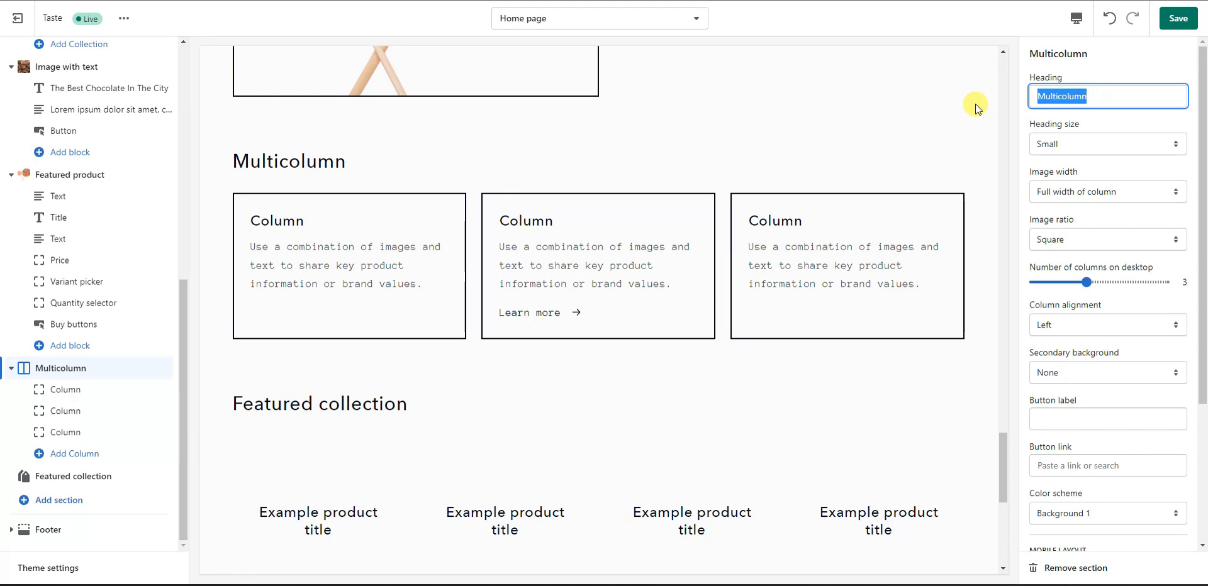
text(See What Our u)
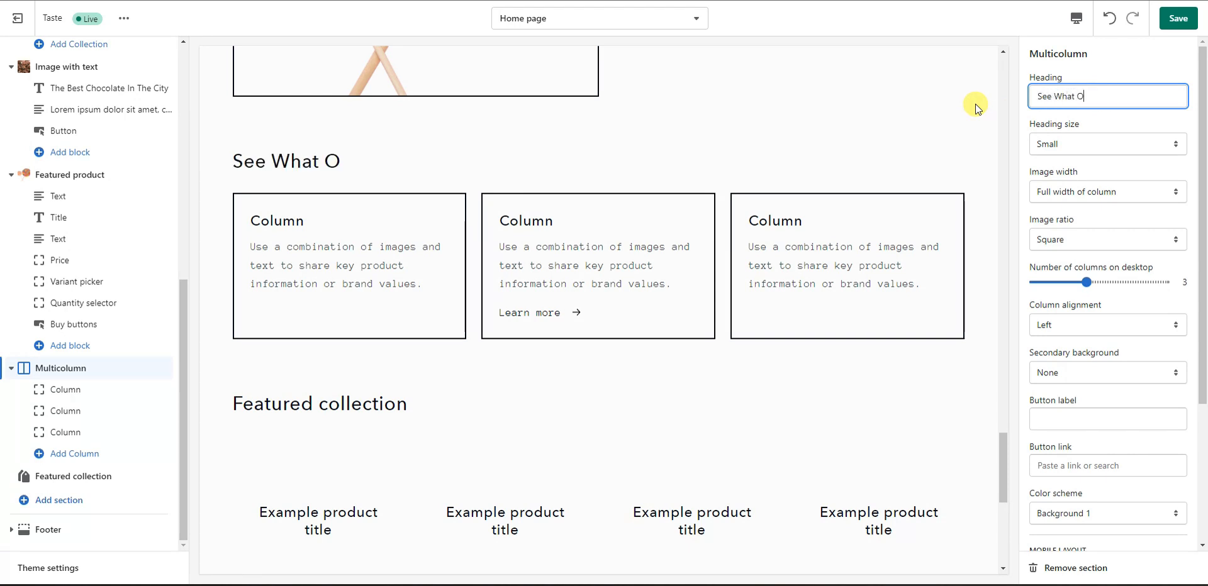
key(BackSpace)
text(Customers Our Sayin)
key(BackSpace)
key(BackSpace)
key(BackSpace)
key(BackSpace)
key(BackSpace)
key(BackSpace)
key(BackSpace)
key(BackSpace)
key(BackSpace)
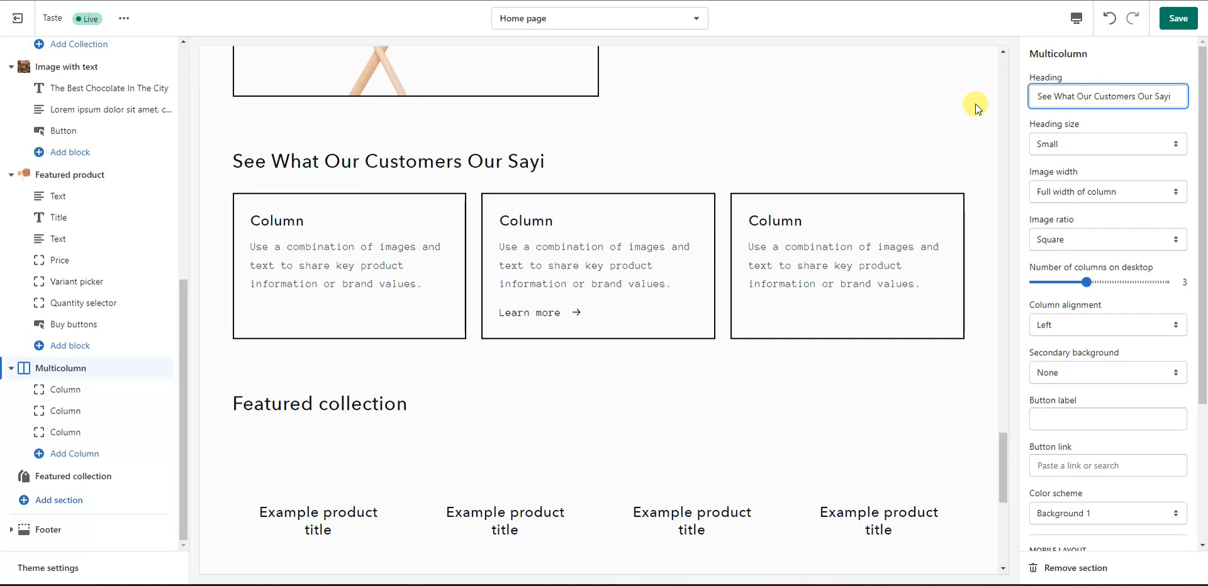
text(Are Saying)
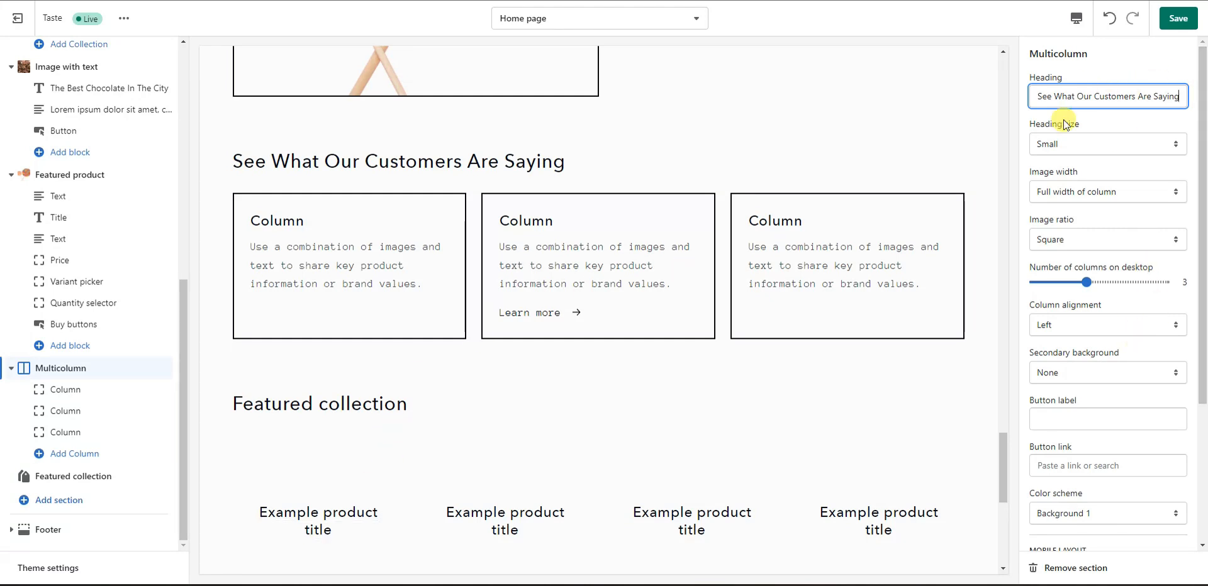
click(91, 391)
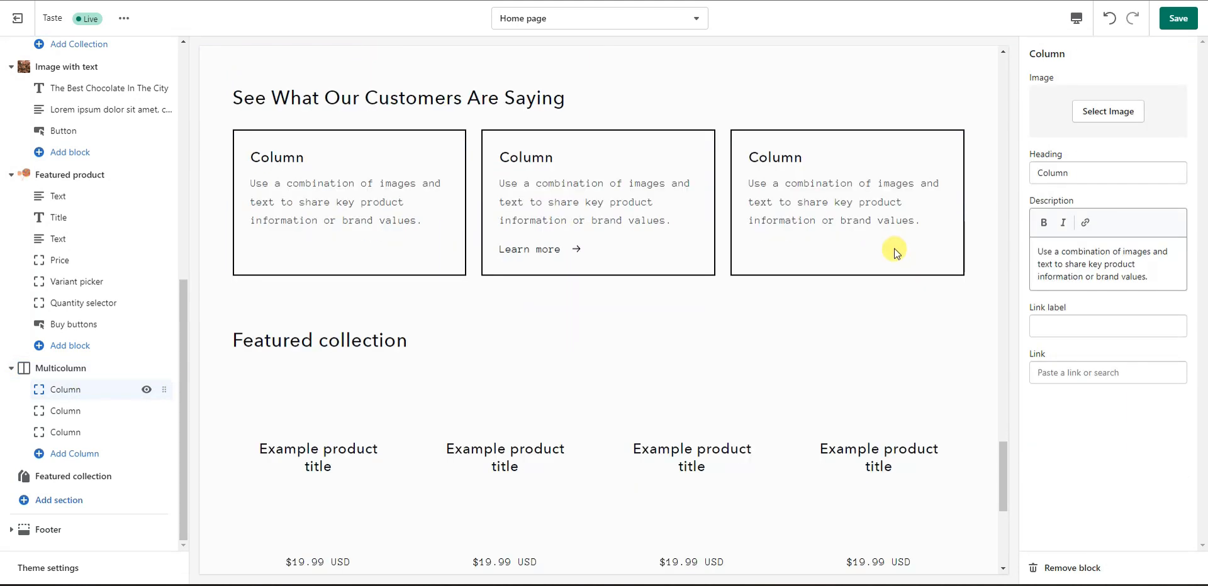
click(1114, 123)
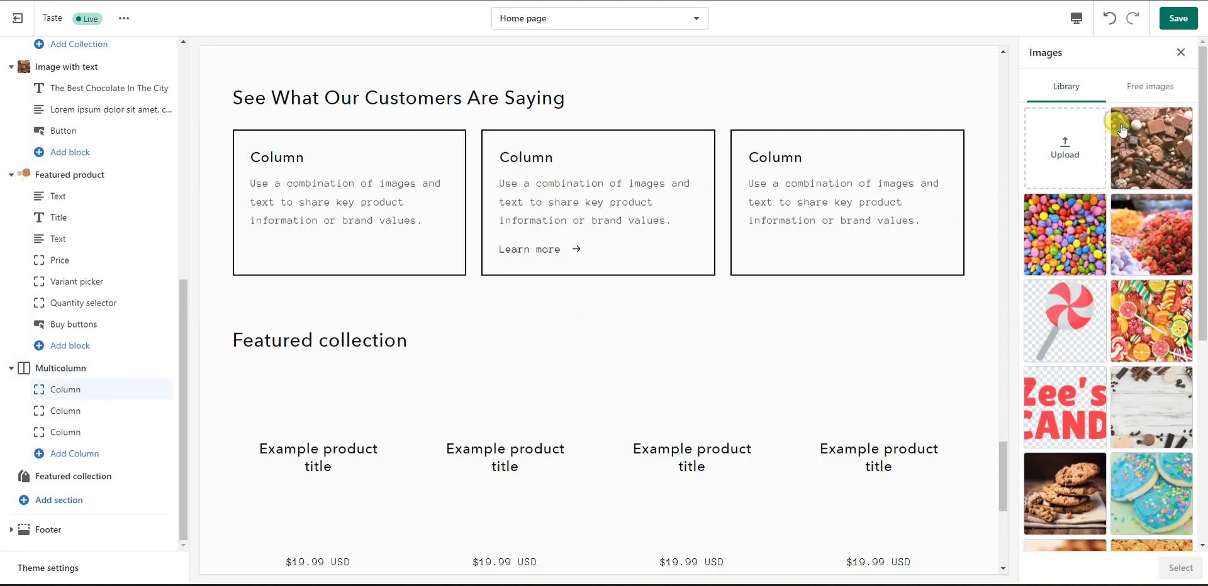
click(1085, 323)
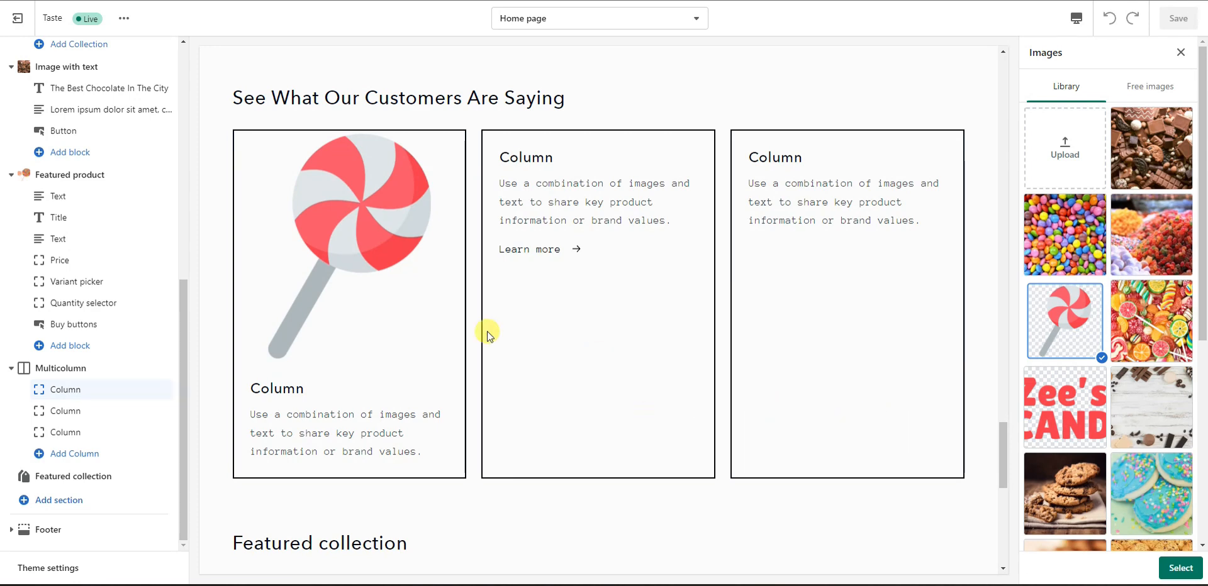
click(1080, 327)
click(1181, 52)
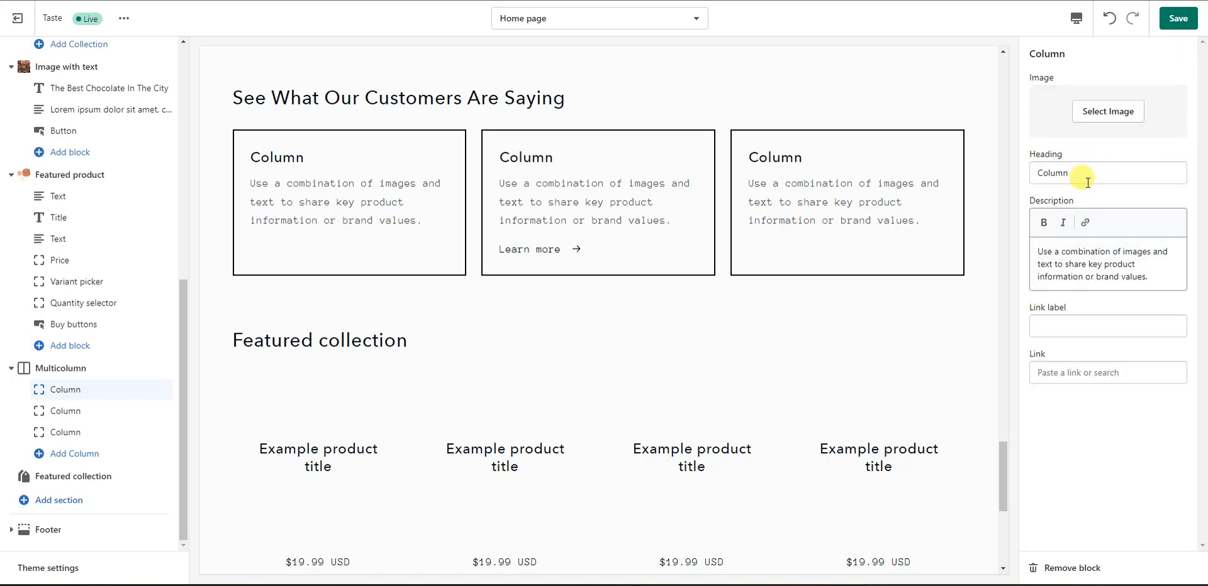
Step: Give the first testimonial column the heading Kathy and a pasted quoted lorem ipsum review, then save
drag(1085, 182, 1007, 186)
text(Kathy)
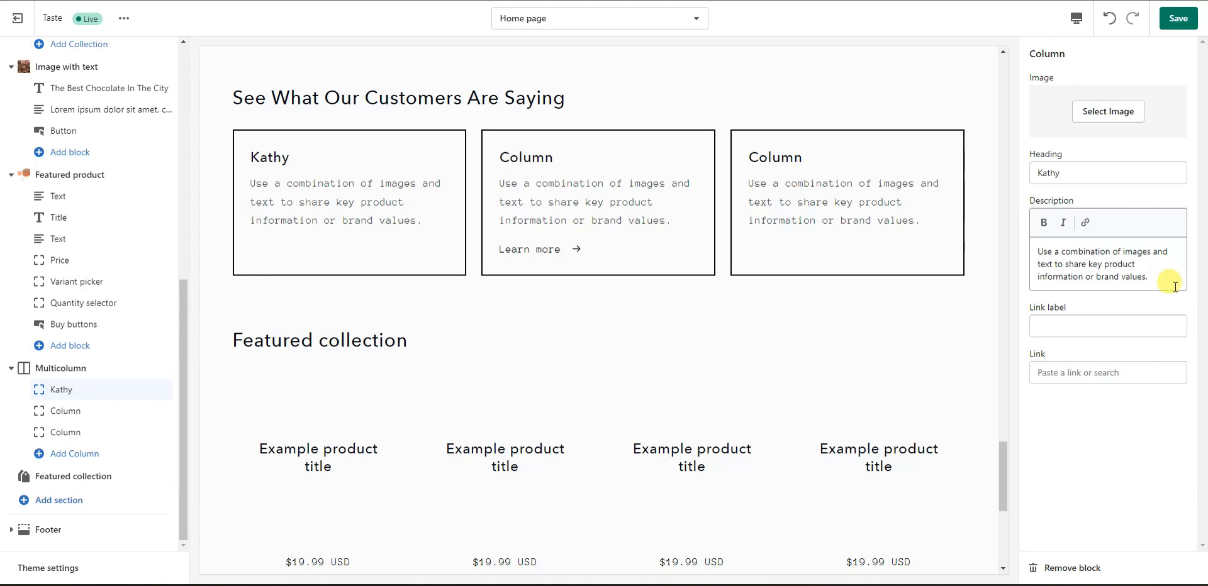
drag(1155, 278, 1007, 252)
key(BackSpace)
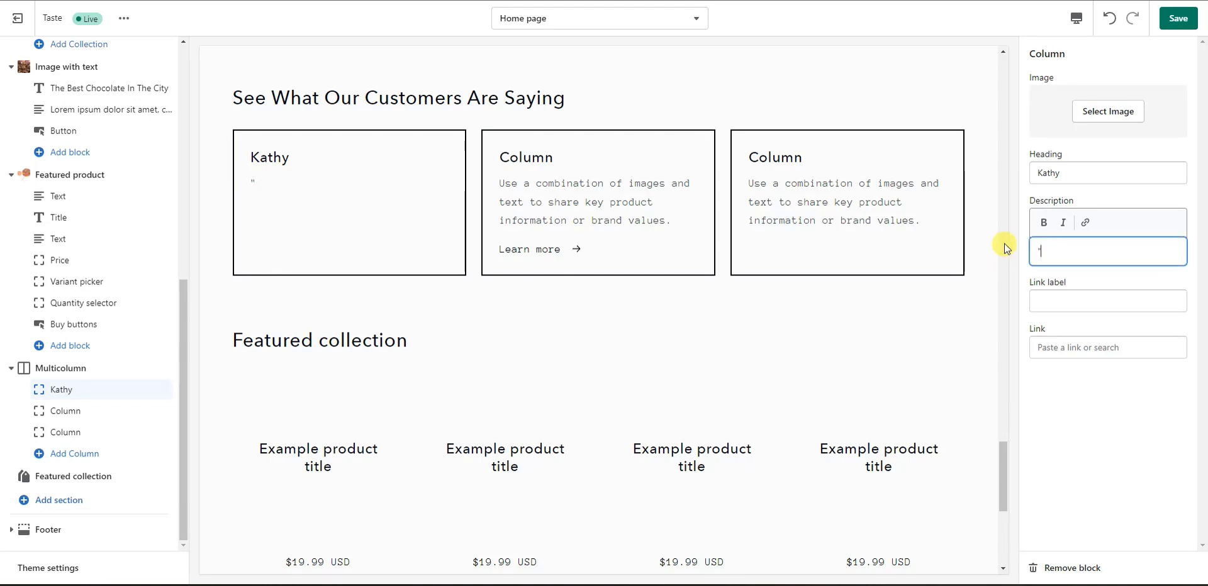
text("Lorem ipsum dolor sit amet, consectetur adipiscing elit. Sed quam sapien, tempor at enim eu, fermentum aliquet dui. Integer eget felis dapibus, sagittis orci eget, commodo ante.)
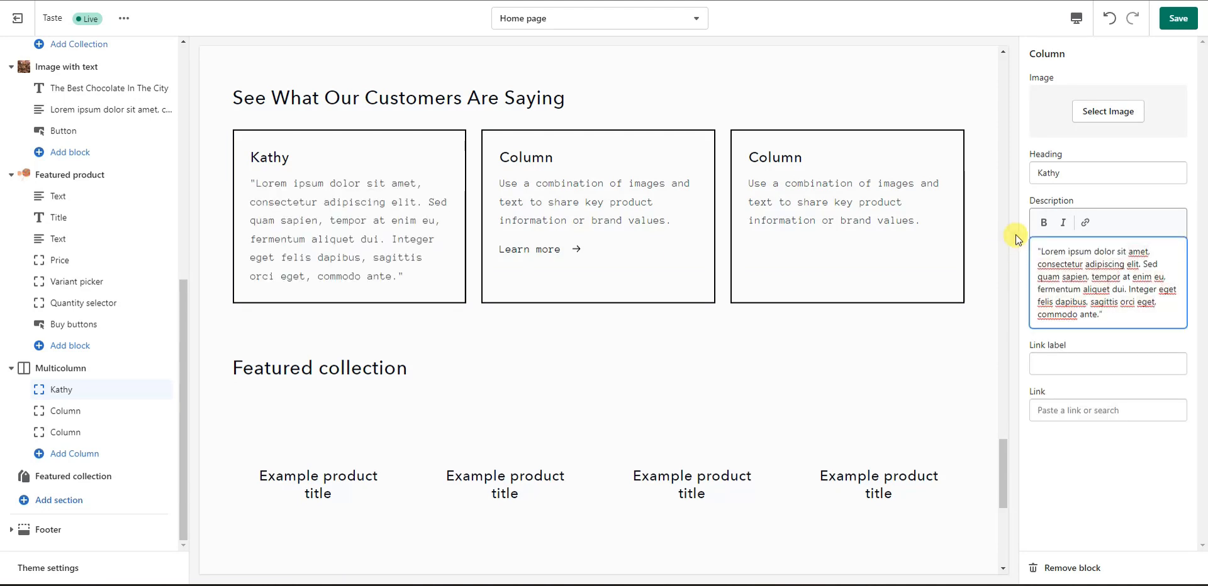
click(1179, 24)
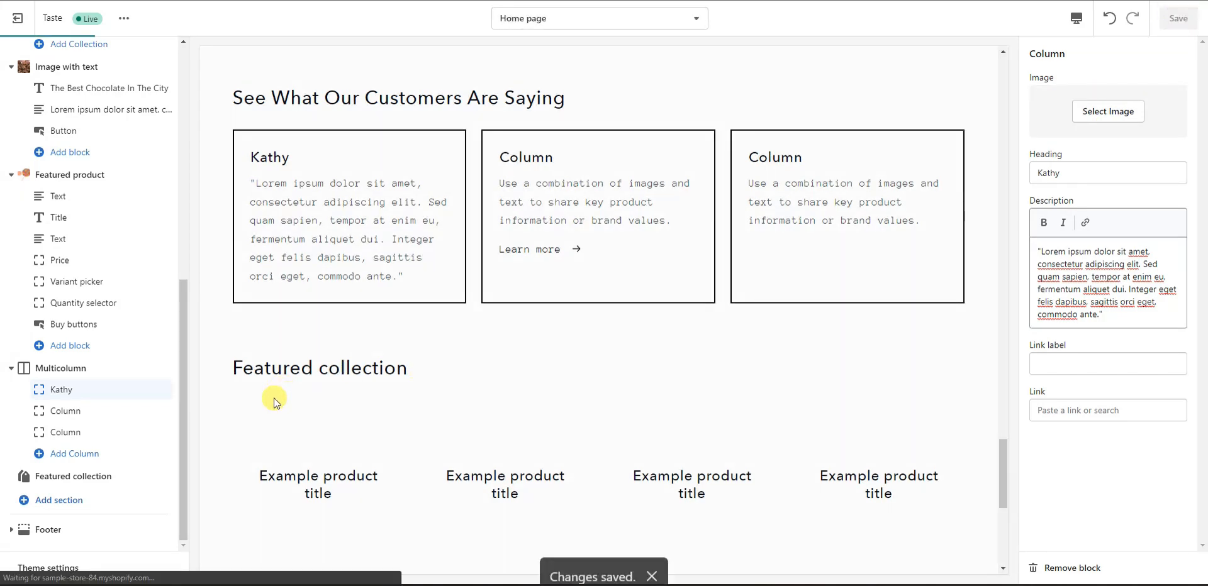
Step: Name the second testimonial column Joe and paste in its quoted lorem ipsum review
click(88, 412)
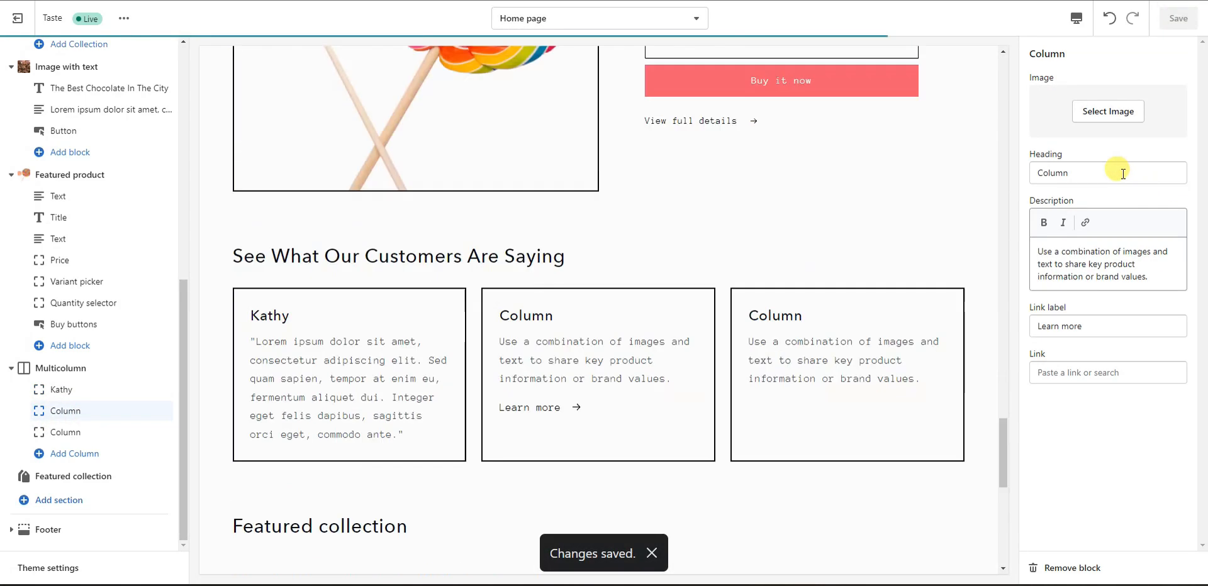
double_click(1094, 176)
text(Joe)
drag(1157, 278, 1021, 243)
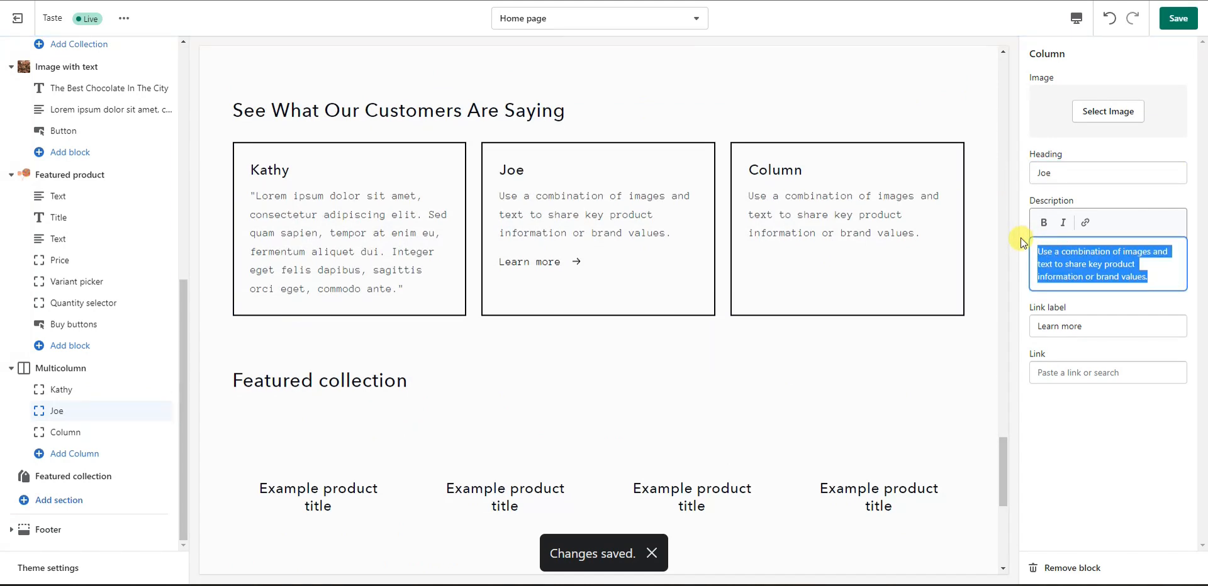
key(BackSpace)
text("Lorem ipsum dolor sit amet, consectetur adipiscing elit. Sed quam sapien, tempor at enim eu, fermentum aliquet dui. Integer eget felis dapibus, sagittis orci eget, commodo ante.")
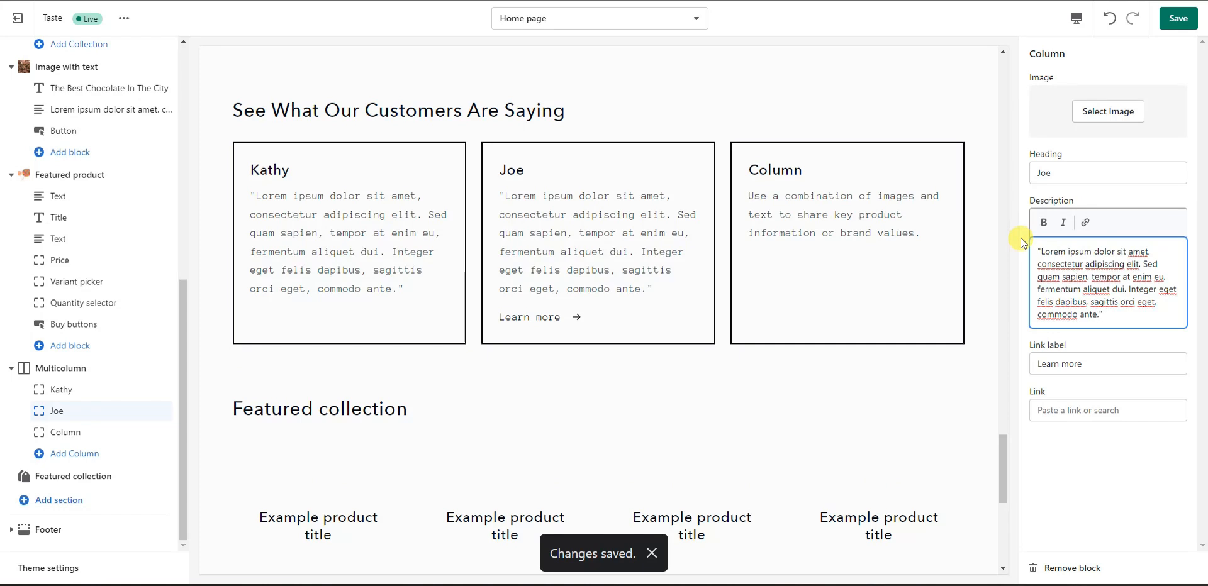
click(1096, 338)
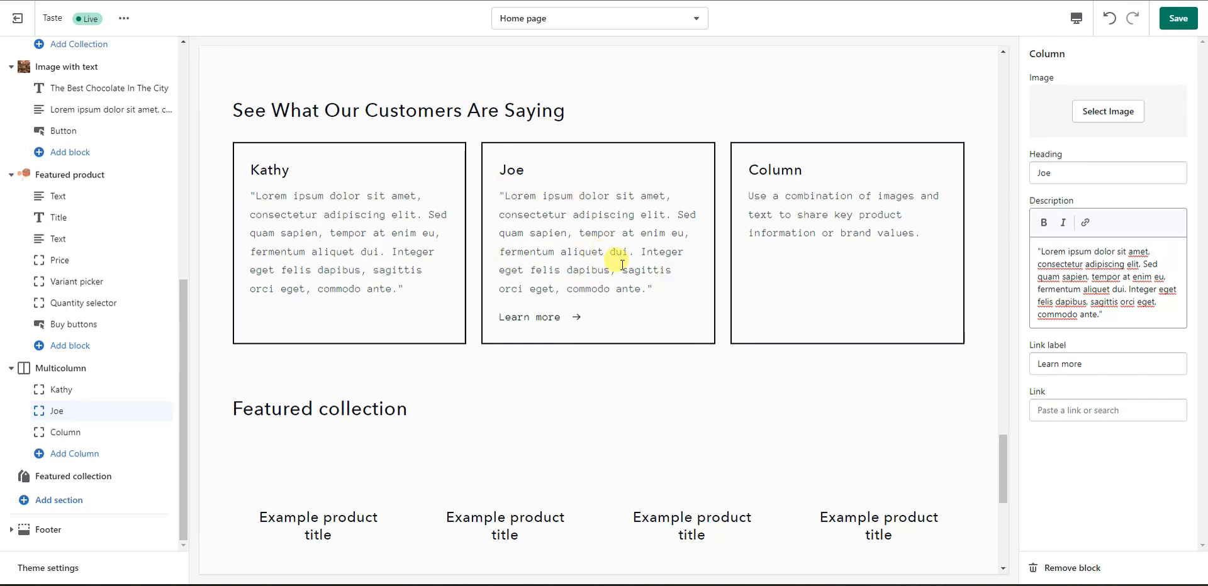
Step: Clear the second column's Learn more link label and save the homepage
click(1111, 406)
click(1062, 471)
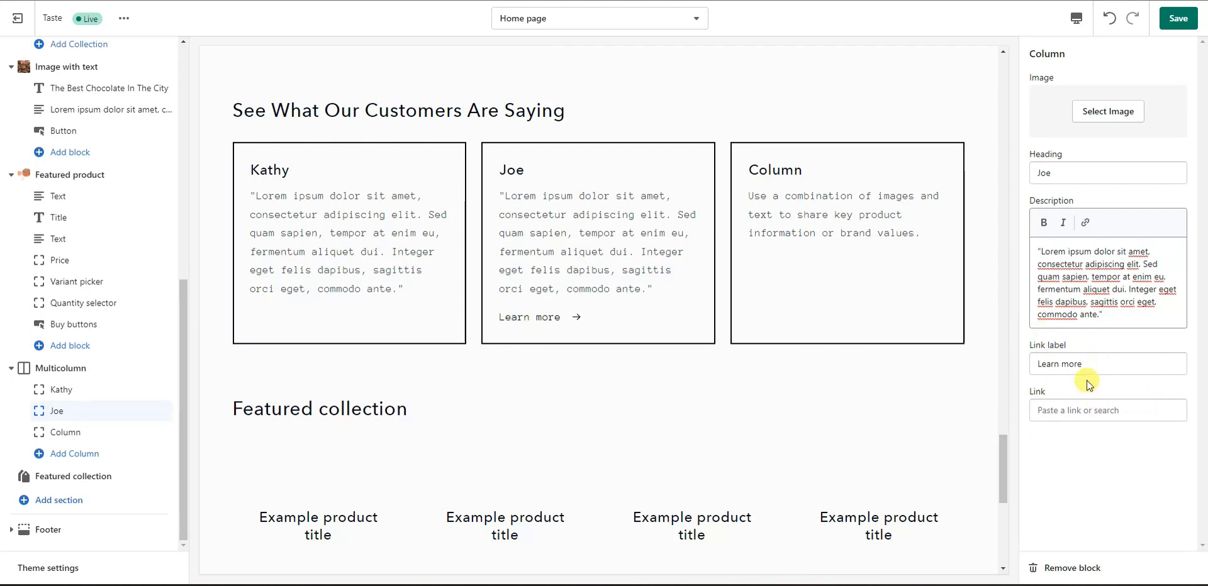
drag(1087, 365, 1053, 368)
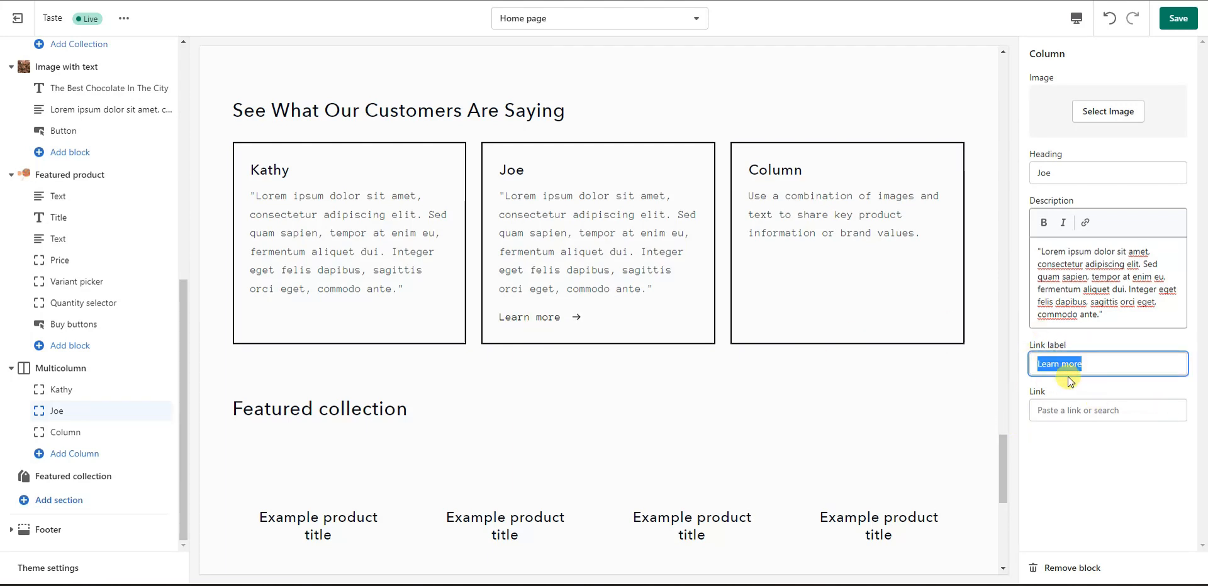
click(1106, 342)
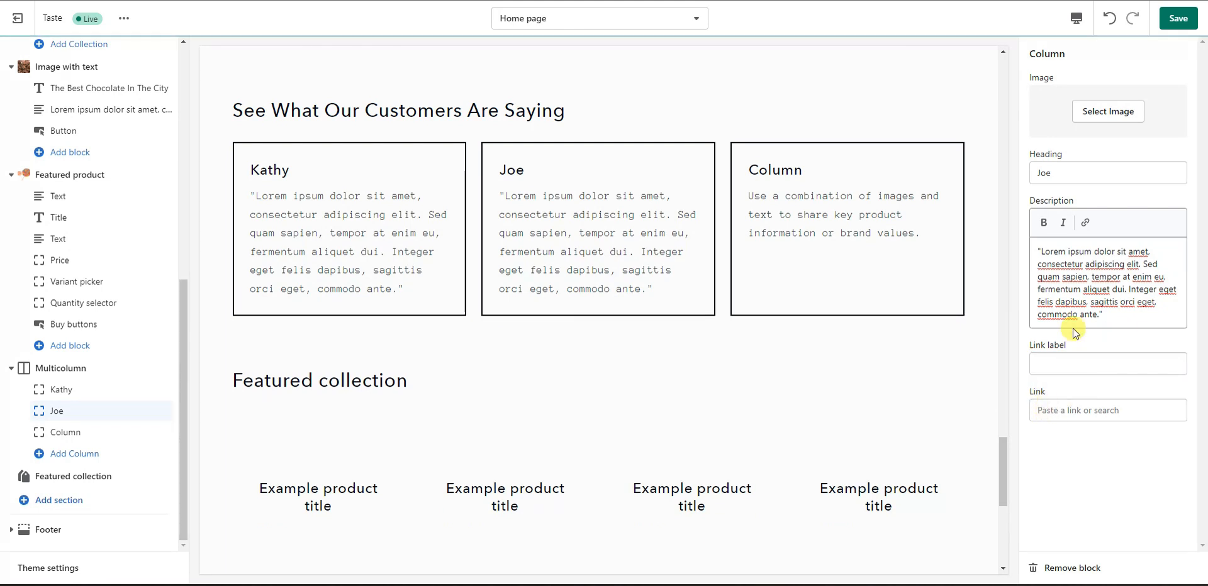
click(1179, 20)
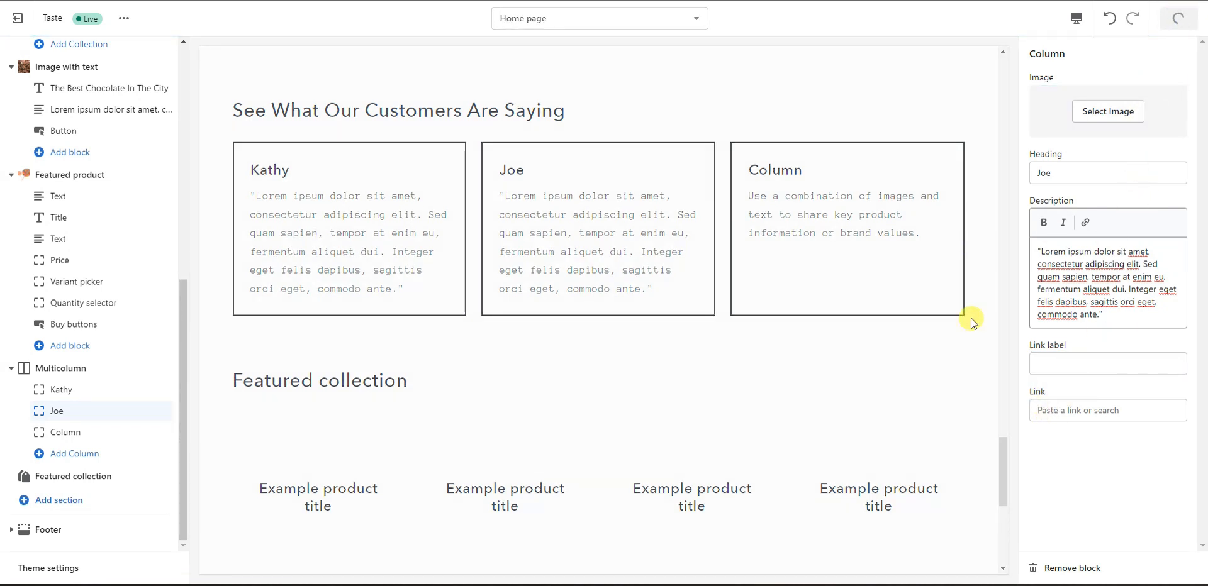
Step: Save the third testimonial column, Max, with its quoted review, then open Featured collection's settings
click(81, 432)
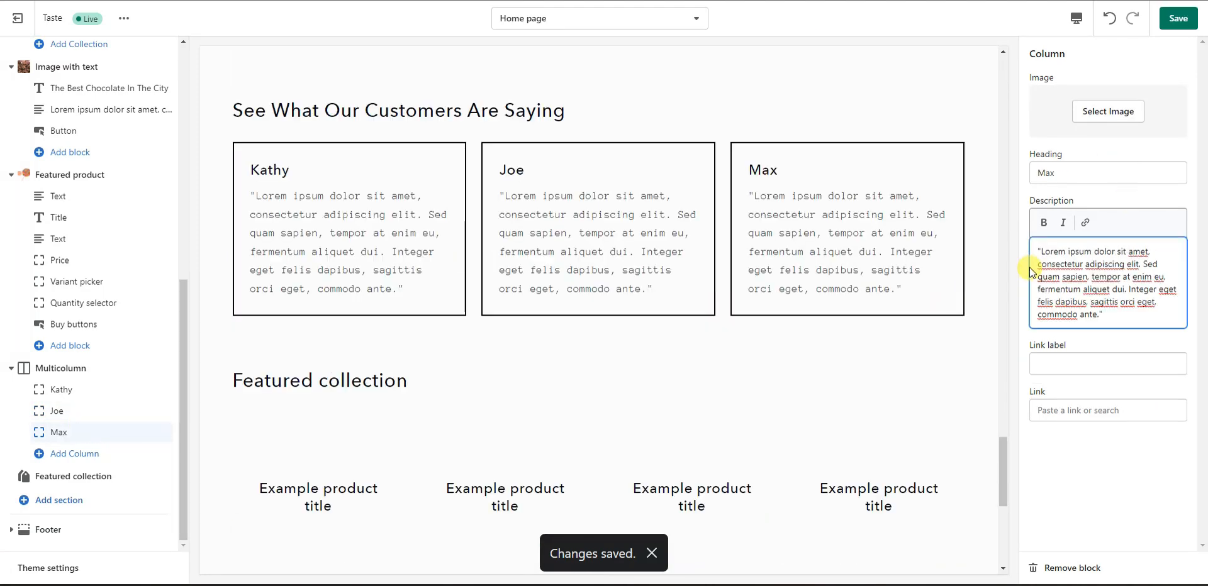
click(1177, 19)
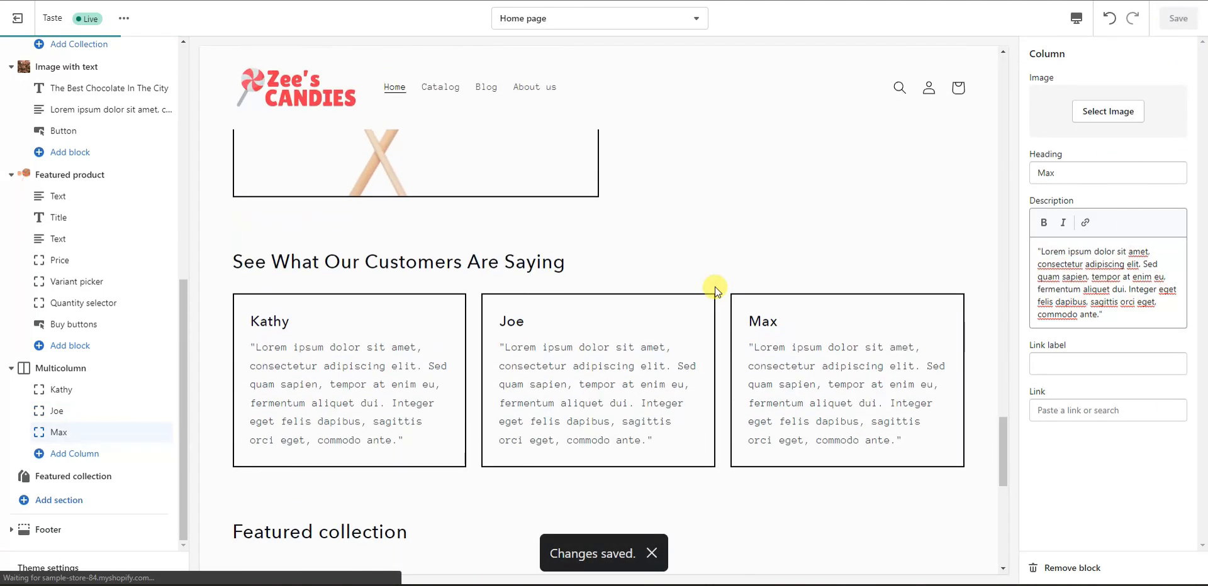
scroll(698, 280, down, 7)
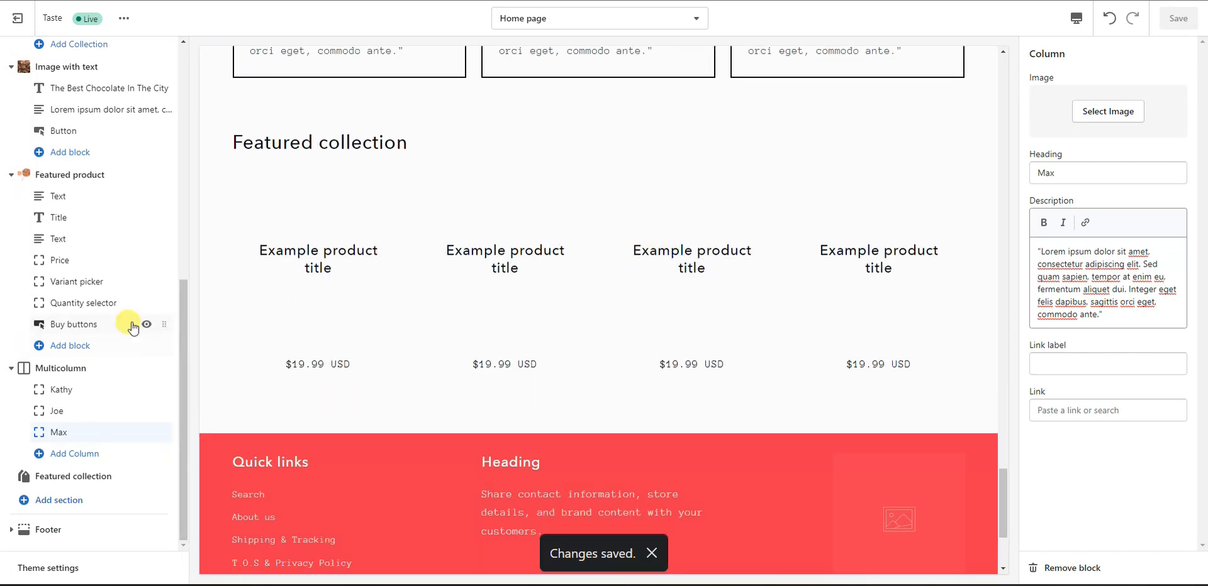
click(86, 484)
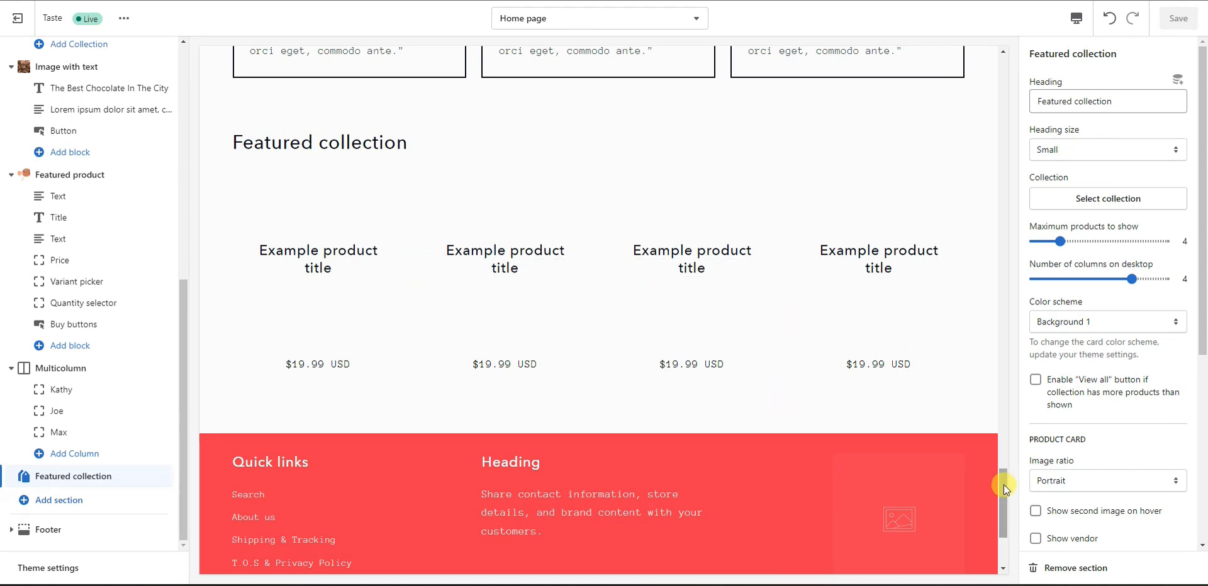
Step: Remove the Featured collection section from the homepage and bring up the Add section list
drag(1002, 499, 967, 478)
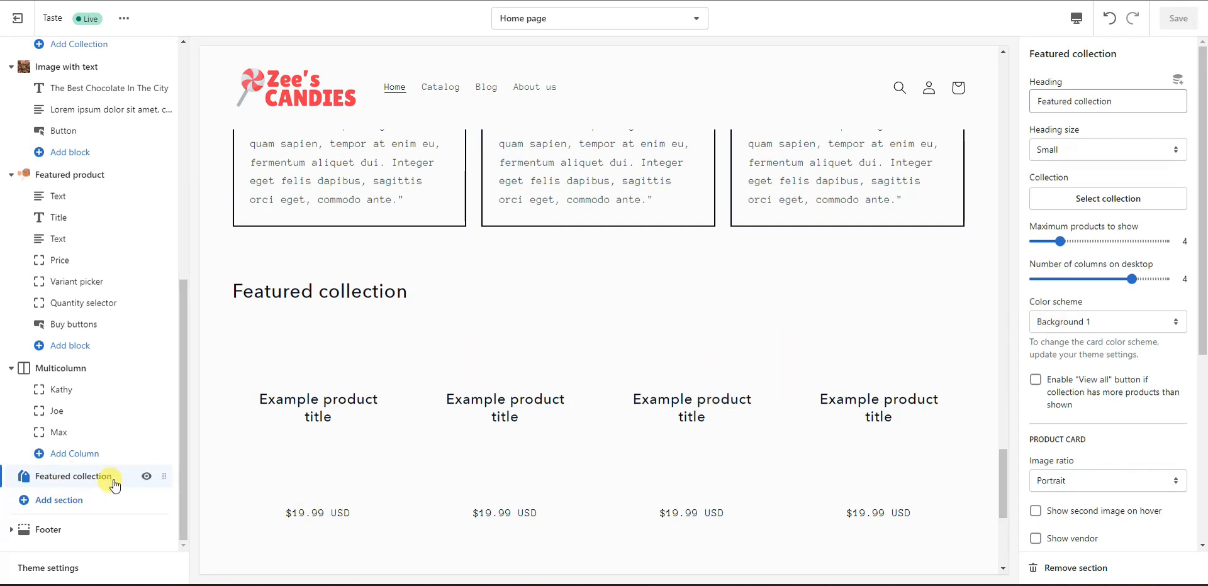
click(1098, 570)
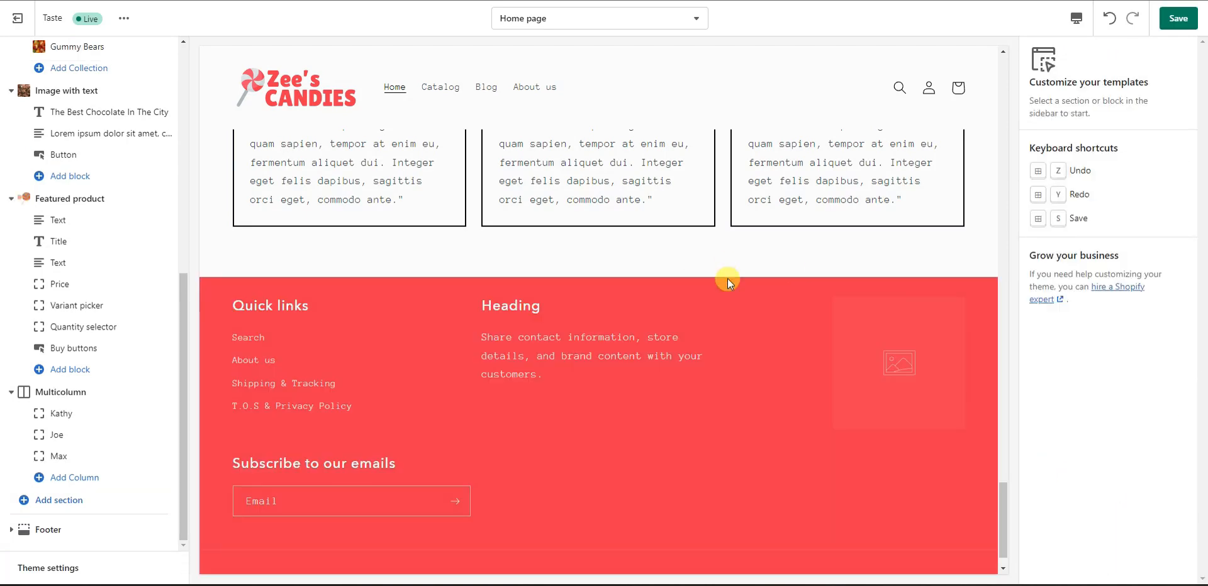
scroll(574, 315, up, 3)
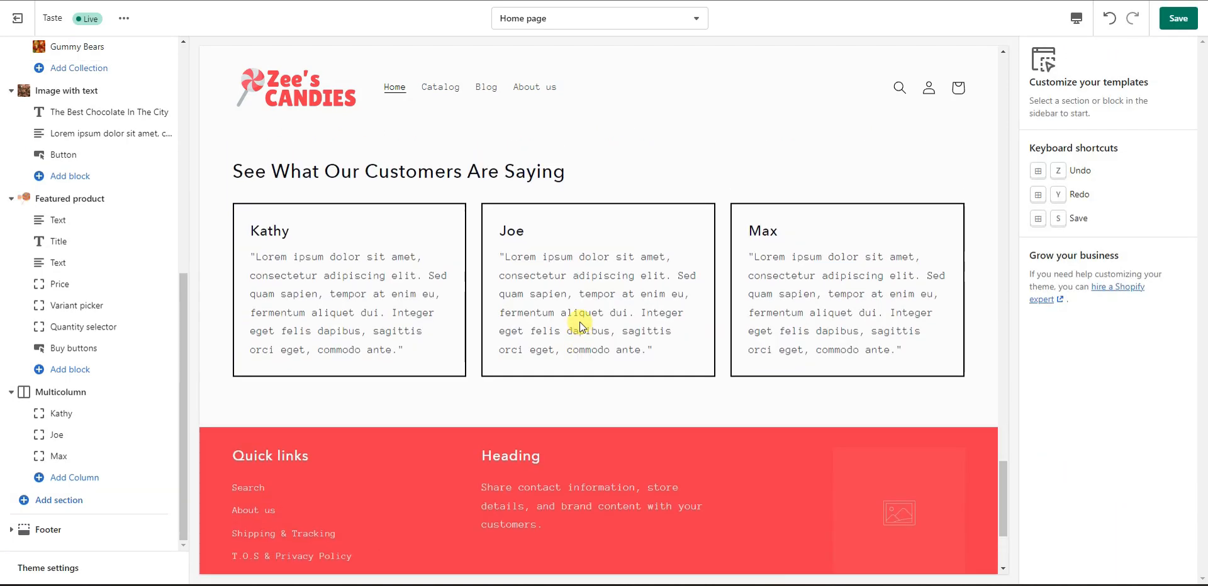
scroll(511, 372, down, 3)
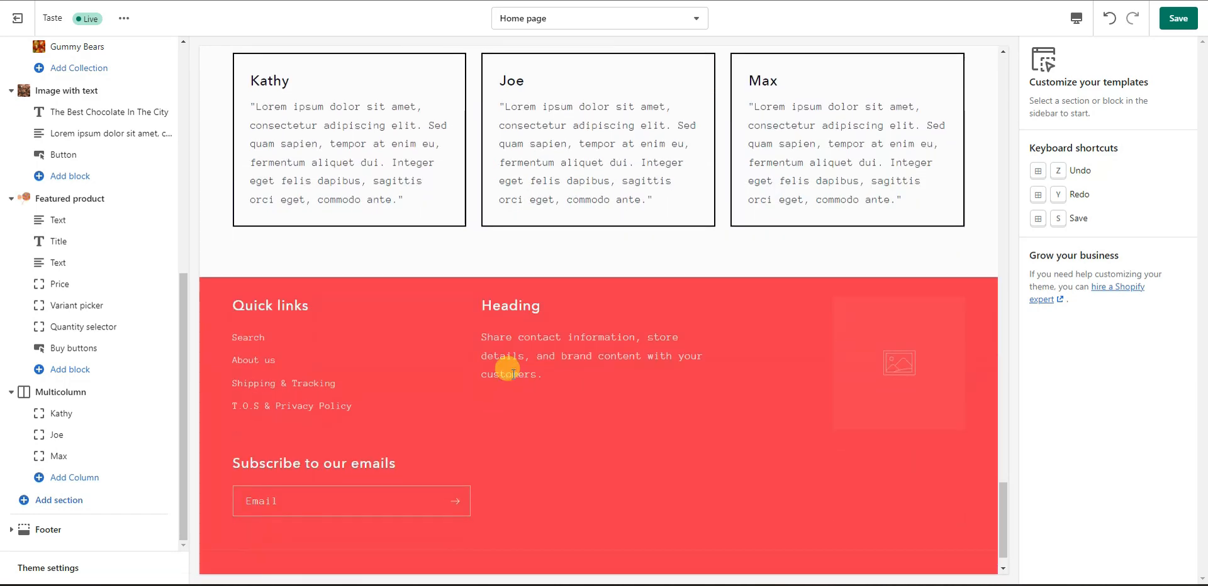
click(112, 500)
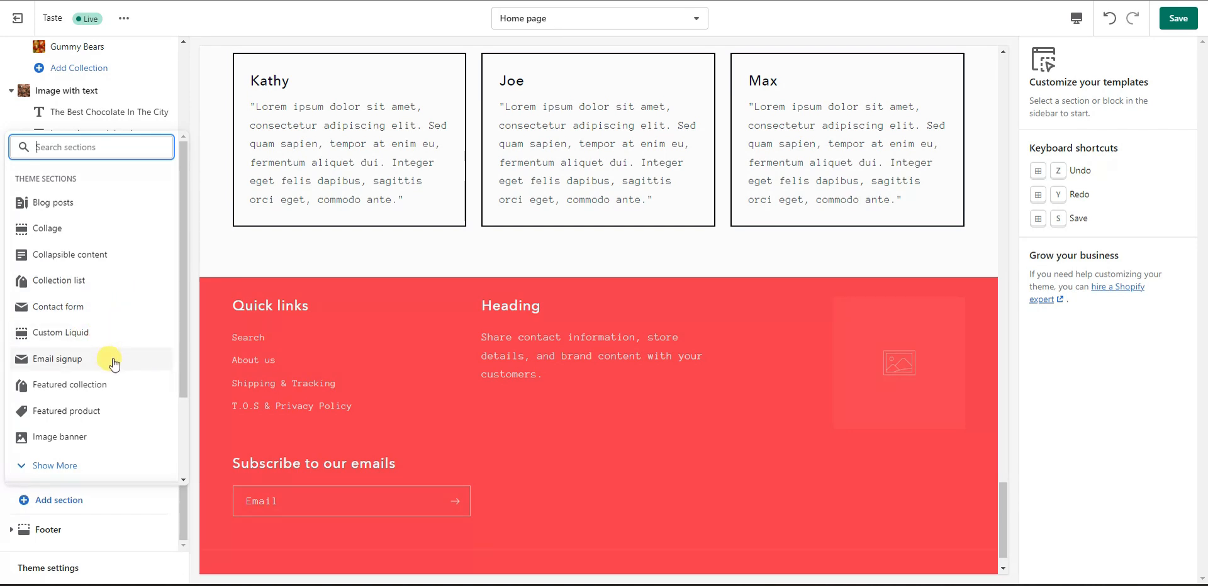
Step: Insert a Contact form section below the Kathy, Joe and Max testimonials
scroll(119, 366, down, 2)
click(95, 359)
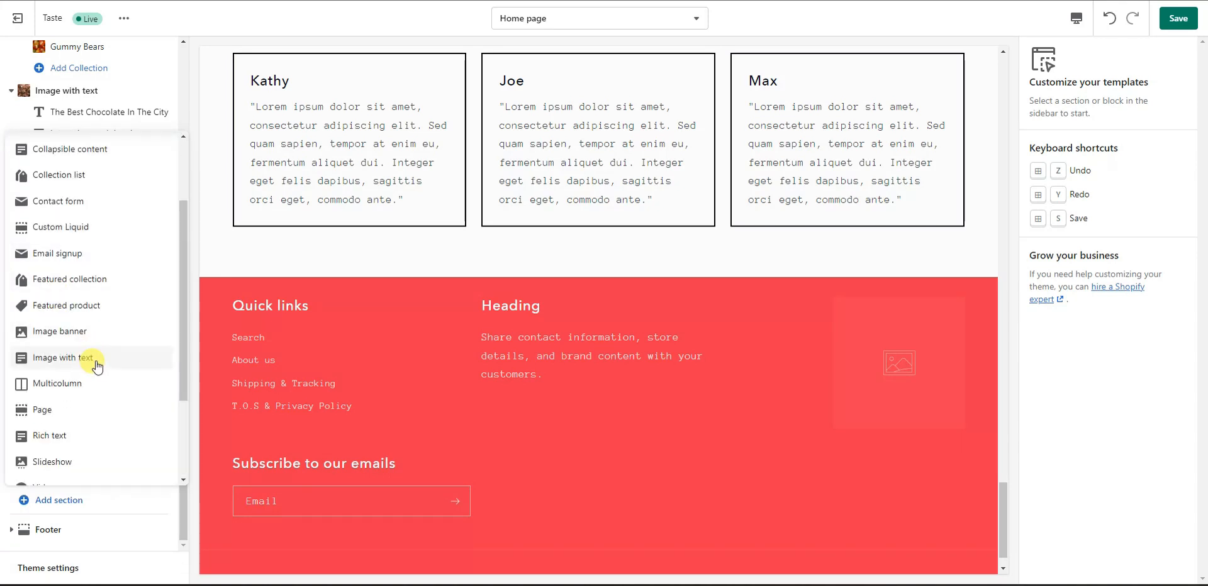
scroll(96, 363, down, 2)
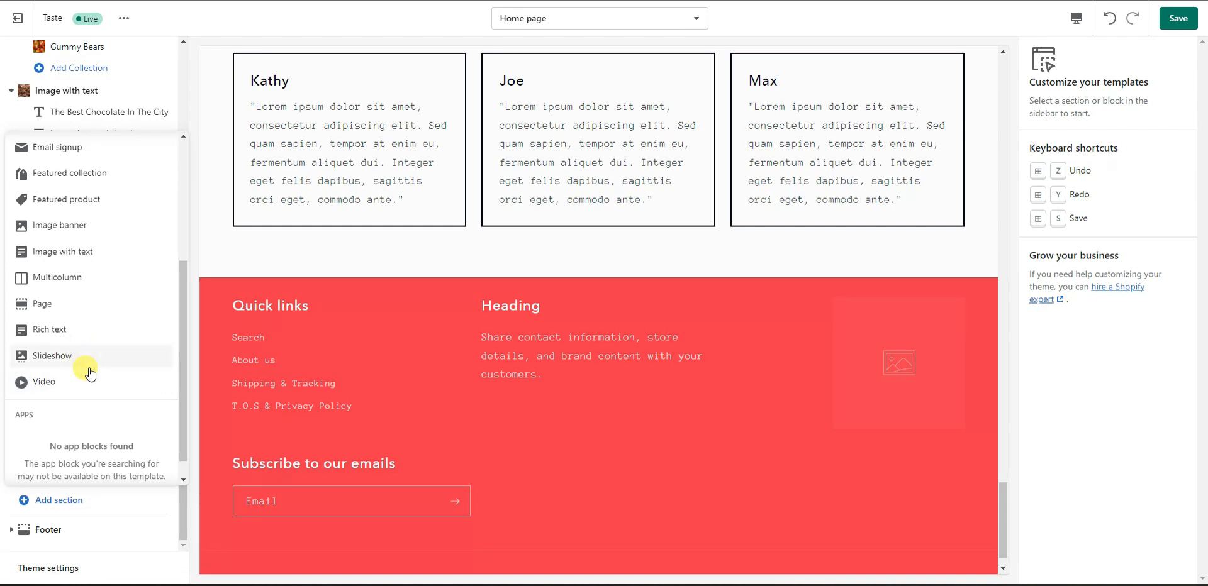
scroll(88, 381, up, 2)
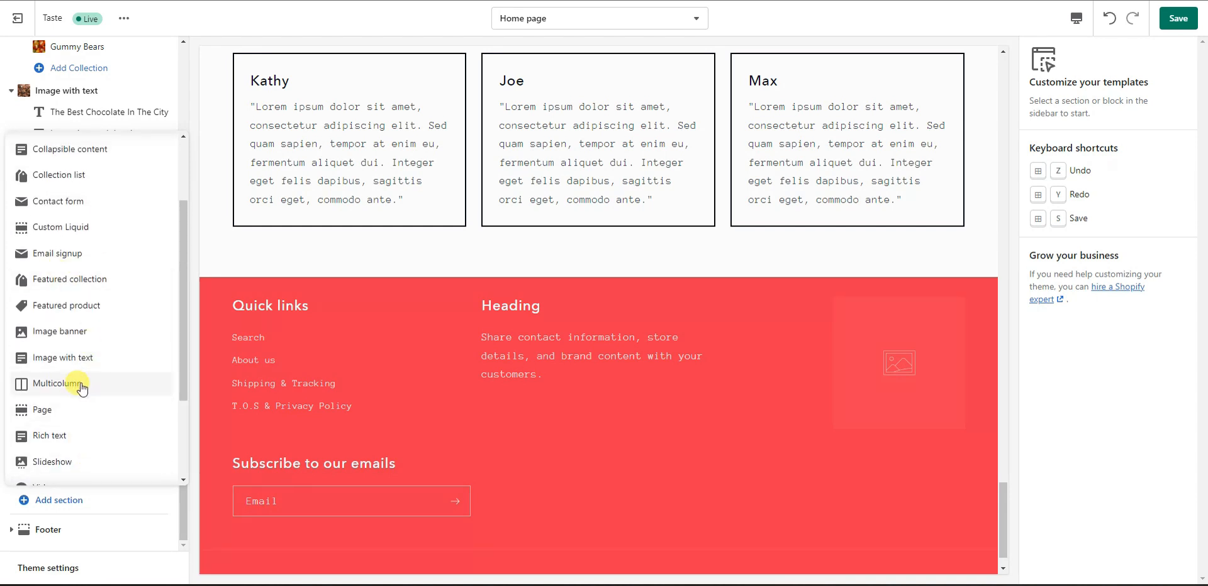
scroll(81, 388, up, 3)
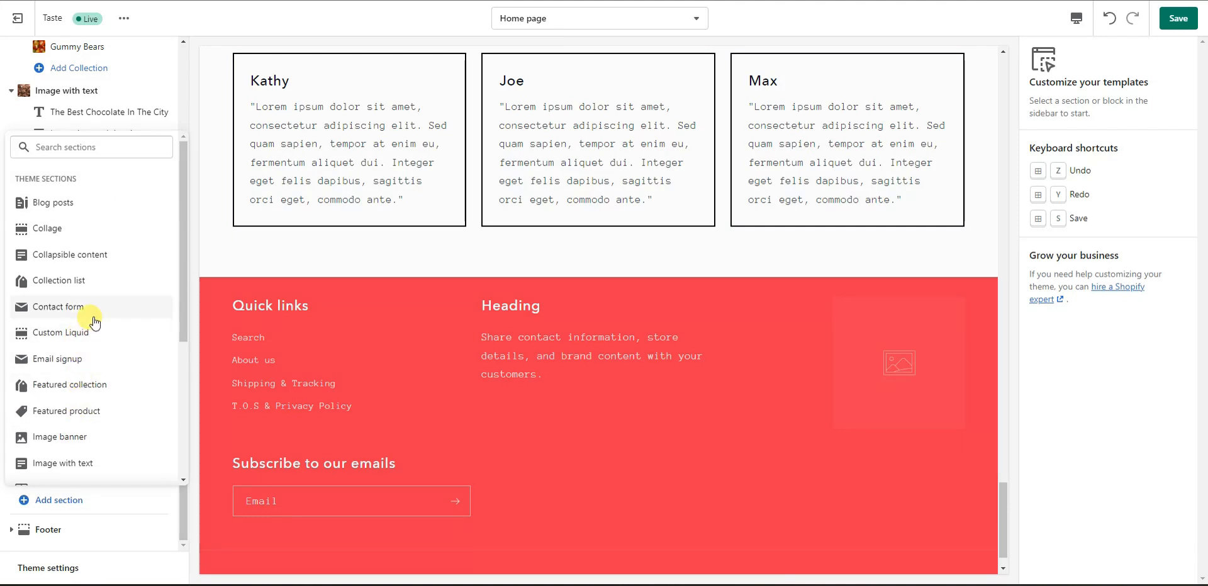
click(66, 307)
scroll(635, 335, up, 1)
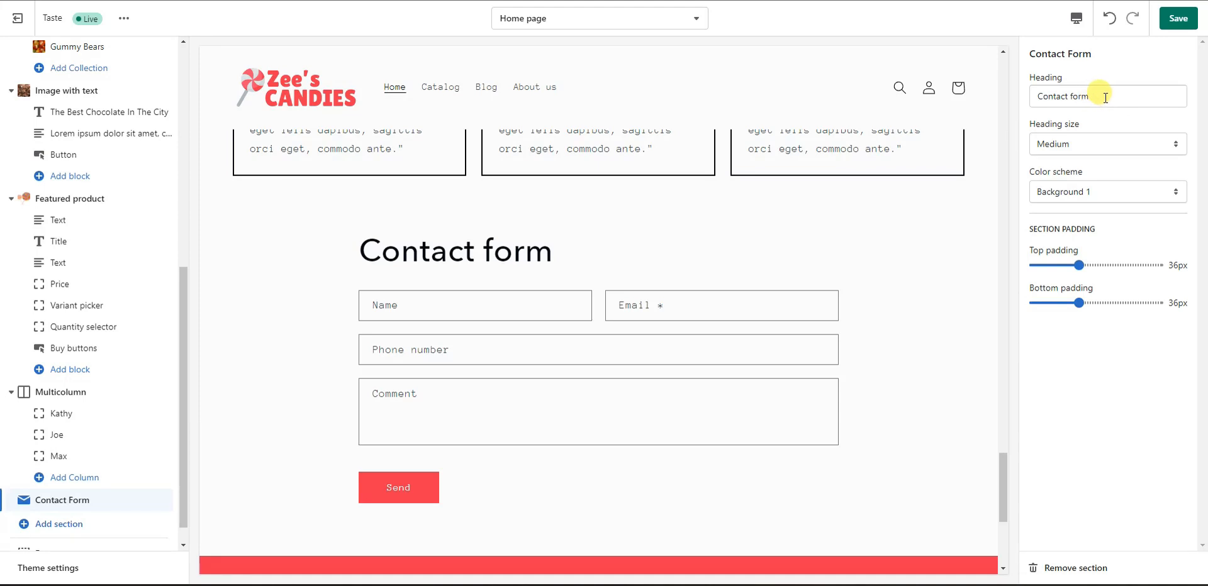
Step: Retitle the contact form 'Get In Touch' and keep its heading size at Medium after trying Large
drag(1104, 97, 1028, 83)
text(Get )
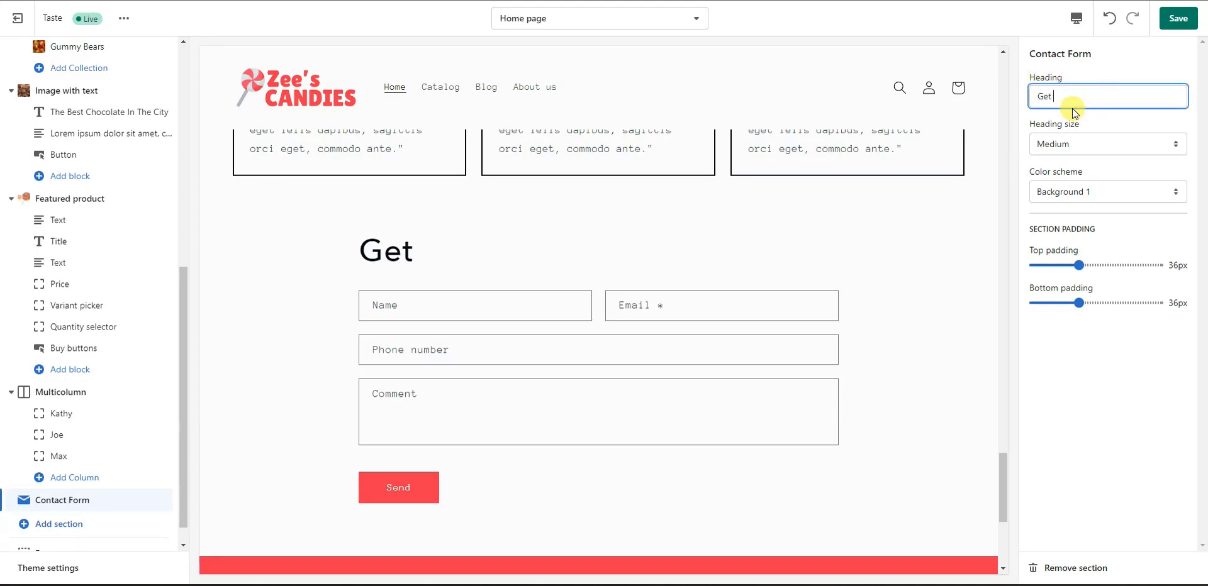
text(In Touch)
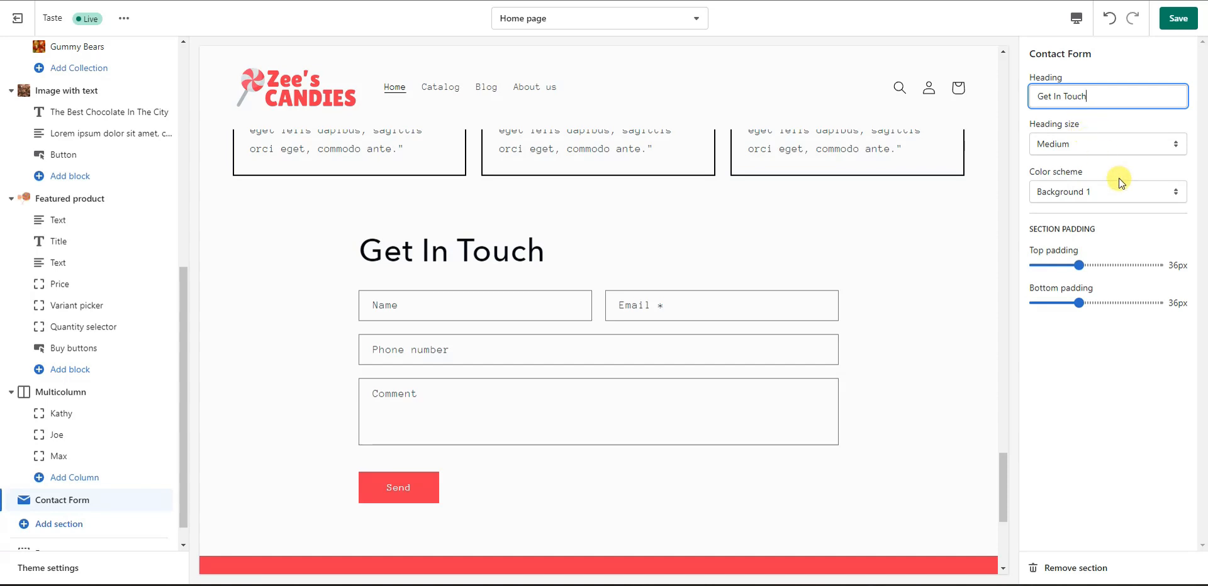
click(1121, 151)
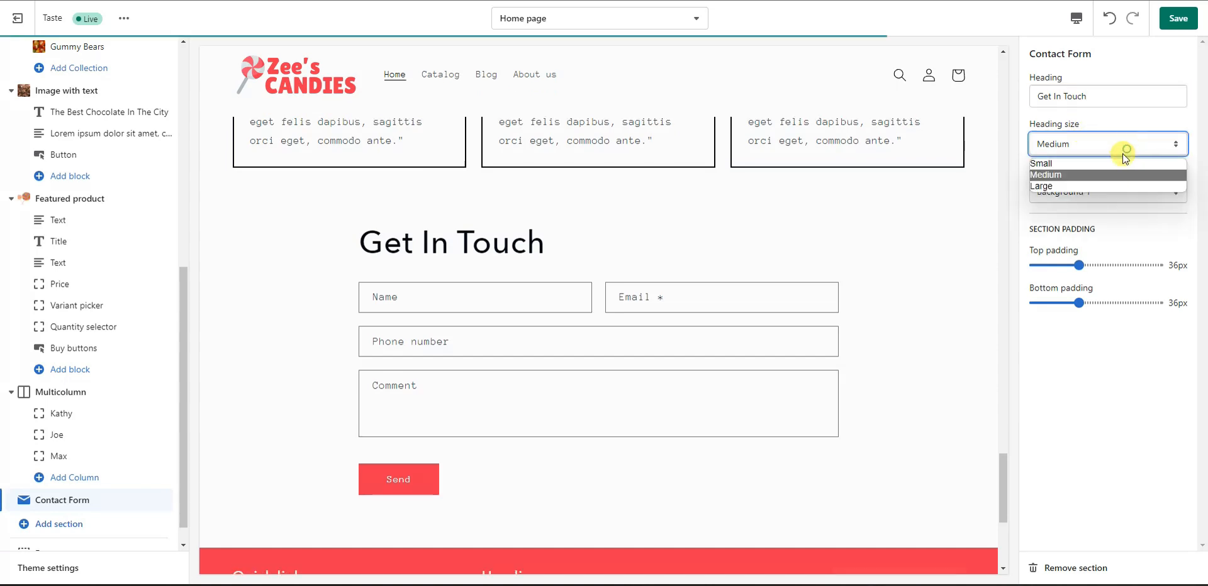
click(1092, 184)
click(1123, 142)
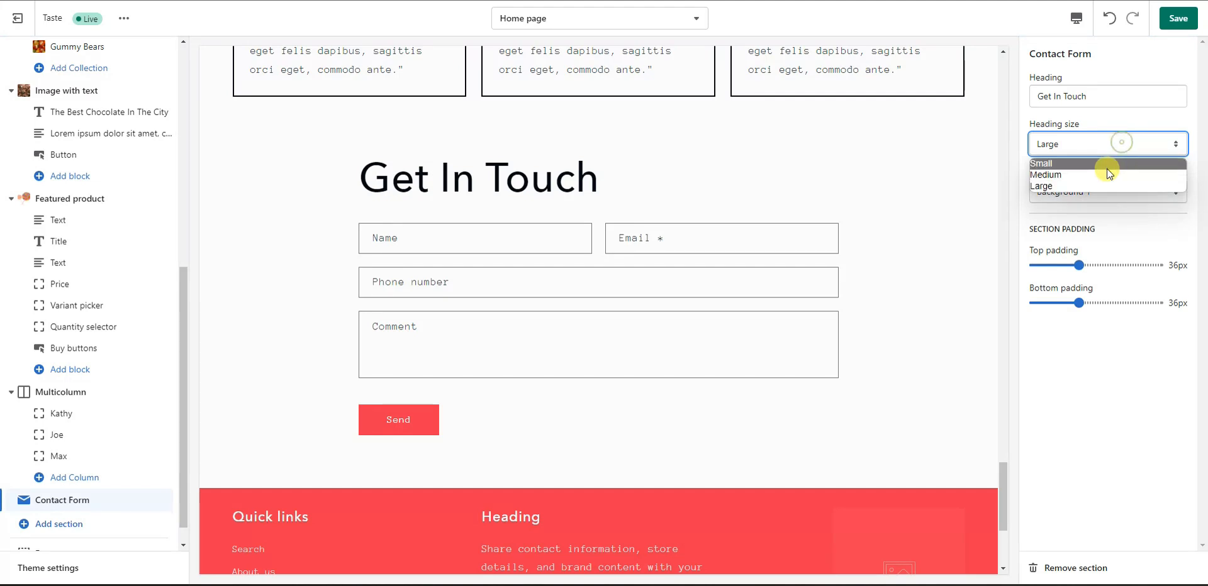
click(1045, 166)
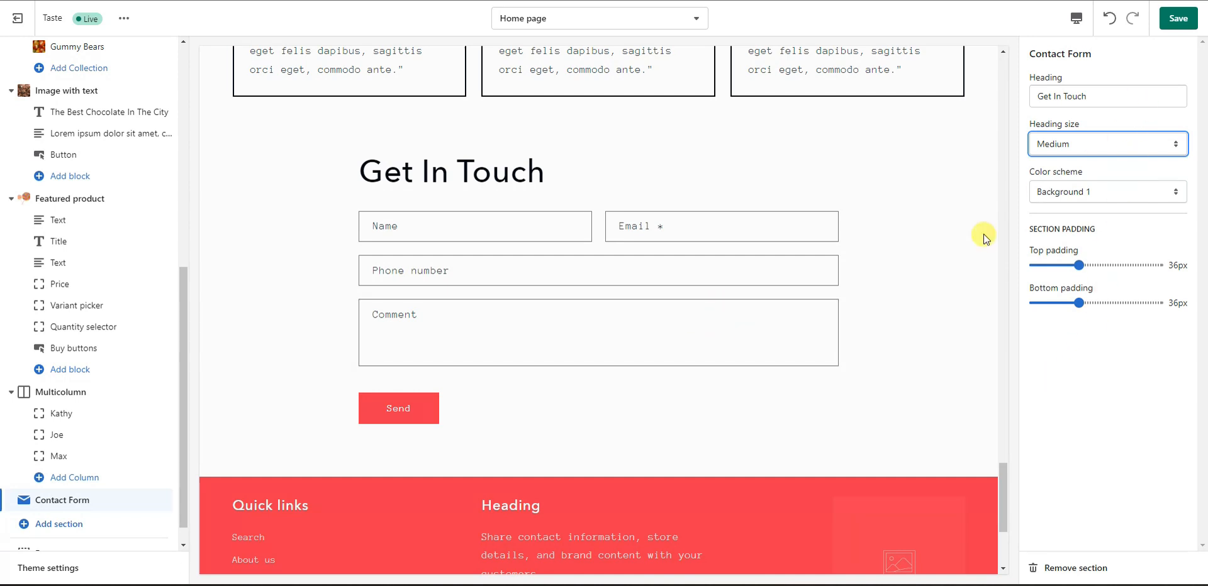
Step: Save the homepage changes and bring up the Footer section's settings
scroll(419, 434, up, 1)
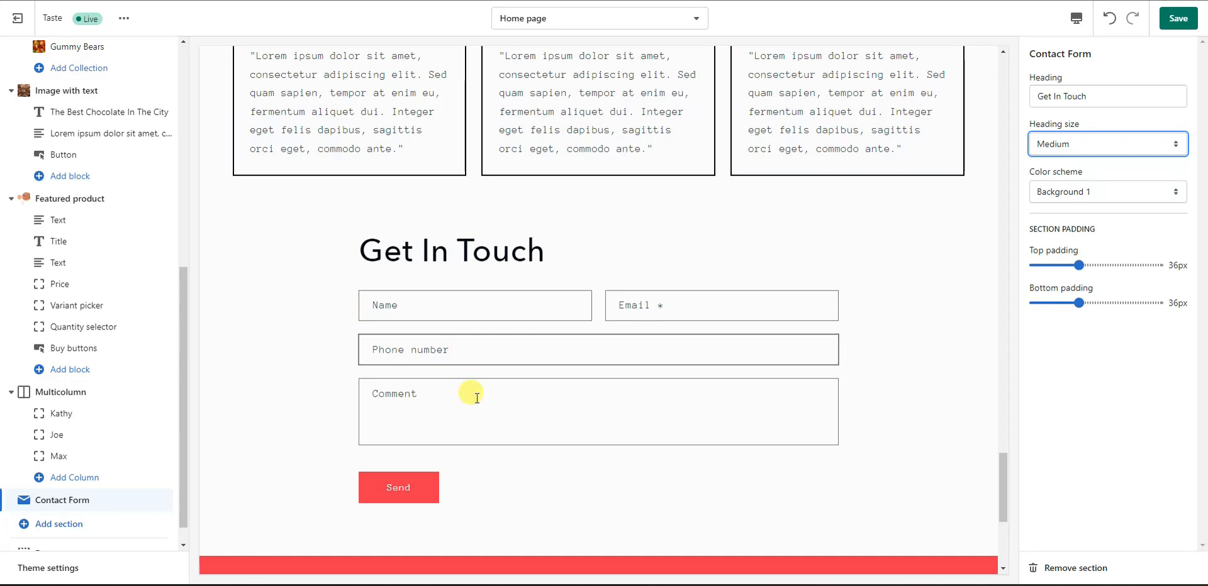
scroll(604, 300, down, 1)
scroll(608, 300, down, 3)
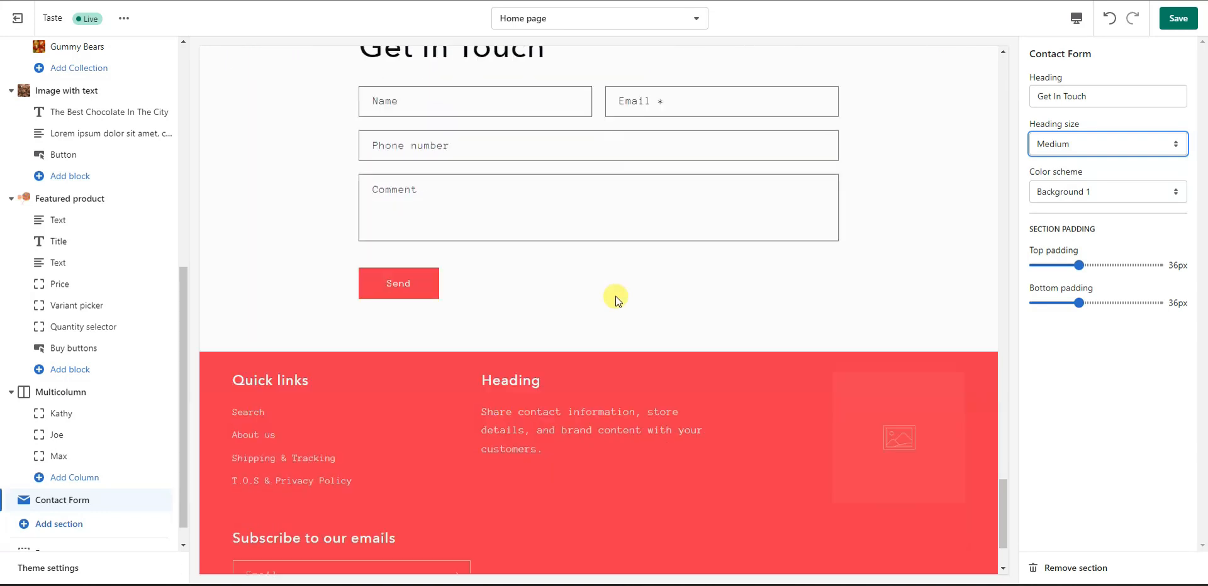
click(1177, 20)
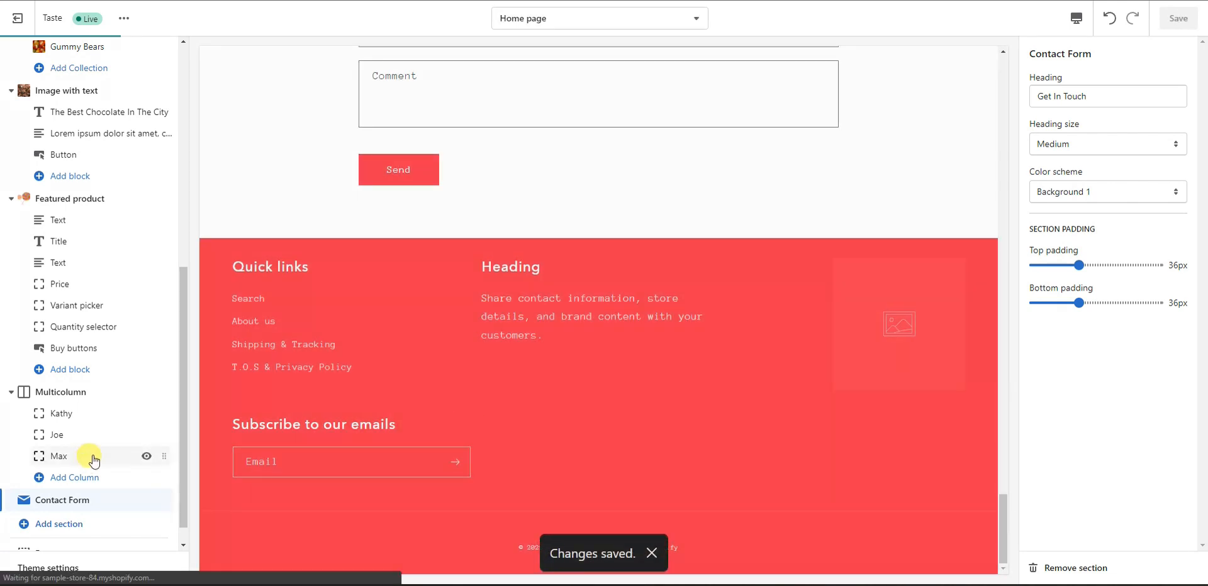
scroll(57, 485, down, 1)
click(70, 527)
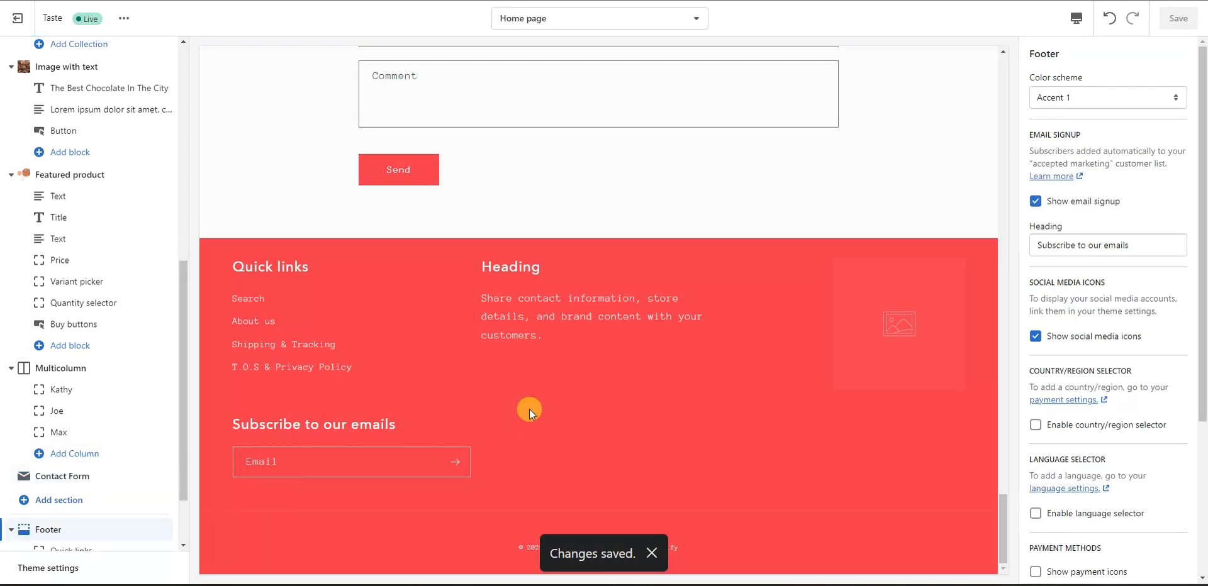
scroll(35, 453, down, 3)
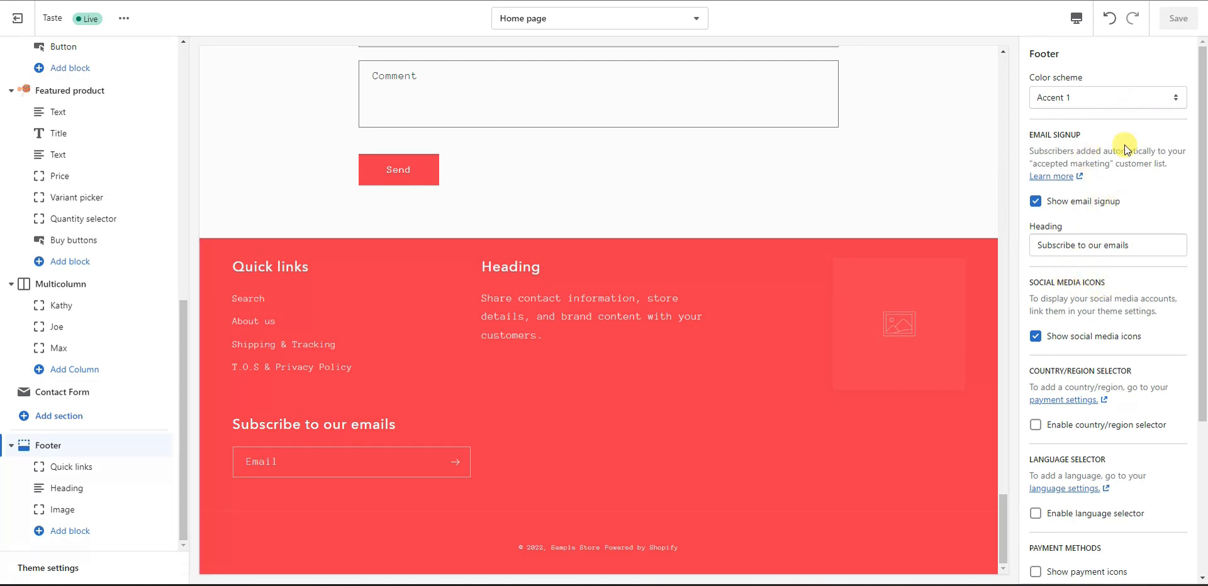
click(1114, 97)
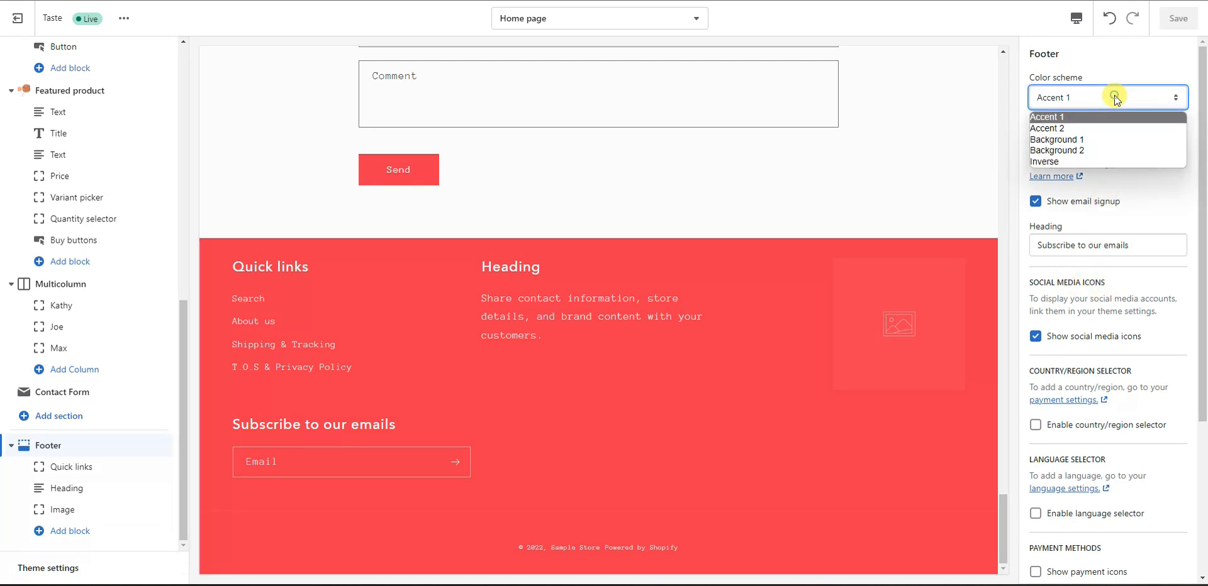
click(1085, 119)
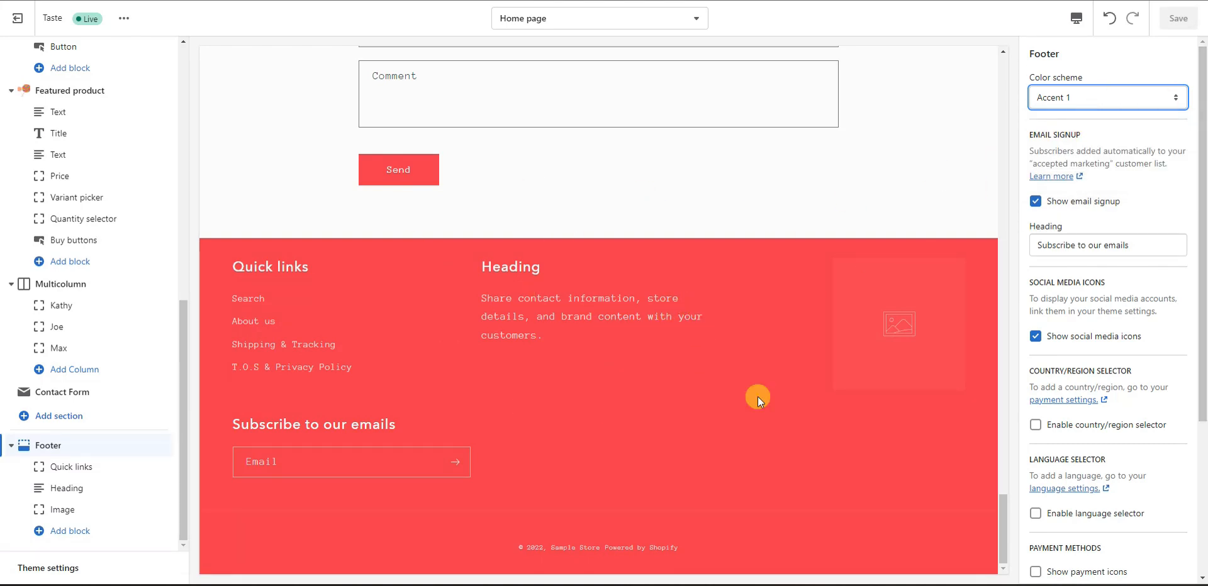
click(1068, 99)
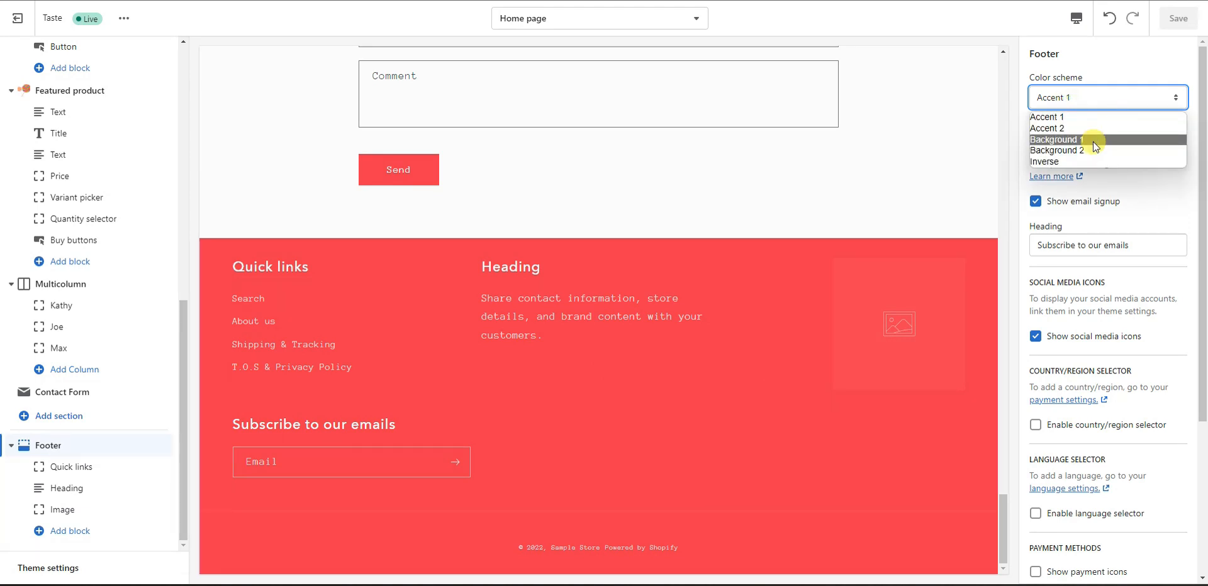
click(1129, 174)
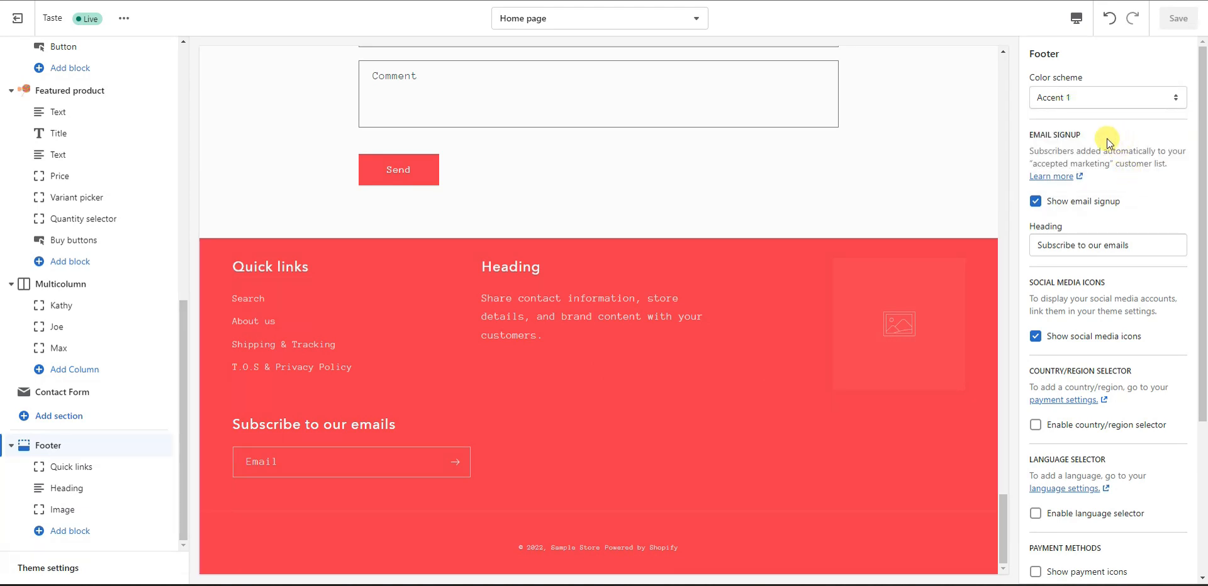
click(1089, 202)
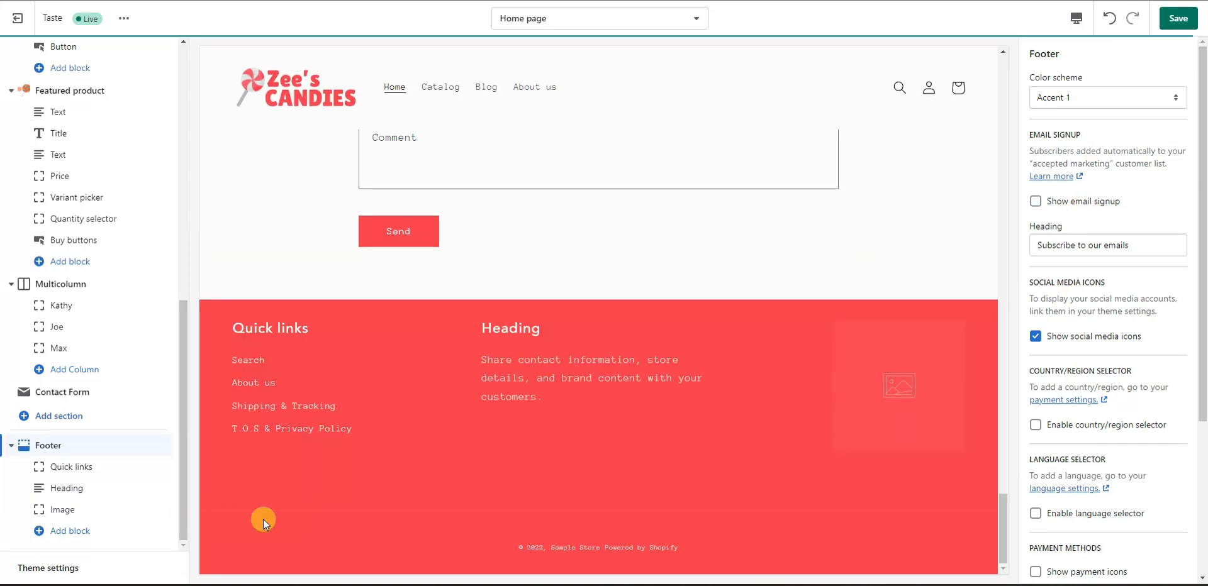
click(1085, 201)
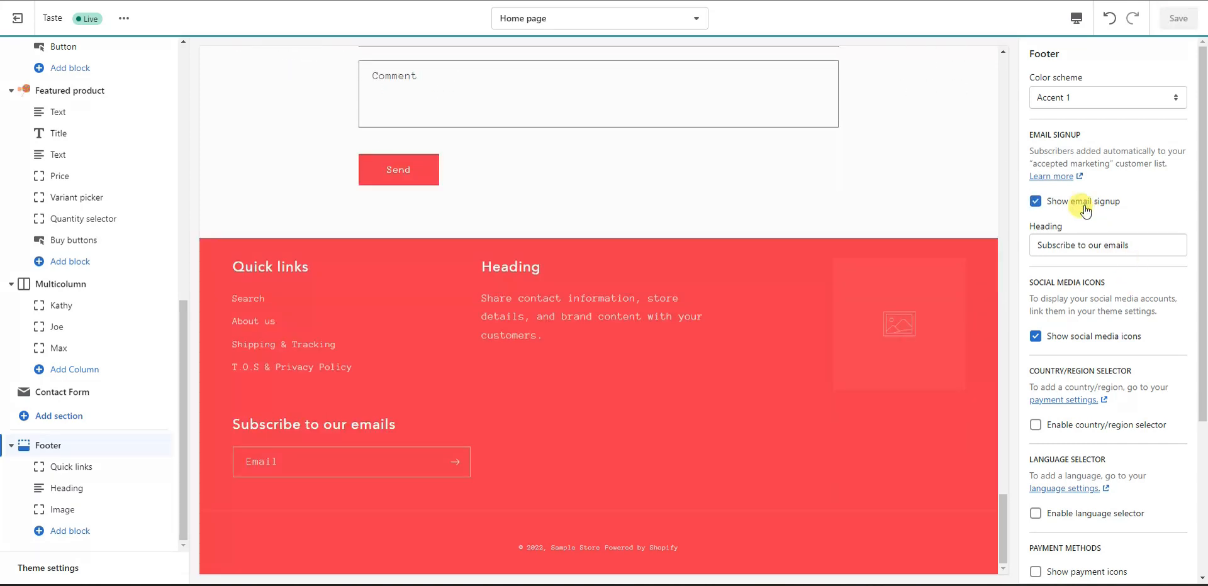
Step: Change the footer email signup heading to 'Get 10% Off Here'
triple_click(1142, 244)
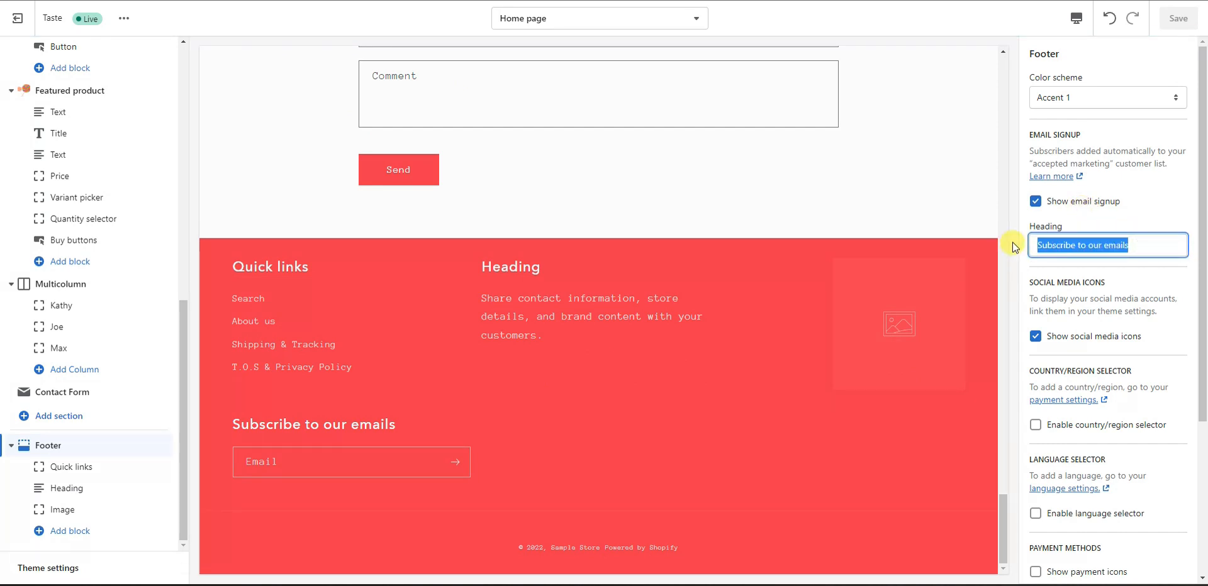
text(Get 10% Off Here)
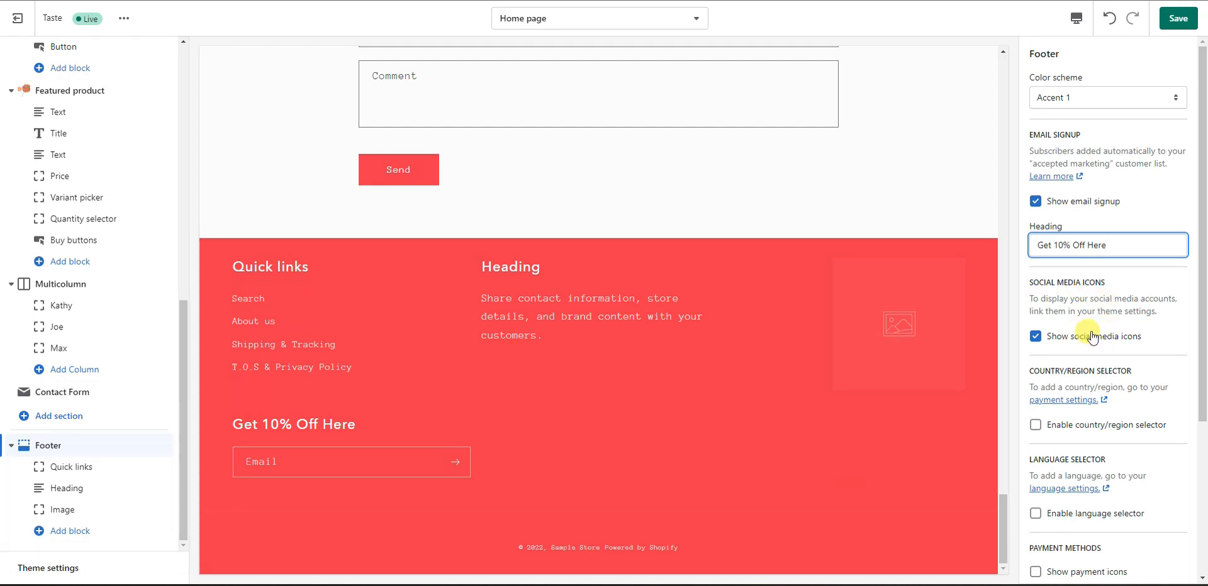
scroll(1139, 350, down, 4)
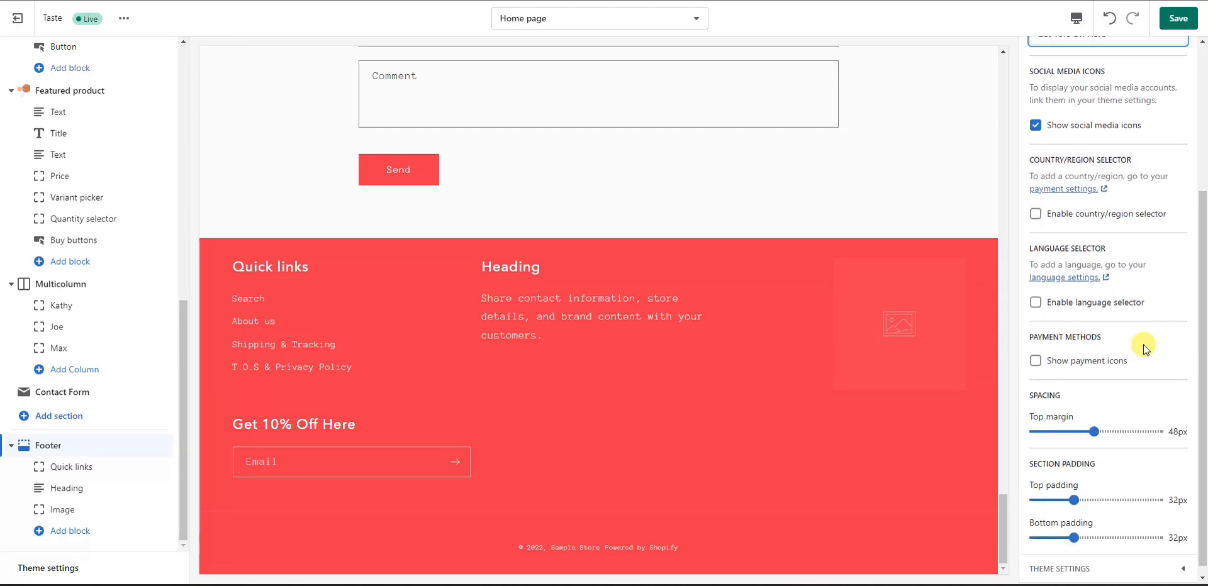
Step: Try the country/region selector, language selector and payment icons, leave all three off, then open Quick links
click(1091, 208)
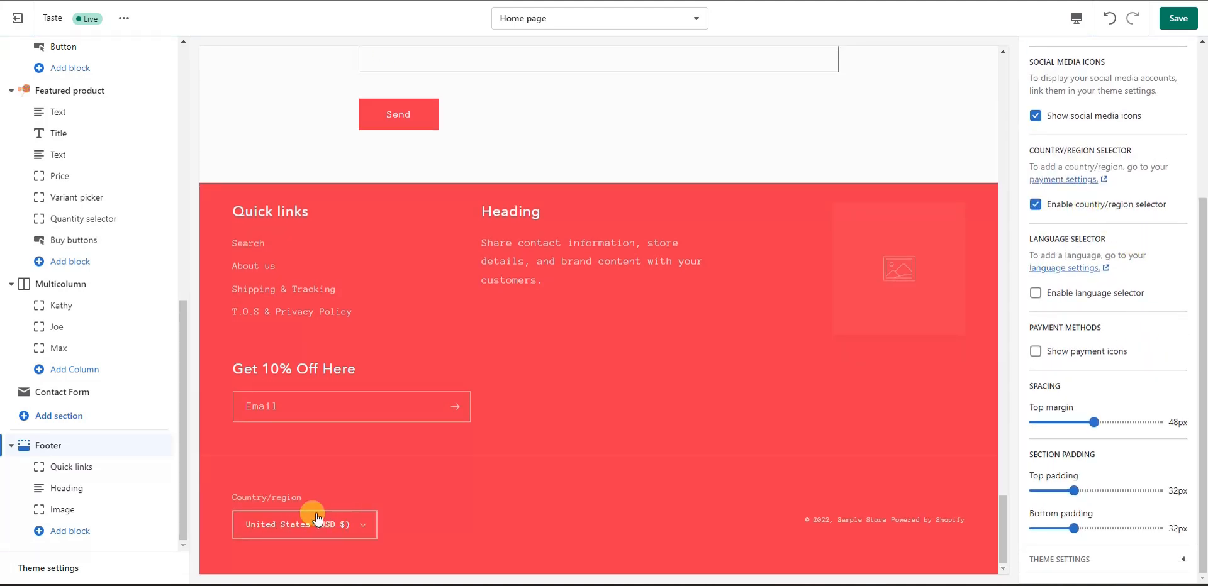
click(1077, 207)
click(1087, 299)
click(1093, 295)
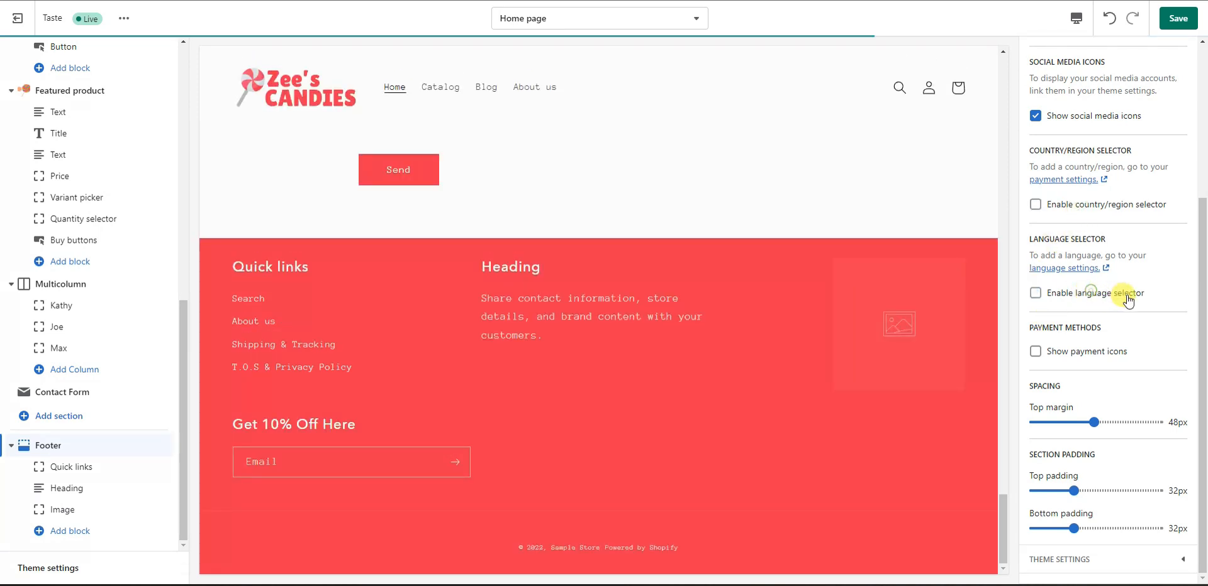
click(1109, 357)
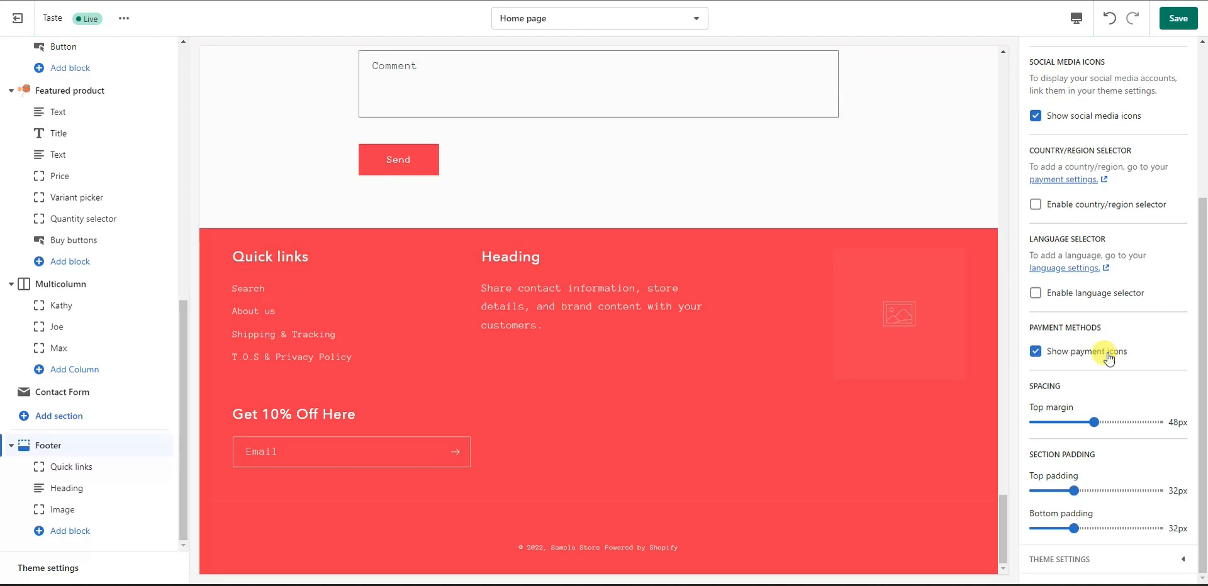
click(1142, 353)
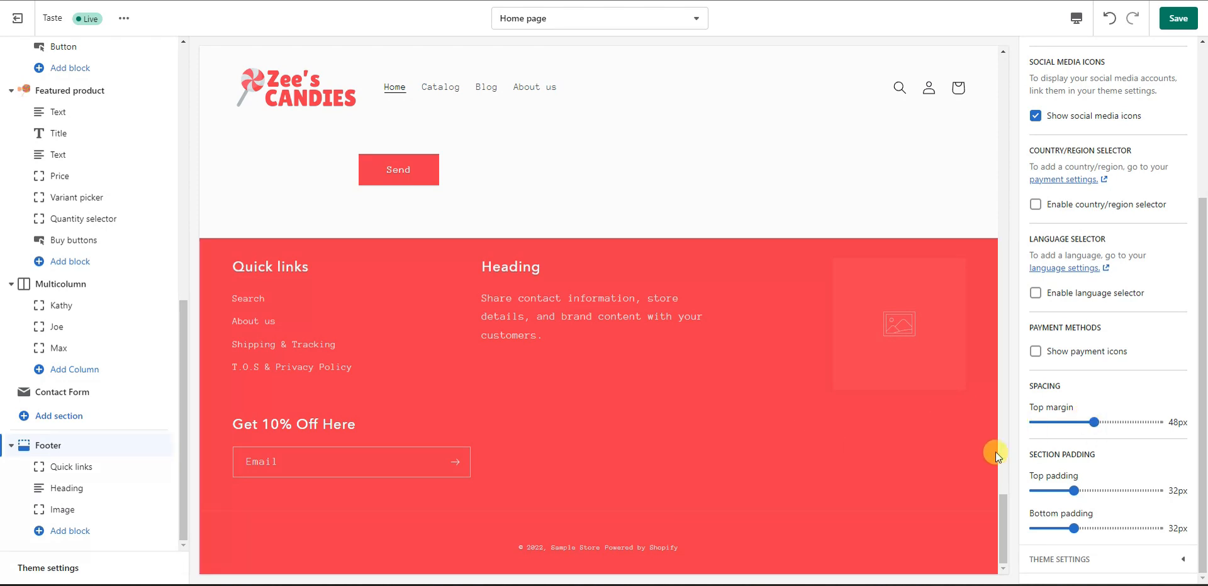
scroll(1155, 428, up, 4)
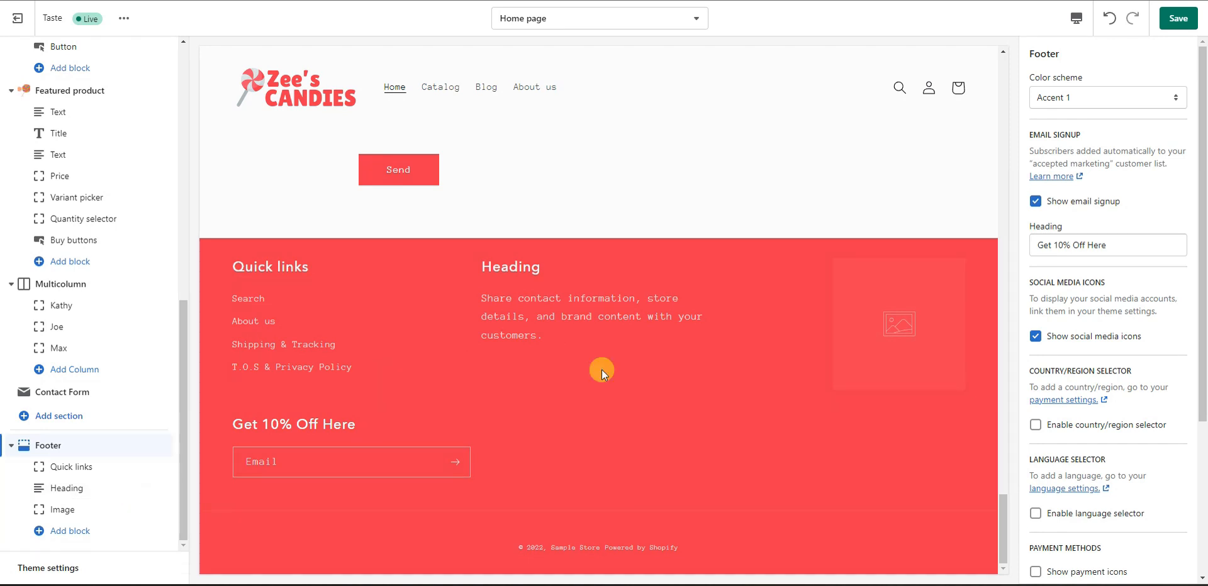
click(69, 467)
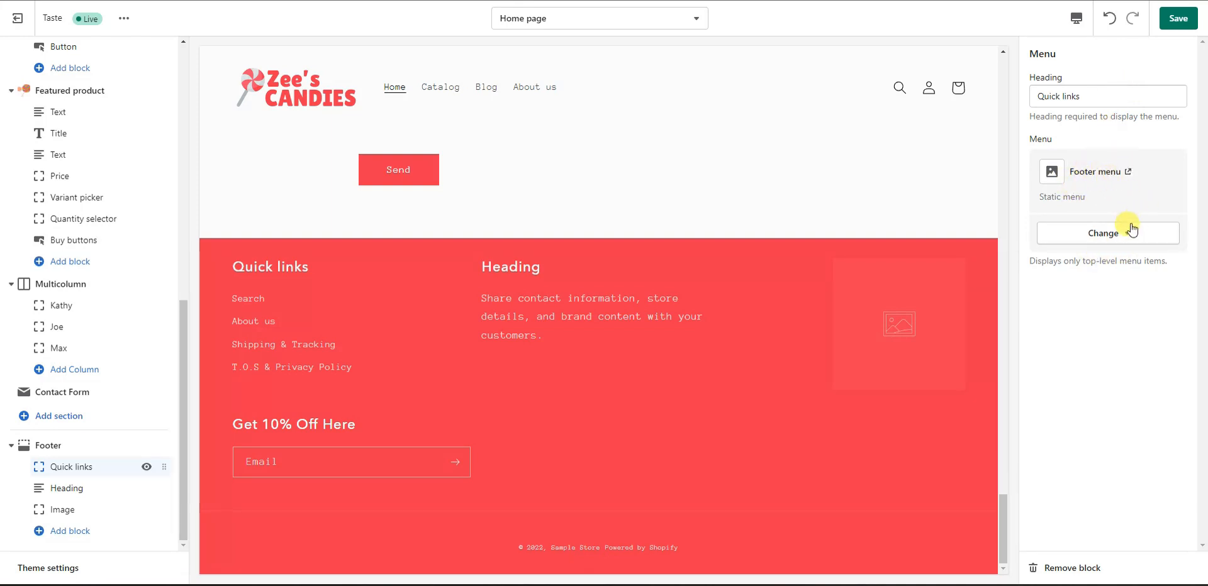
Step: Rename the footer text column's heading to 'How To Contact Us'
click(75, 489)
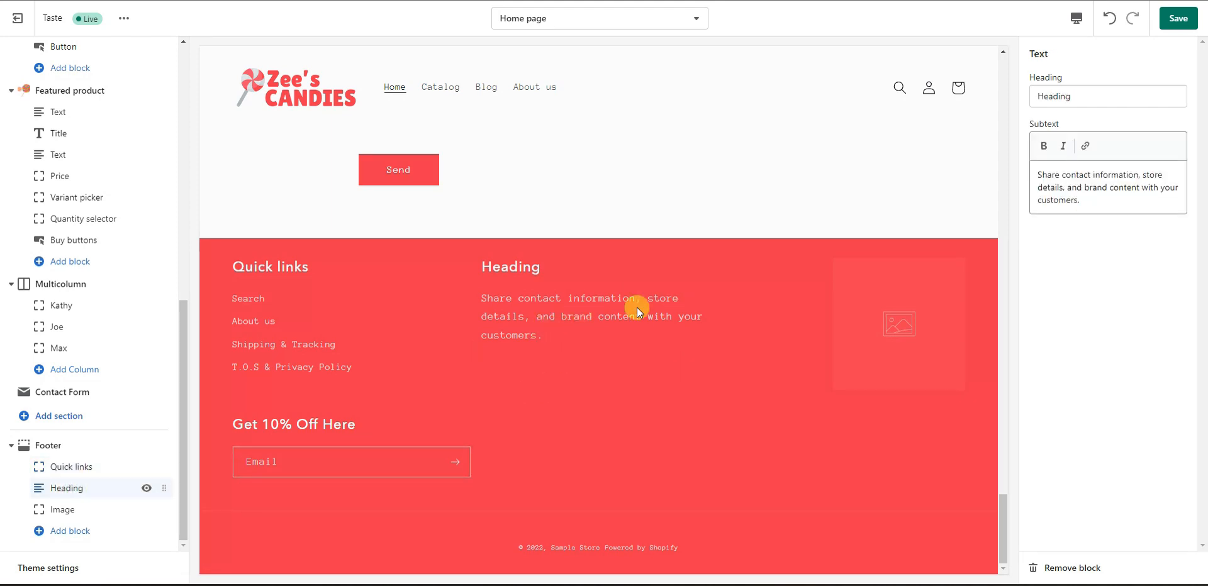
double_click(1095, 96)
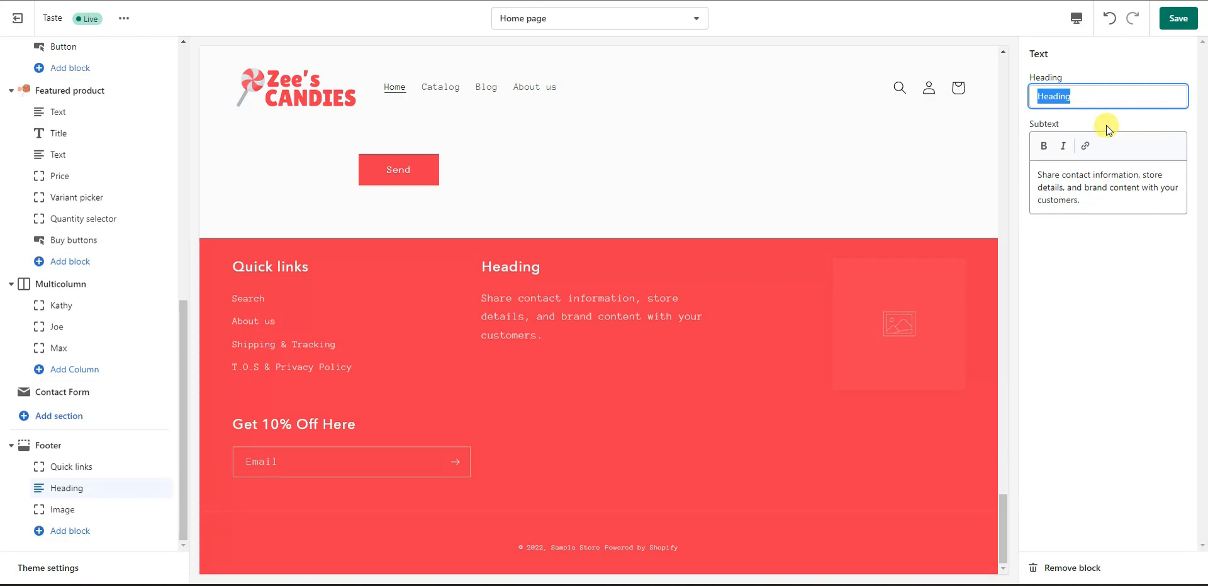
text(How To Find Us)
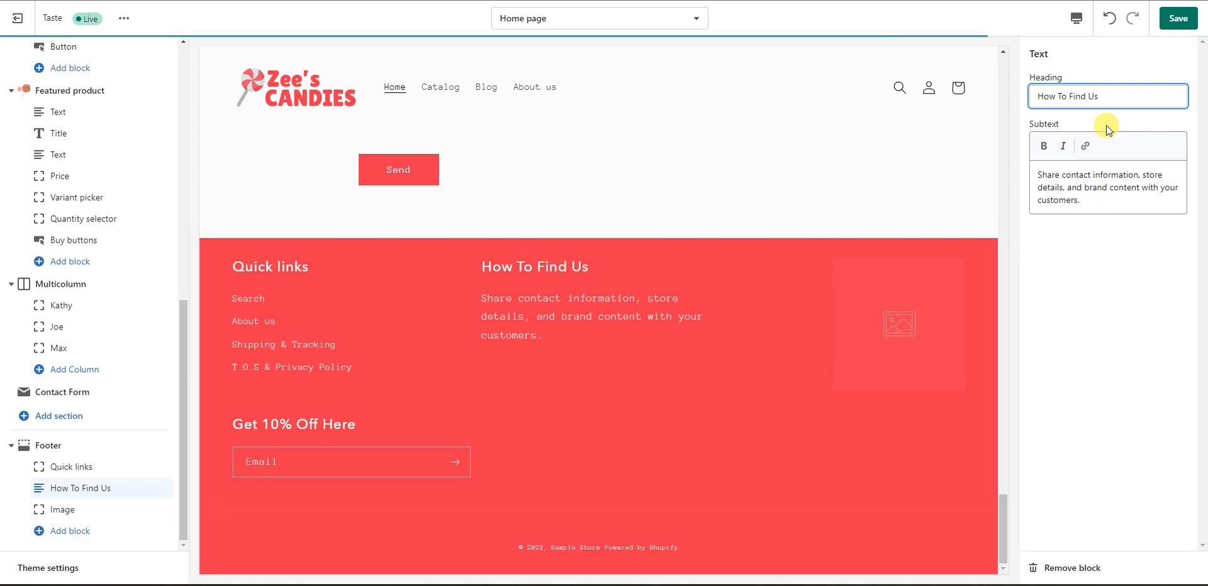
Step: Replace the subtext with the store's phone number, e-mail address and opening hours on separate lines
drag(1089, 197, 1045, 147)
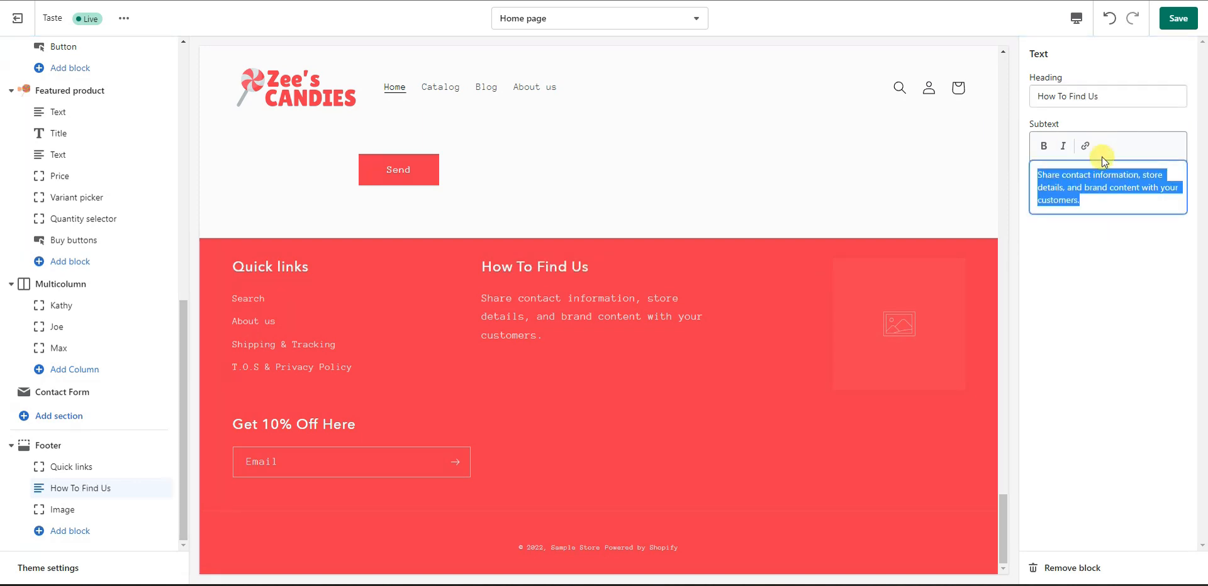
text(Phone)
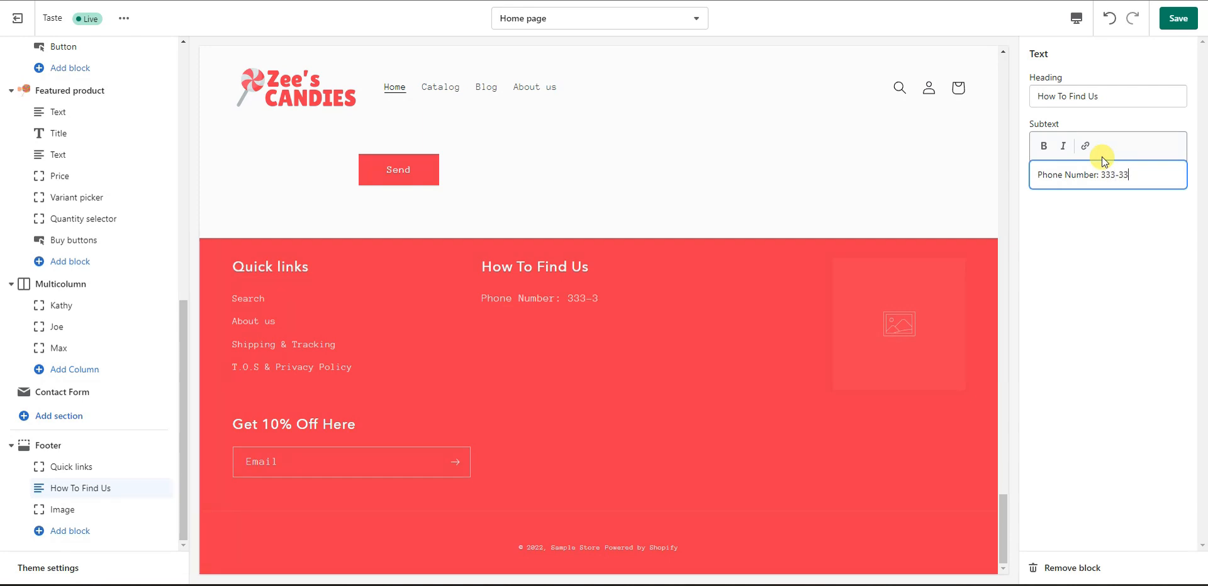
text(Number: 333-333-3333)
key(Return)
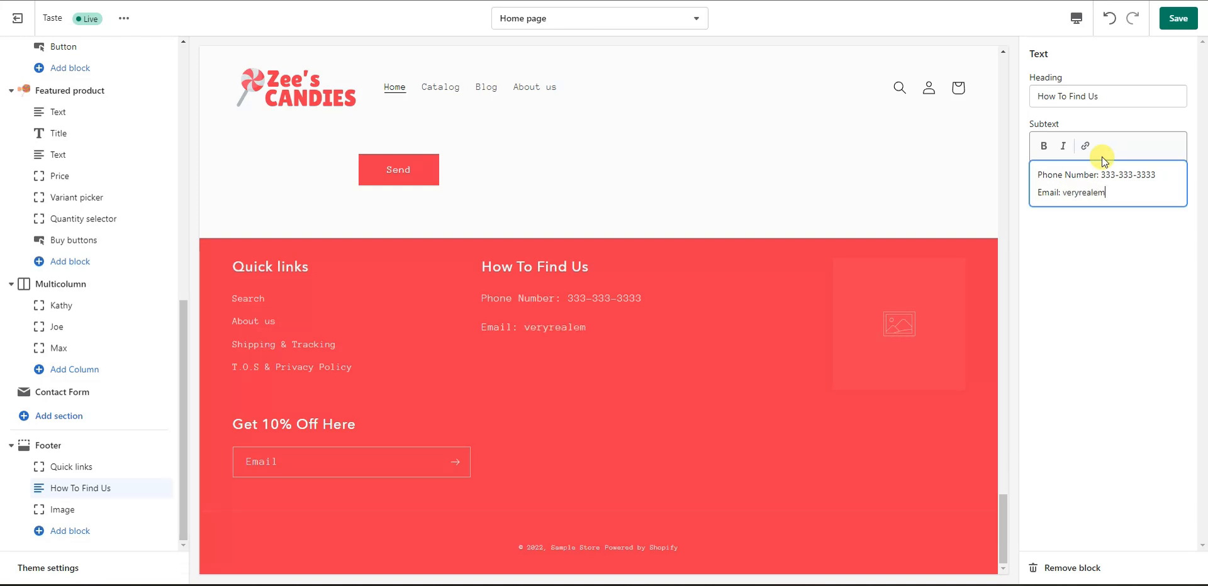
key(Return)
text(Hours:)
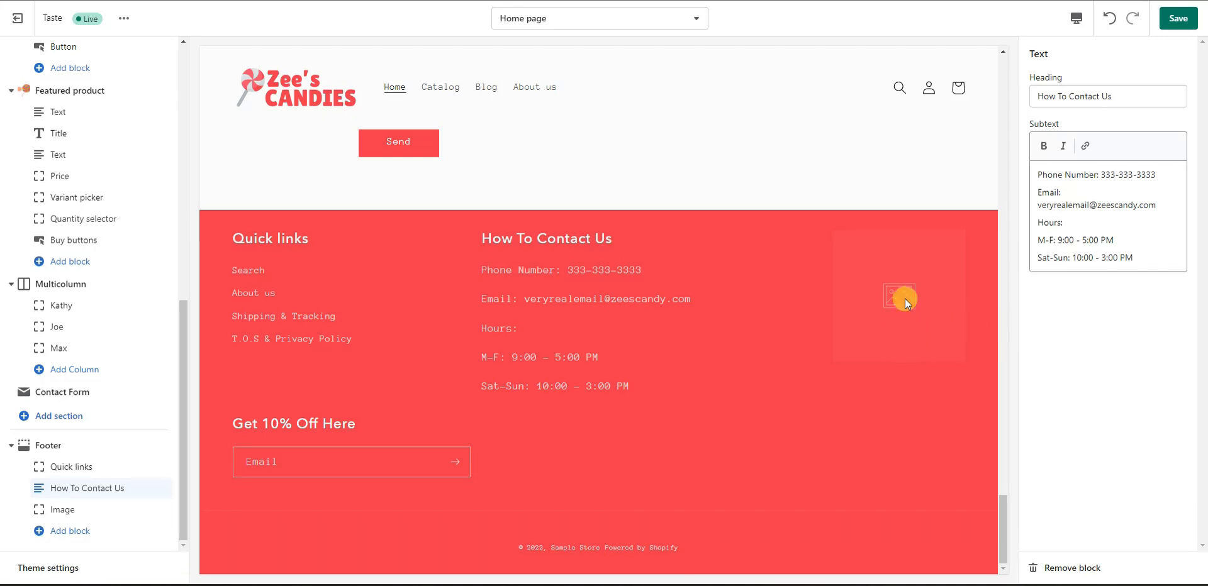
Step: Set the footer image block to the map picture at 200px width, centre-aligned, and save
click(82, 507)
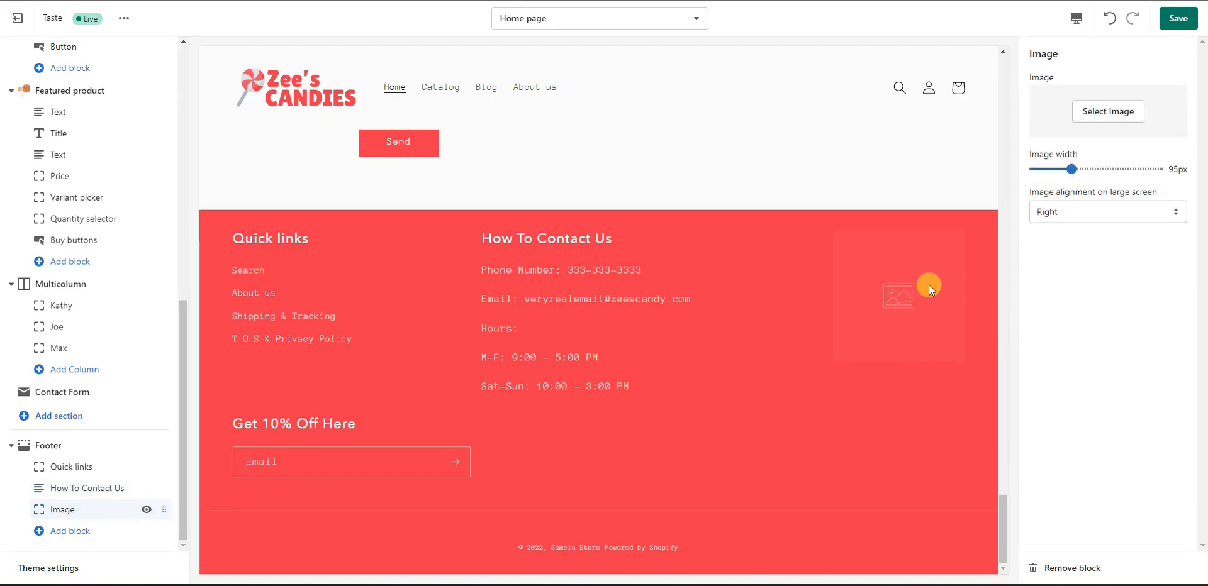
click(1116, 114)
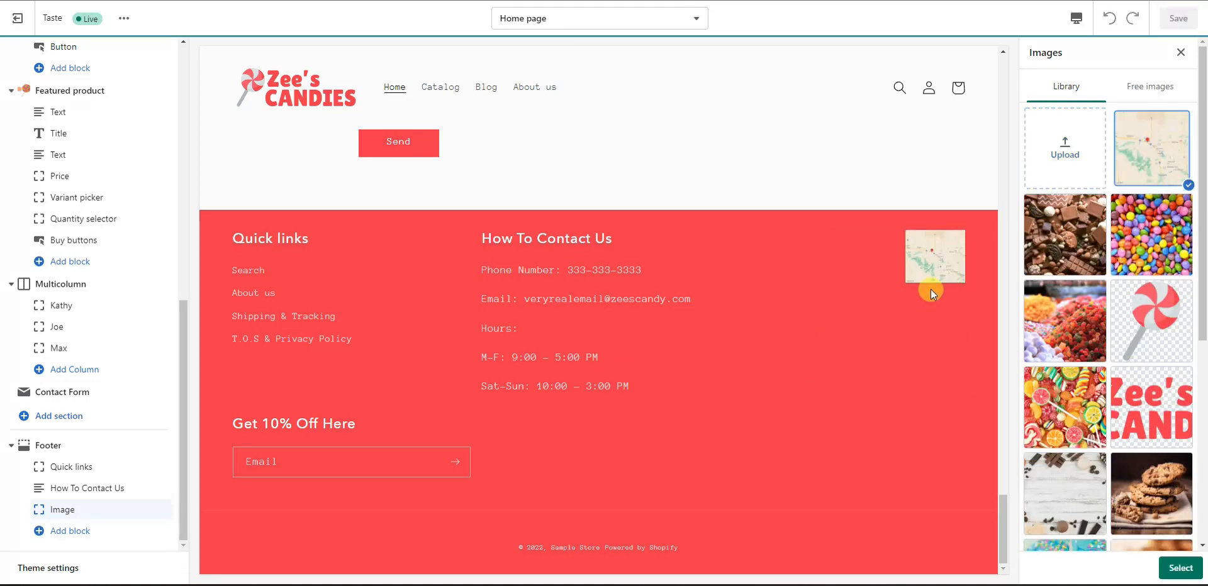
click(1180, 569)
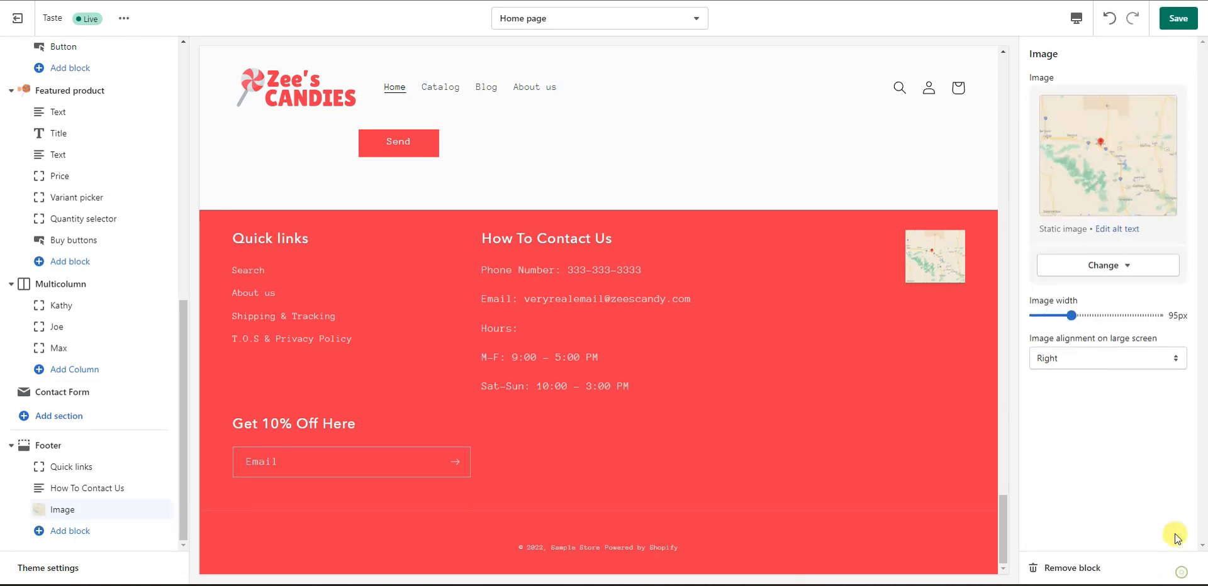
drag(1075, 315, 1152, 314)
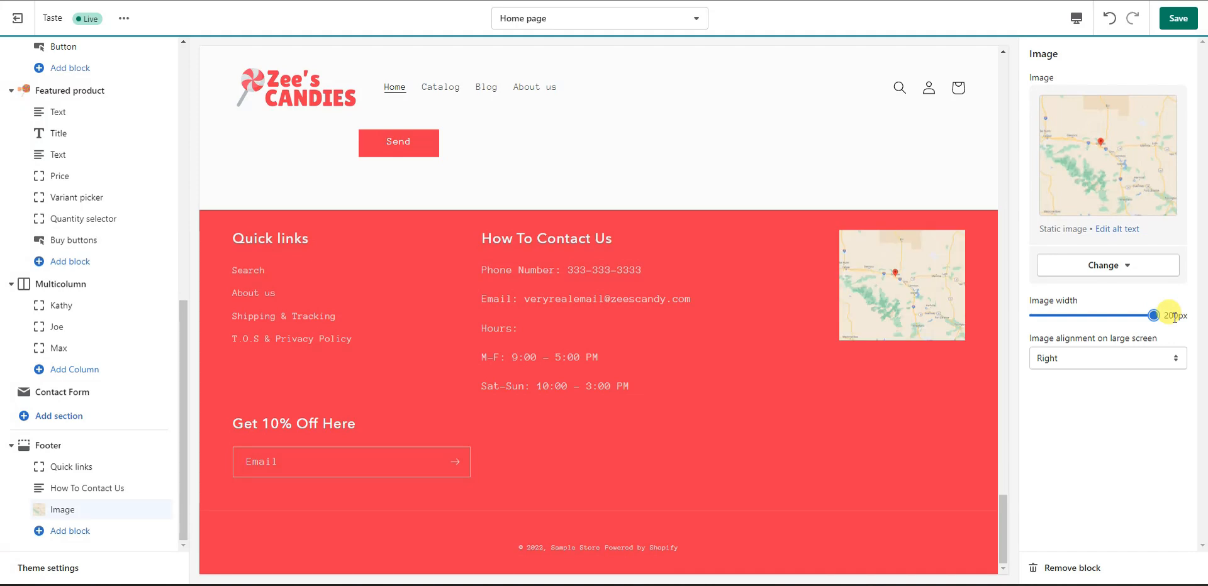
click(1155, 357)
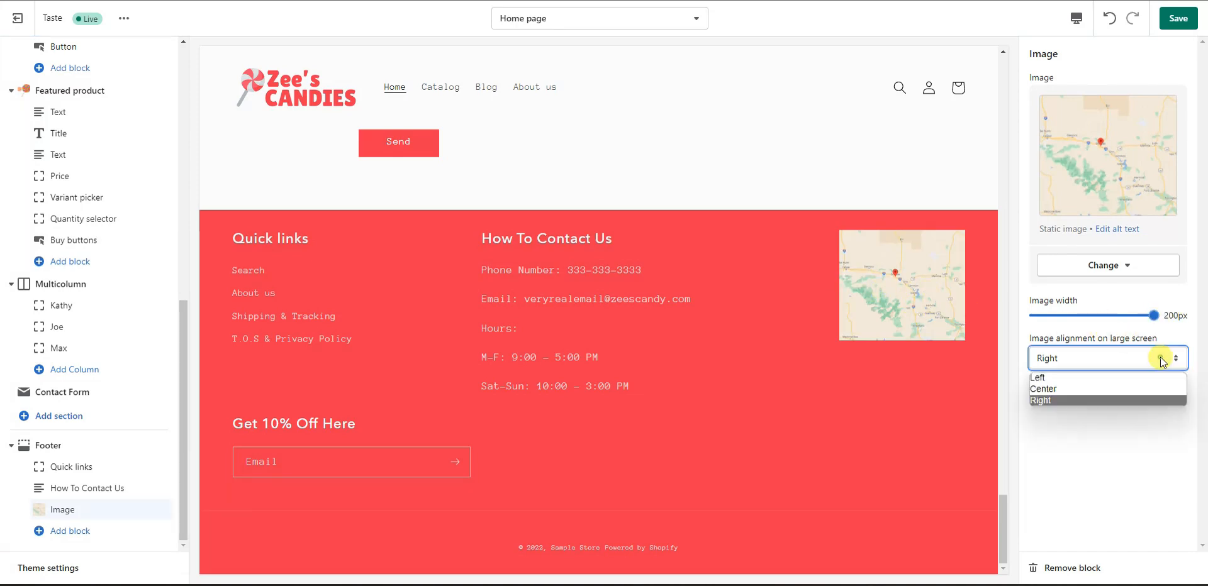
click(1110, 387)
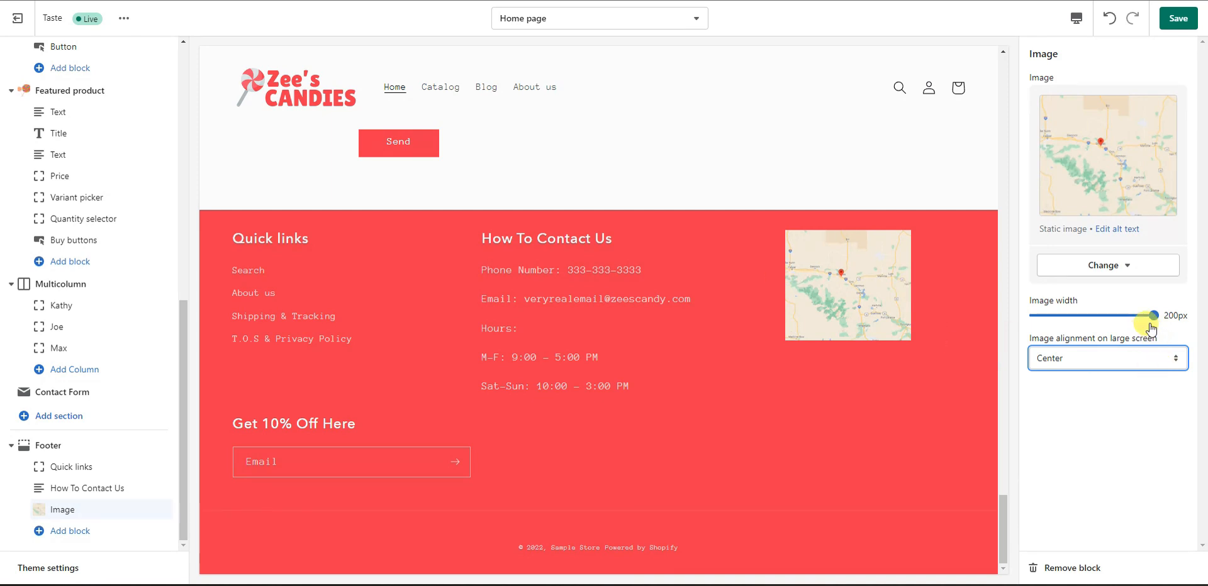
click(1178, 18)
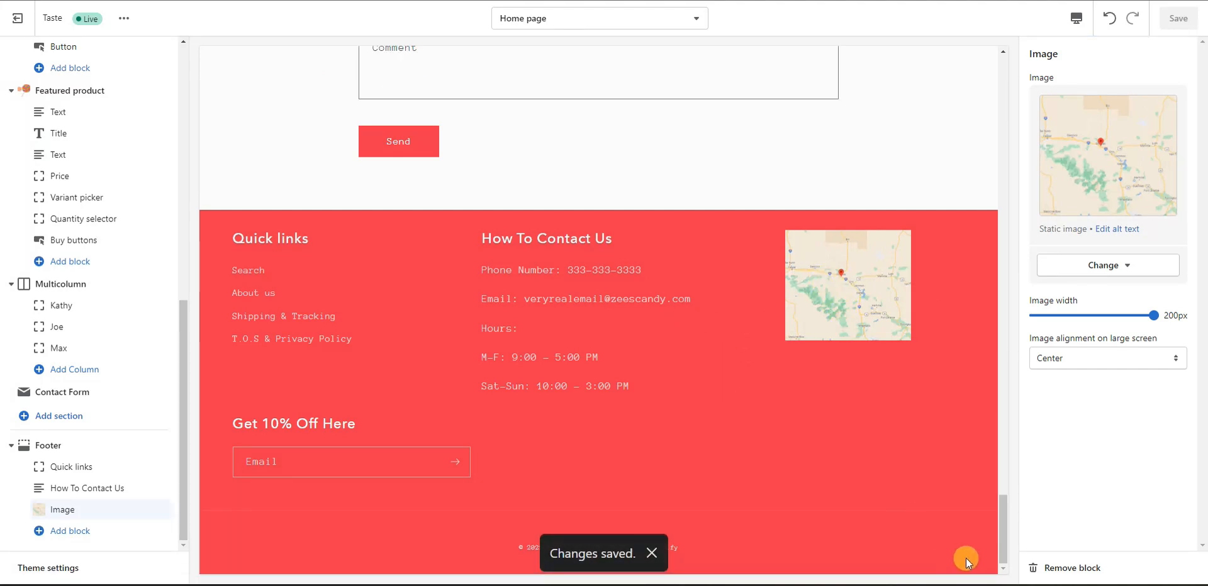
Step: Try moving the Contact Form section above the testimonials, then drag it back below them
drag(1005, 530, 984, 501)
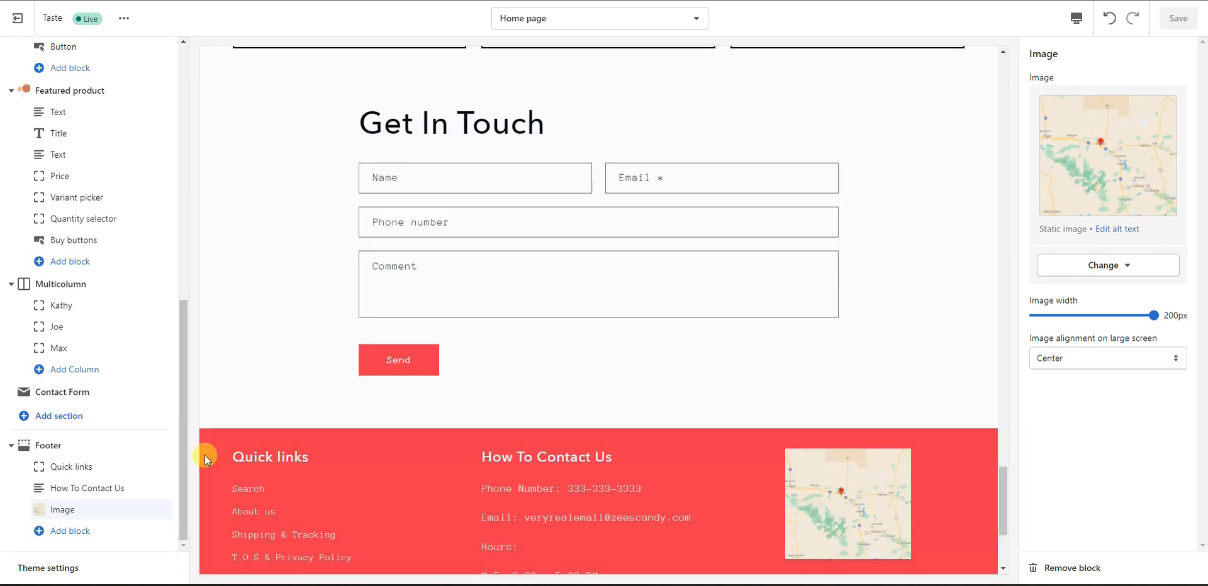
scroll(116, 464, up, 3)
scroll(113, 472, down, 3)
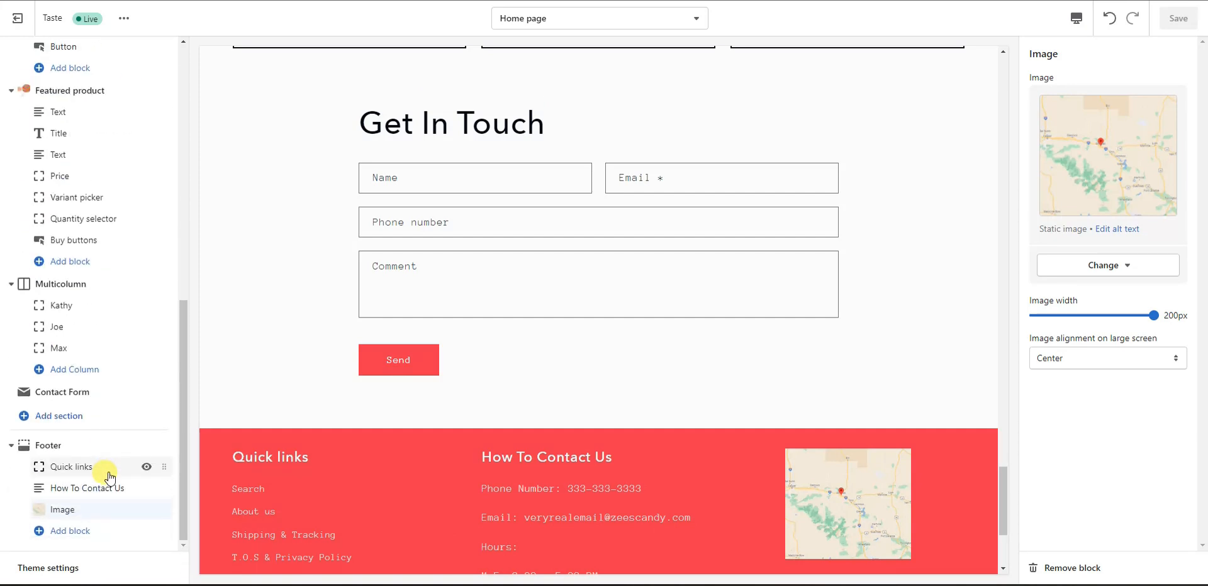
scroll(102, 467, up, 2)
scroll(507, 324, up, 1)
scroll(507, 397, down, 1)
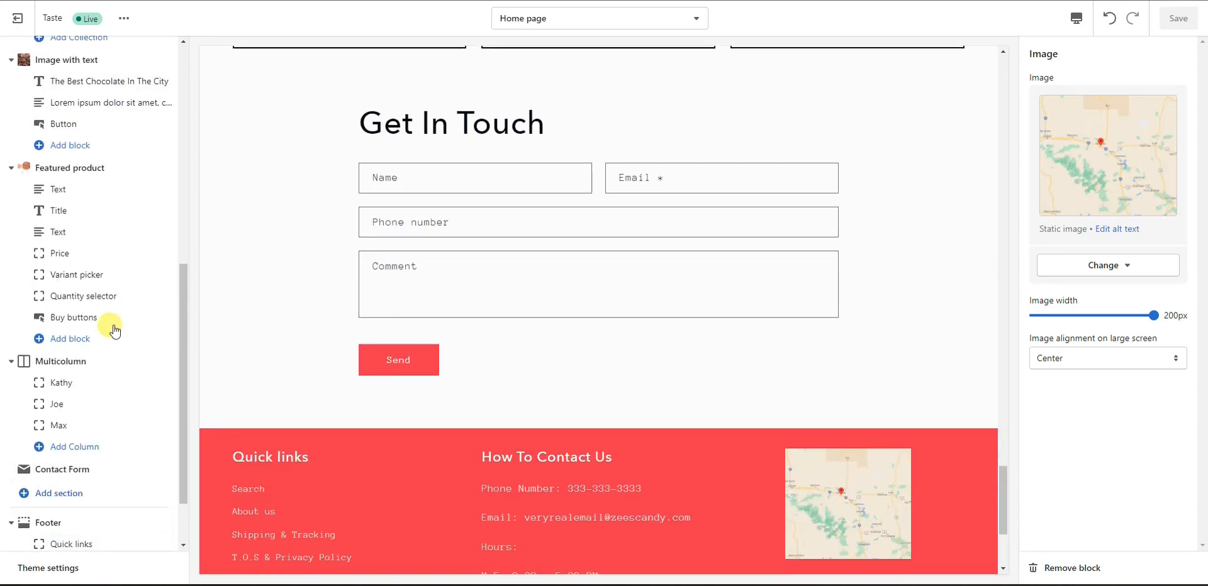
drag(167, 473, 162, 331)
scroll(532, 441, up, 2)
scroll(533, 485, down, 3)
drag(162, 307, 165, 413)
Step: Move Featured product above Image with text and back again, then leave the theme editor
scroll(539, 334, up, 2)
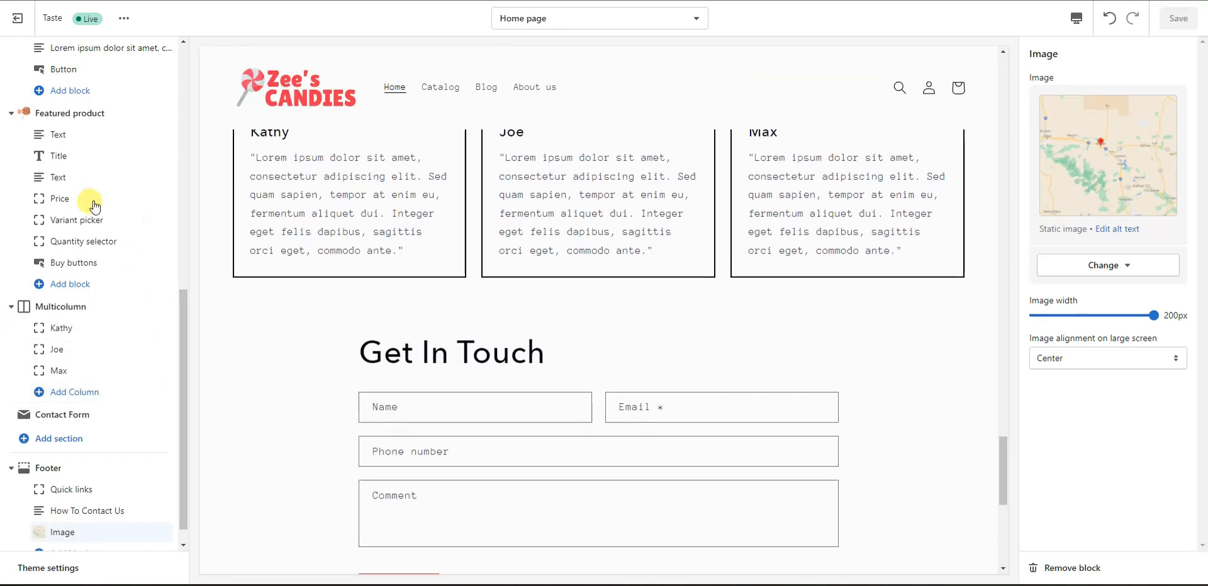
drag(160, 113, 153, 157)
scroll(683, 217, up, 3)
scroll(753, 252, down, 10)
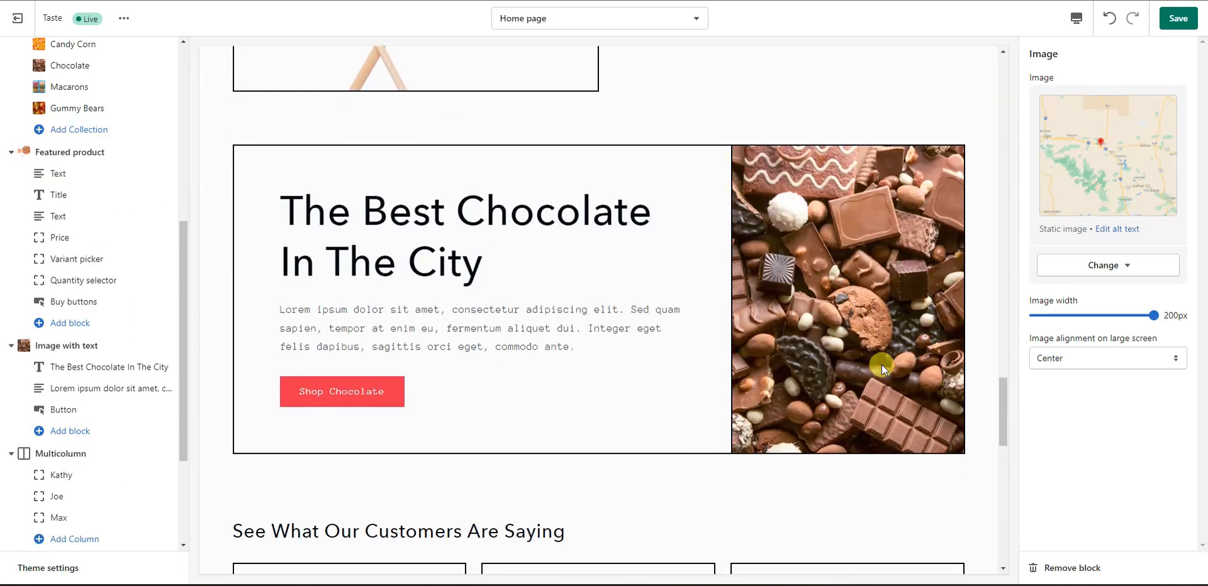
scroll(867, 361, down, 4)
scroll(822, 289, up, 6)
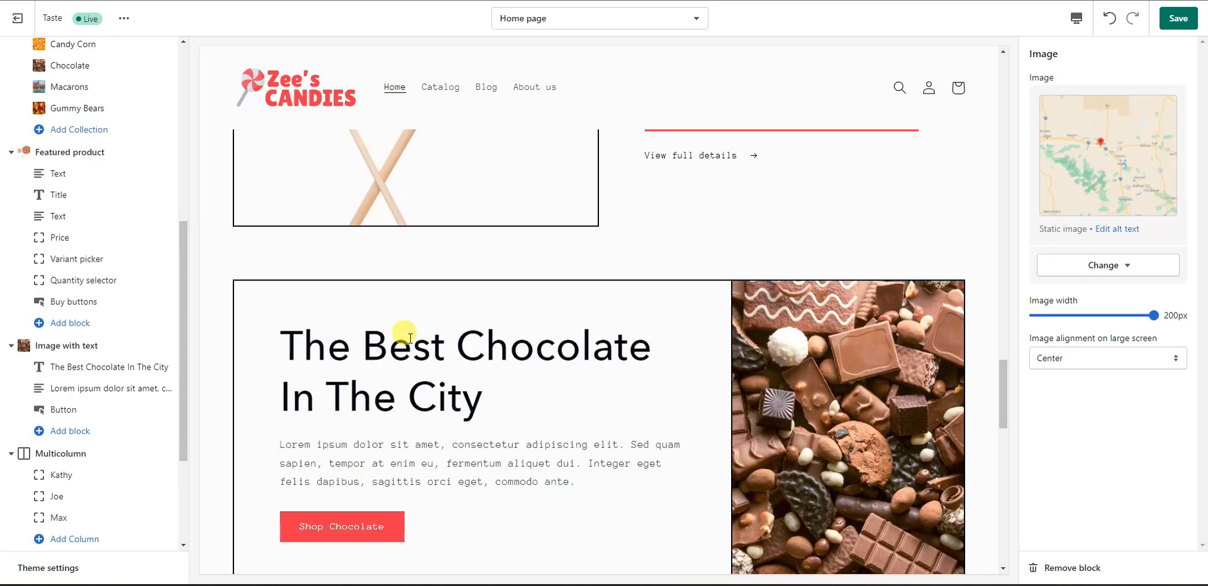
drag(165, 153, 167, 252)
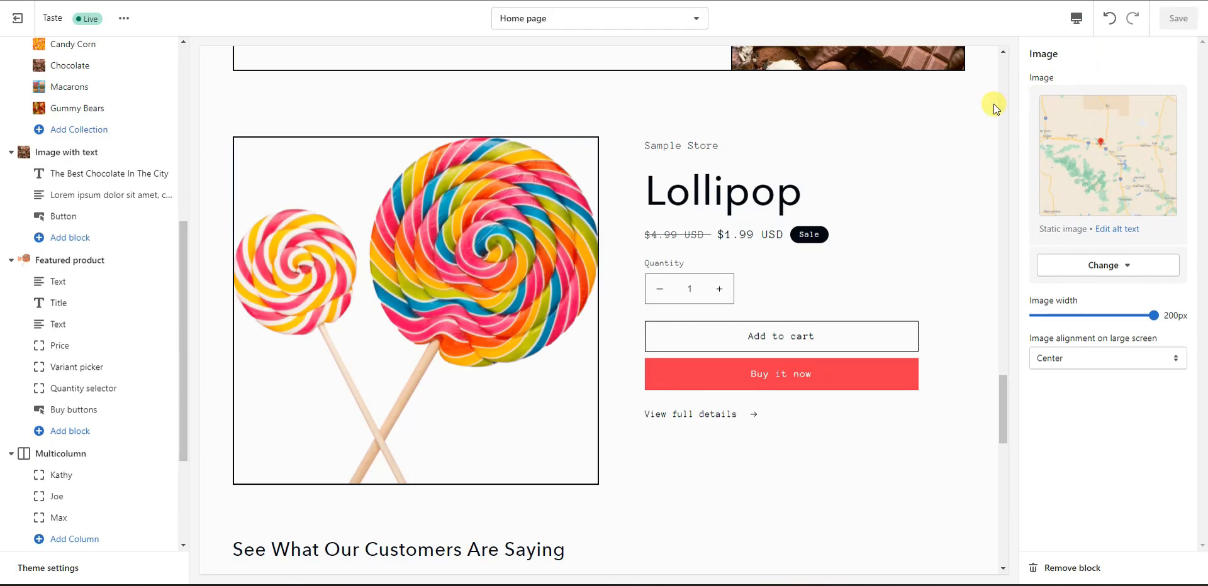
scroll(736, 241, up, 5)
drag(1002, 371, 1042, 82)
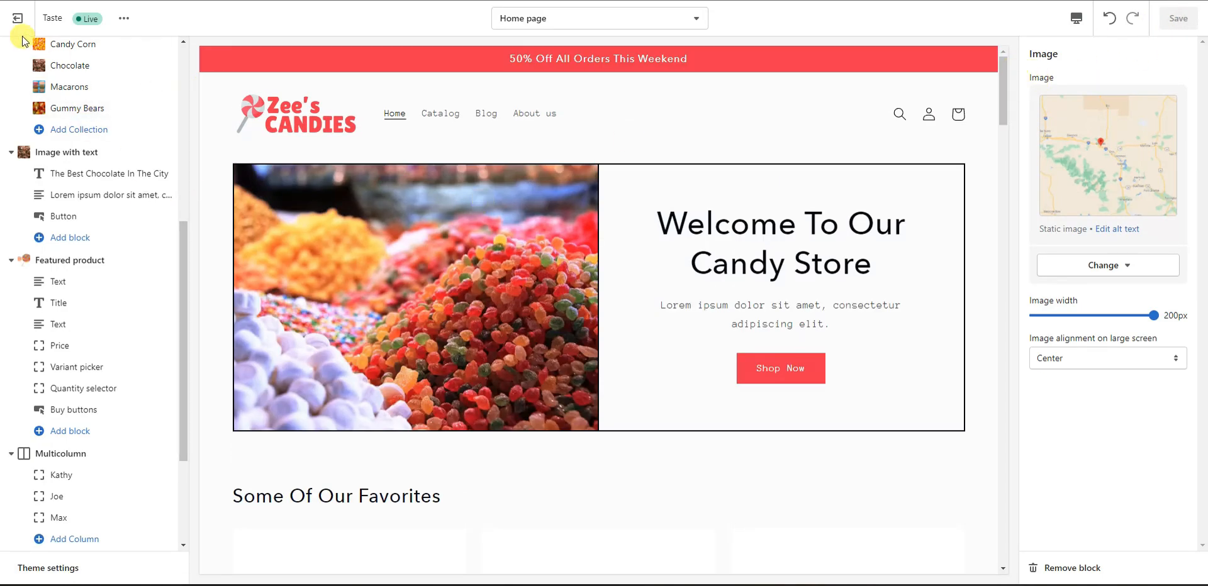
Step: Leave the theme editor, open the live Zee's Candies storefront, and dismiss the preview bar
click(17, 18)
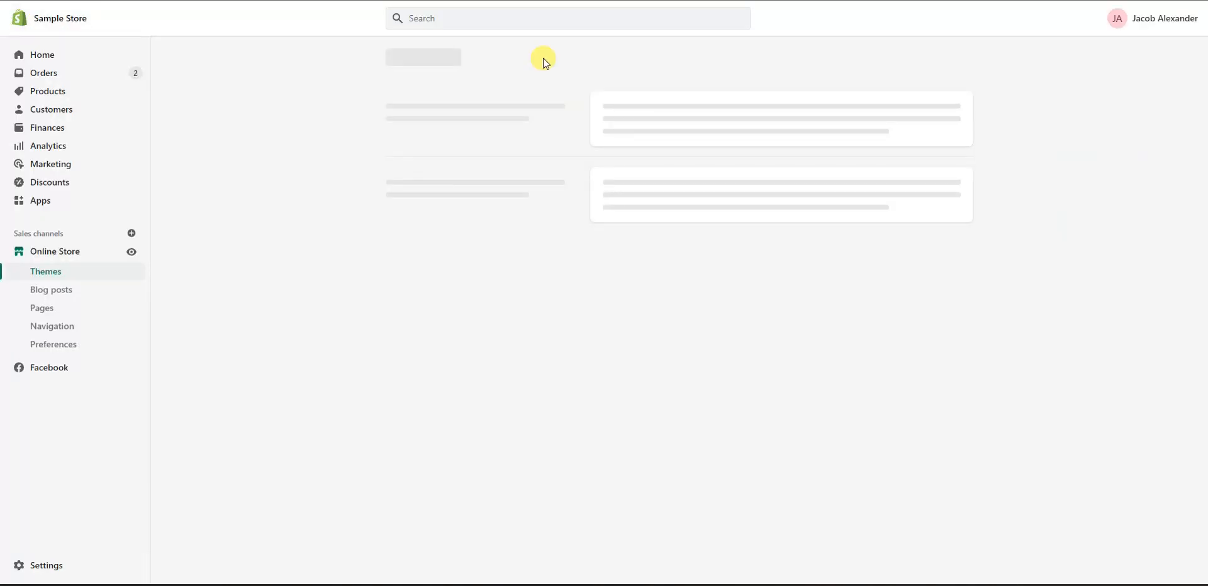
click(131, 252)
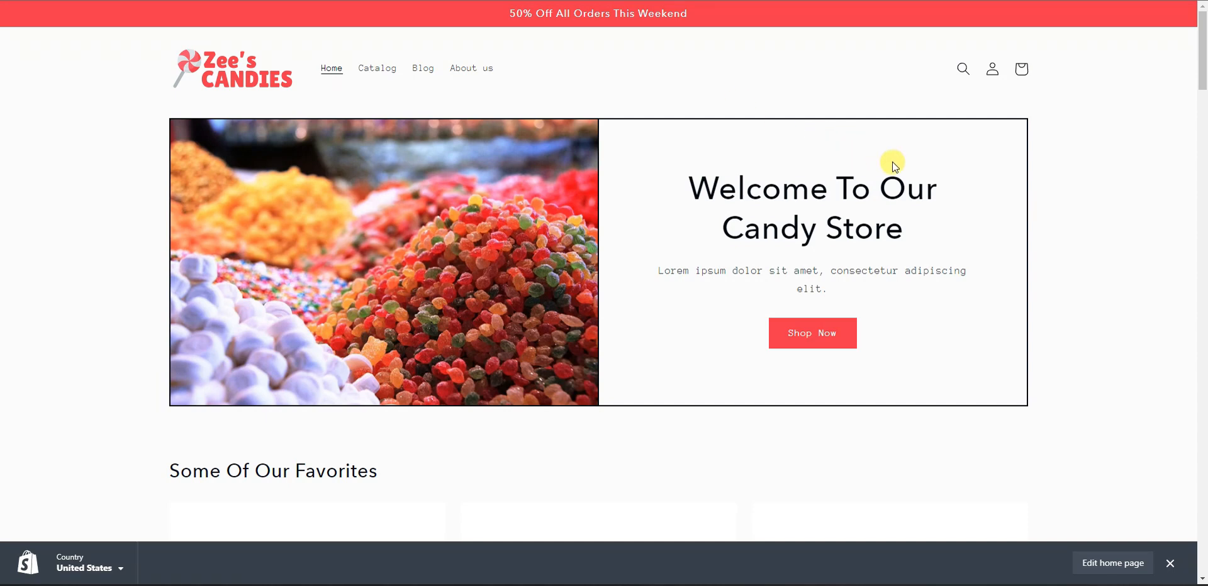
scroll(1034, 221, down, 2)
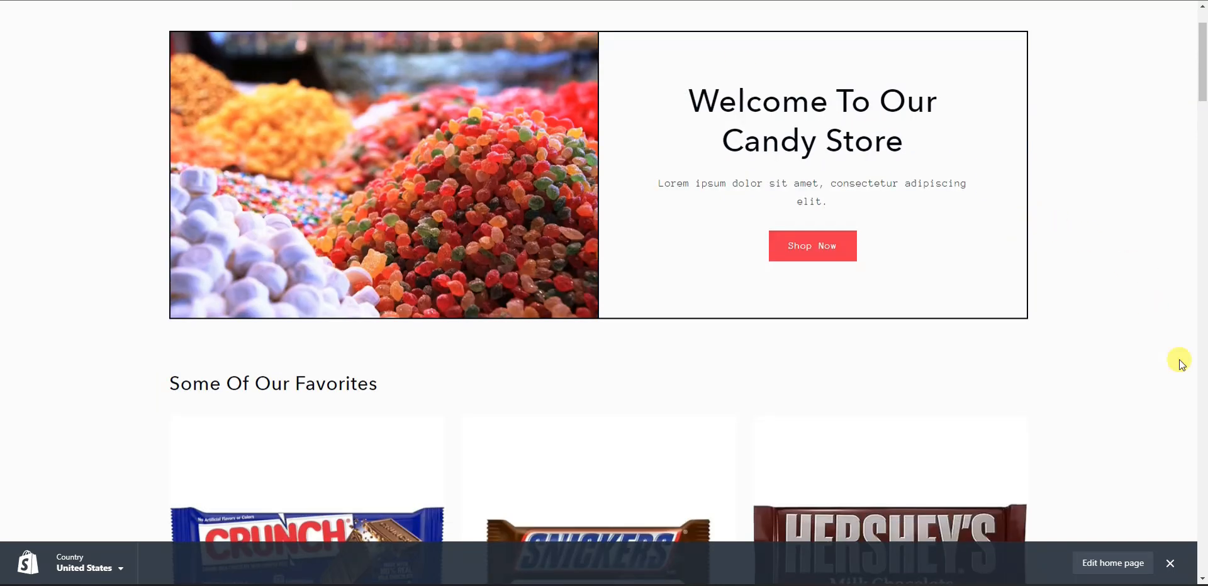
click(1171, 563)
scroll(1103, 357, up, 2)
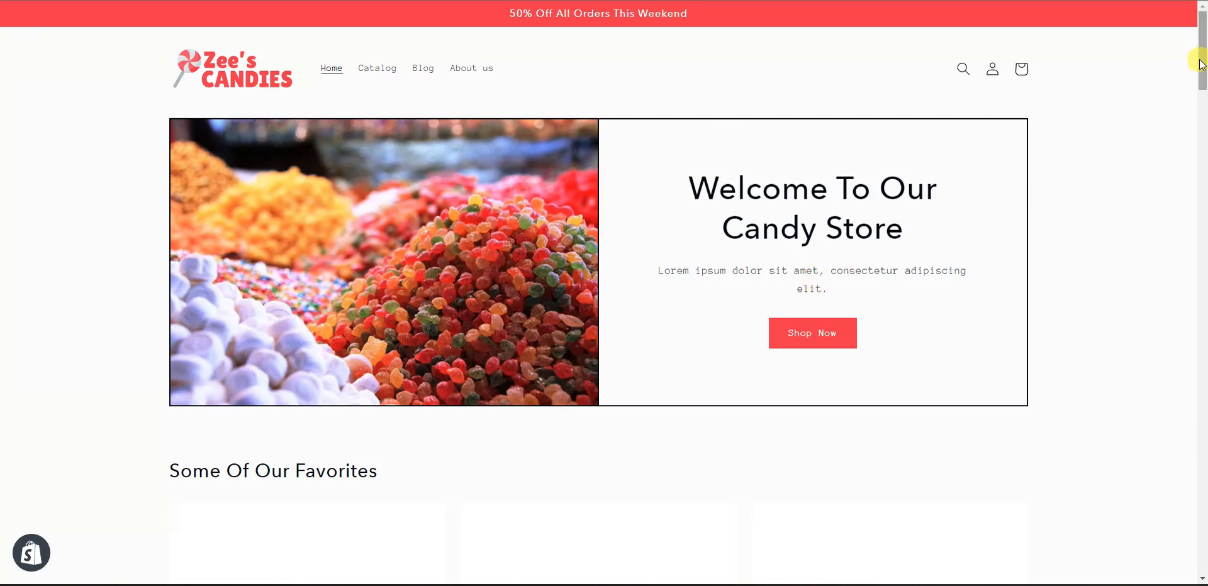
drag(1202, 63, 1178, 54)
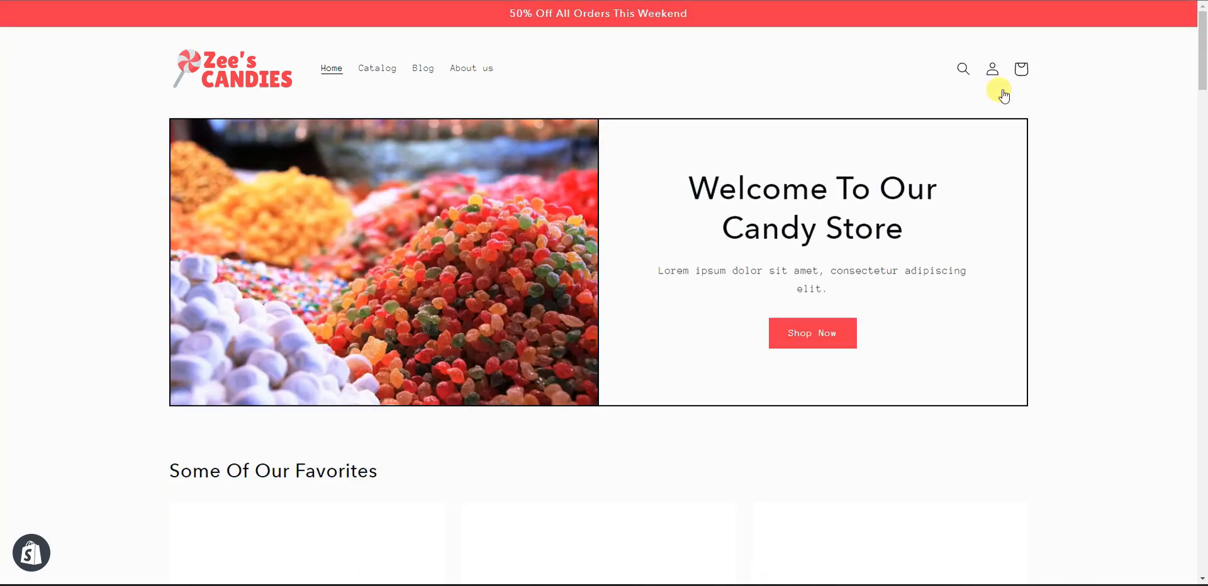